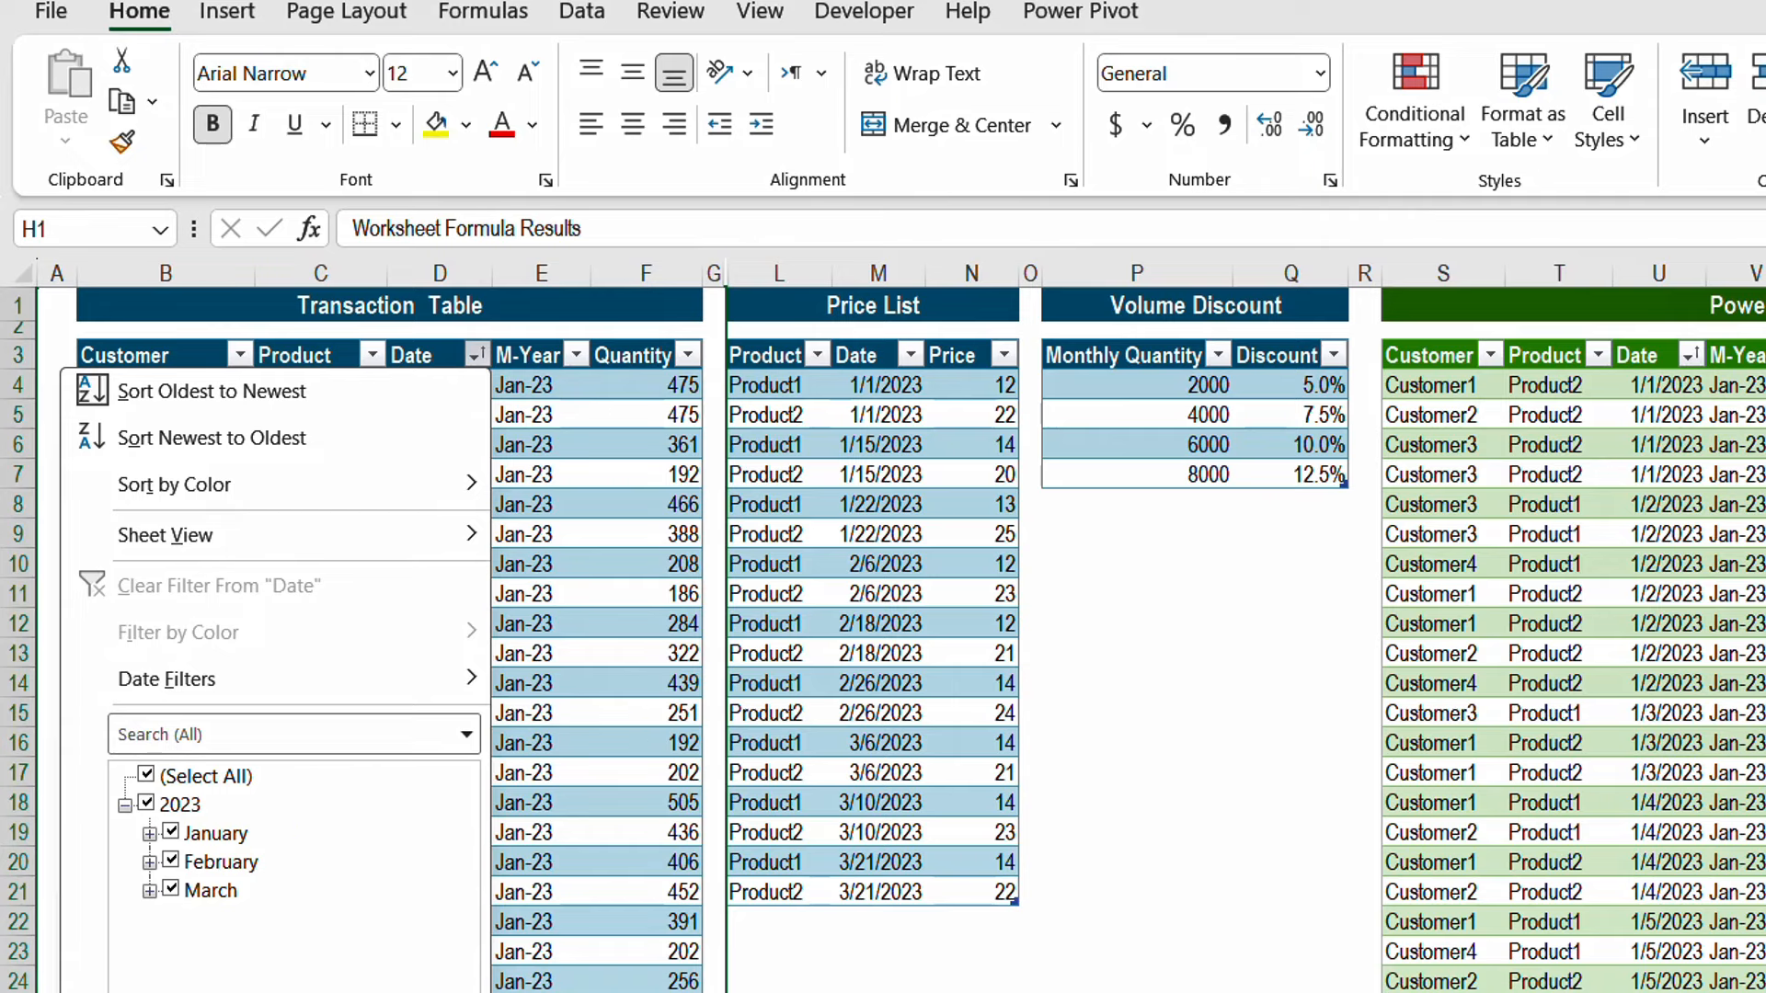
# Examine the Transaction Table's date filter and the Price List's products, dates and prices
pyautogui.click(440, 992)
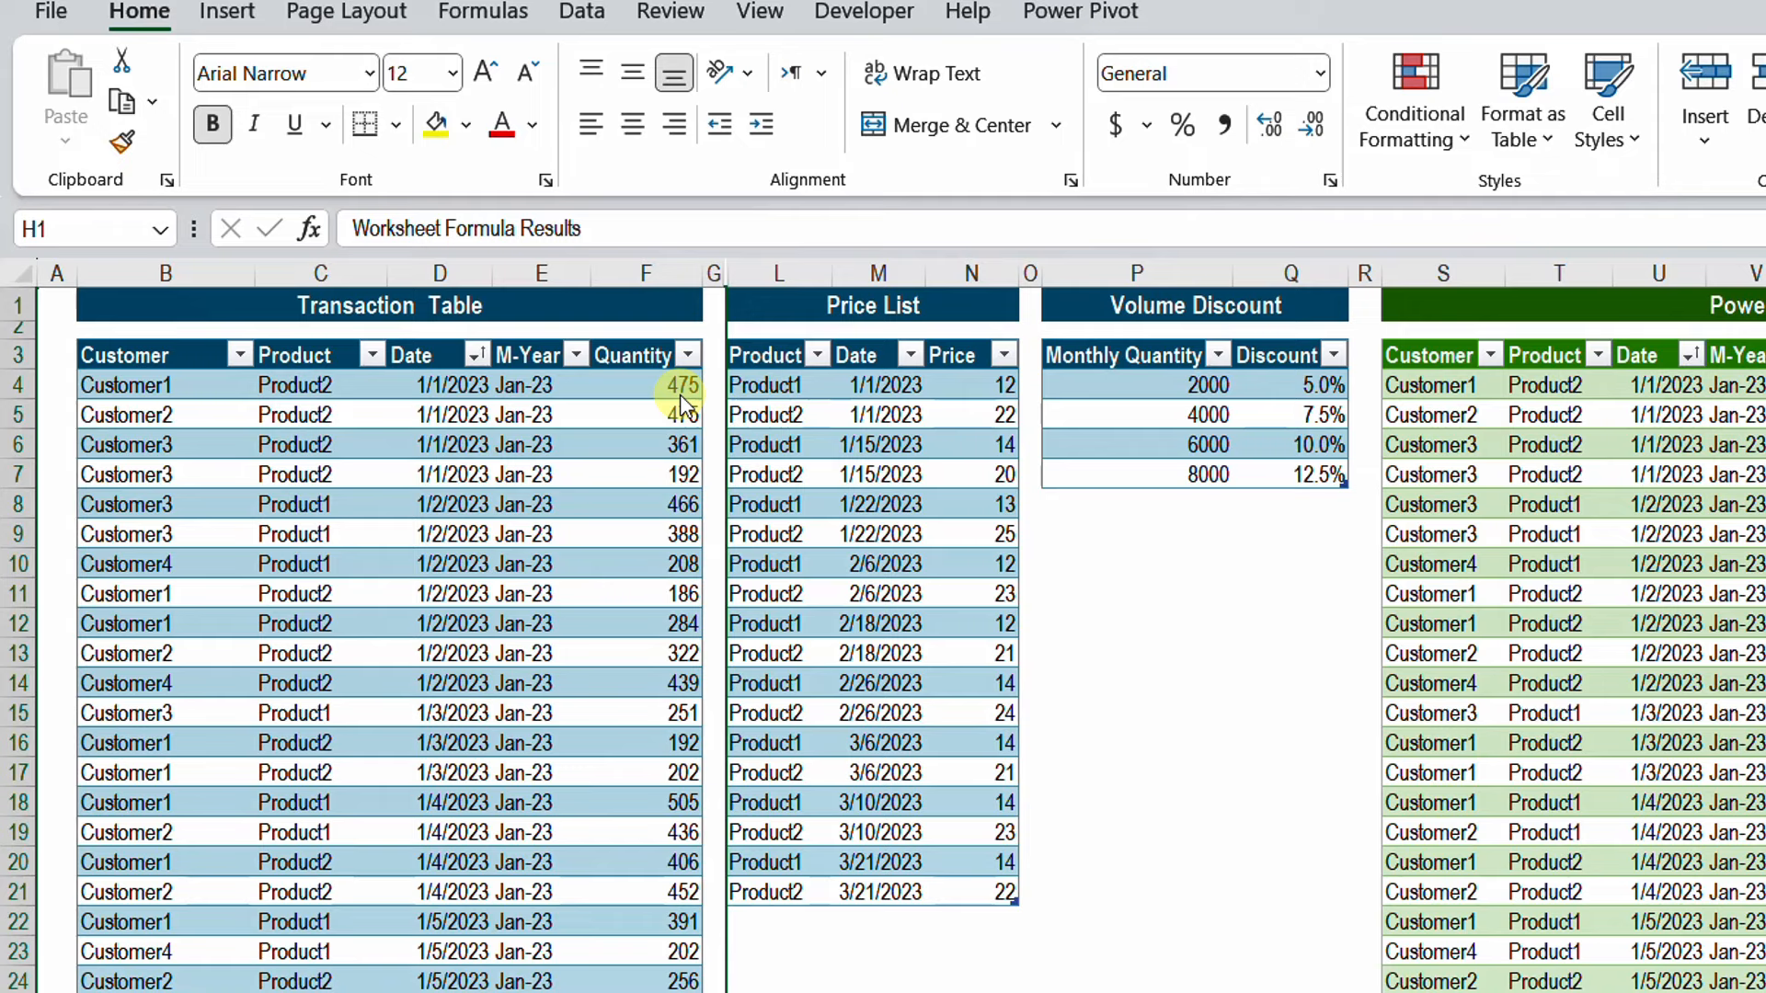
pyautogui.click(789, 444)
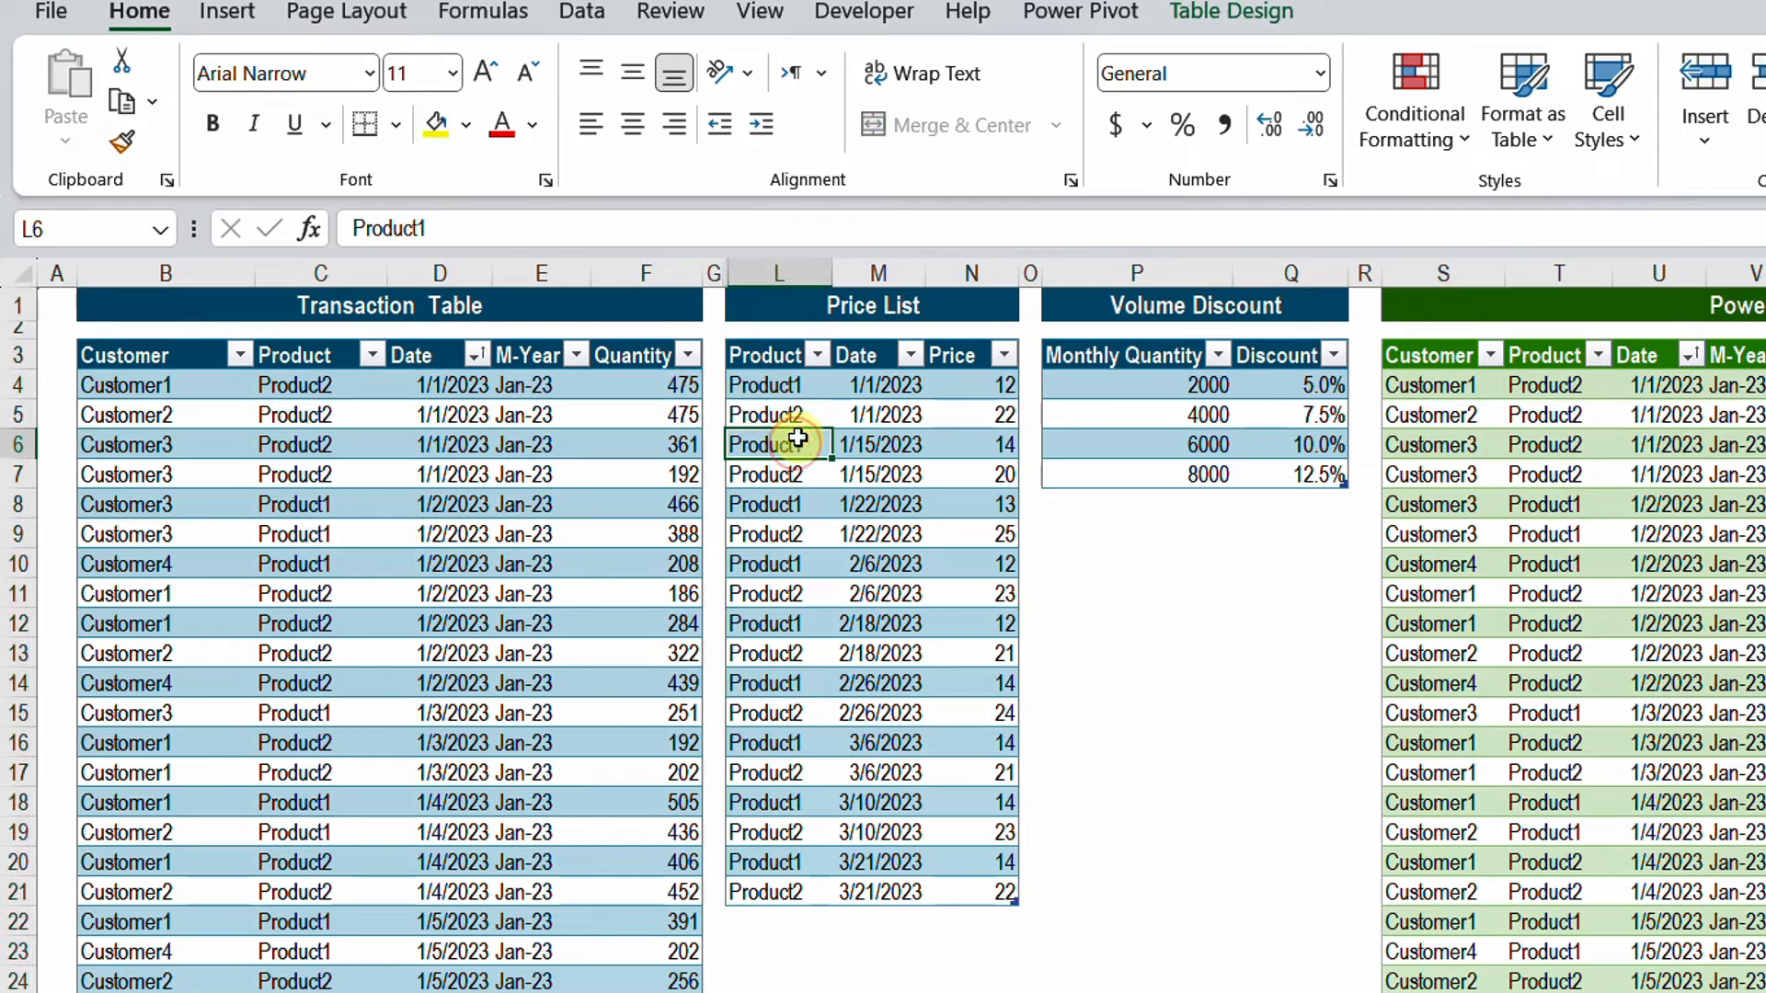
pyautogui.click(817, 355)
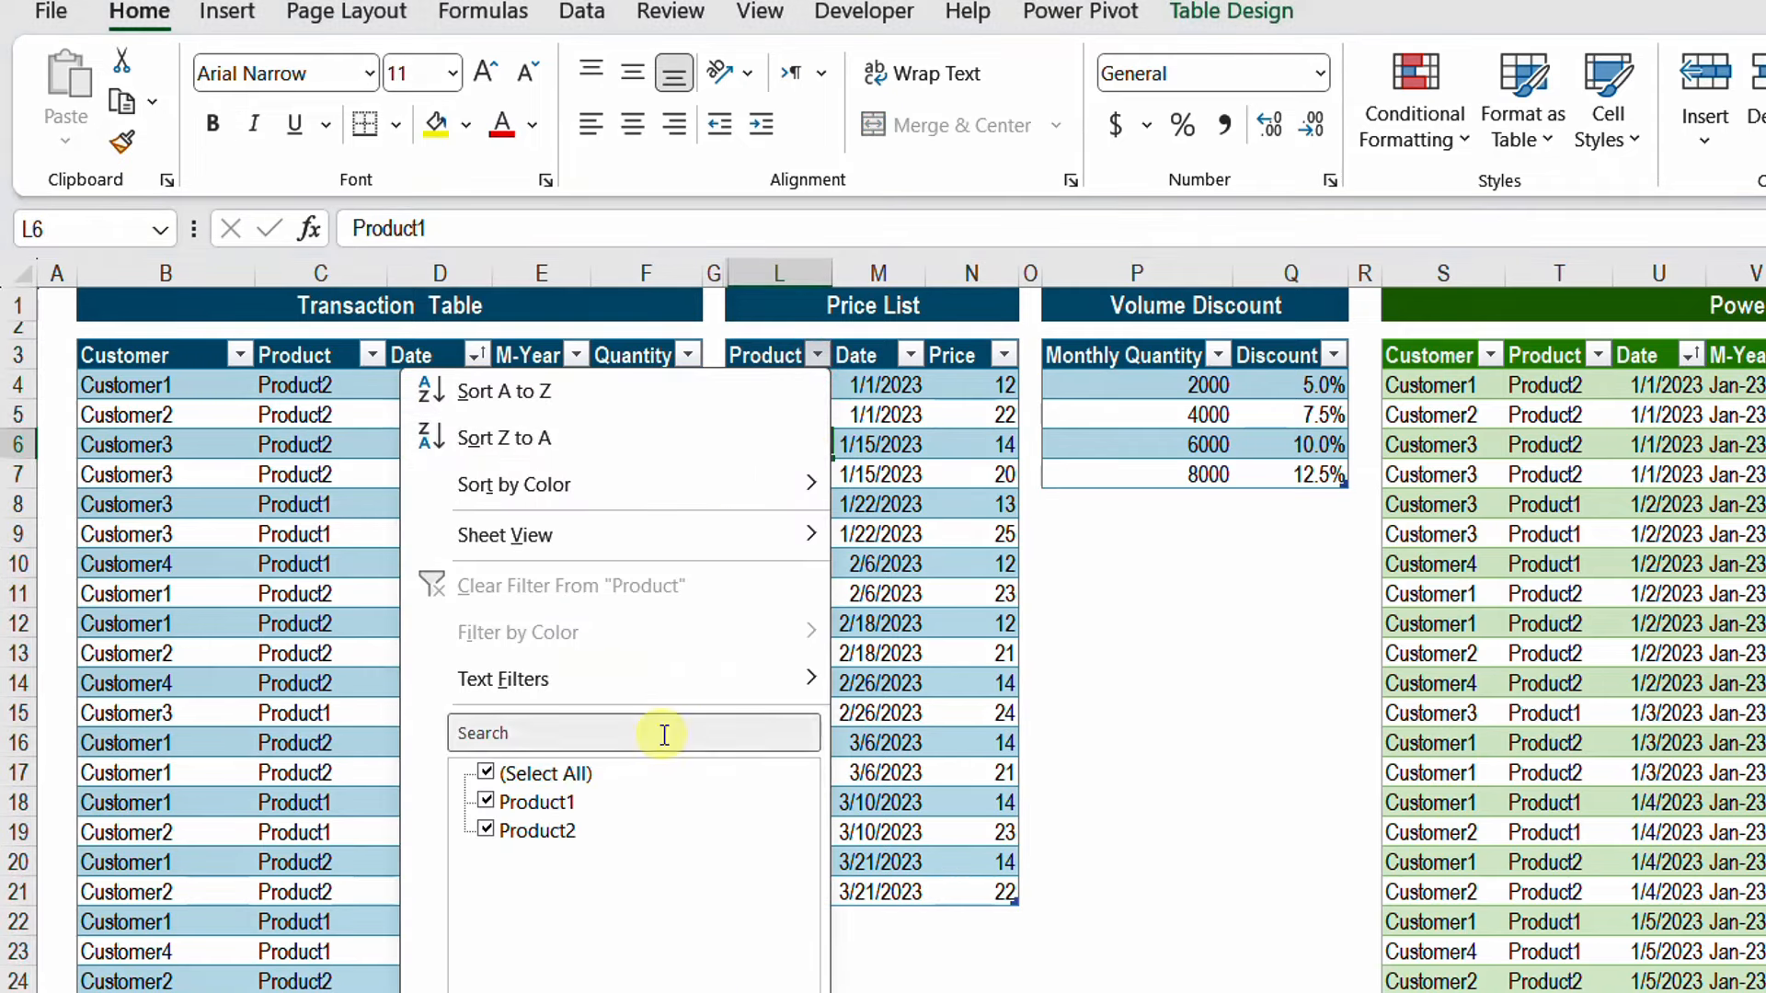
pyautogui.press('Escape')
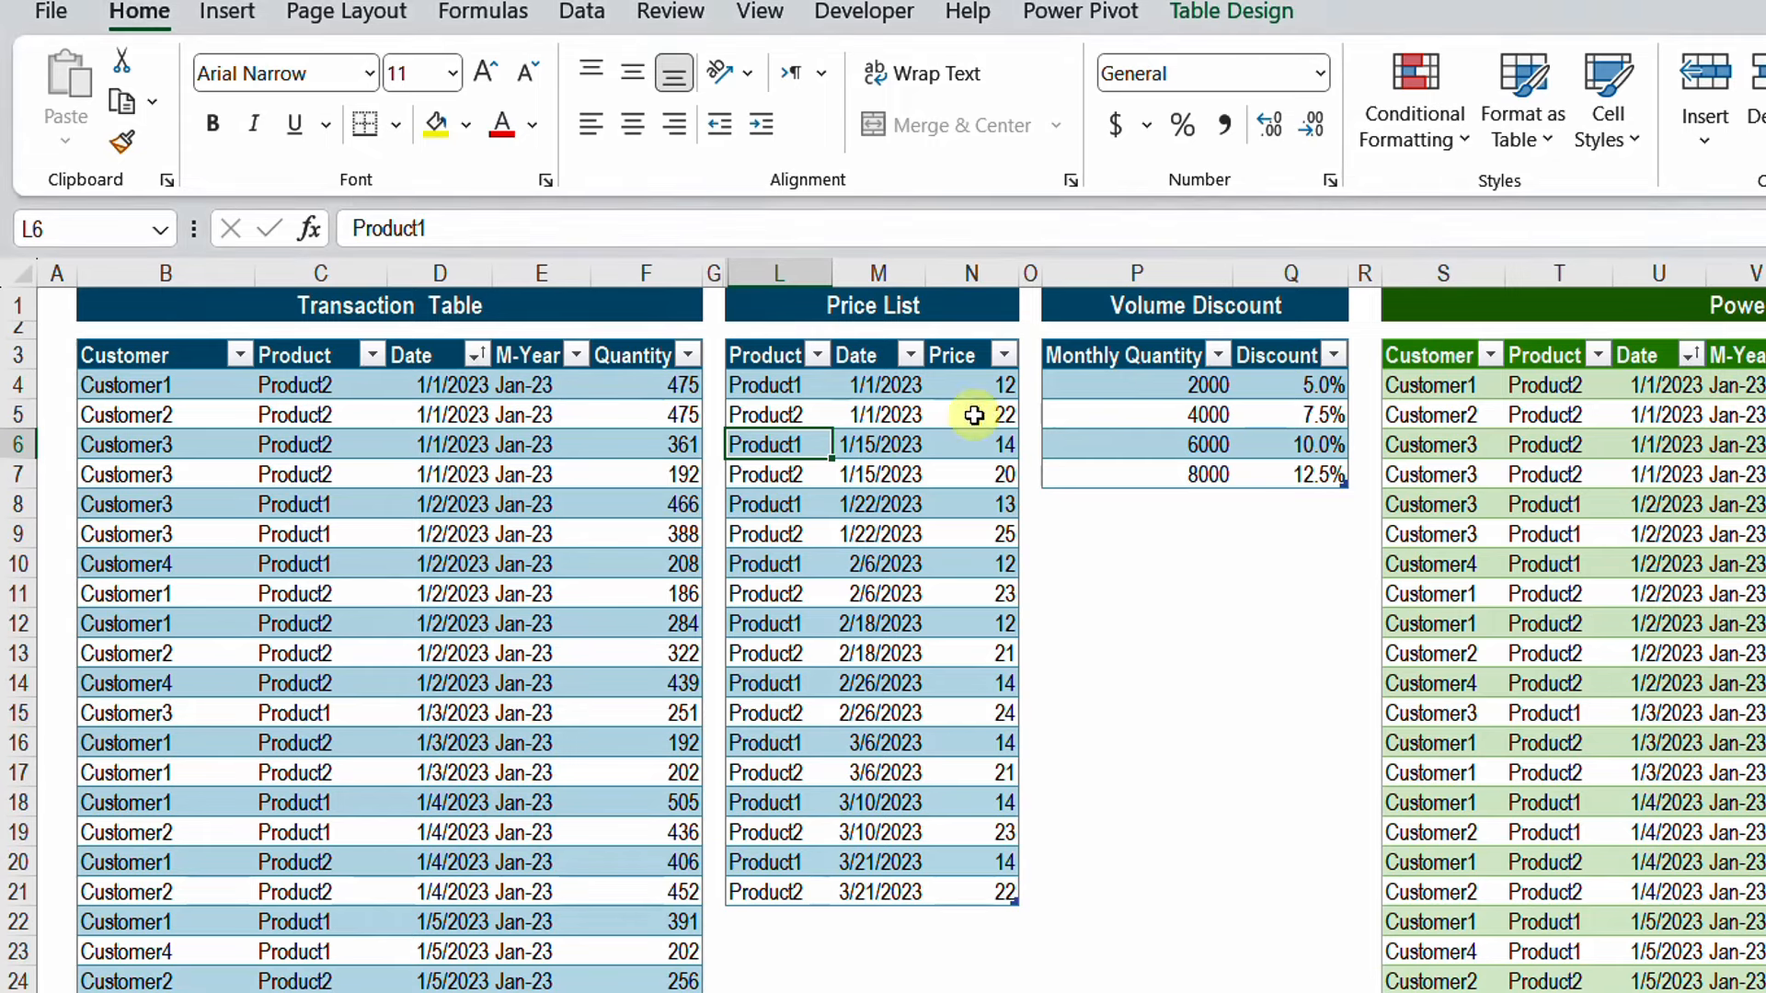
pyautogui.moveTo(878, 384); pyautogui.dragTo(879, 891)
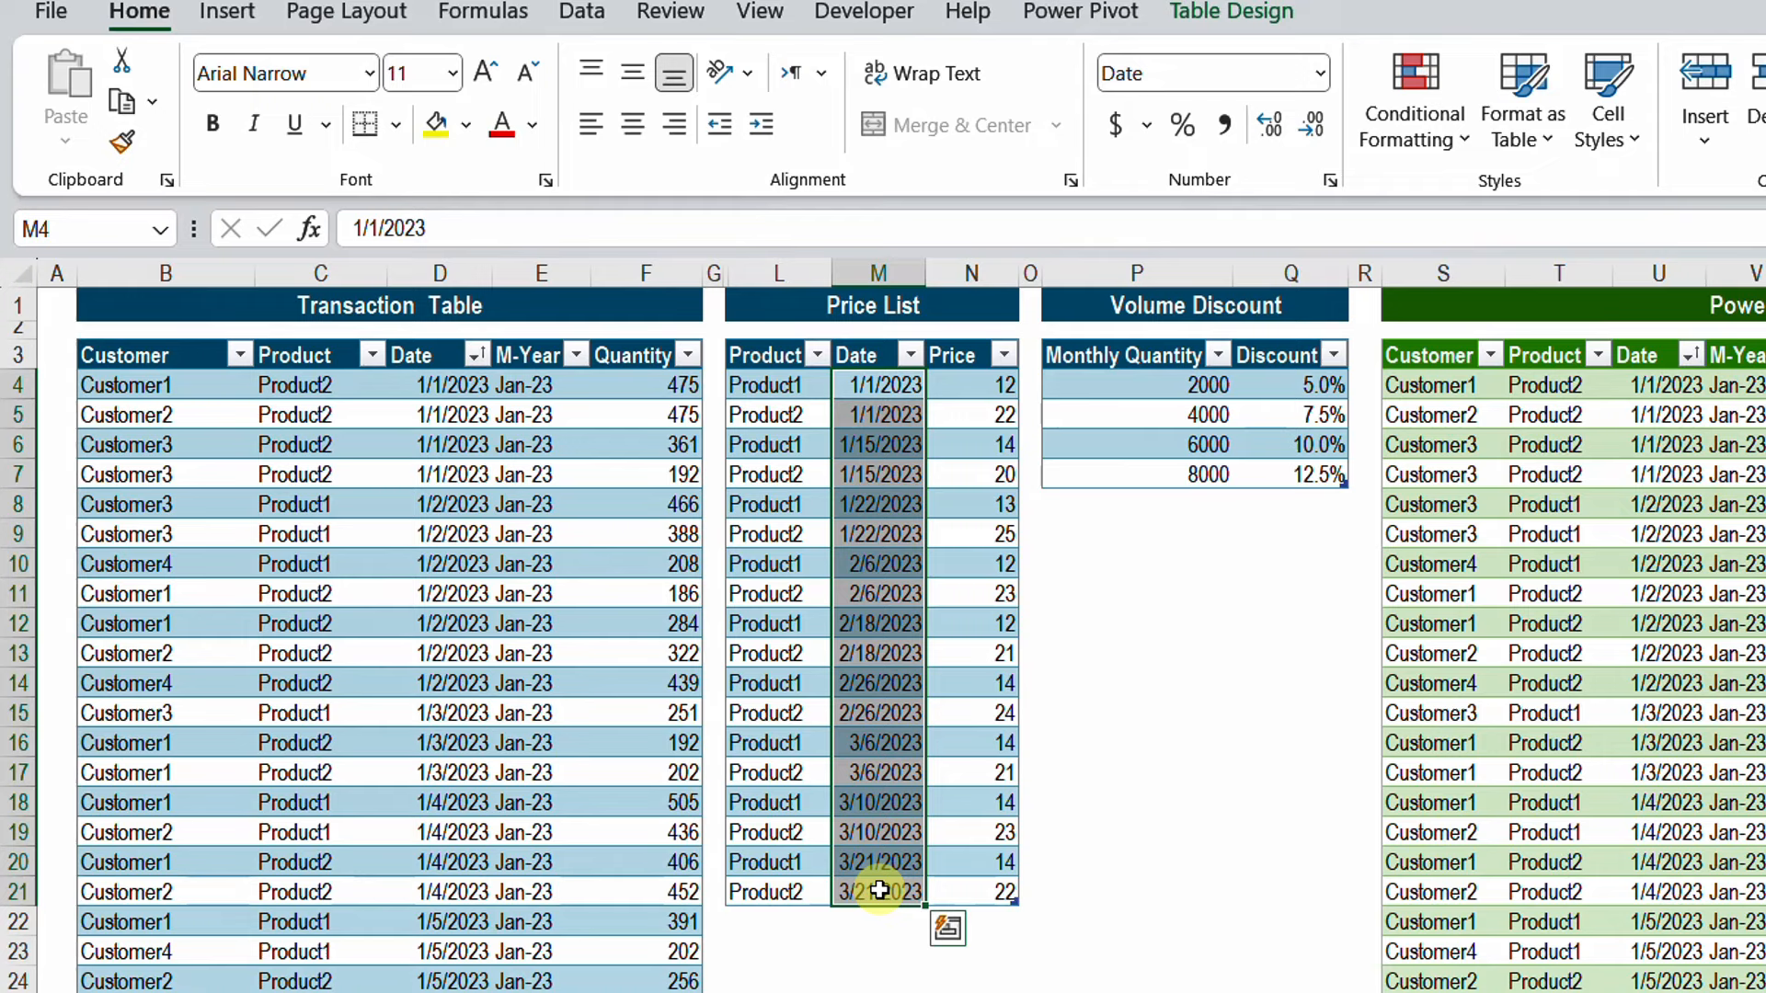
pyautogui.click(975, 534)
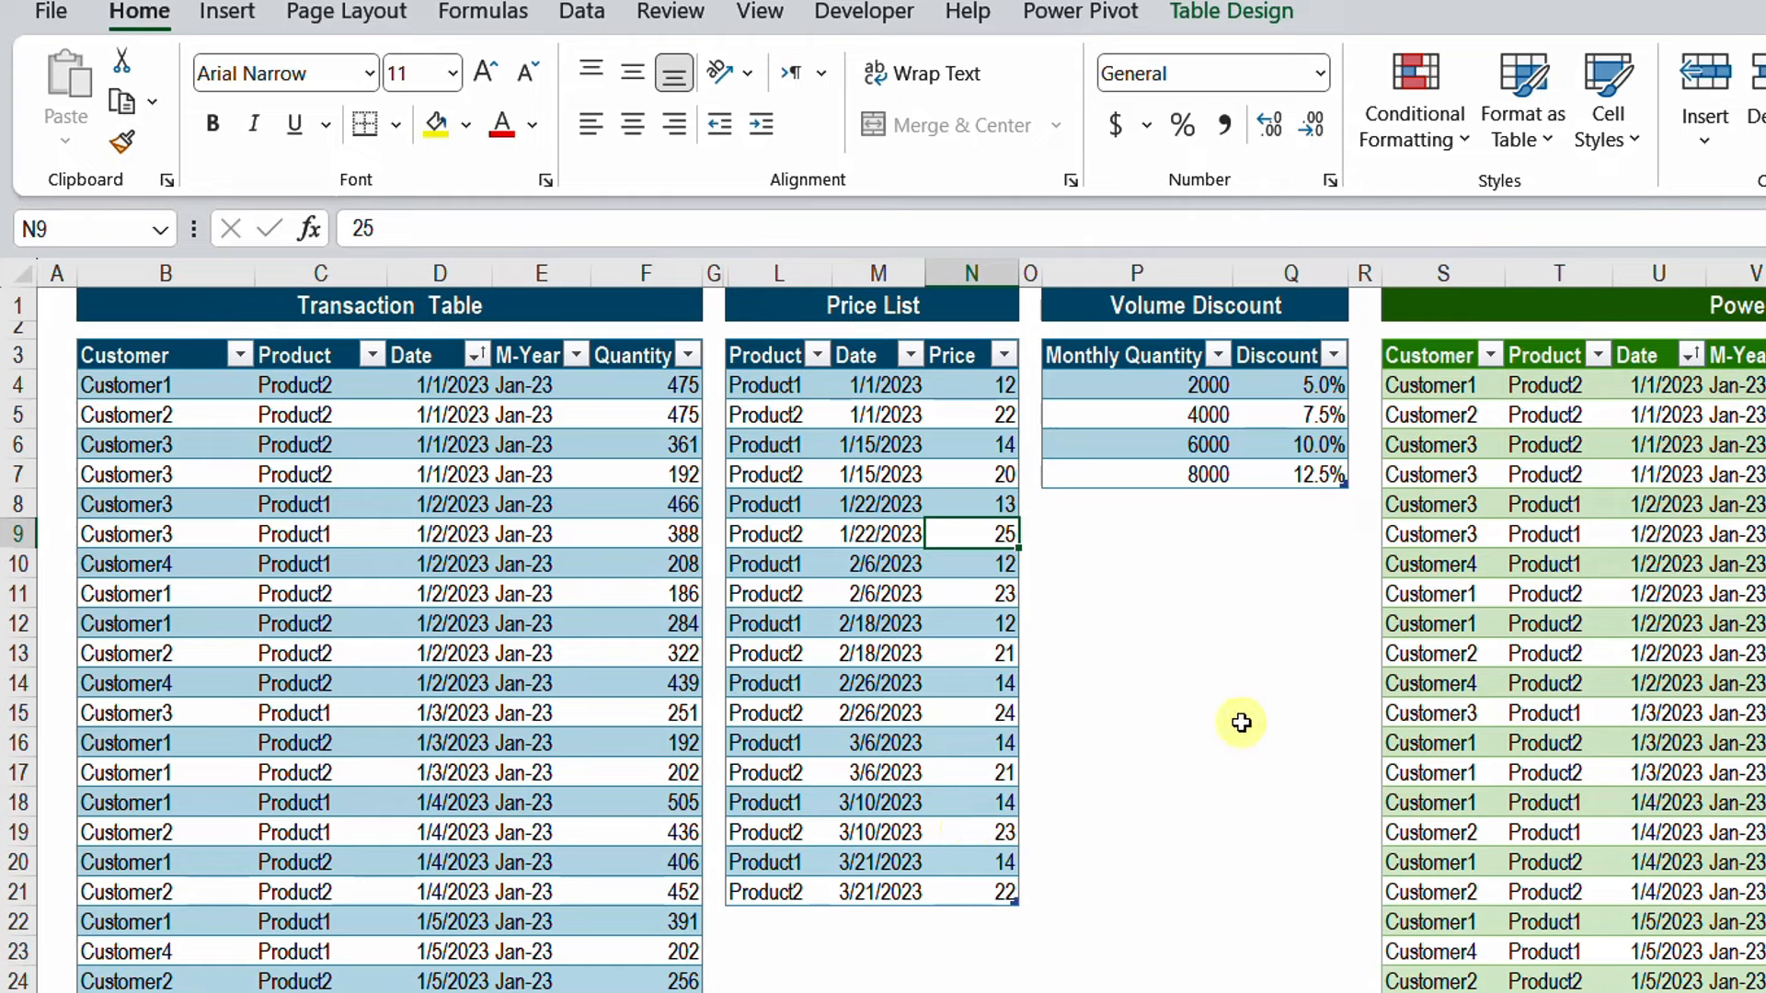
# Examine the monthly quantity thresholds and discount rates in the Volume Discount table
pyautogui.click(1131, 359)
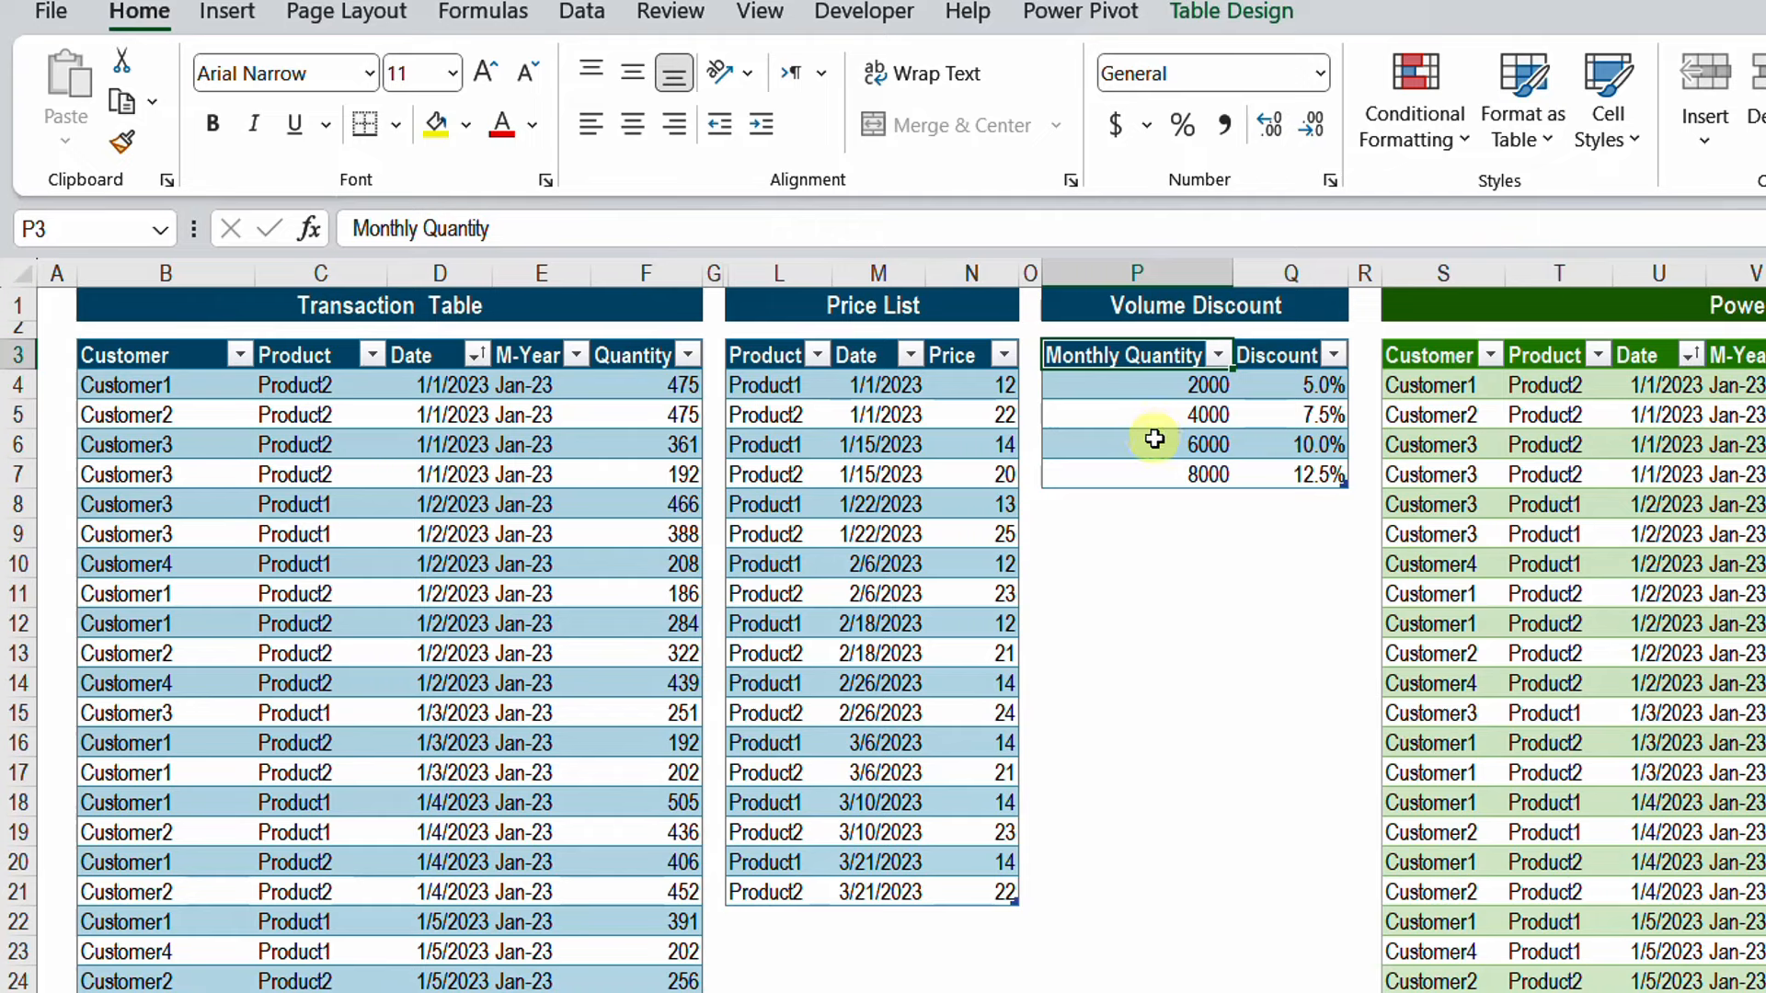
pyautogui.click(1163, 388)
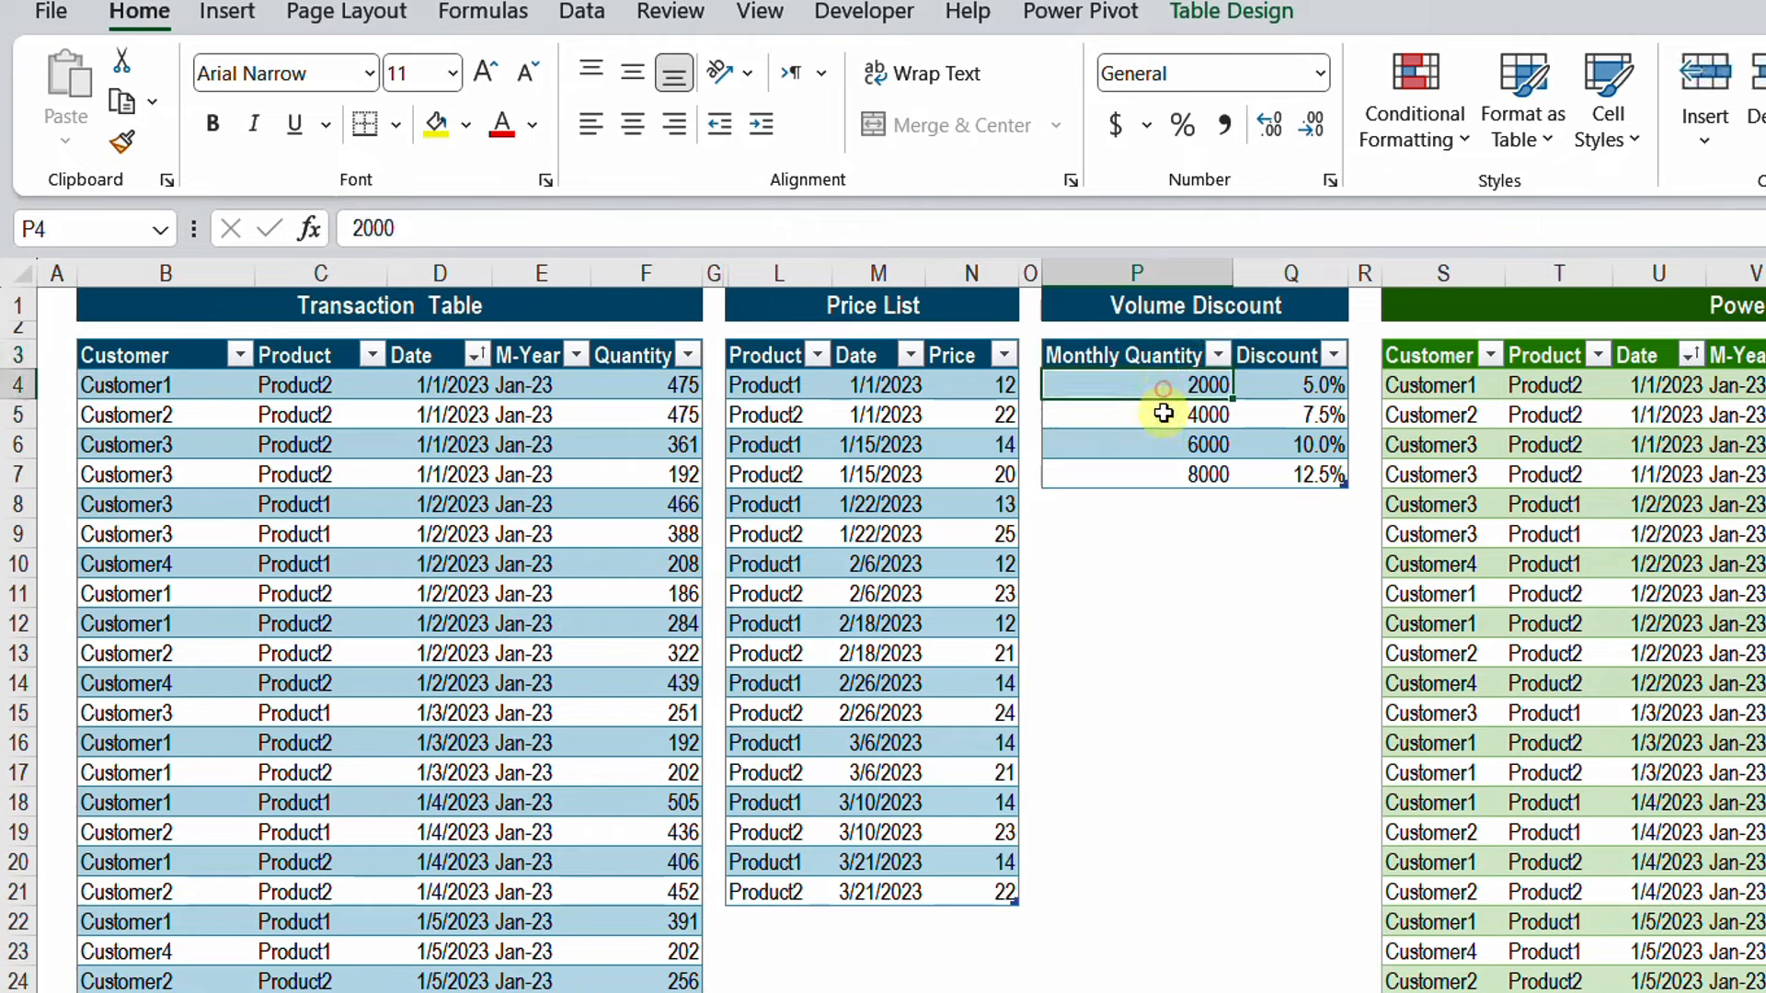
pyautogui.click(1280, 390)
pyautogui.click(1273, 412)
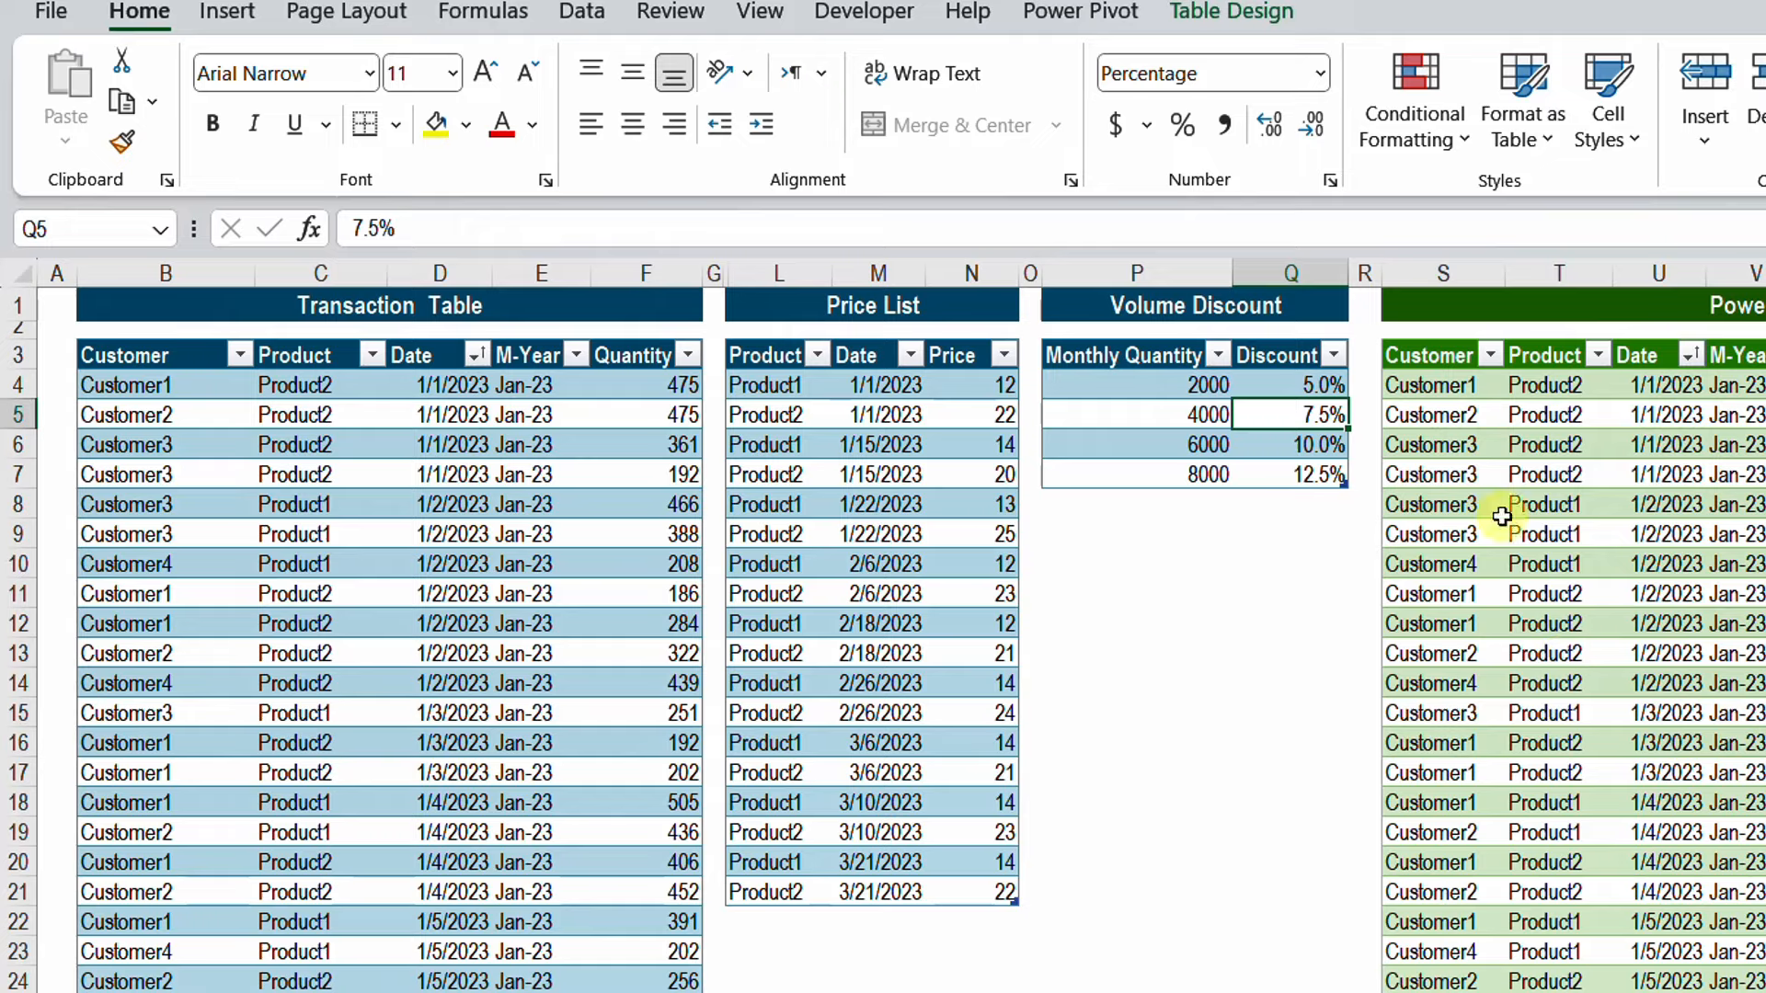
# Review the Power Query Results table and the Price, Discount and Revenue headers of the Worksheet Formula Results block
pyautogui.click(1453, 340)
pyautogui.hotkey('ctrl', 'shift', 'Right')
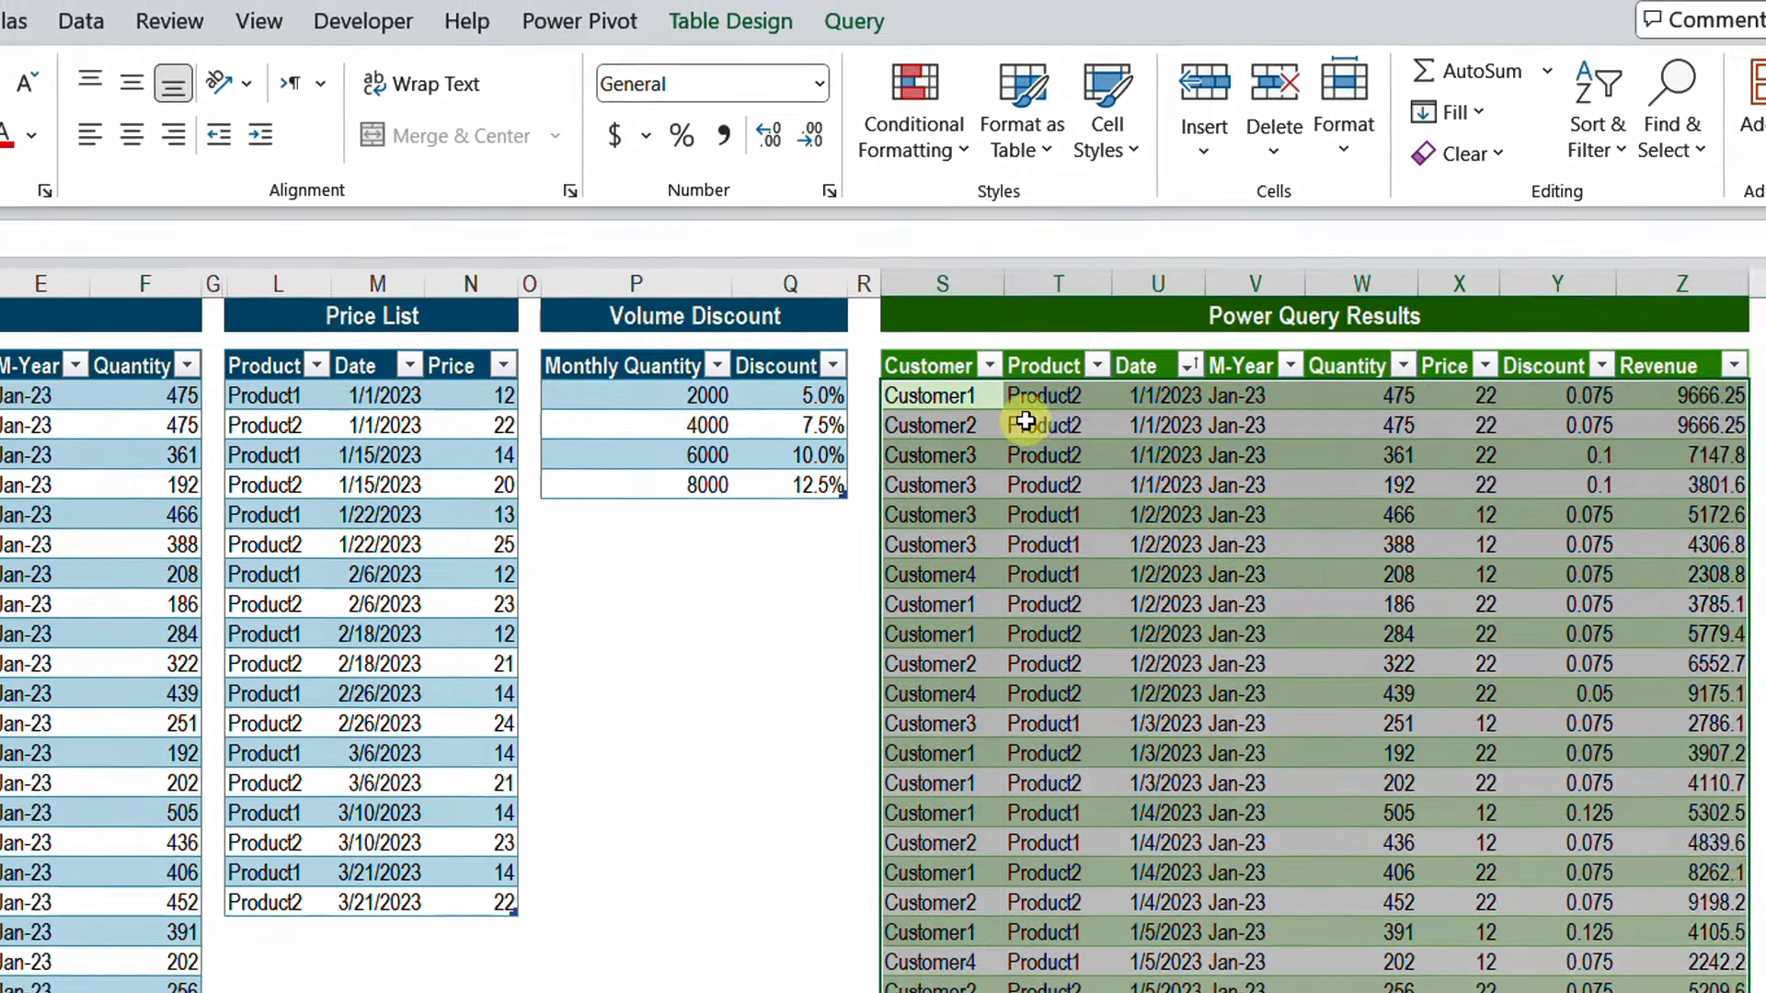
pyautogui.click(1026, 422)
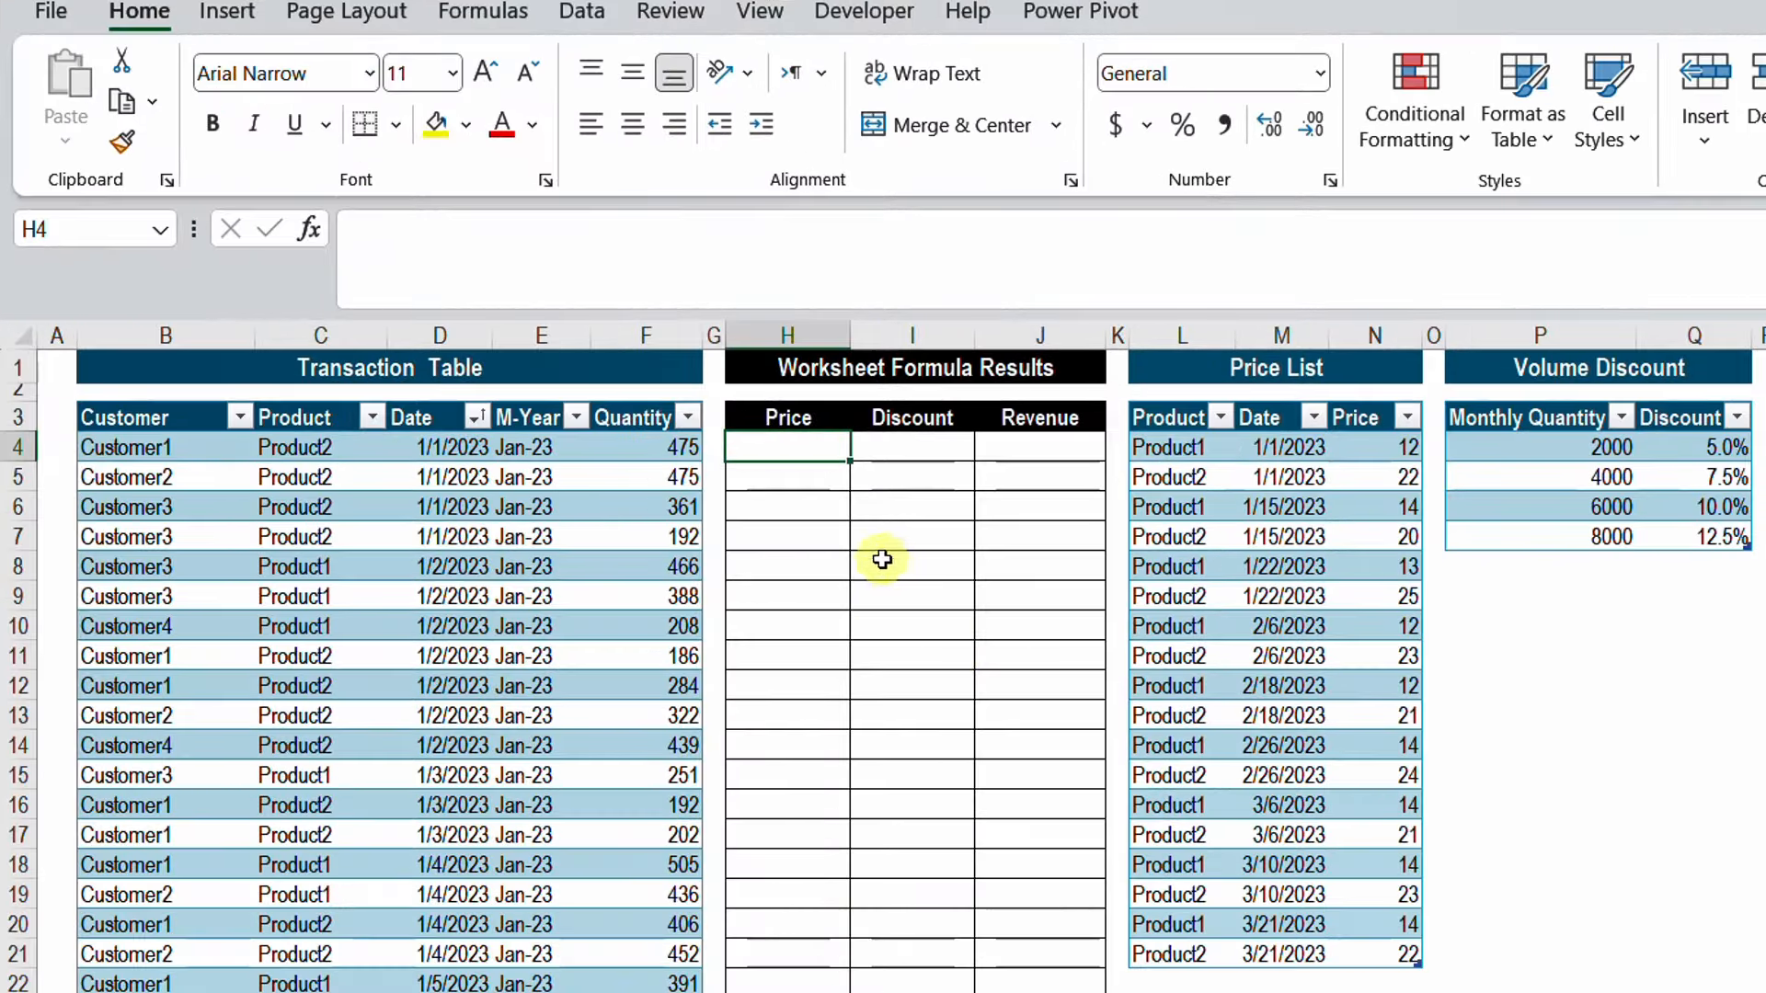
pyautogui.click(814, 416)
pyautogui.click(899, 418)
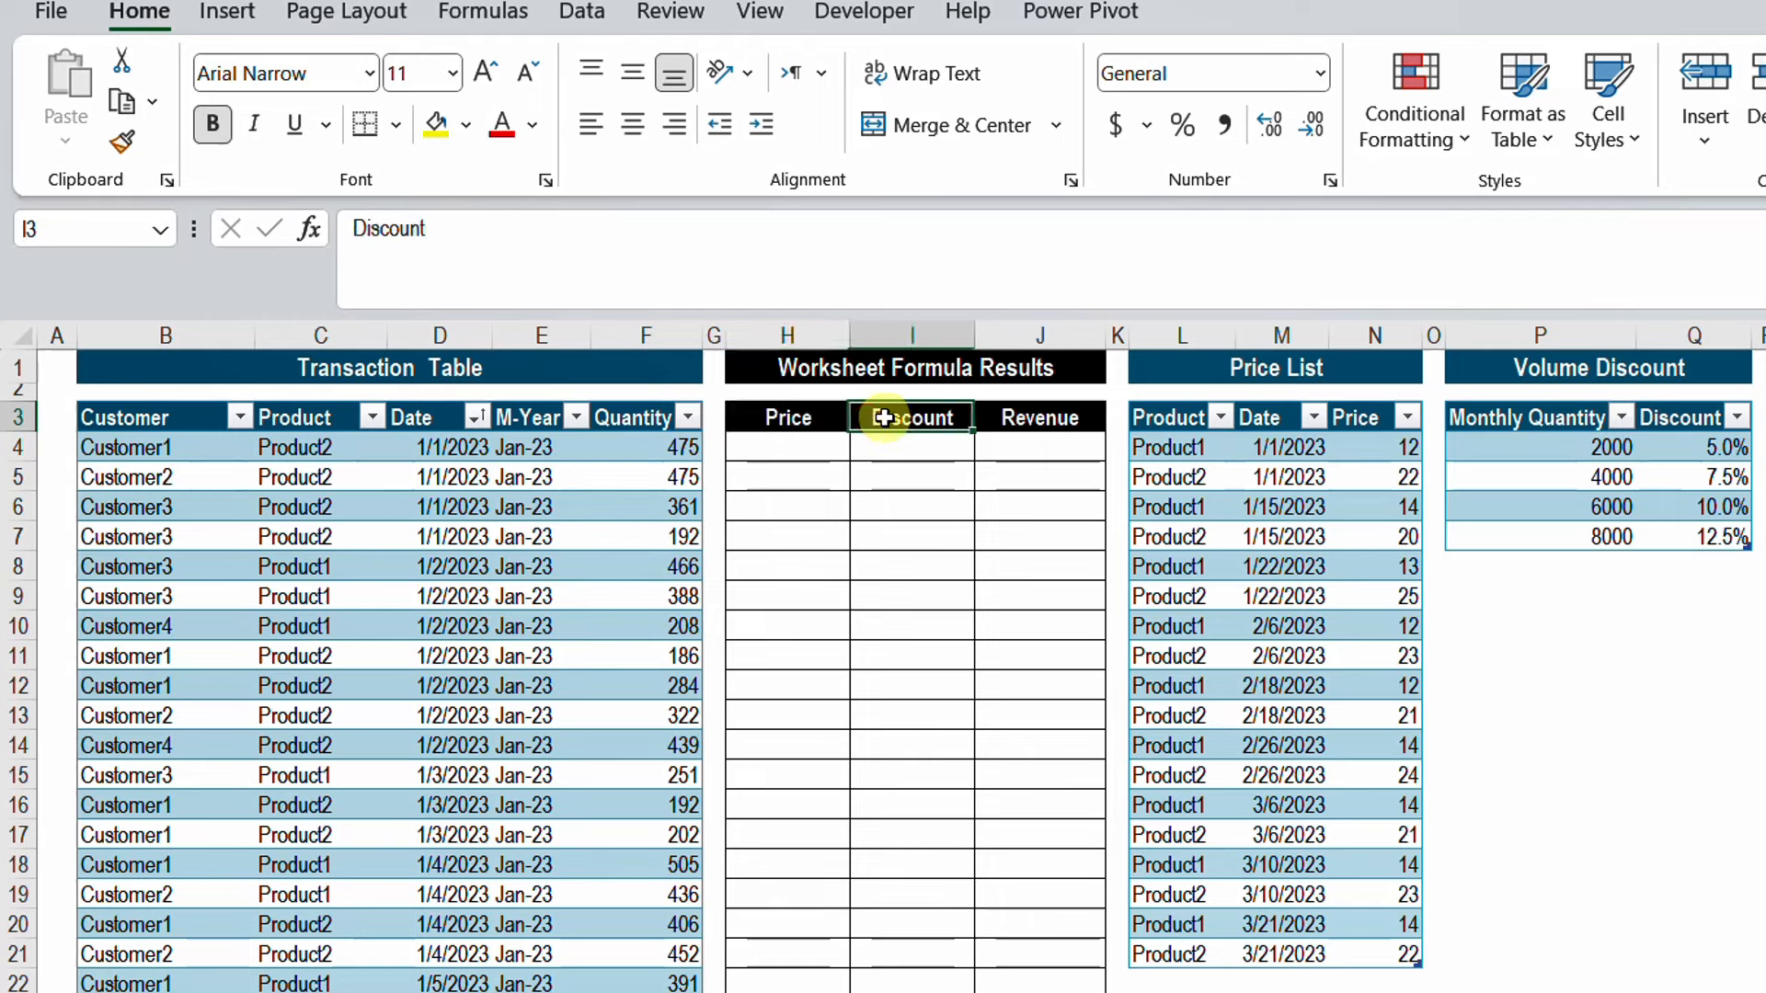
pyautogui.click(1036, 422)
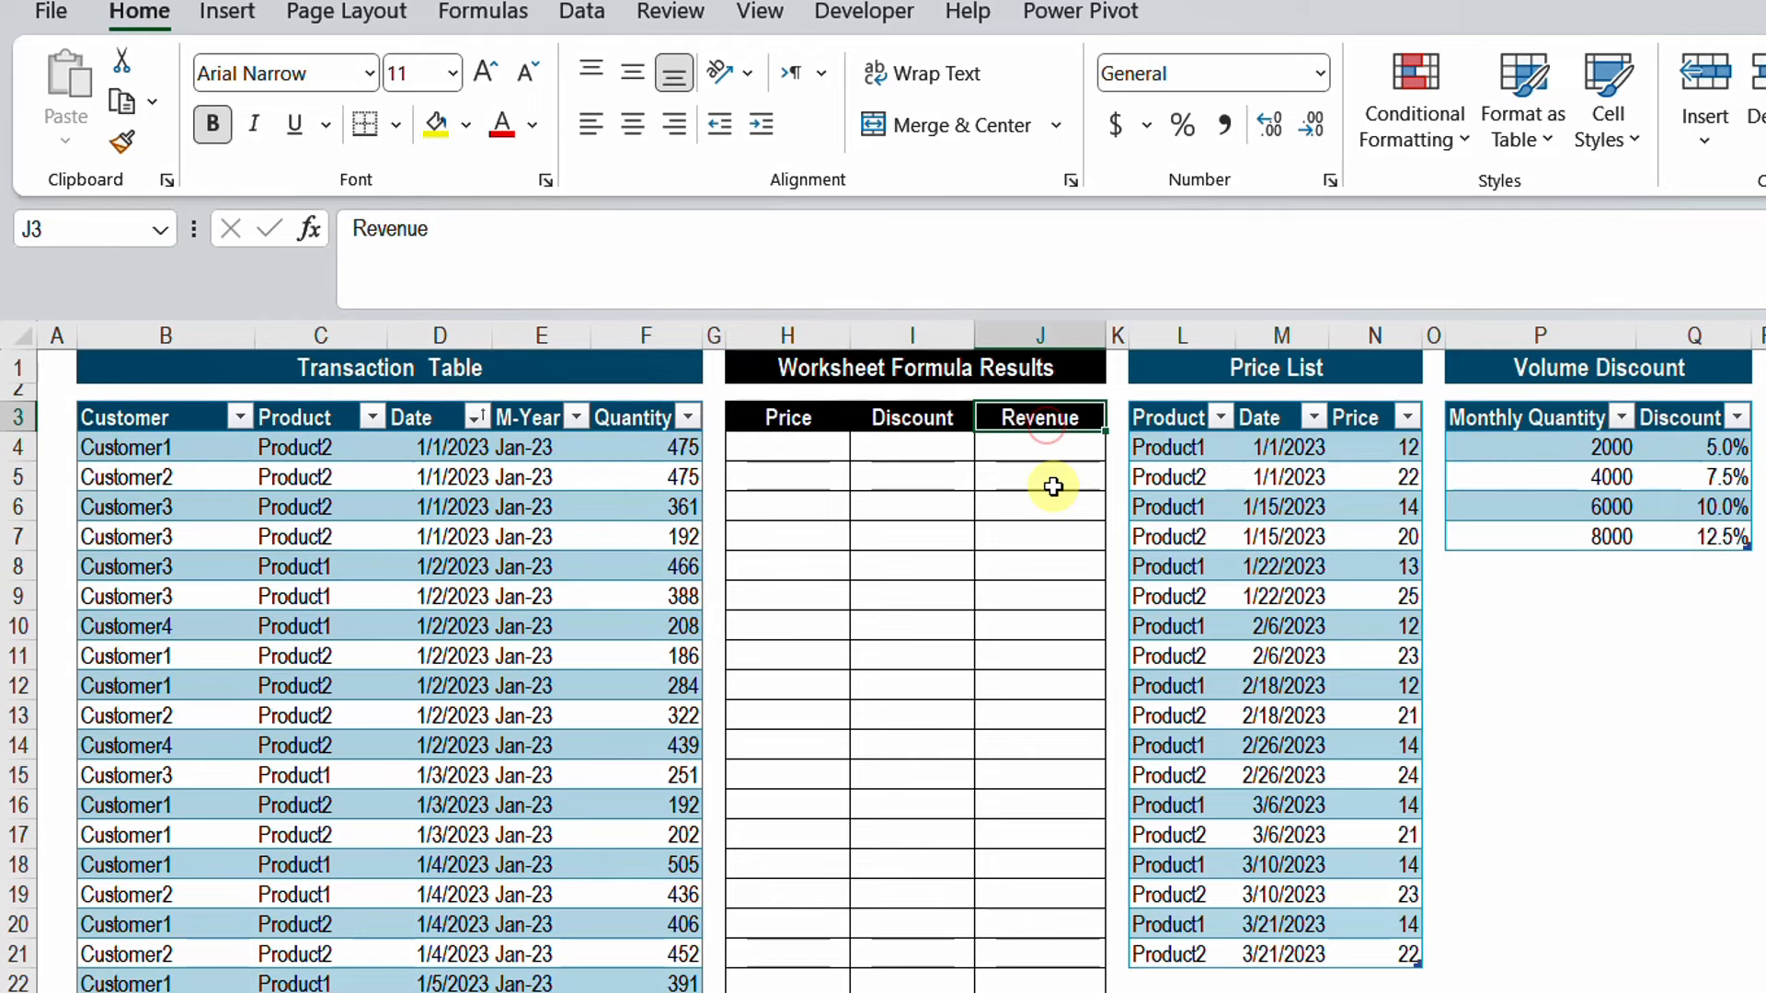
# Begin a FILTER formula in cell H4 with the Price List's price column, Price[Price], as the array
pyautogui.click(779, 453)
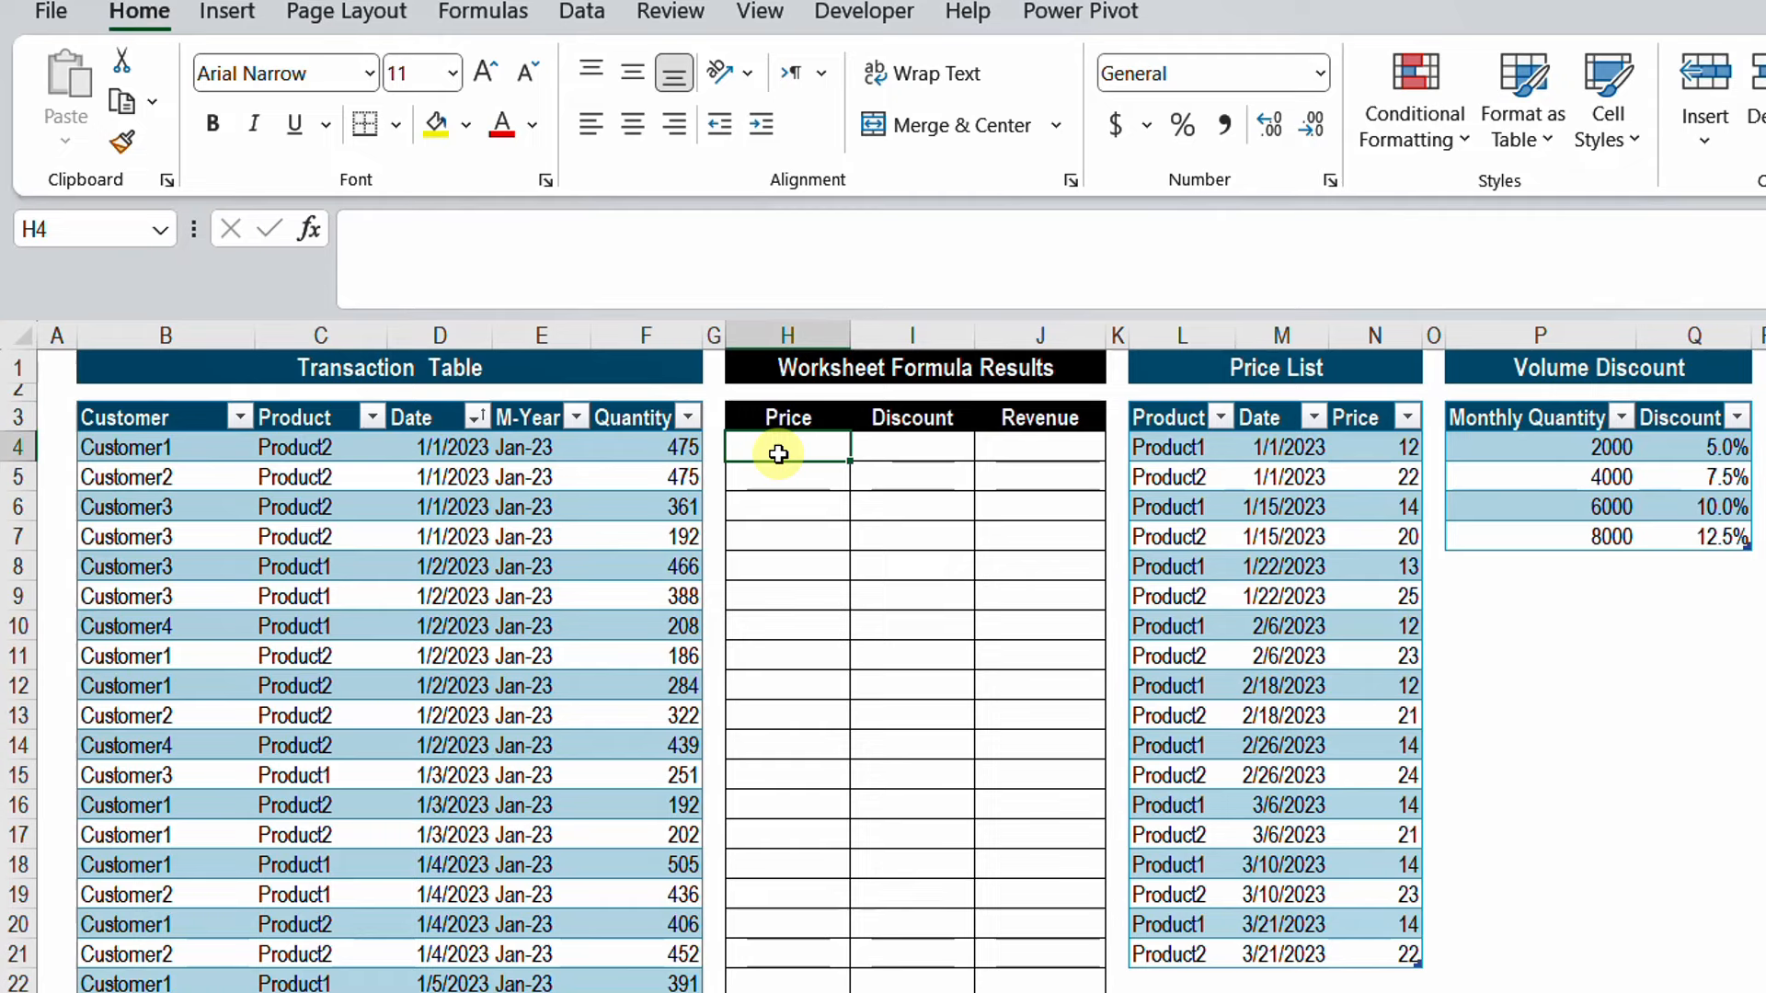
pyautogui.write('=')
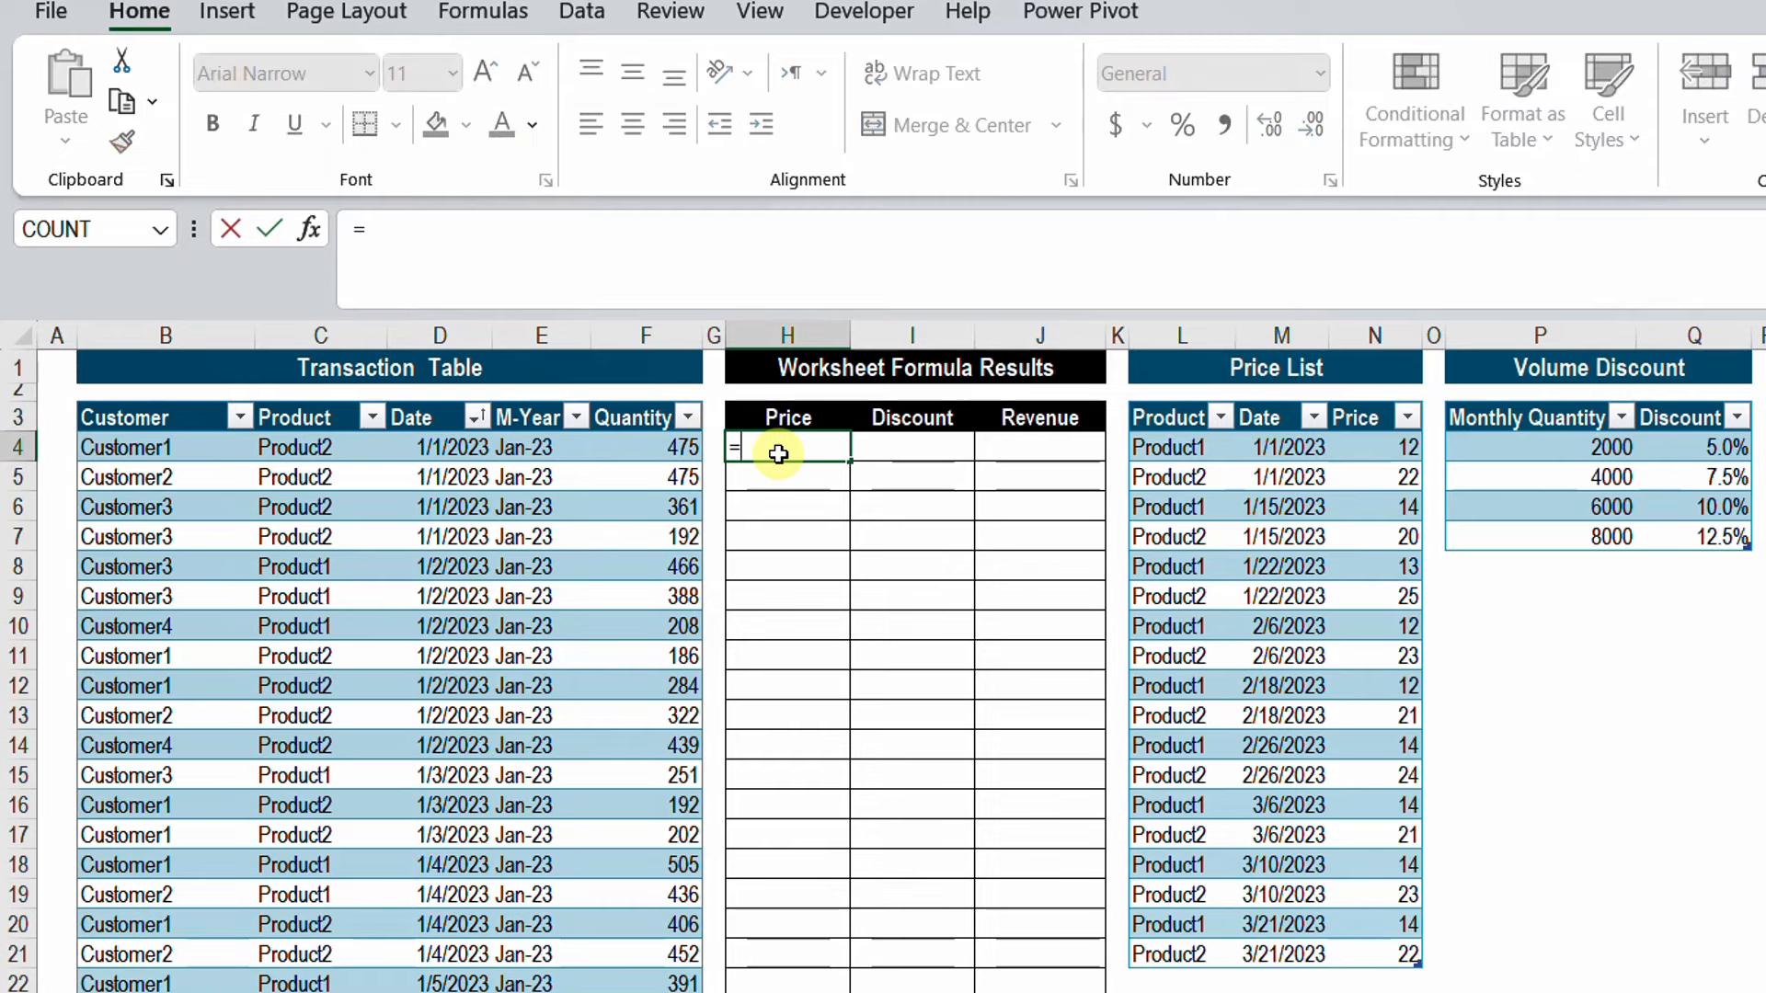
pyautogui.write('FILTER(')
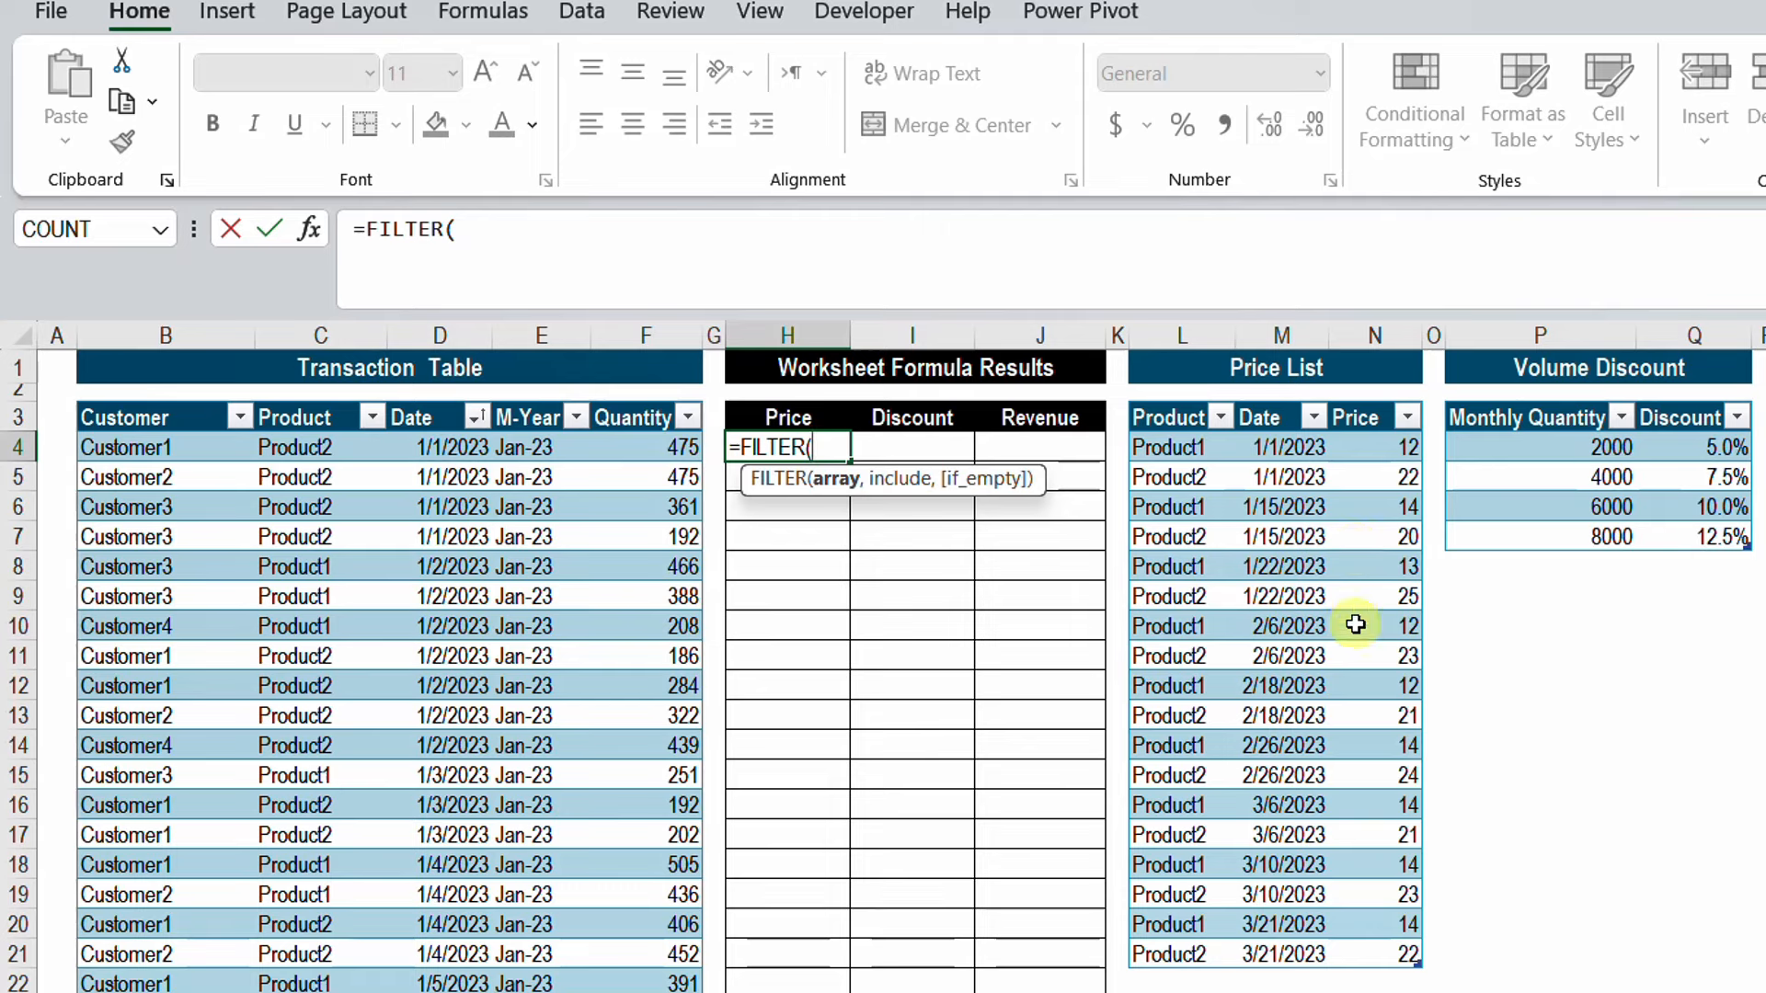
pyautogui.click(1372, 398)
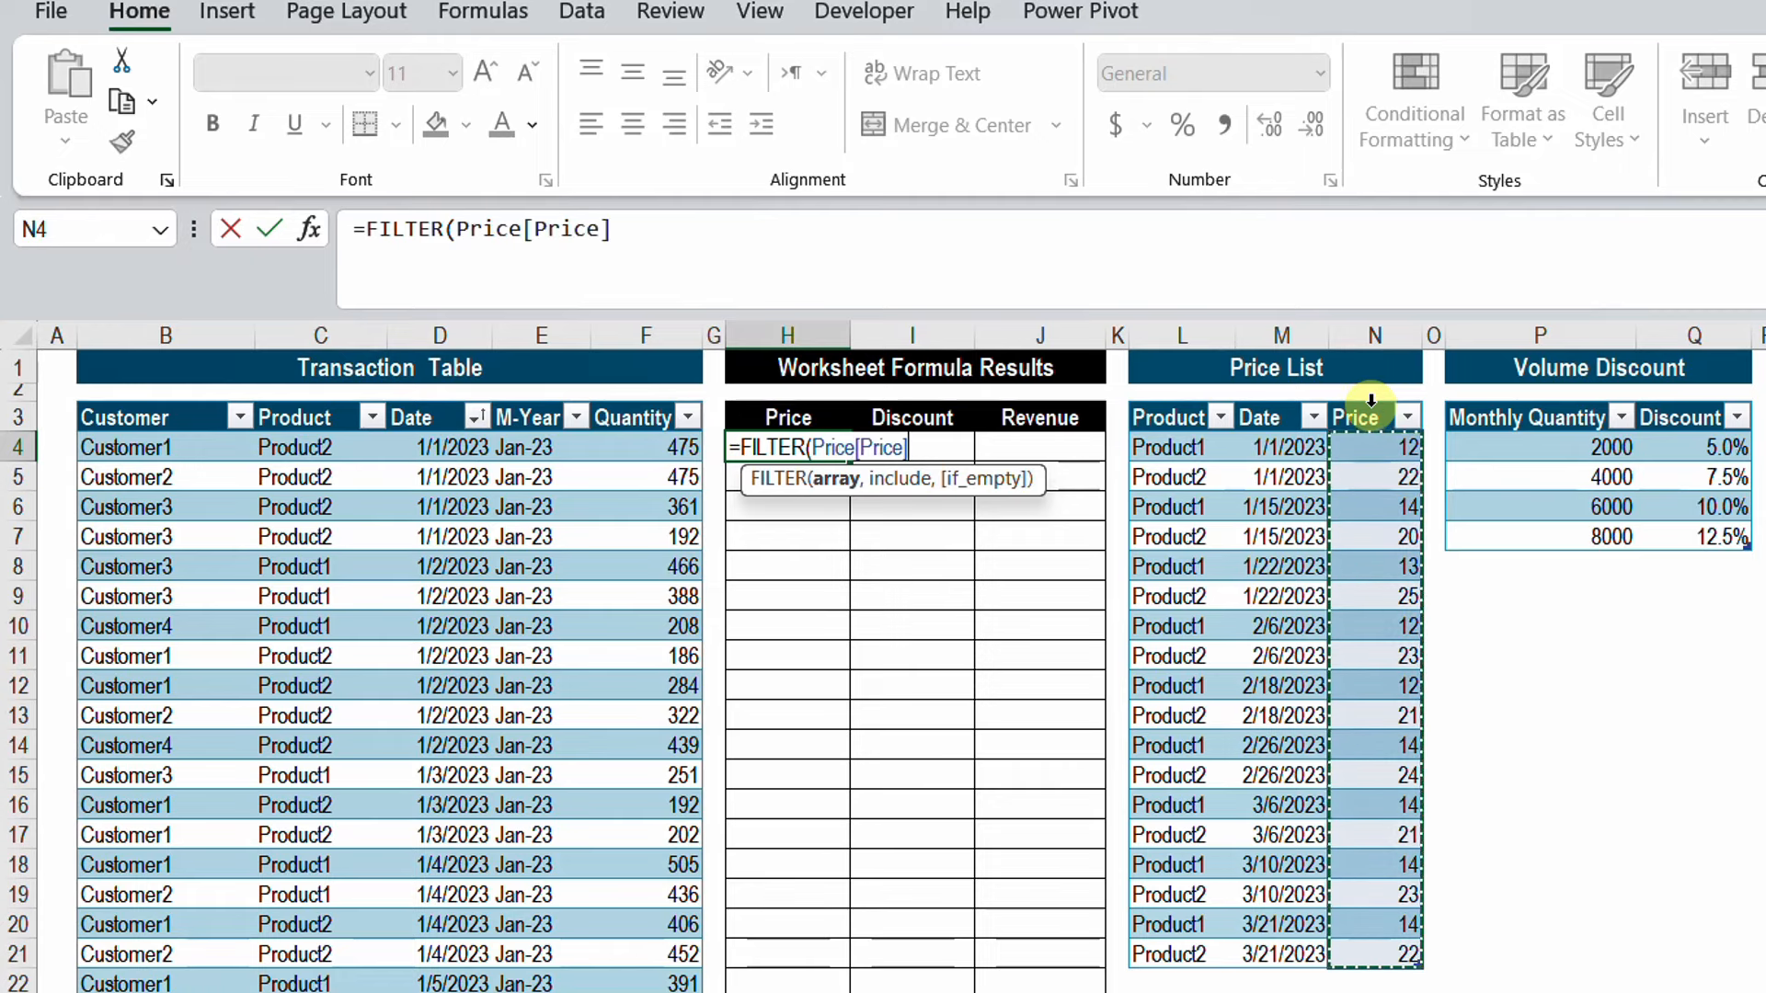
pyautogui.click(828, 449)
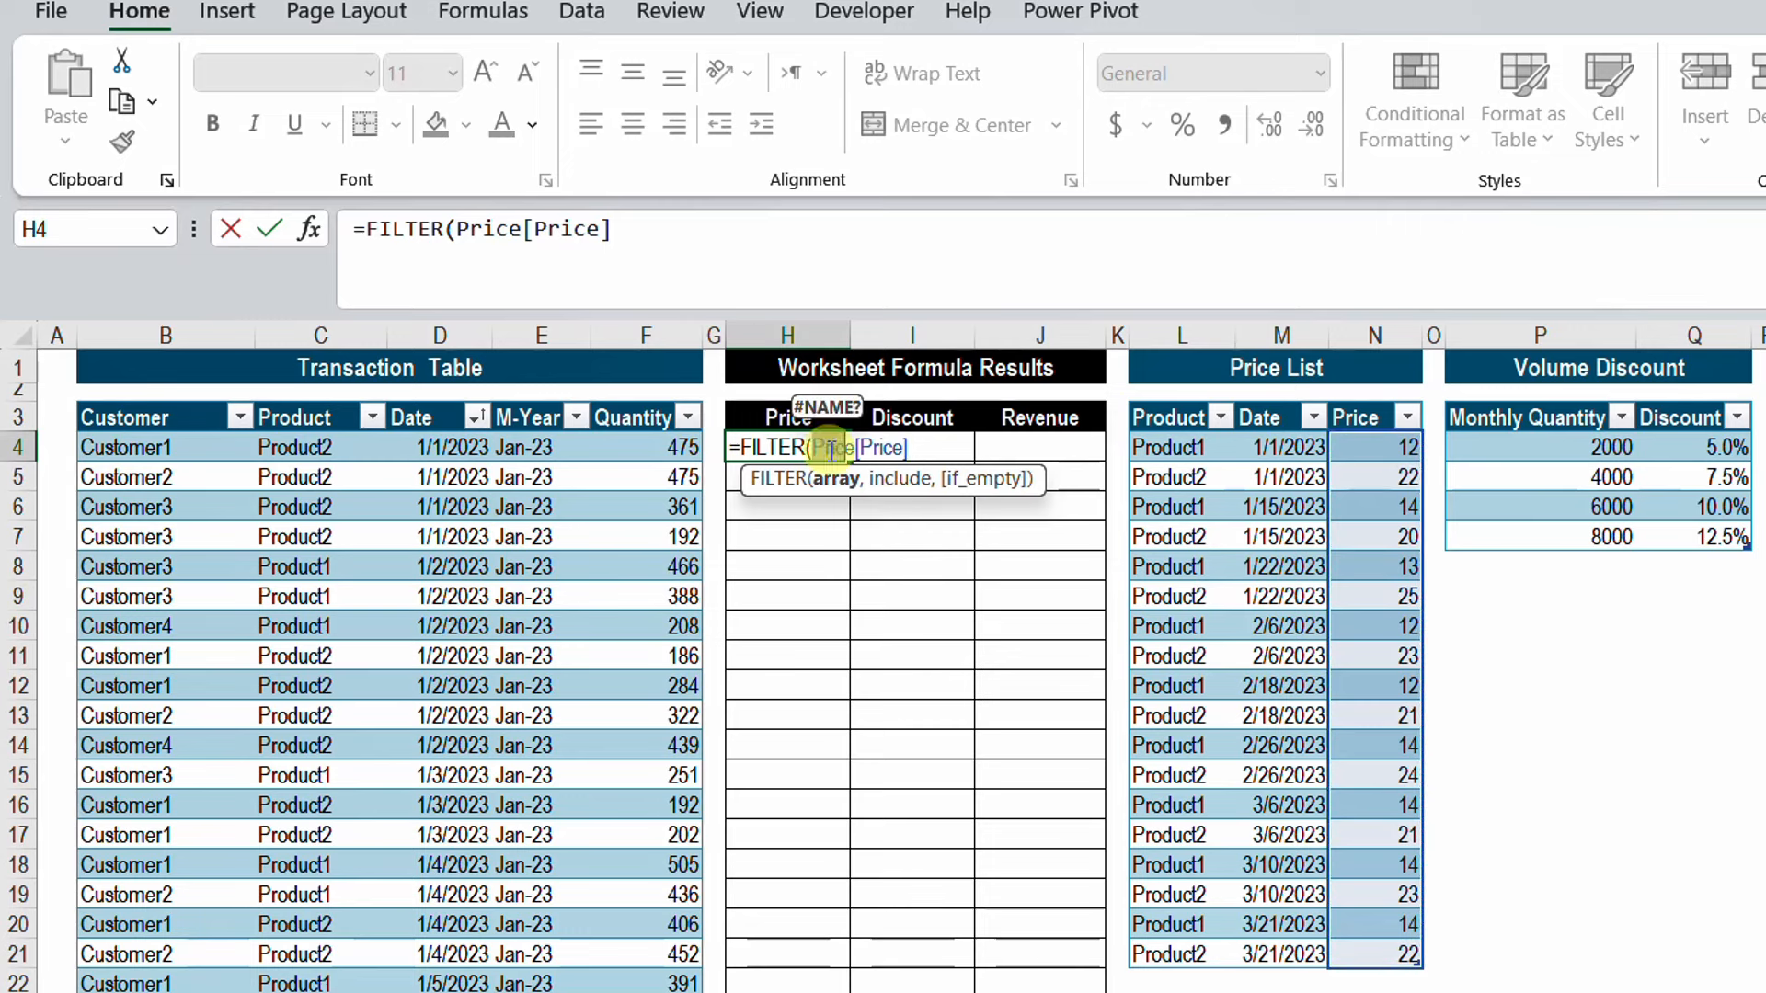
pyautogui.moveTo(815, 448); pyautogui.dragTo(917, 448)
pyautogui.click(917, 448)
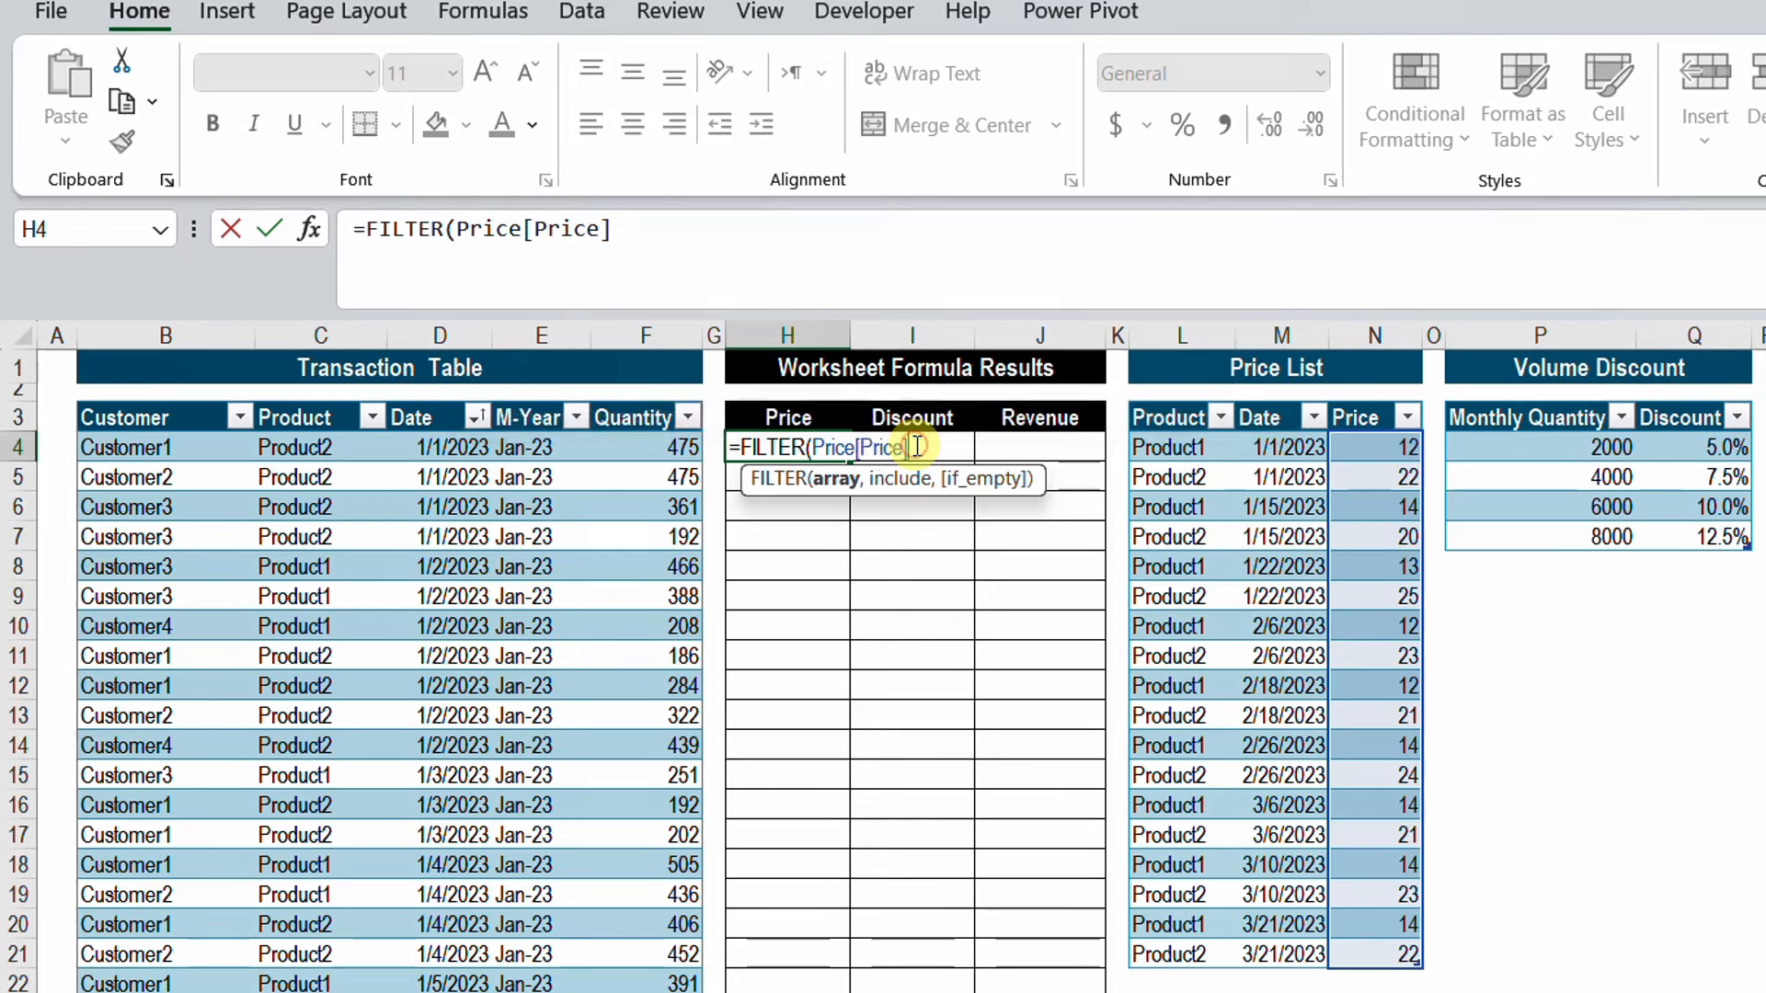
pyautogui.write(',')
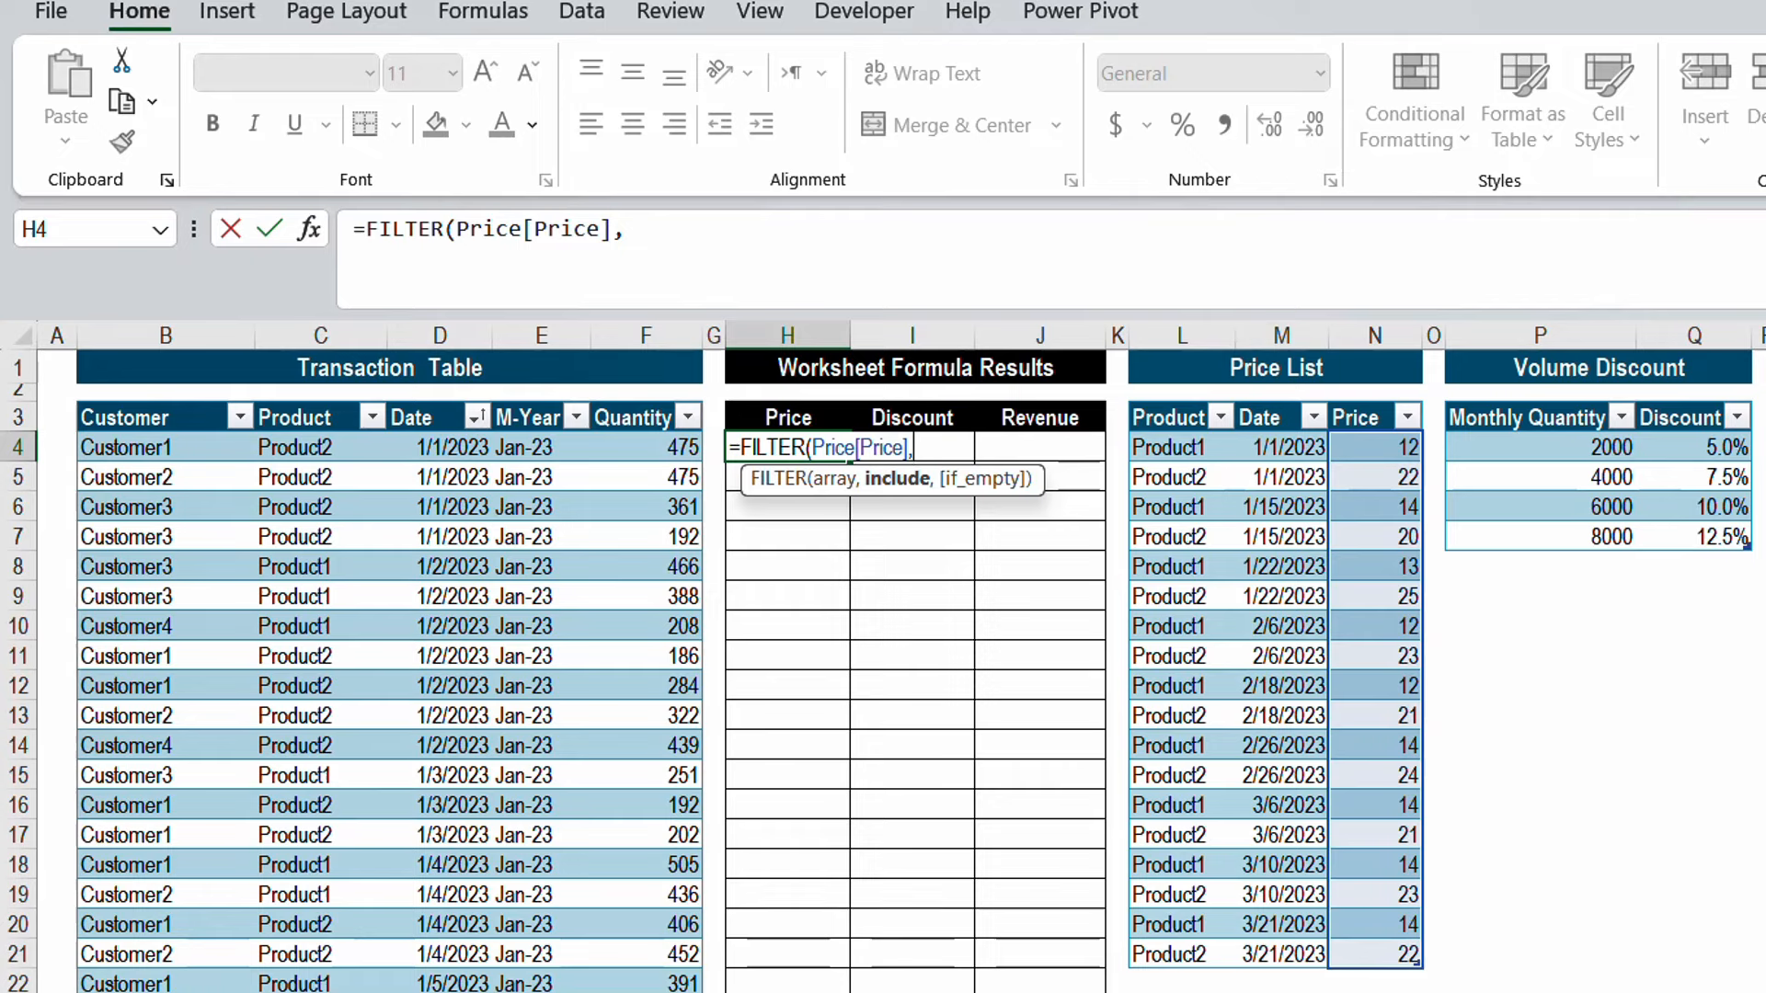
pyautogui.hotkey('alt', 'Tab')
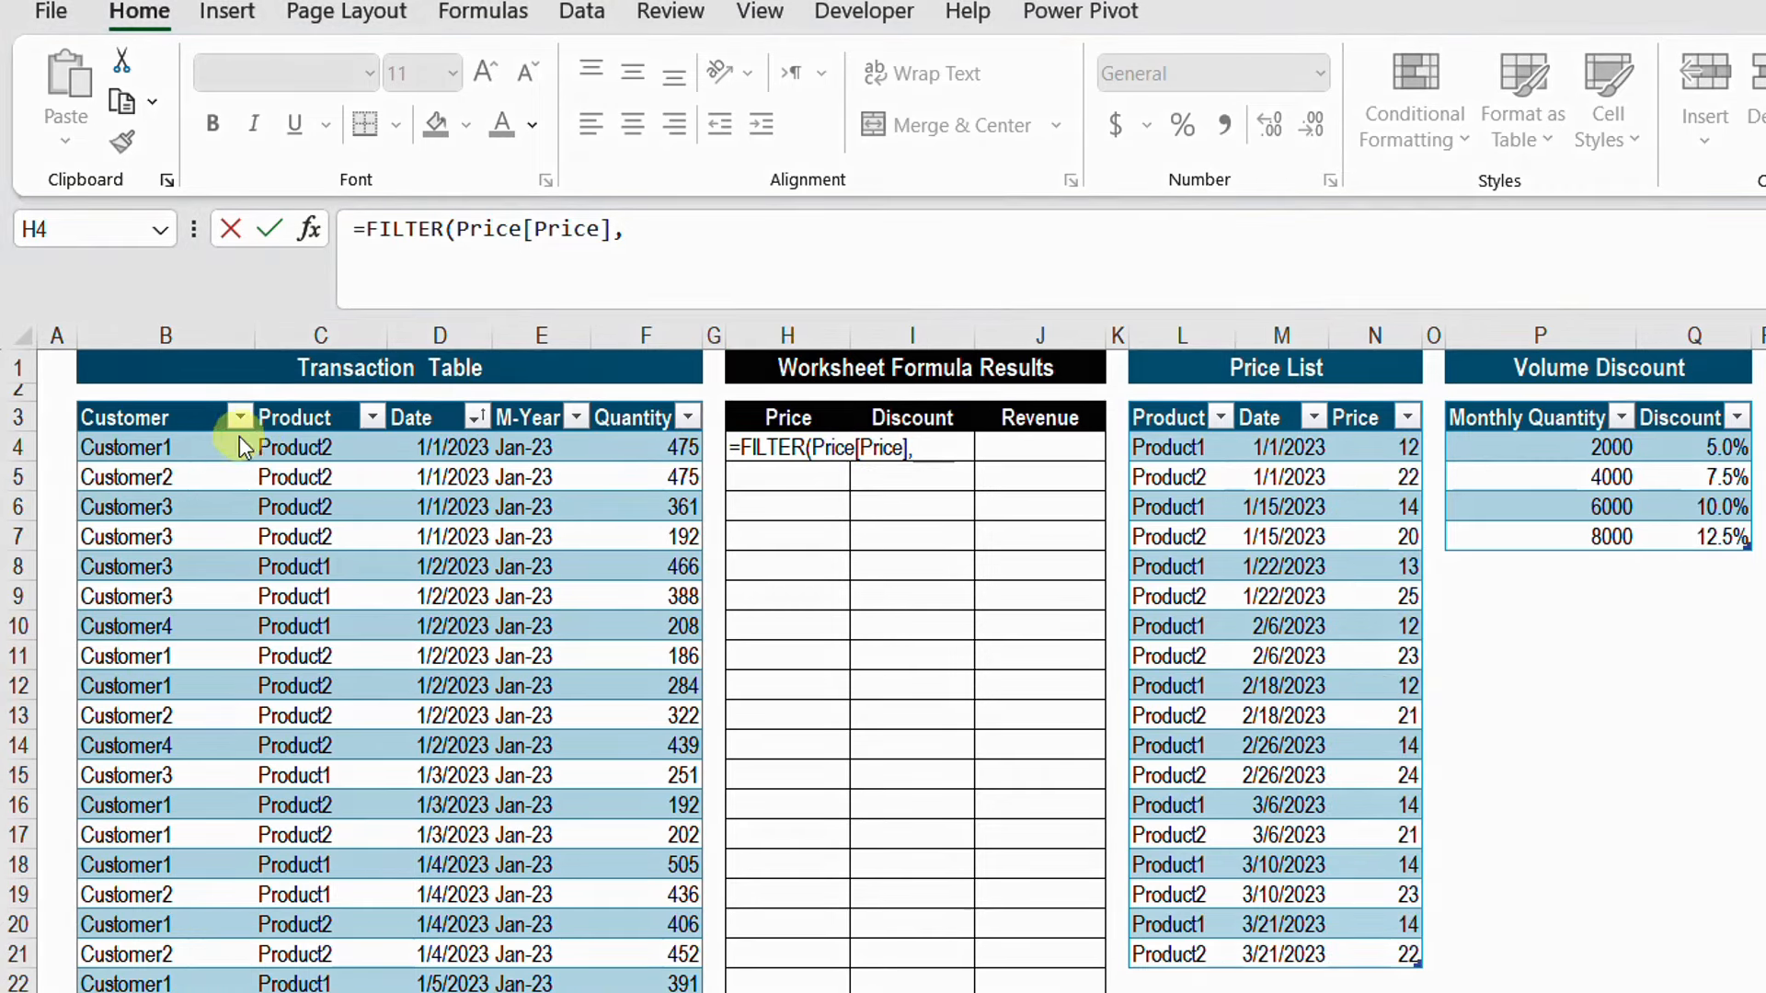
pyautogui.moveTo(239, 436); pyautogui.dragTo(346, 465)
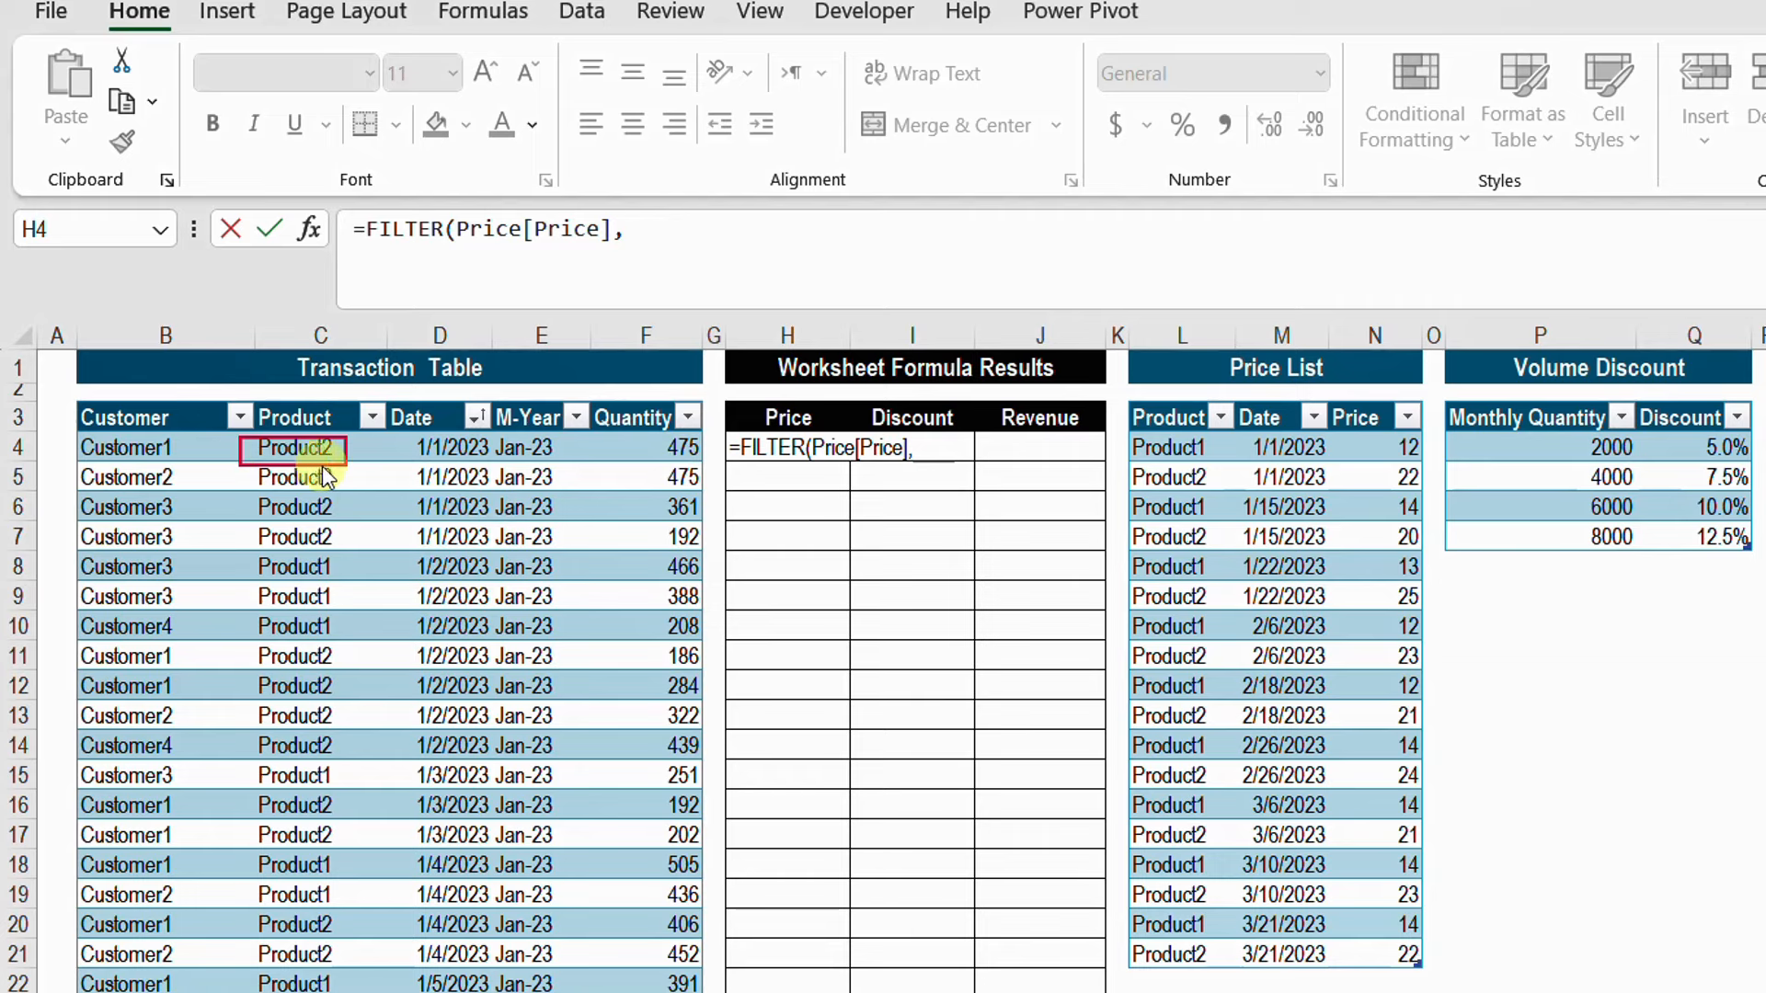
pyautogui.moveTo(1131, 399)
pyautogui.mouseDown()
pyautogui.moveTo(1251, 705)
pyautogui.moveTo(1416, 991)
pyautogui.mouseUp()
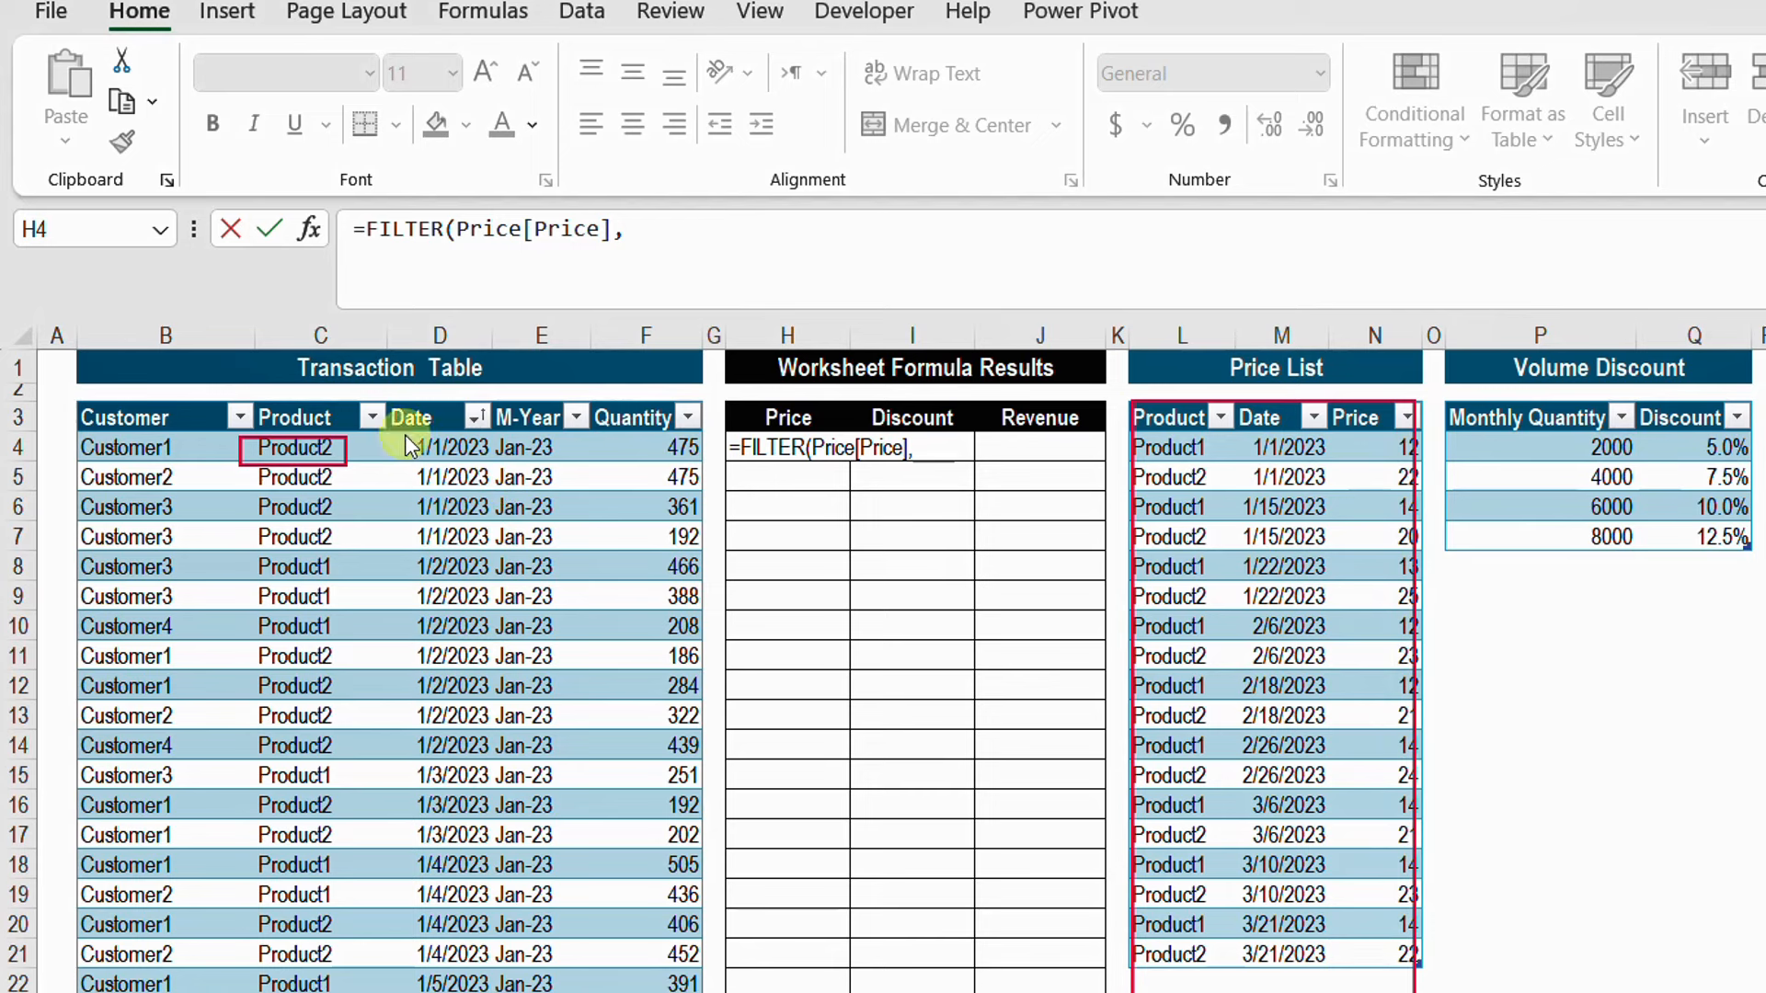
pyautogui.moveTo(390, 432); pyautogui.dragTo(428, 471)
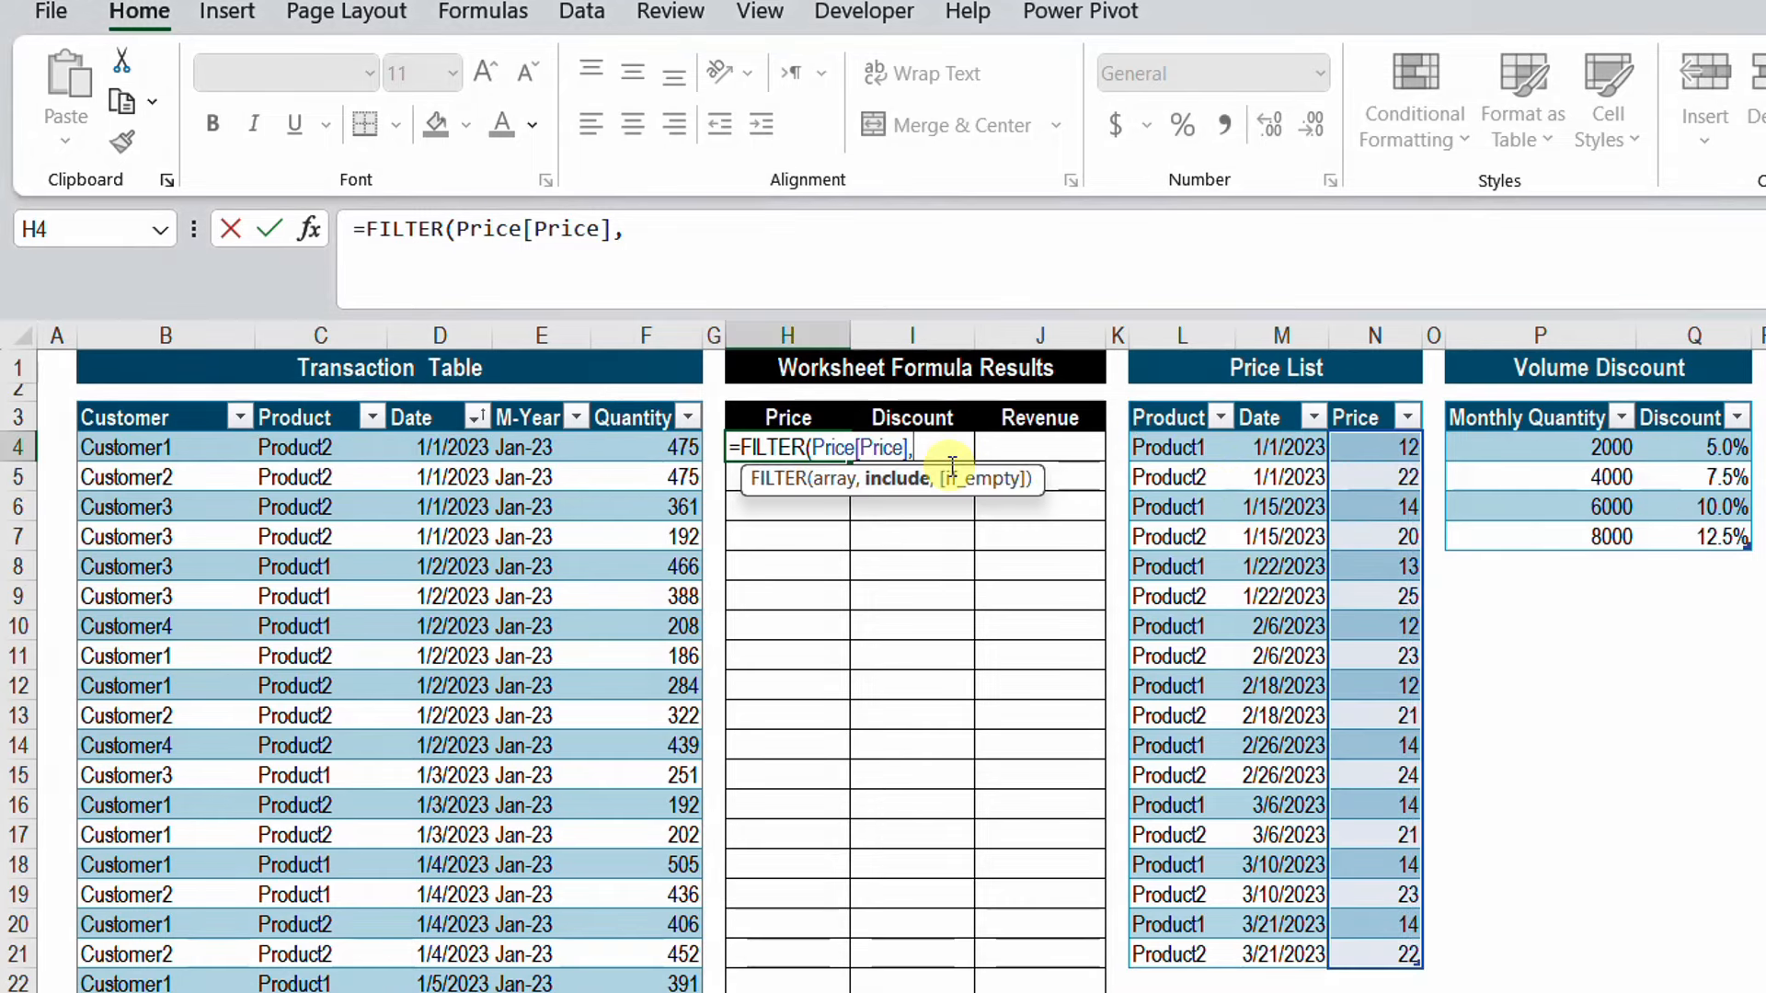
pyautogui.write('(')
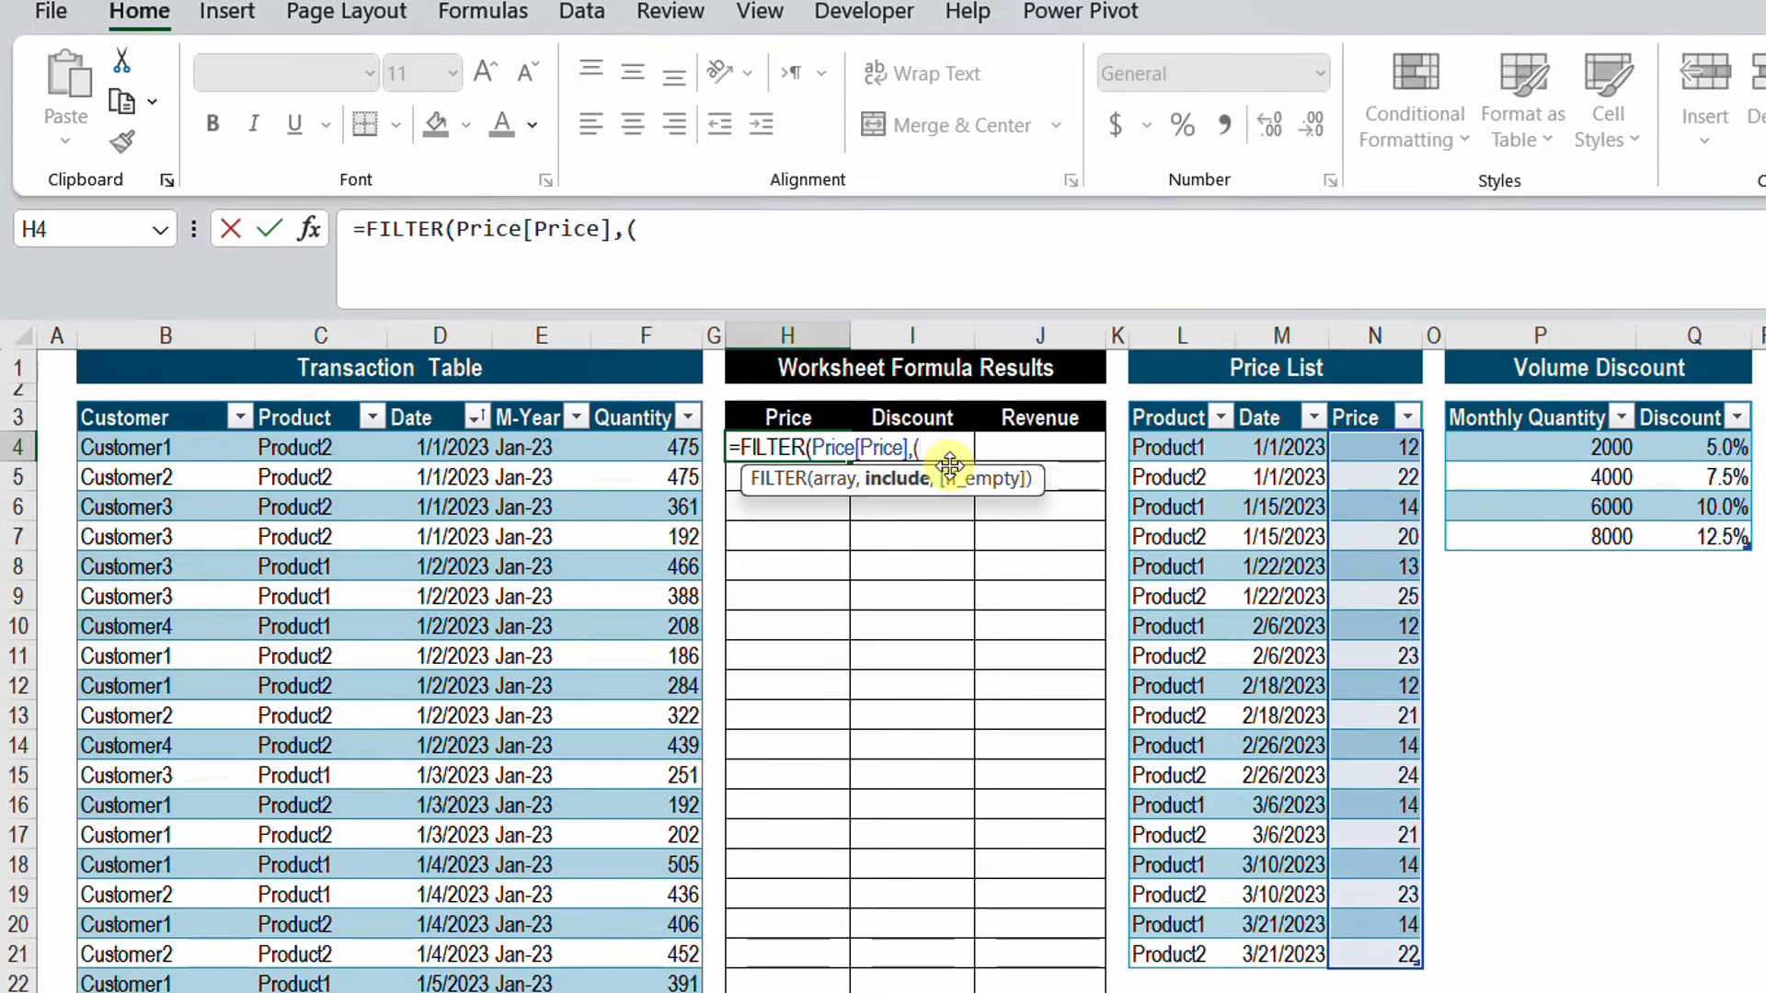
pyautogui.click(1172, 407)
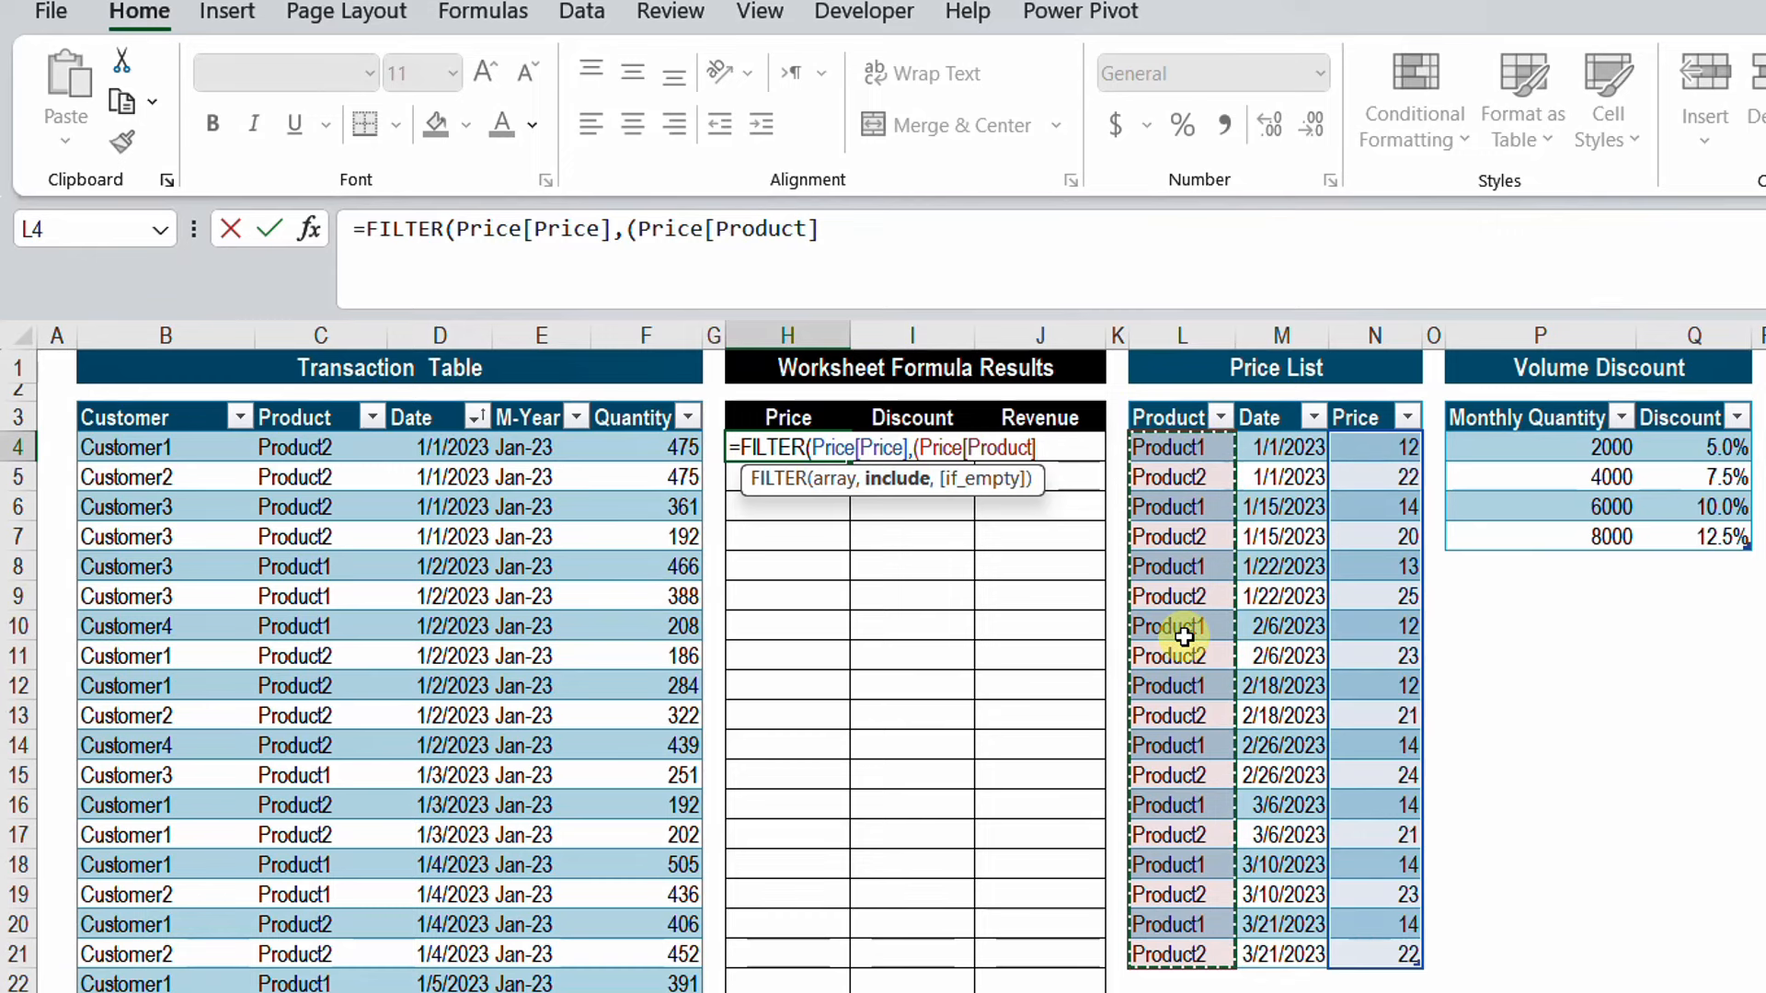
pyautogui.write('=')
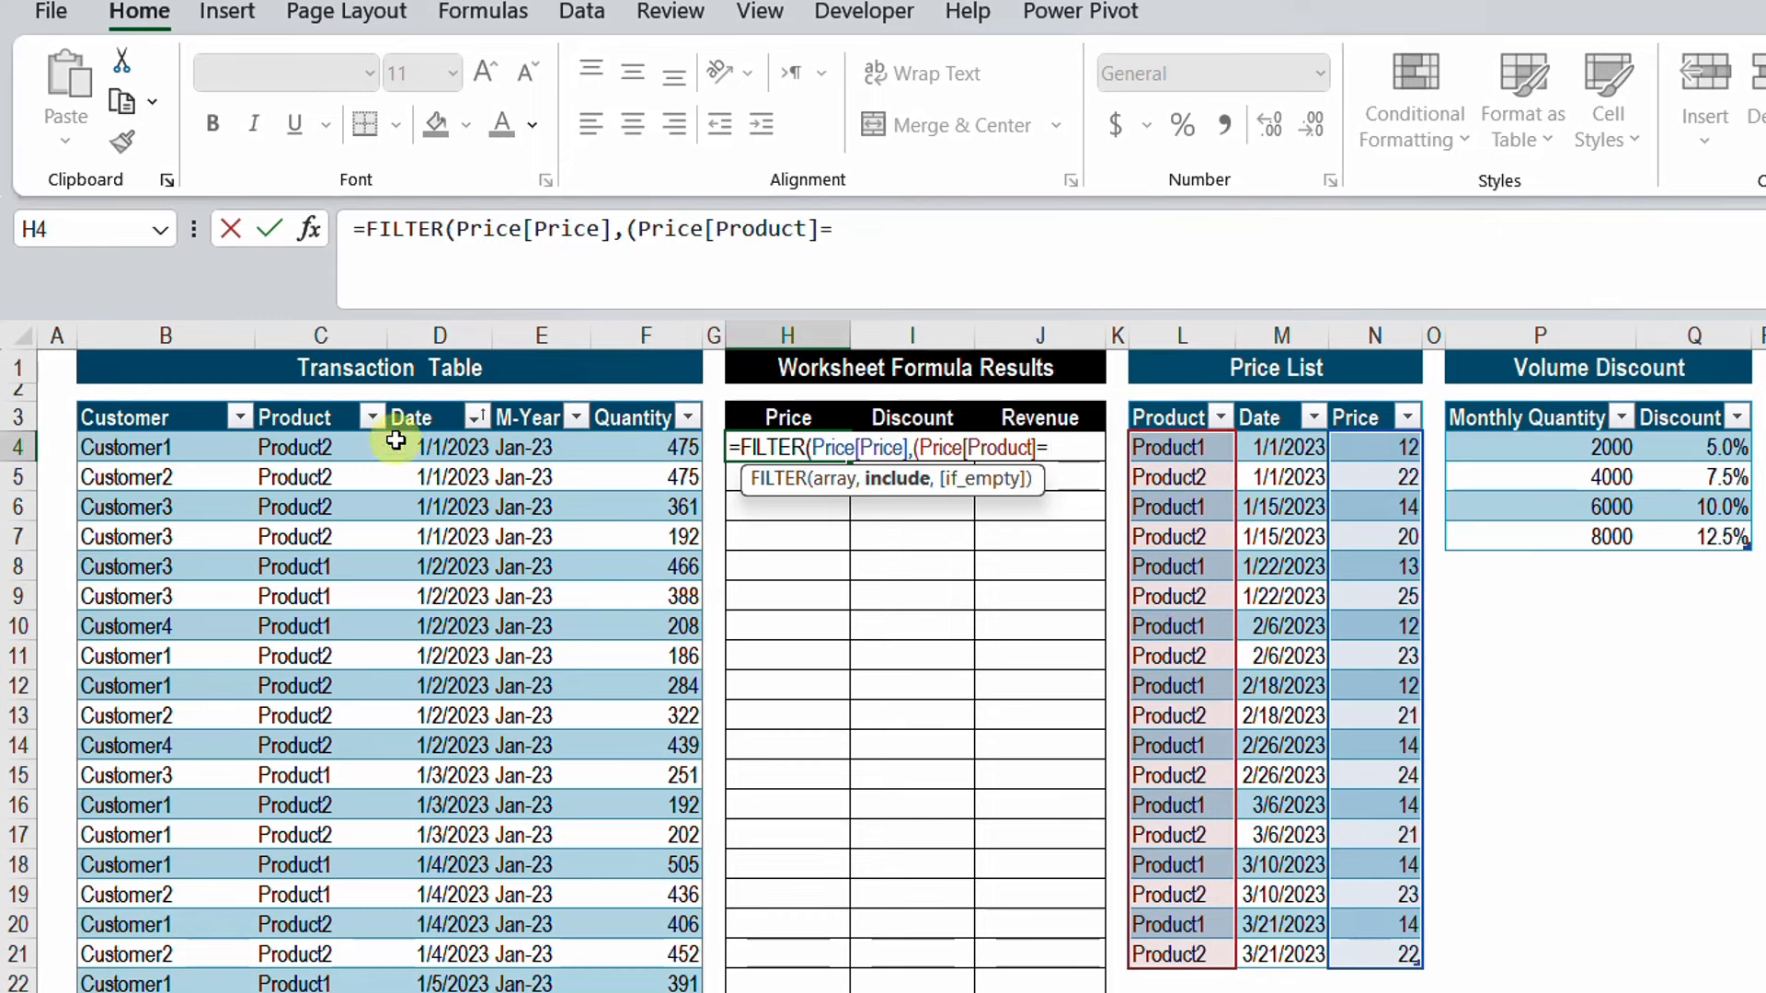
pyautogui.click(285, 449)
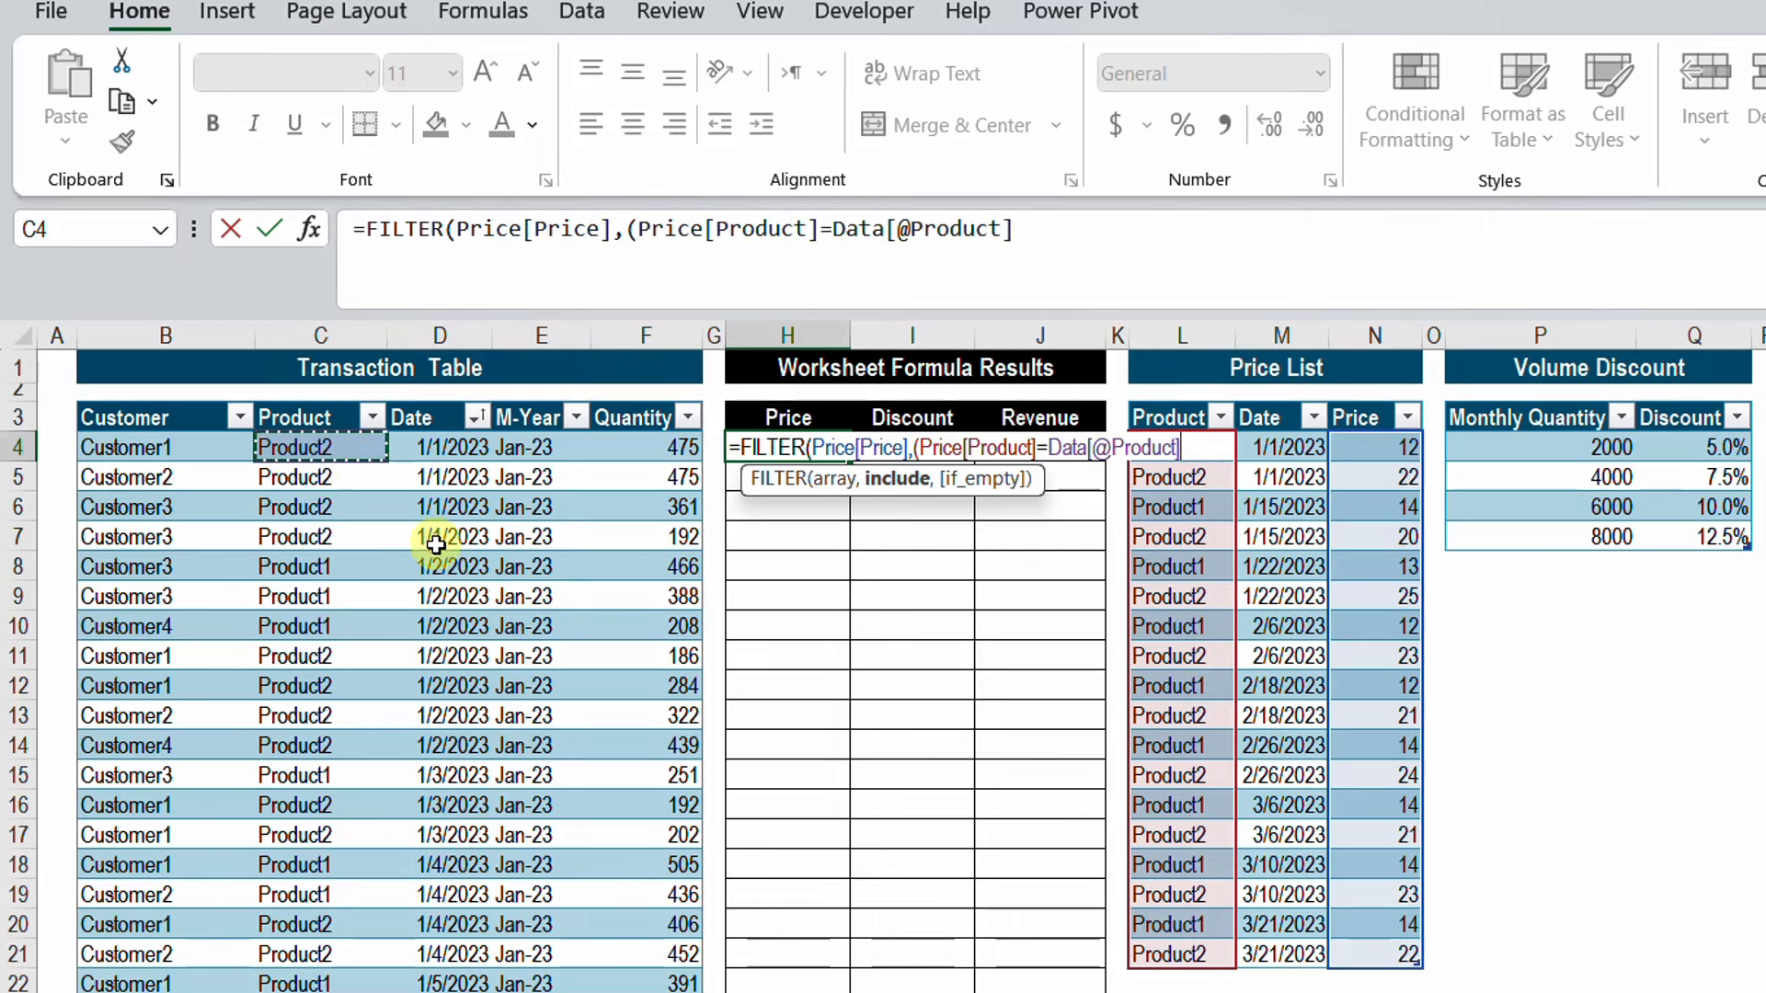
pyautogui.write(')')
pyautogui.click(1030, 230)
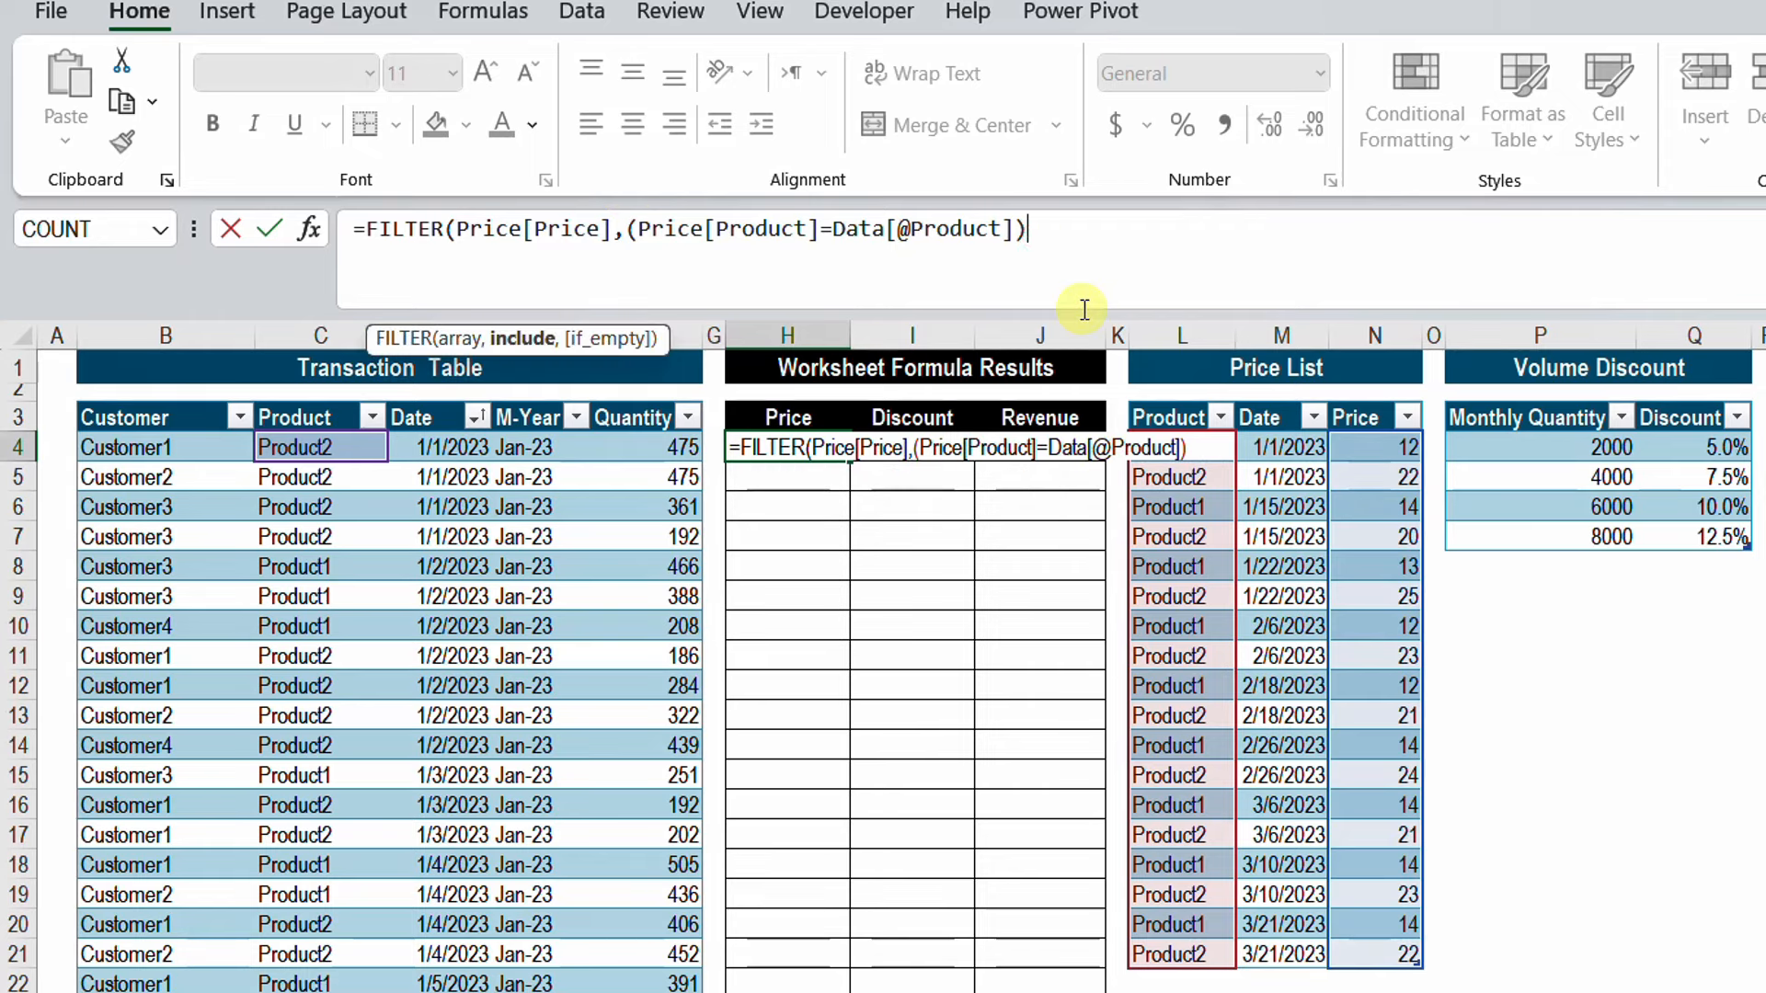
pyautogui.write('+')
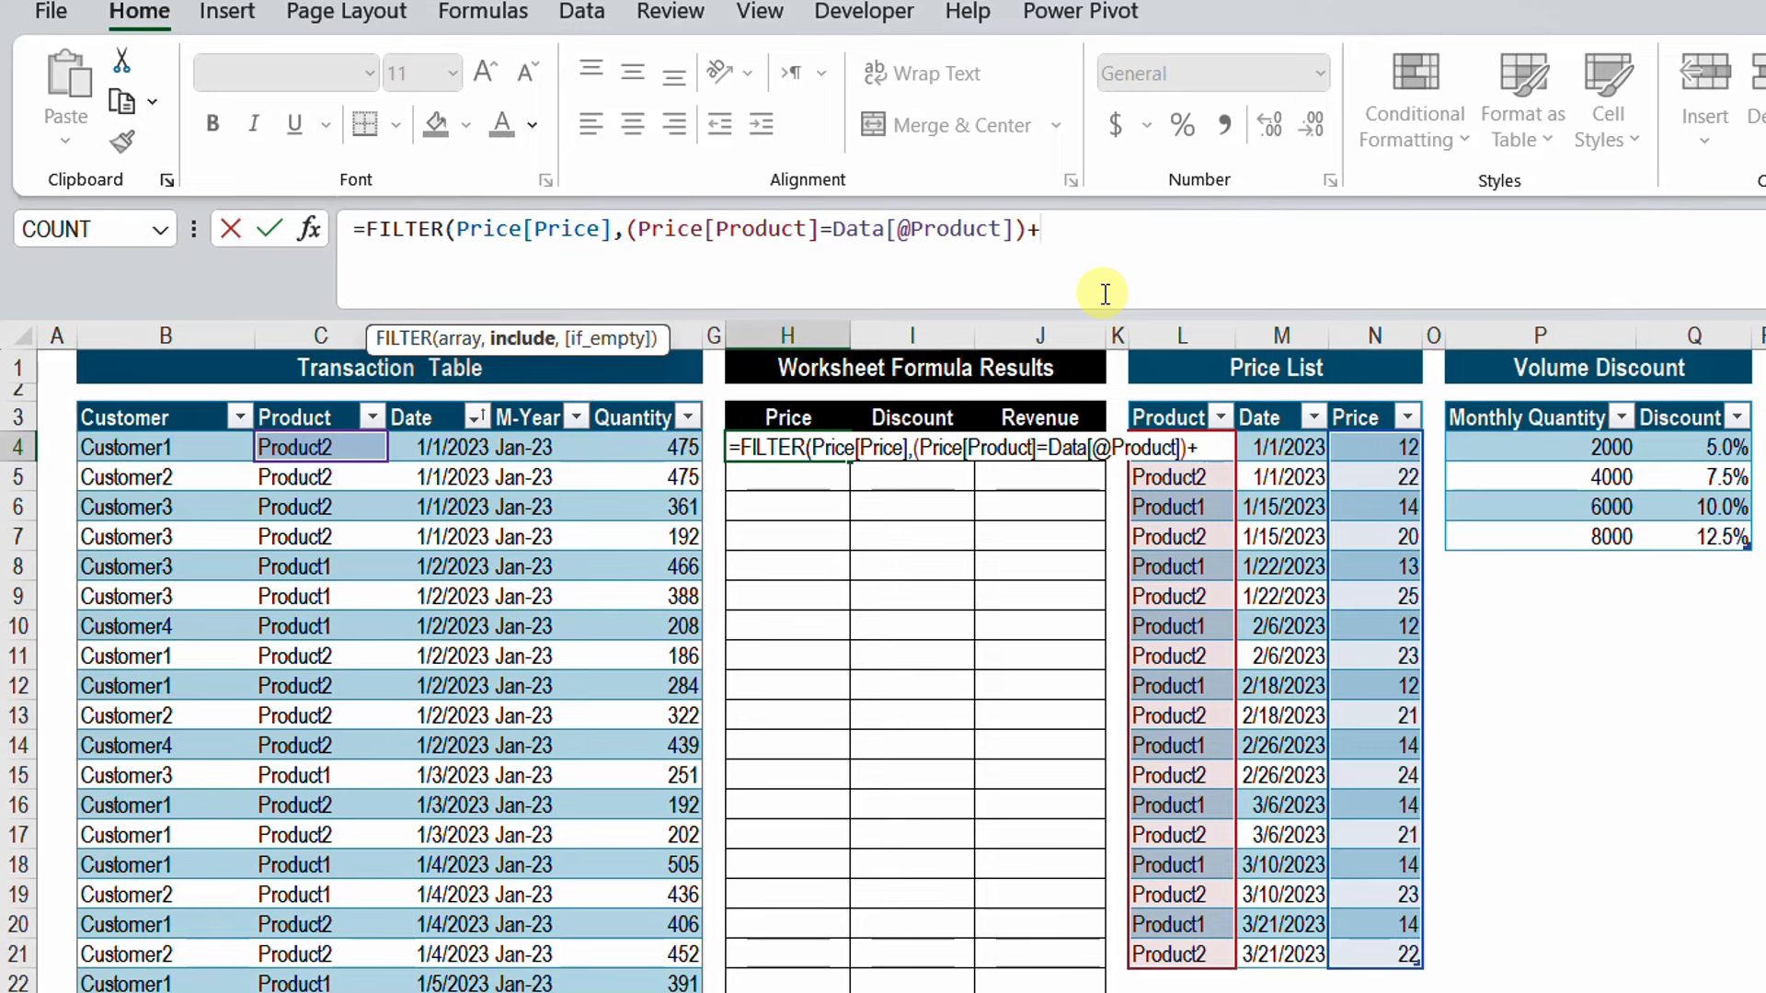
pyautogui.press('BackSpace')
pyautogui.write('*')
pyautogui.write('(')
pyautogui.click(1267, 399)
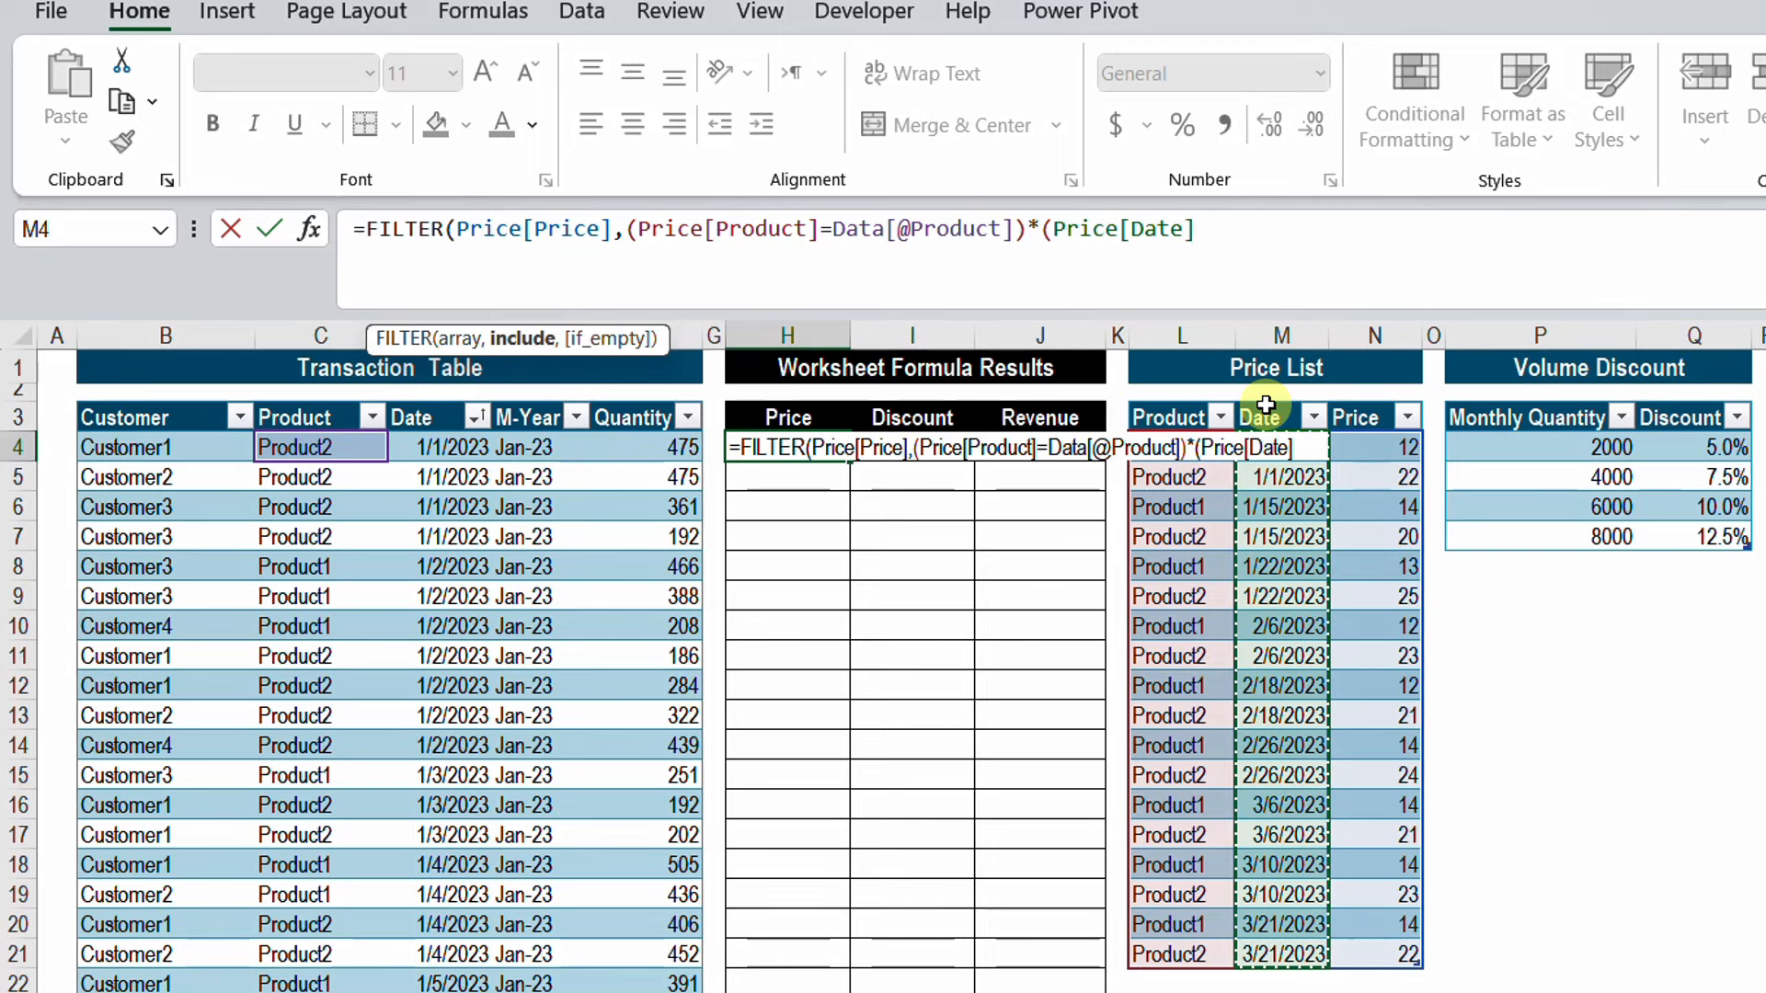
pyautogui.write('<=')
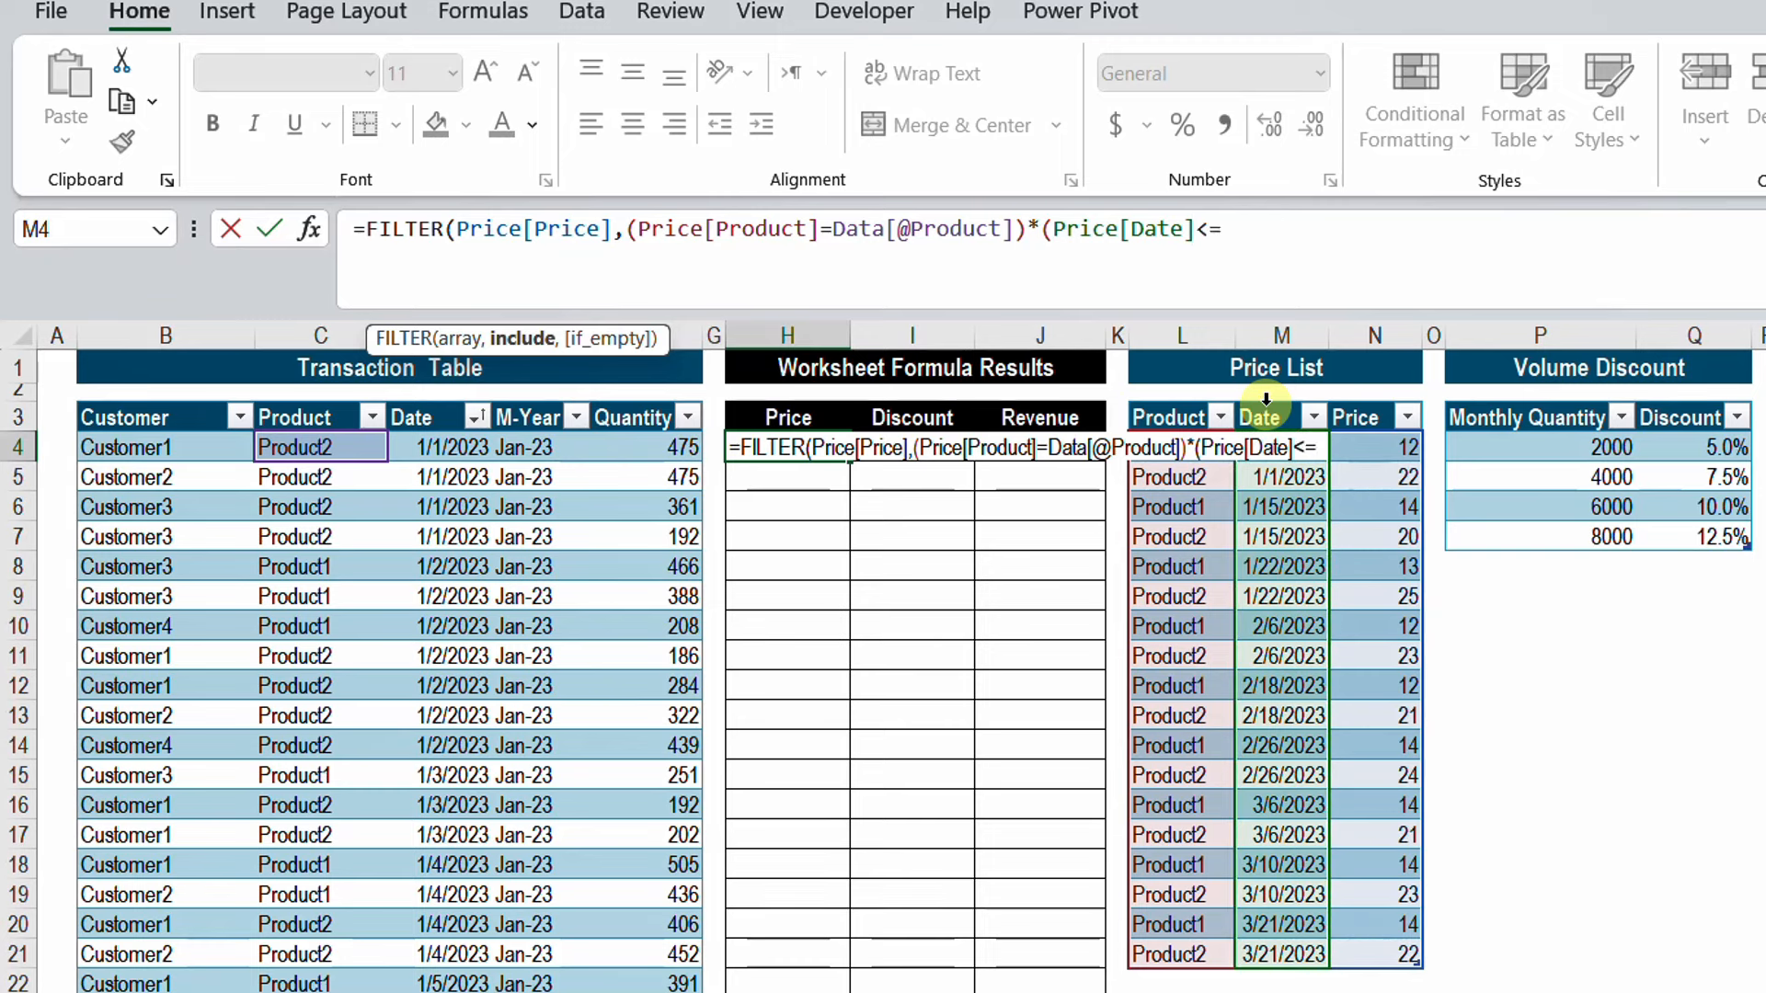
pyautogui.click(431, 446)
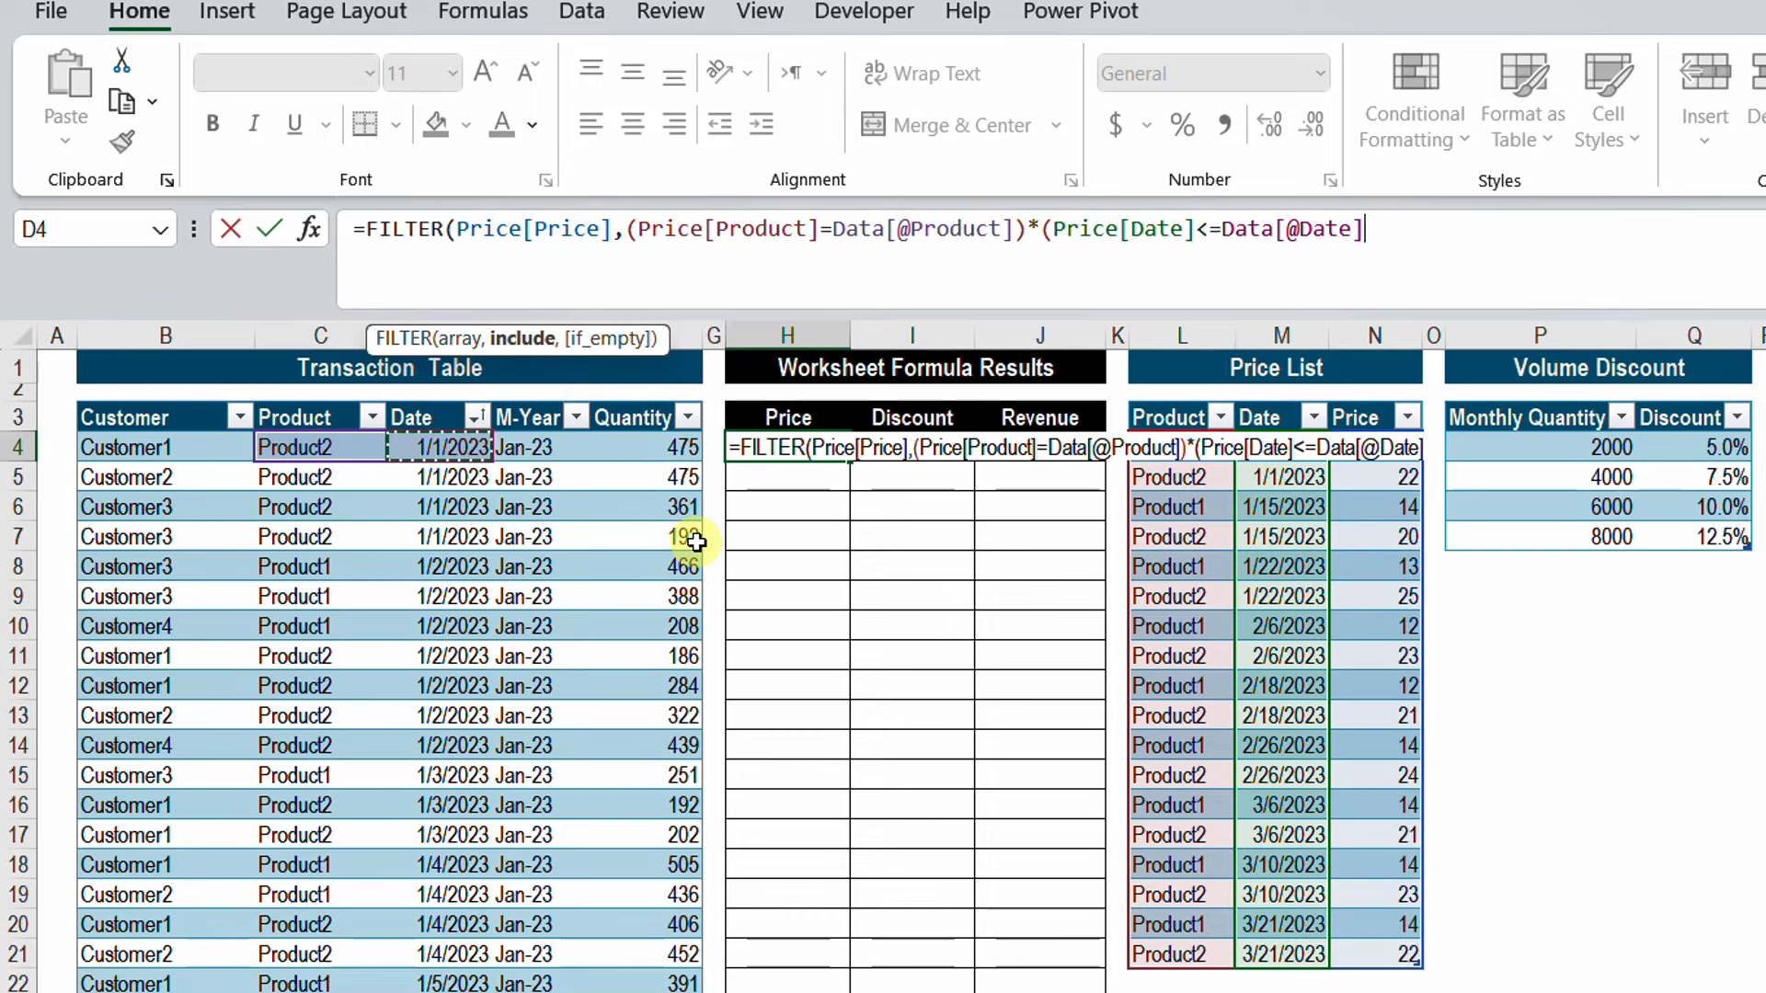
pyautogui.write('))')
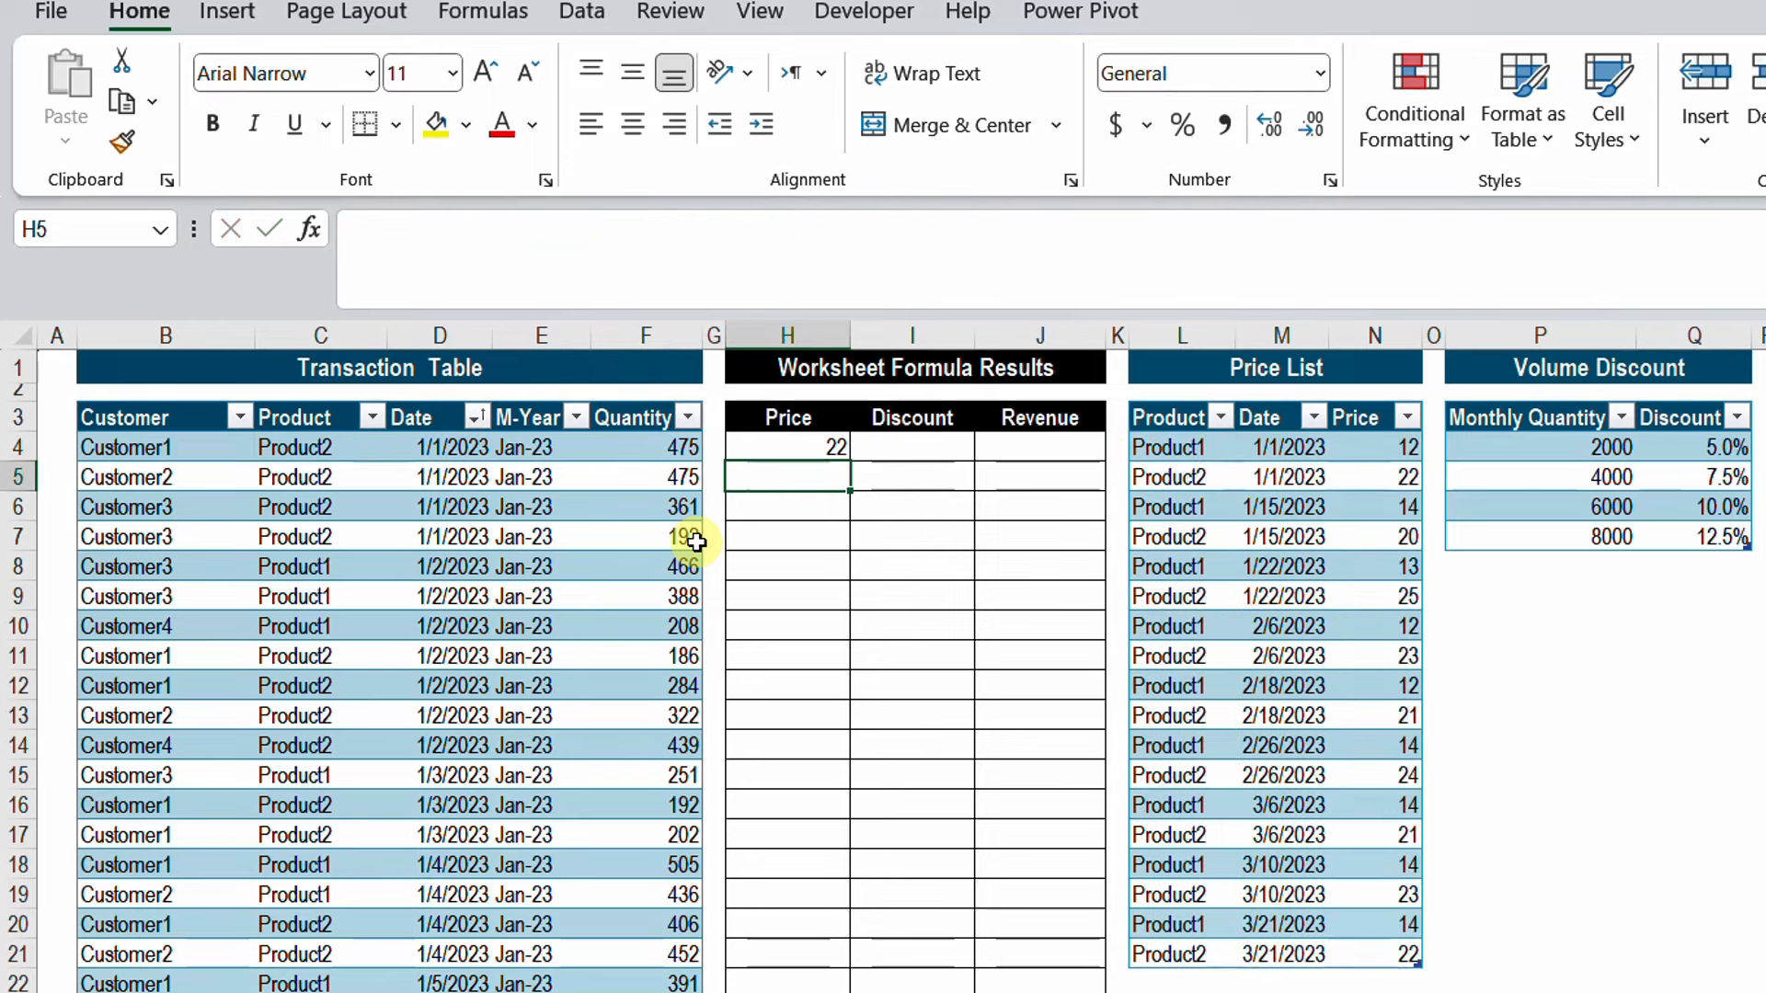
pyautogui.press('Return')
pyautogui.press('Up')
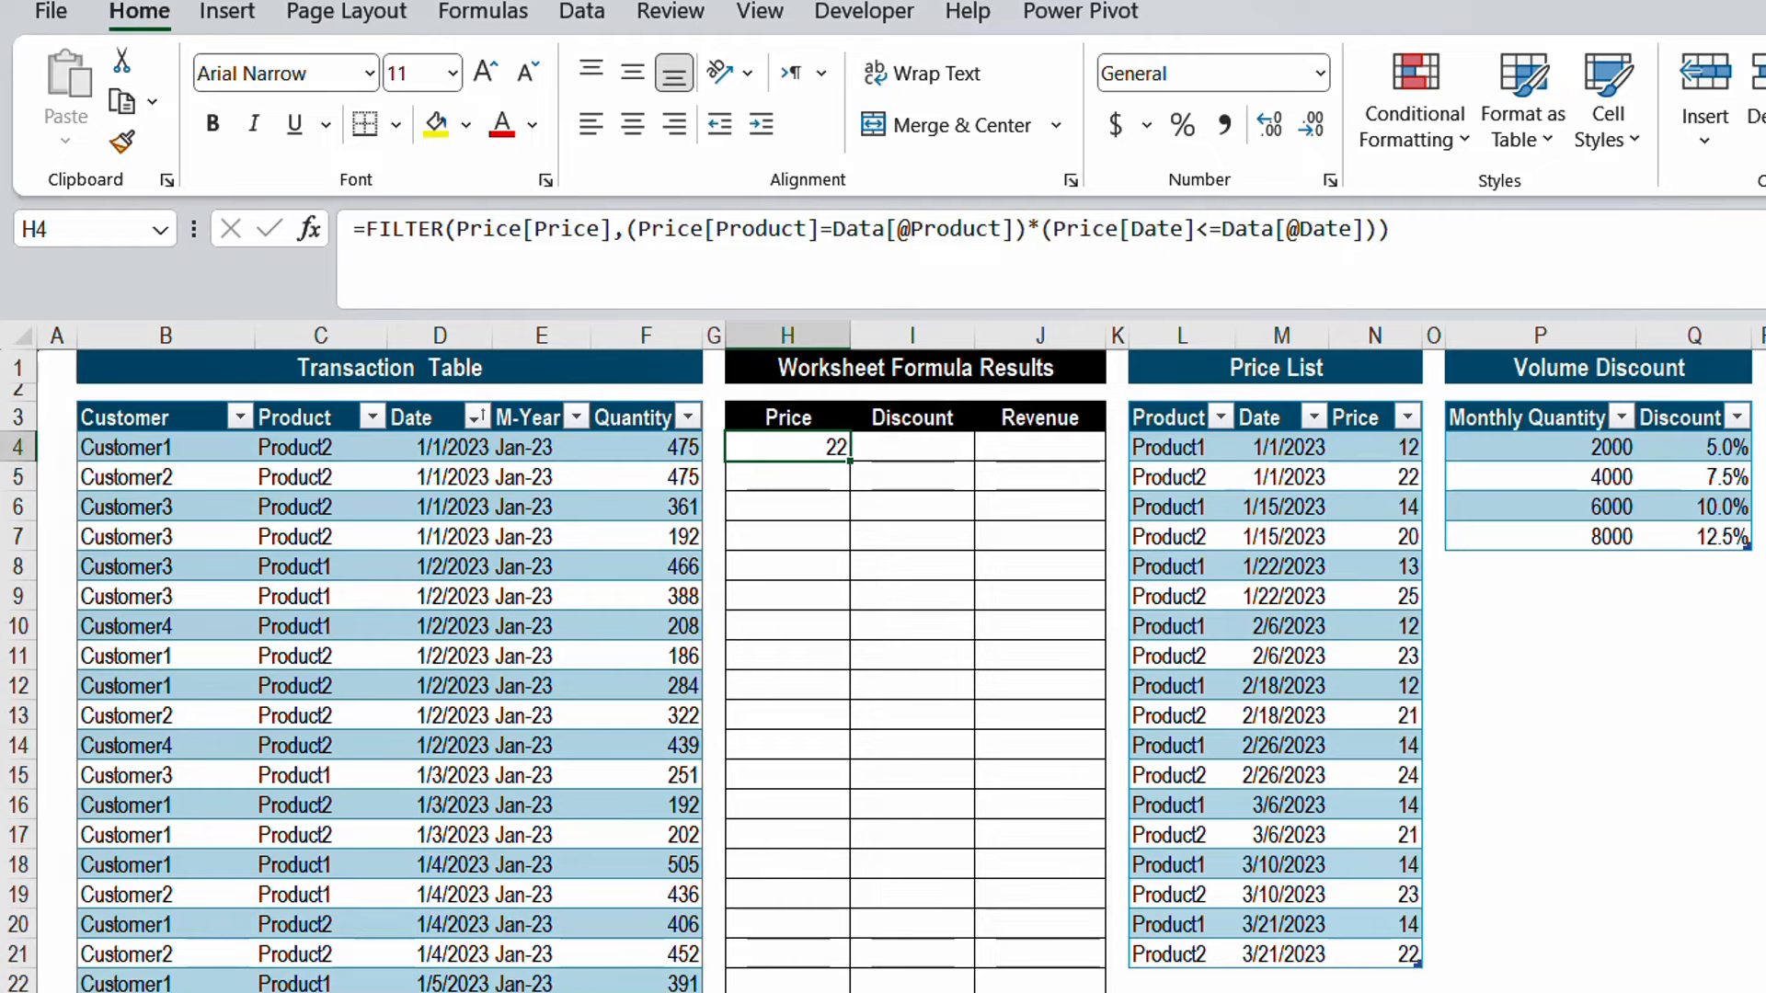
# Compare the first transaction's product and date with the Product2 rows, dates and prices in the Price List
pyautogui.moveTo(234, 428); pyautogui.dragTo(347, 460)
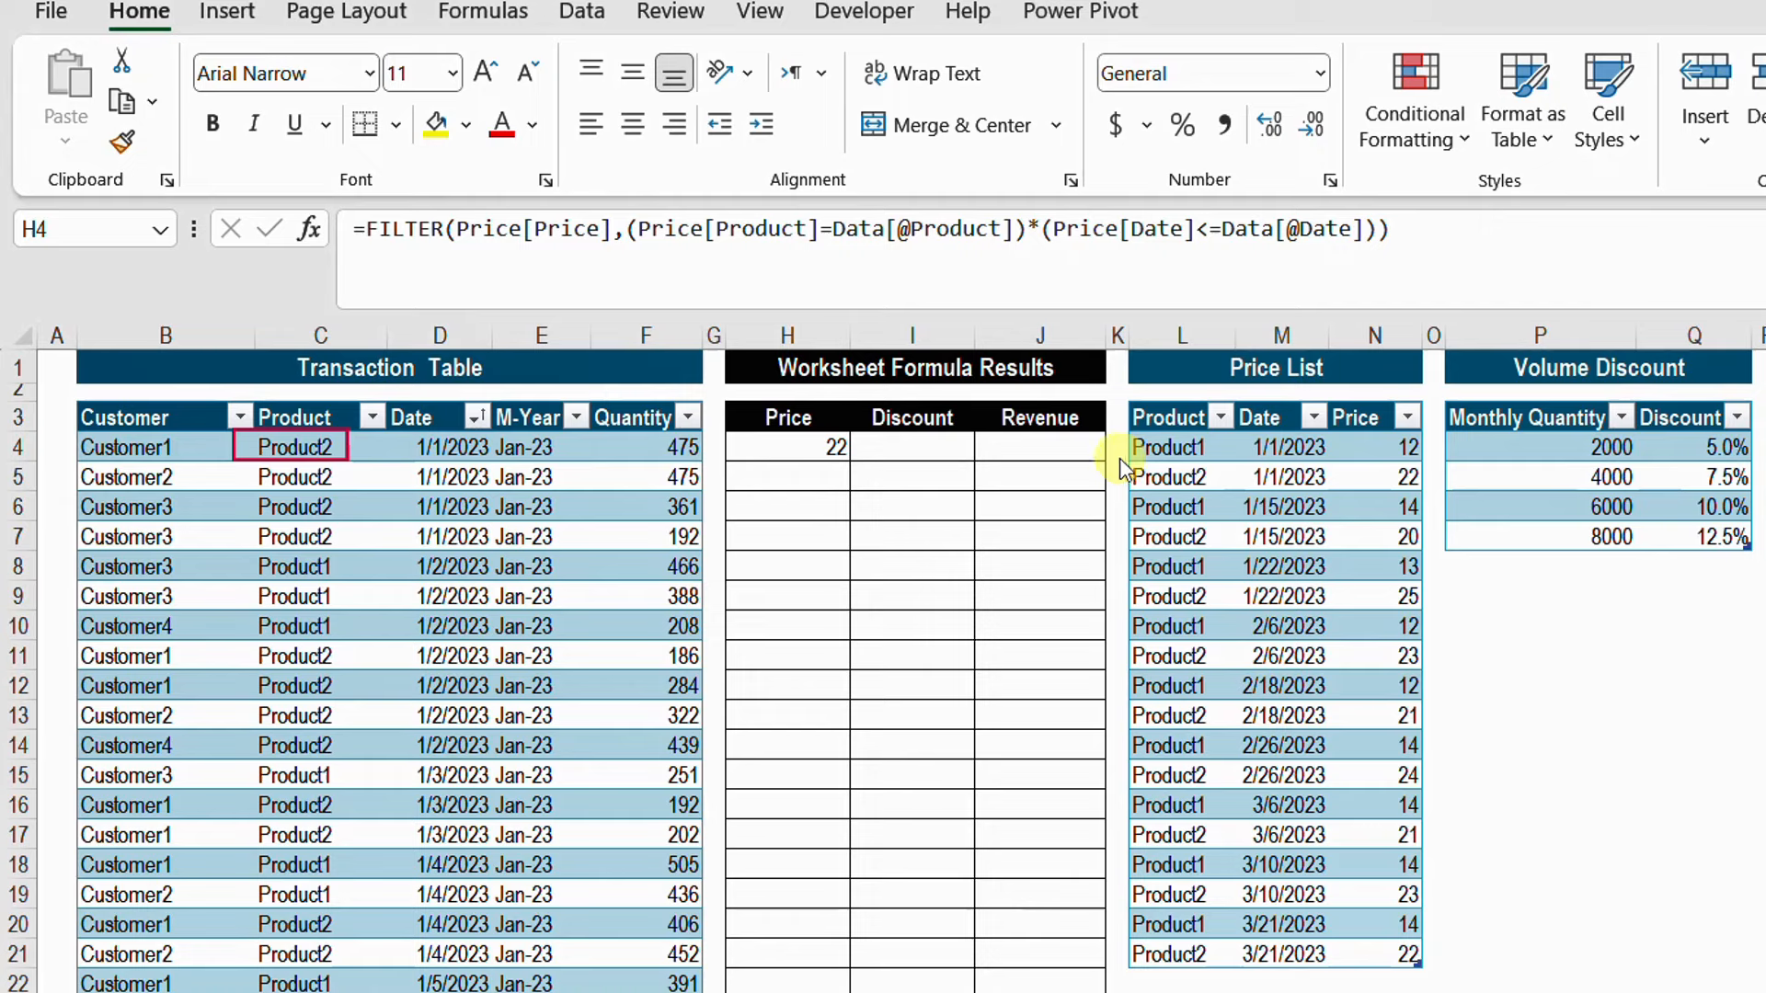
pyautogui.moveTo(1119, 458); pyautogui.dragTo(1439, 496)
pyautogui.moveTo(1122, 522)
pyautogui.mouseDown()
pyautogui.moveTo(1466, 565)
pyautogui.moveTo(1453, 555)
pyautogui.mouseUp()
pyautogui.moveTo(1108, 582); pyautogui.dragTo(1437, 617)
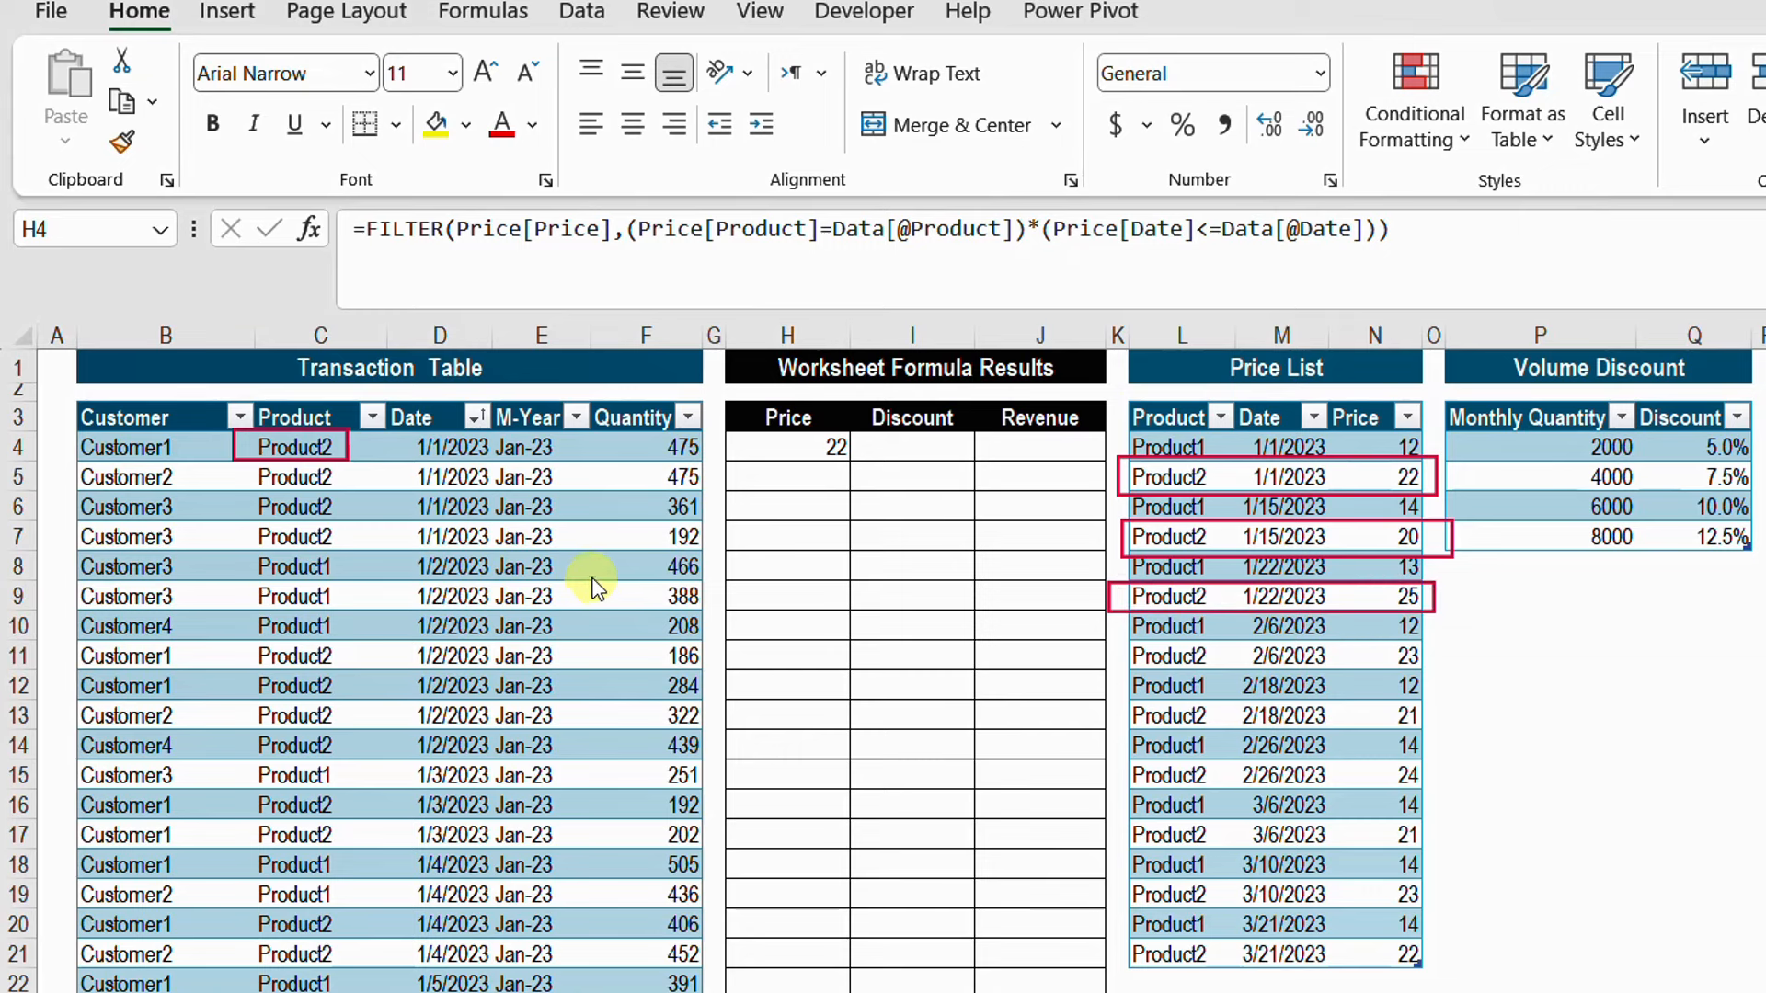
pyautogui.moveTo(388, 429); pyautogui.dragTo(504, 477)
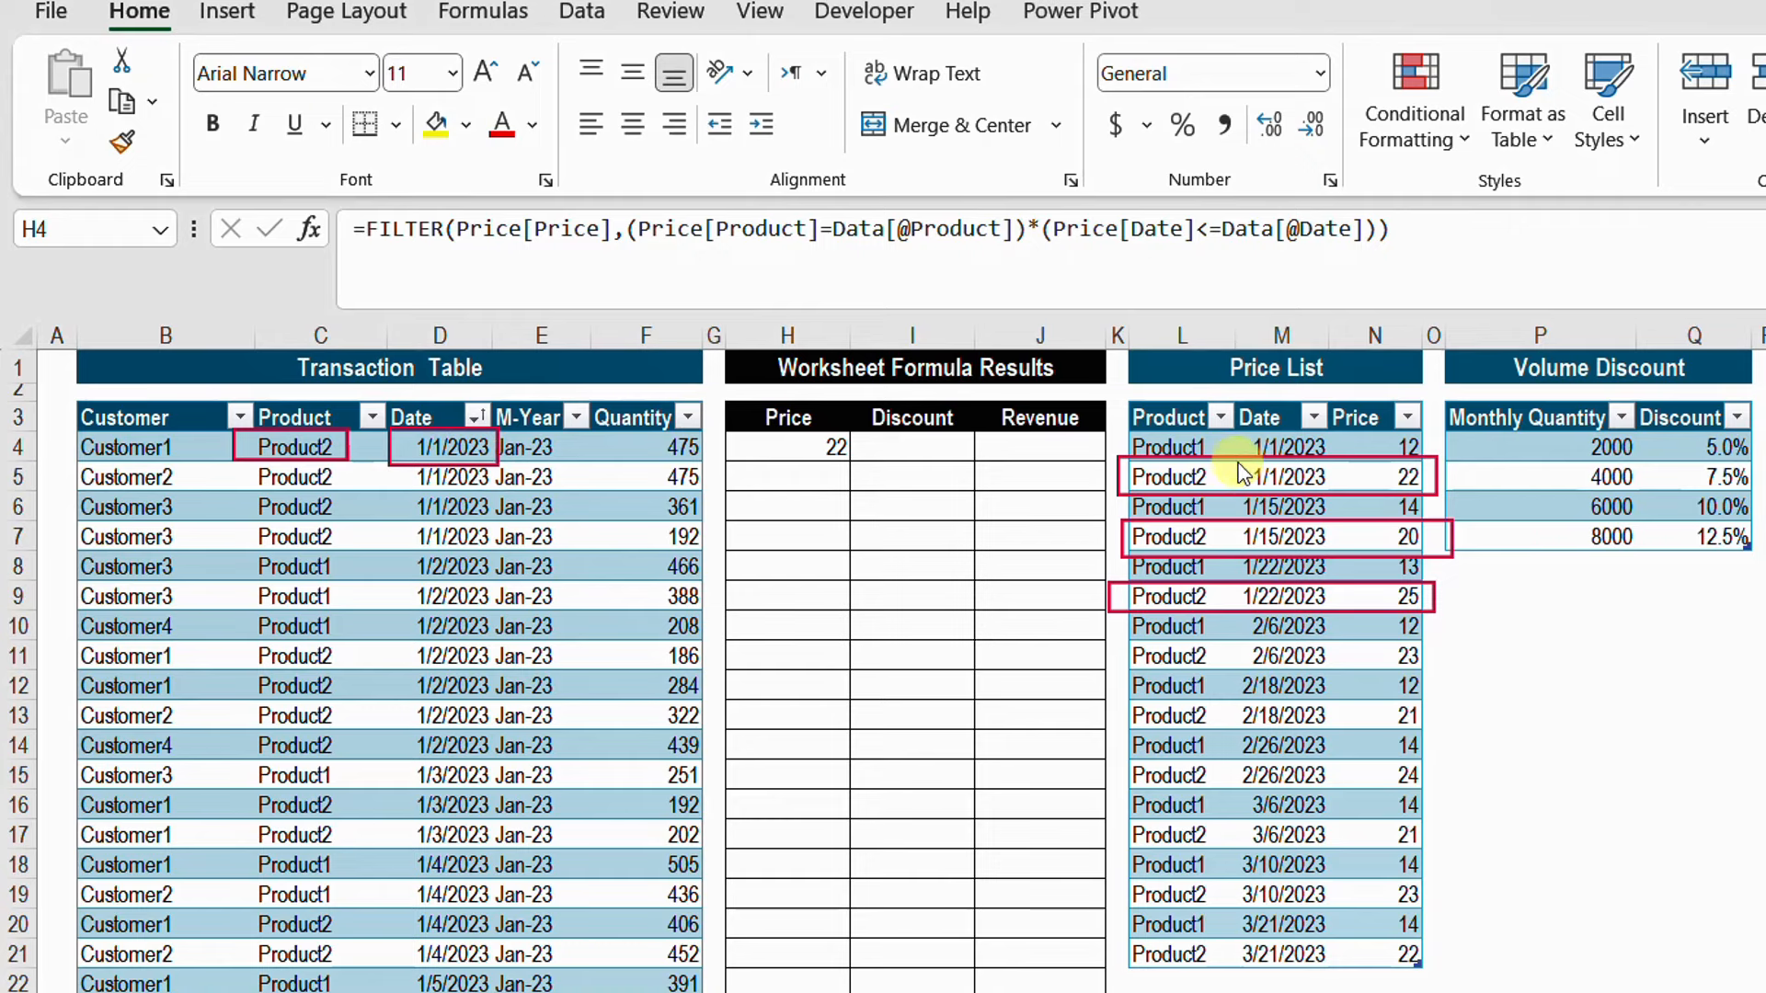
pyautogui.moveTo(1231, 450)
pyautogui.mouseDown()
pyautogui.moveTo(1283, 504)
pyautogui.moveTo(1462, 500)
pyautogui.mouseUp()
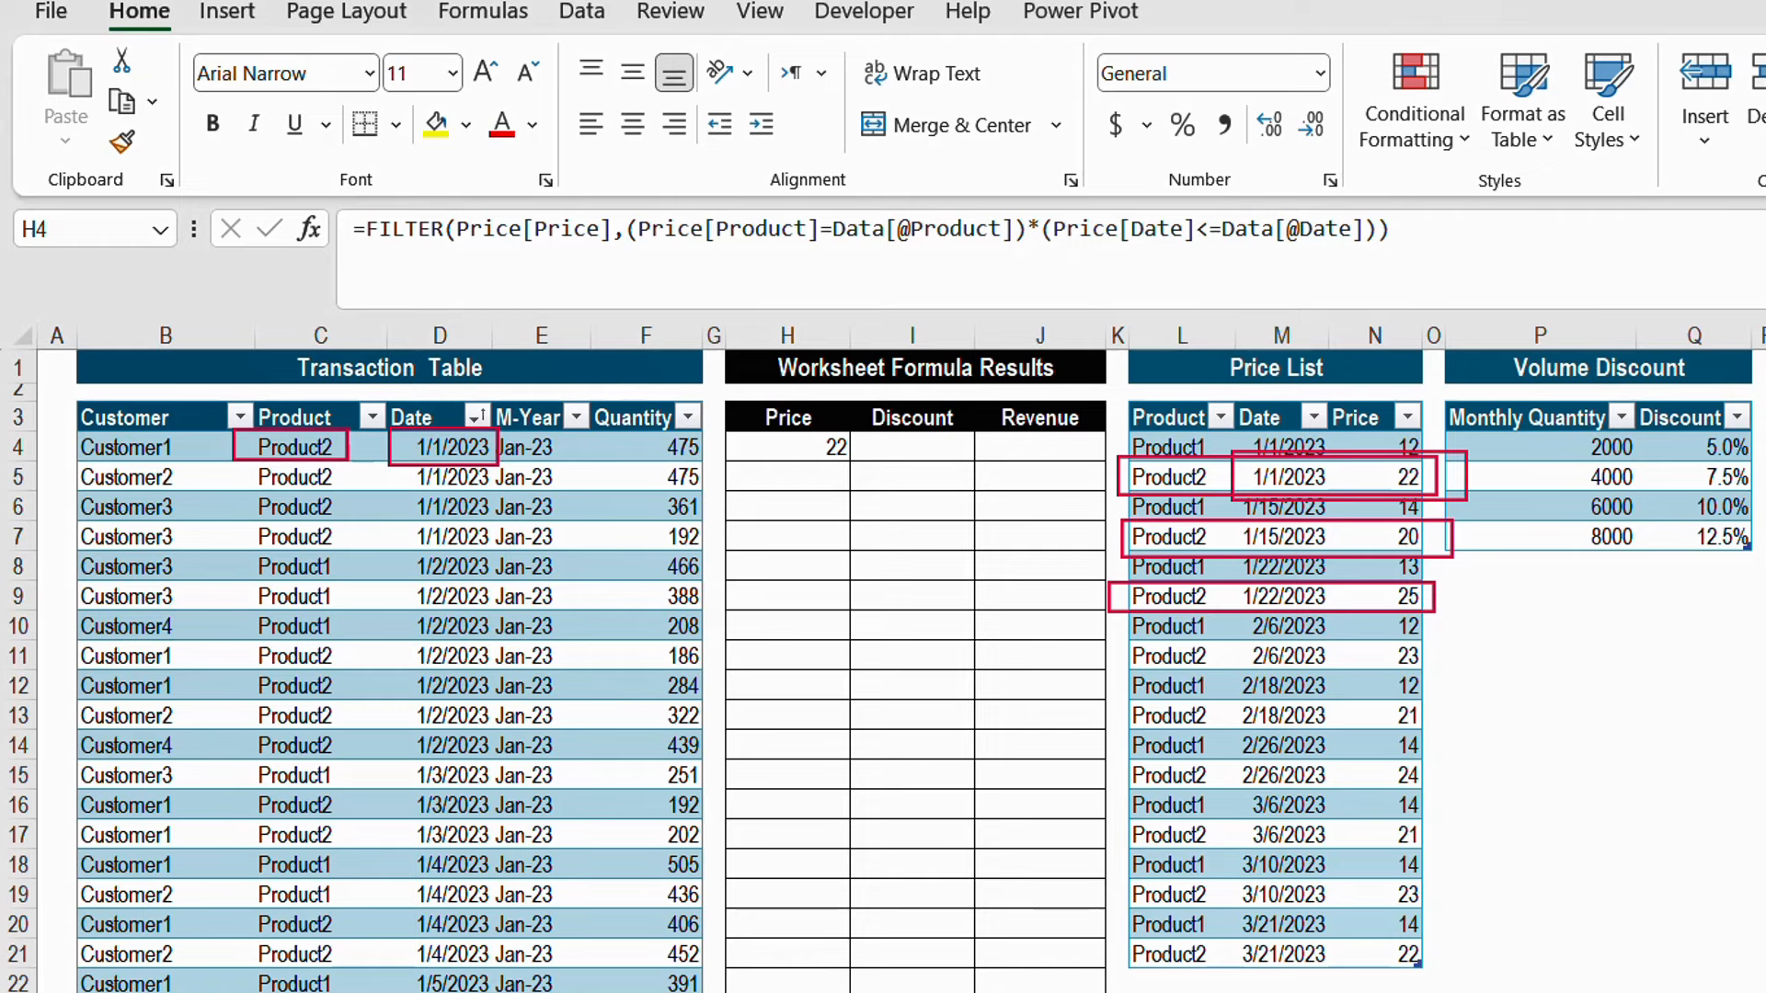
pyautogui.press('Escape')
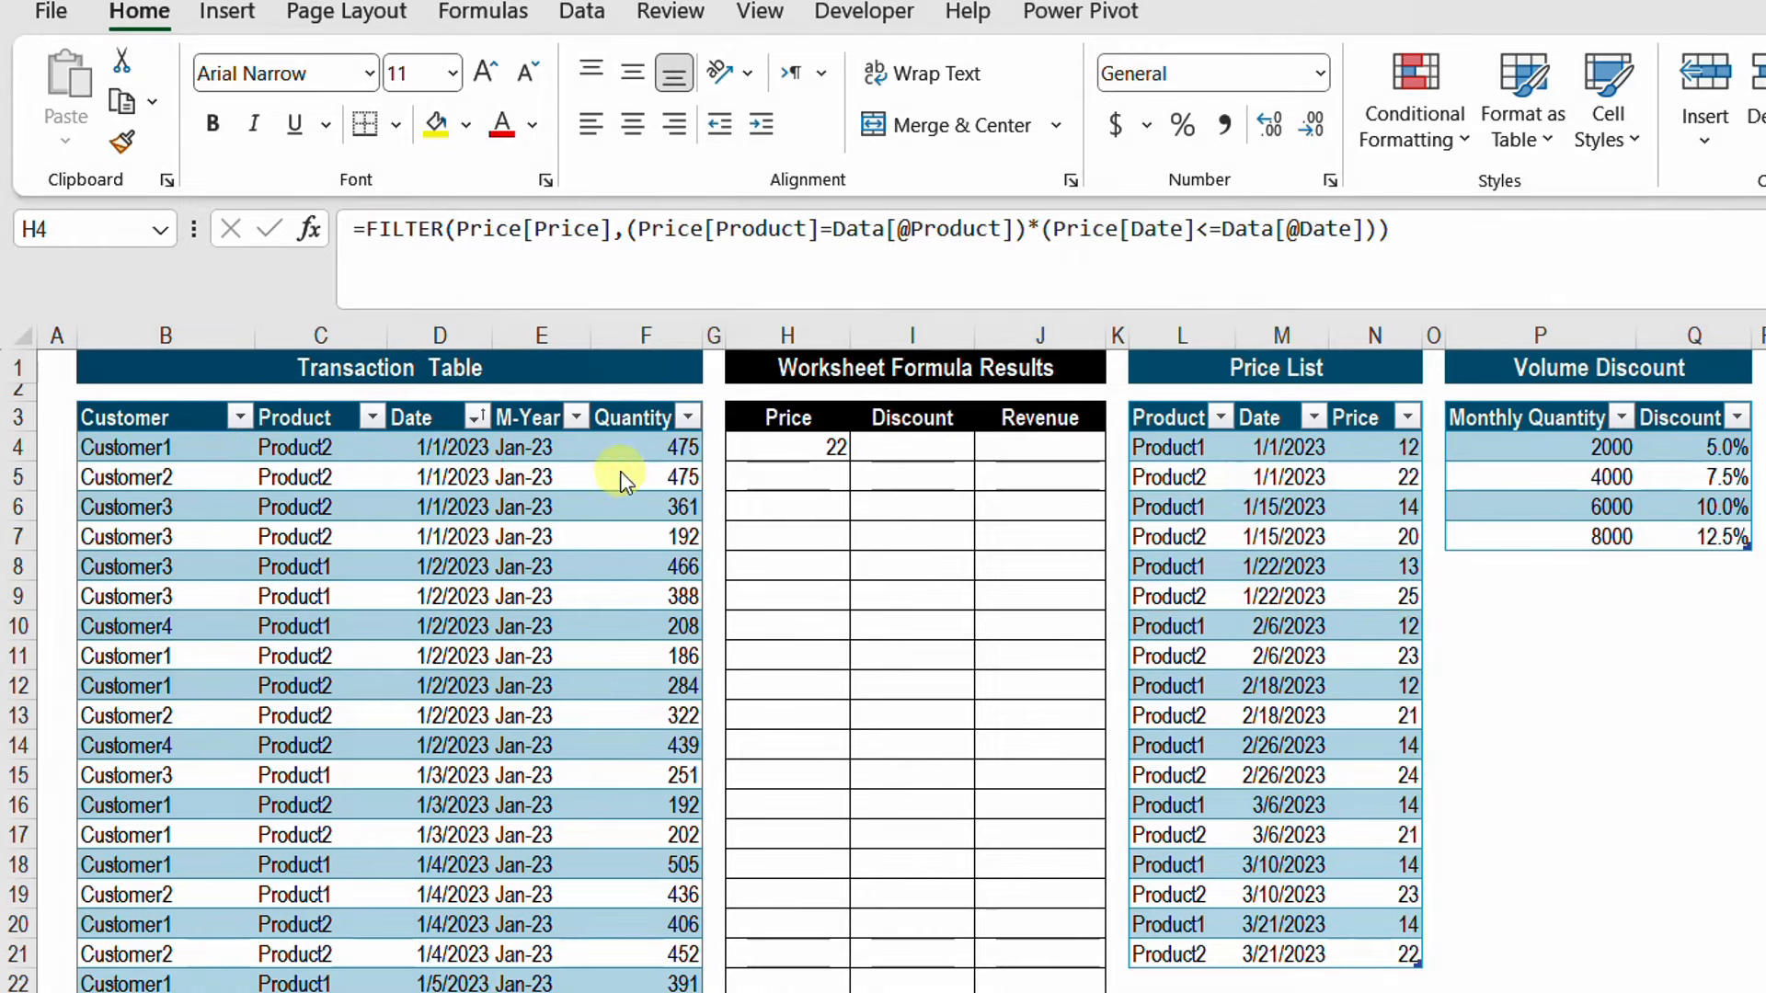
# Set the first transaction's date in D4 to 1/31/2023 to test the price formula, and reselect H4
pyautogui.click(451, 456)
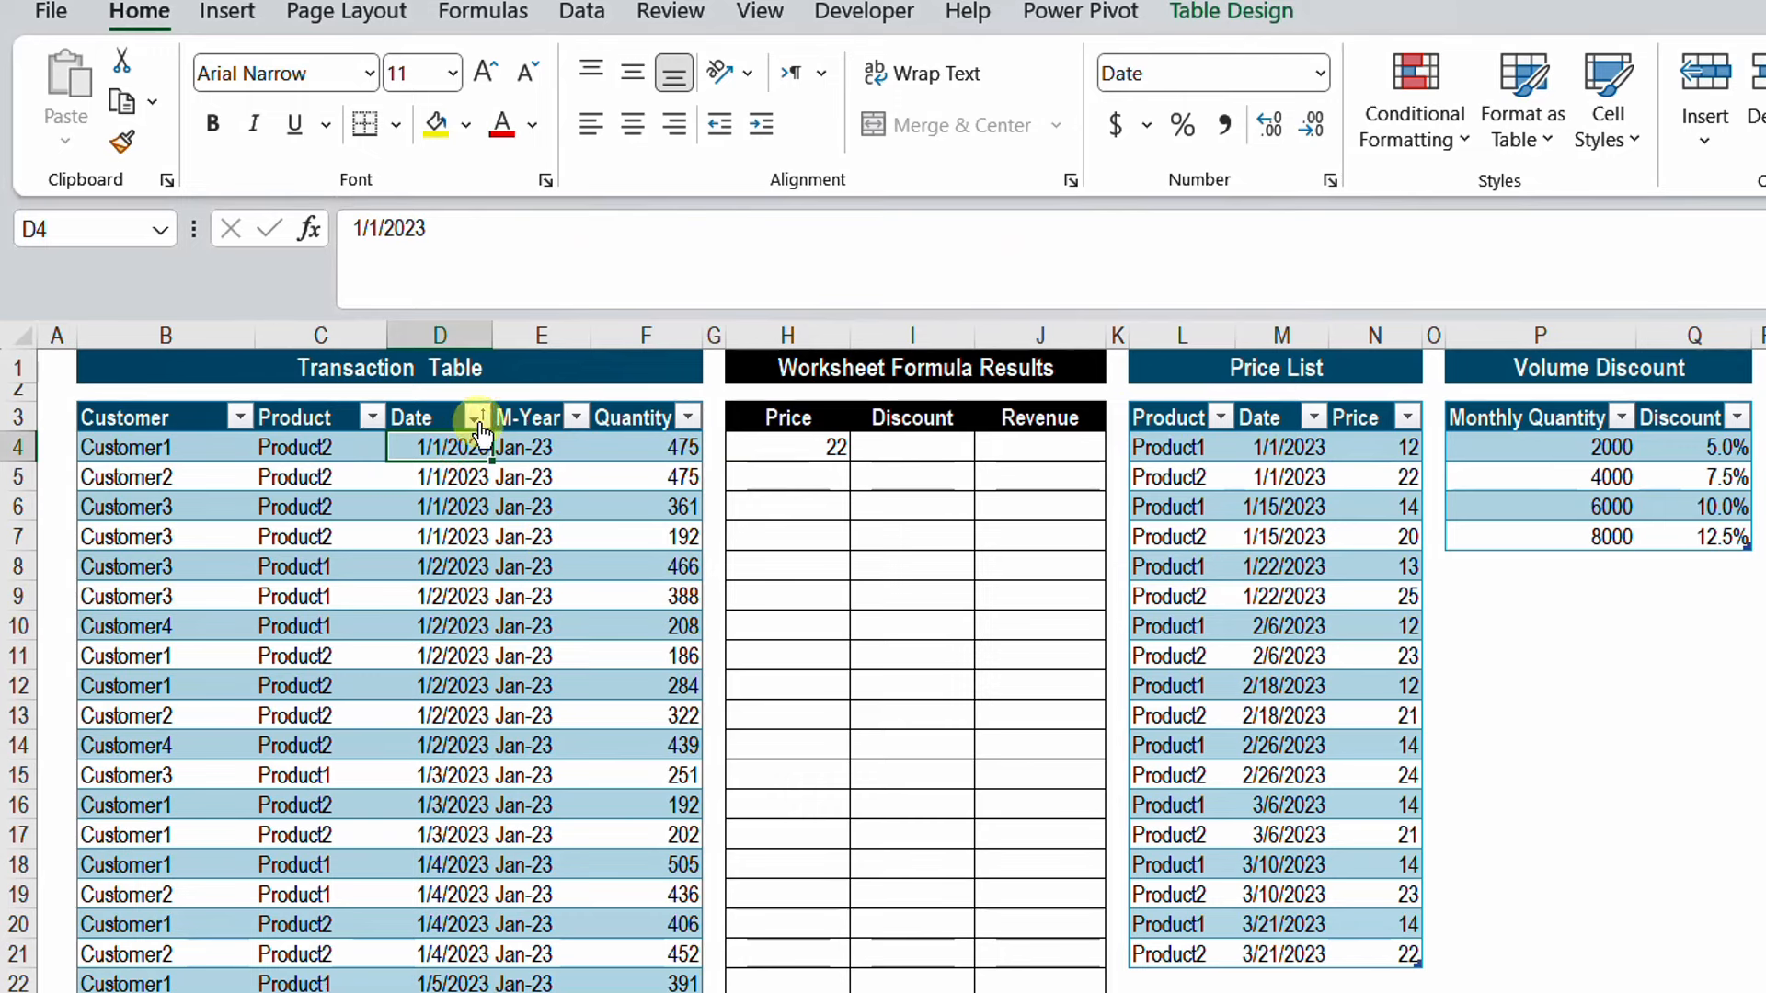
pyautogui.click(375, 229)
pyautogui.write('3')
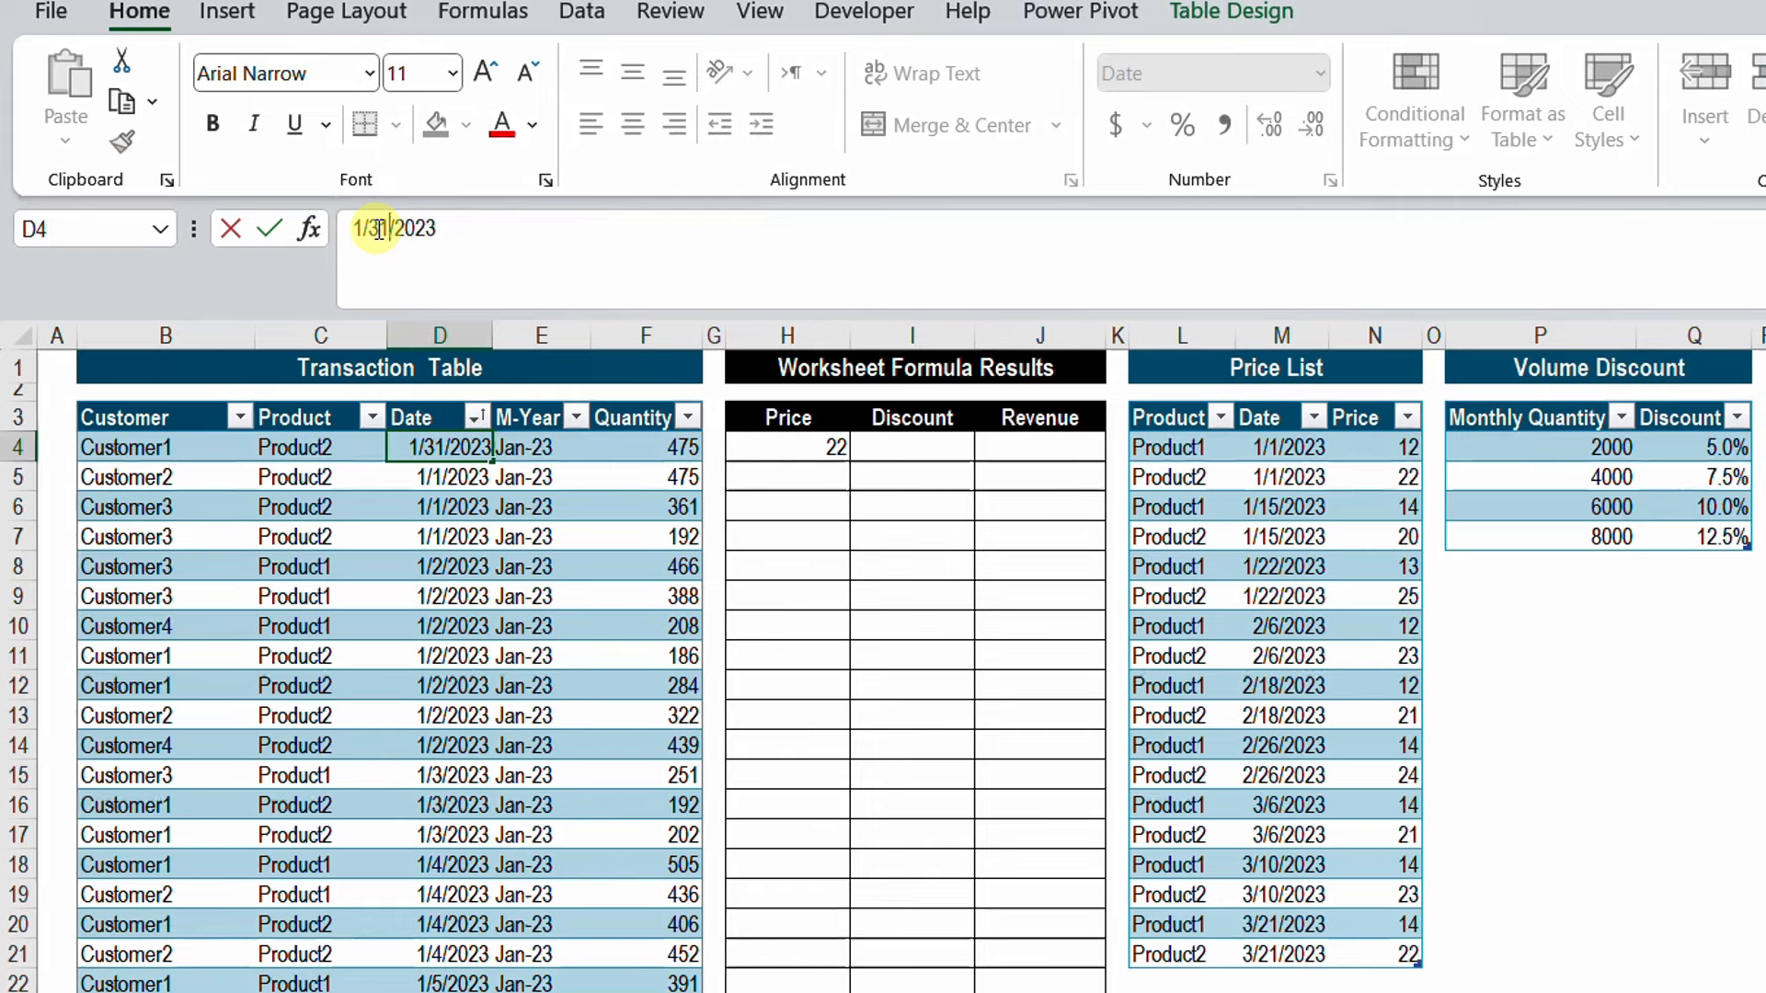
pyautogui.press('Return')
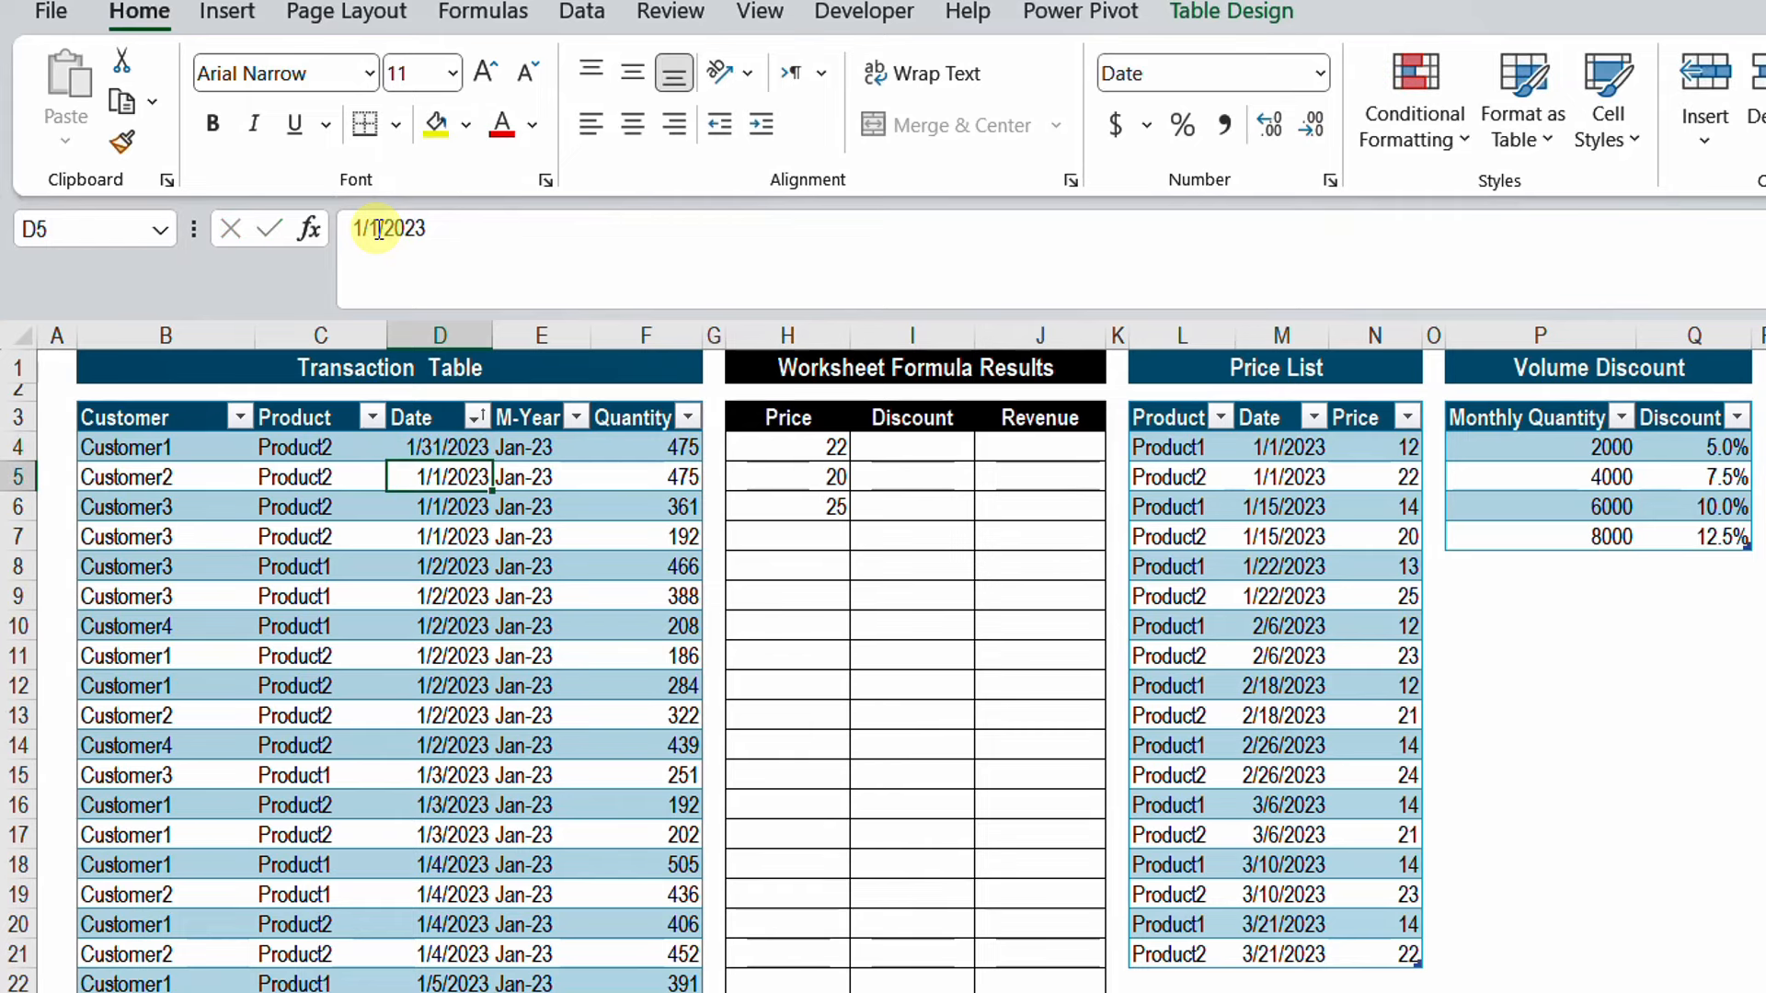
pyautogui.click(832, 447)
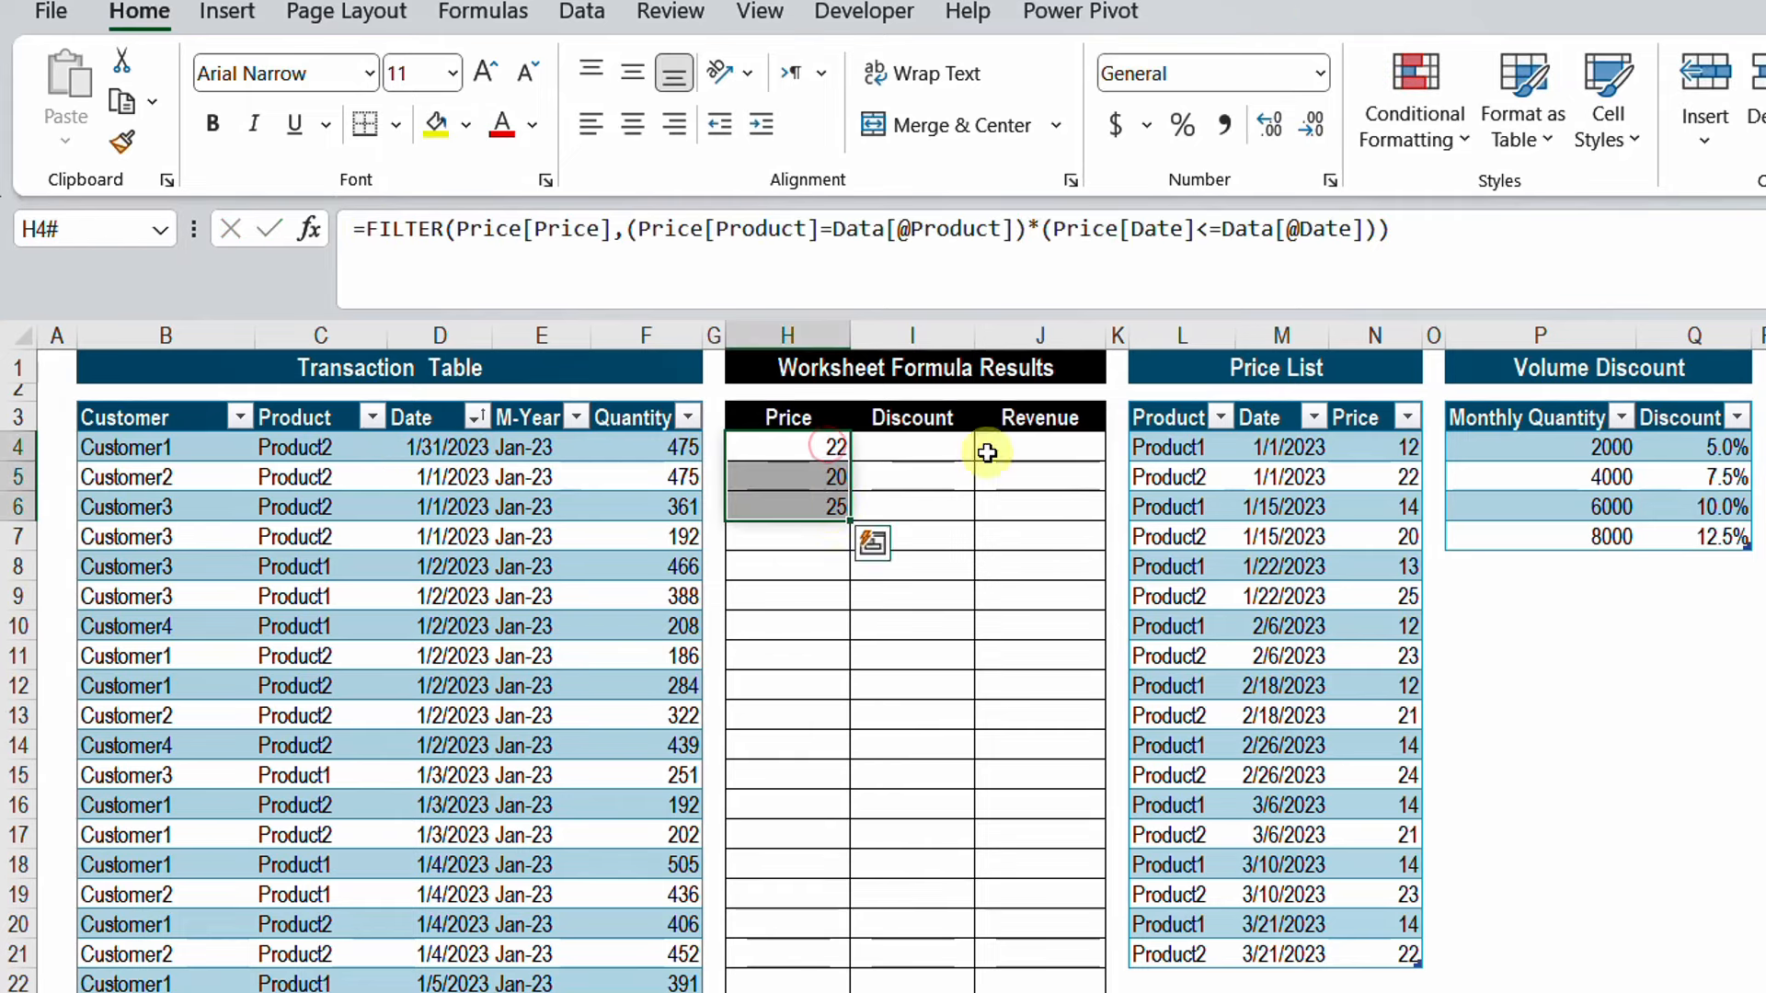
# Compare the spilled prices starting in H4 with the Product2 prices and dates in the Price List that fall on or before D4's date
pyautogui.moveTo(713, 409); pyautogui.dragTo(877, 554)
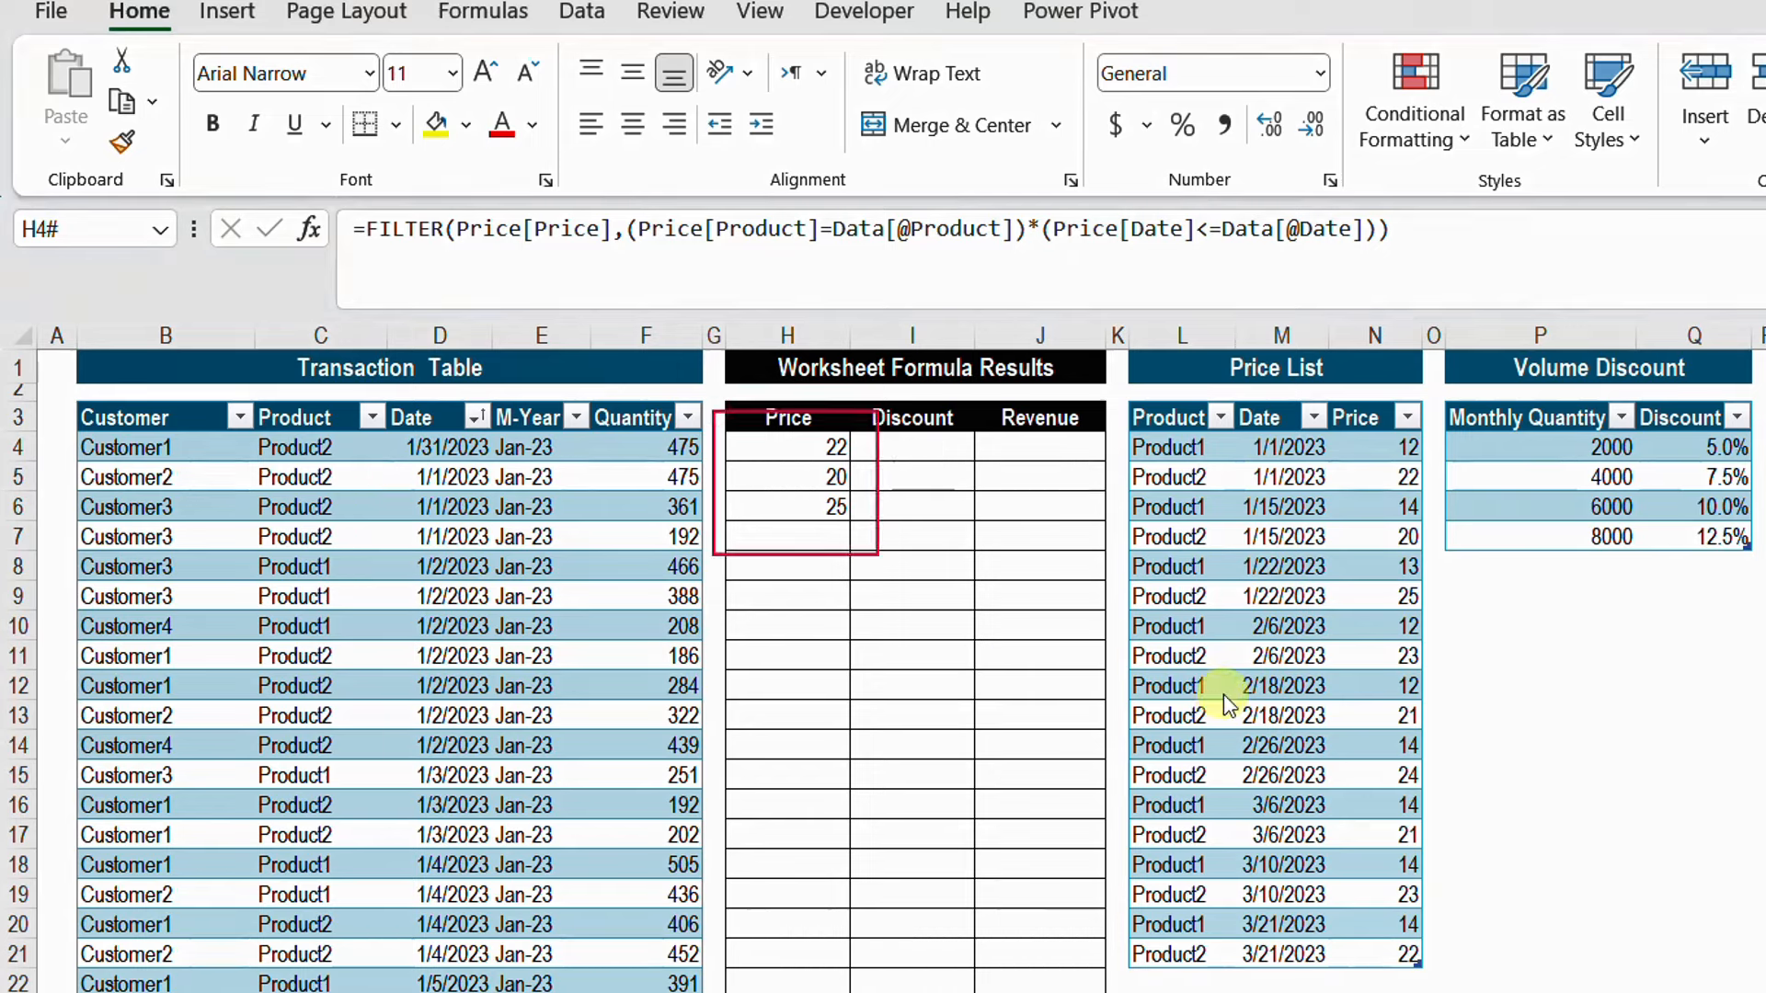
pyautogui.moveTo(1357, 462)
pyautogui.mouseDown()
pyautogui.moveTo(1433, 495)
pyautogui.moveTo(1412, 549)
pyautogui.moveTo(1433, 550)
pyautogui.moveTo(1433, 609)
pyautogui.mouseUp()
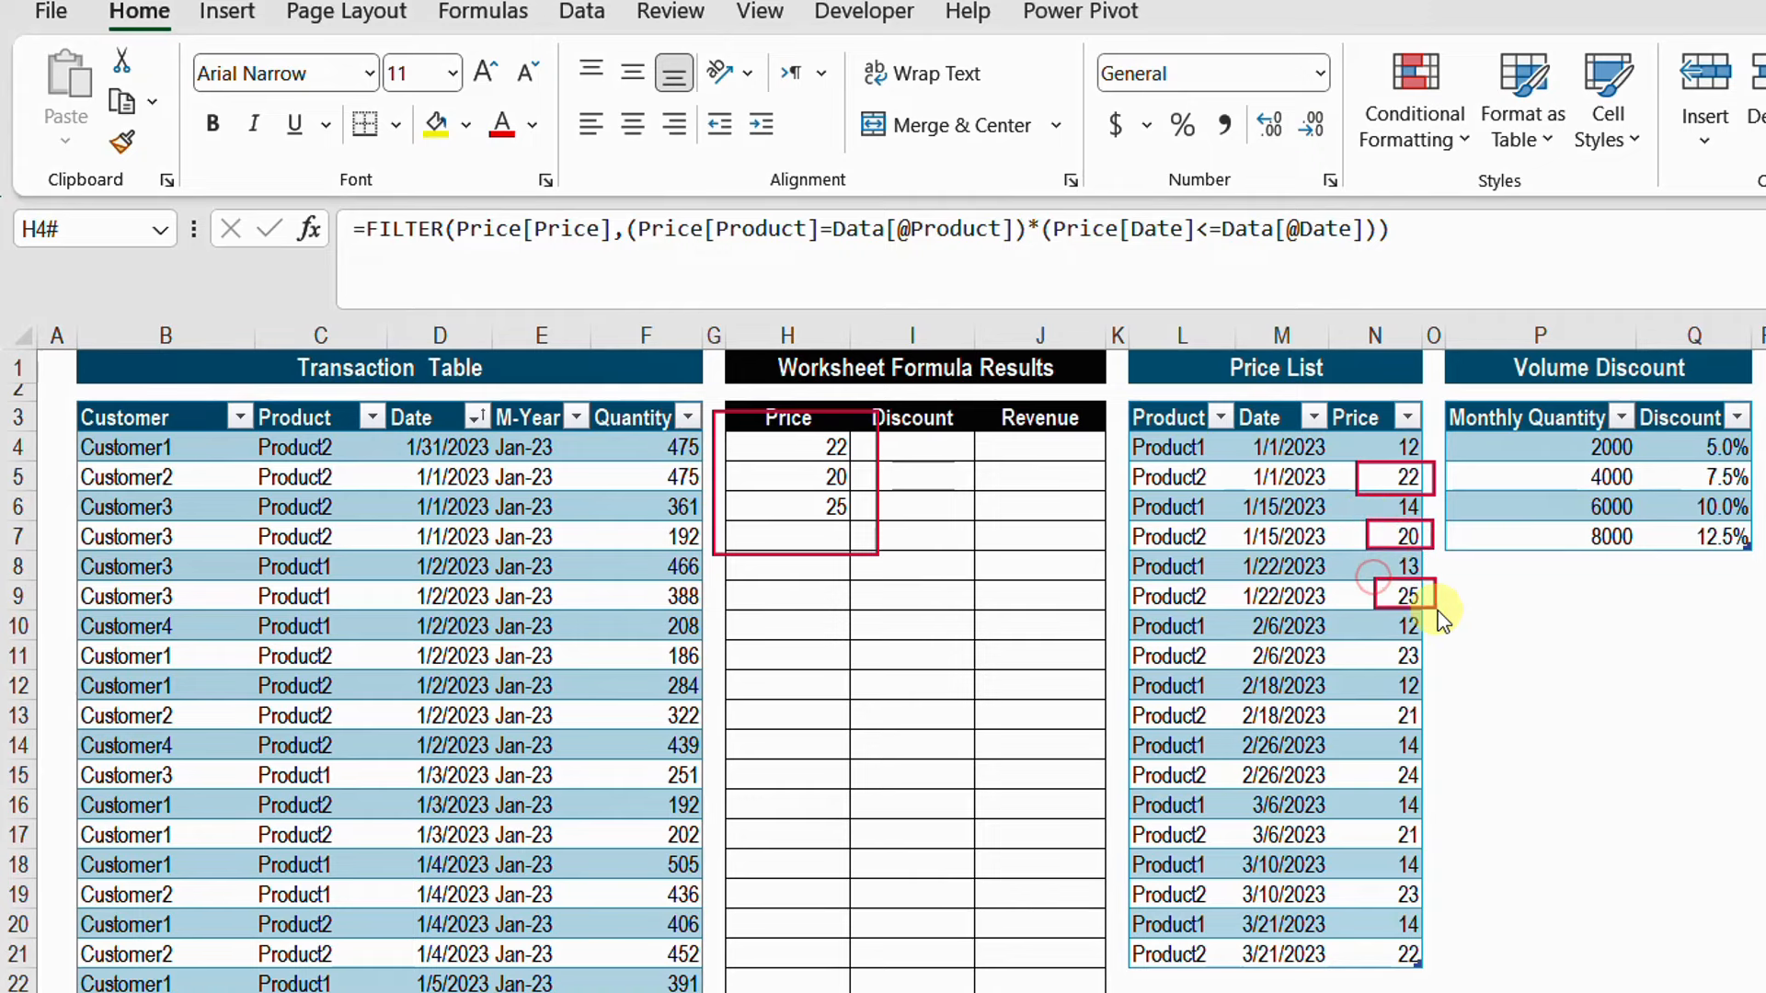
pyautogui.moveTo(1243, 463); pyautogui.dragTo(1336, 490)
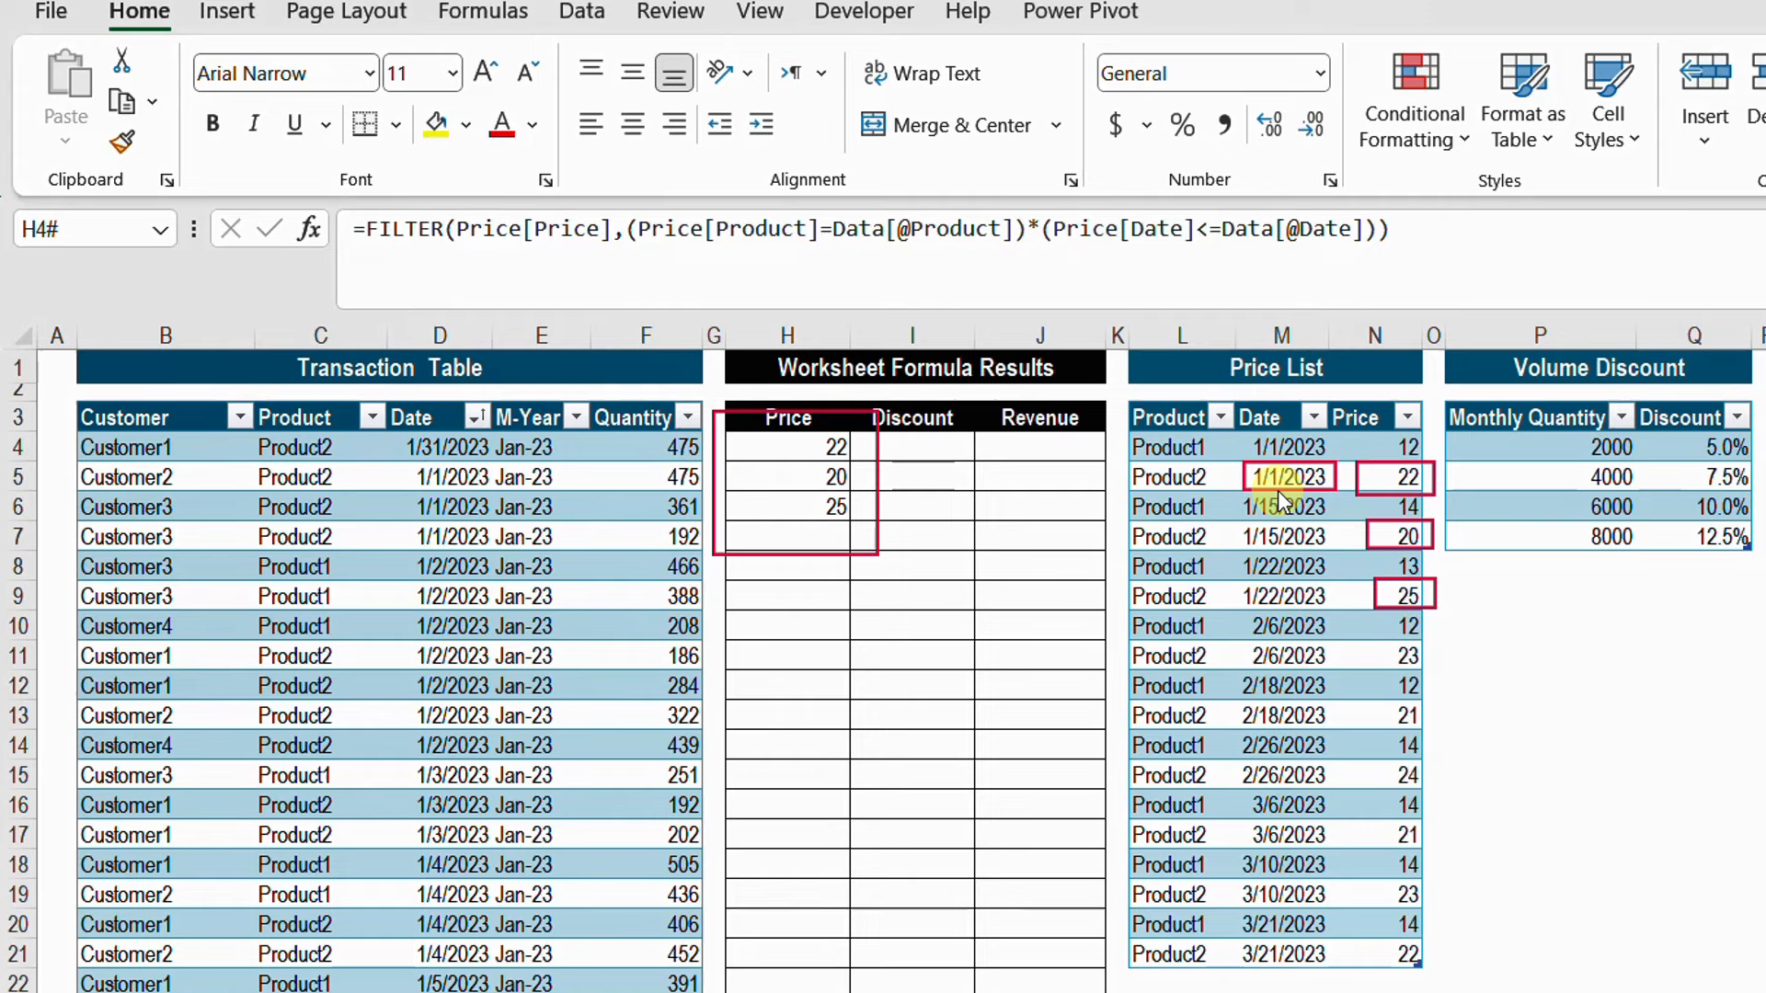
pyautogui.moveTo(1237, 523); pyautogui.dragTo(1330, 551)
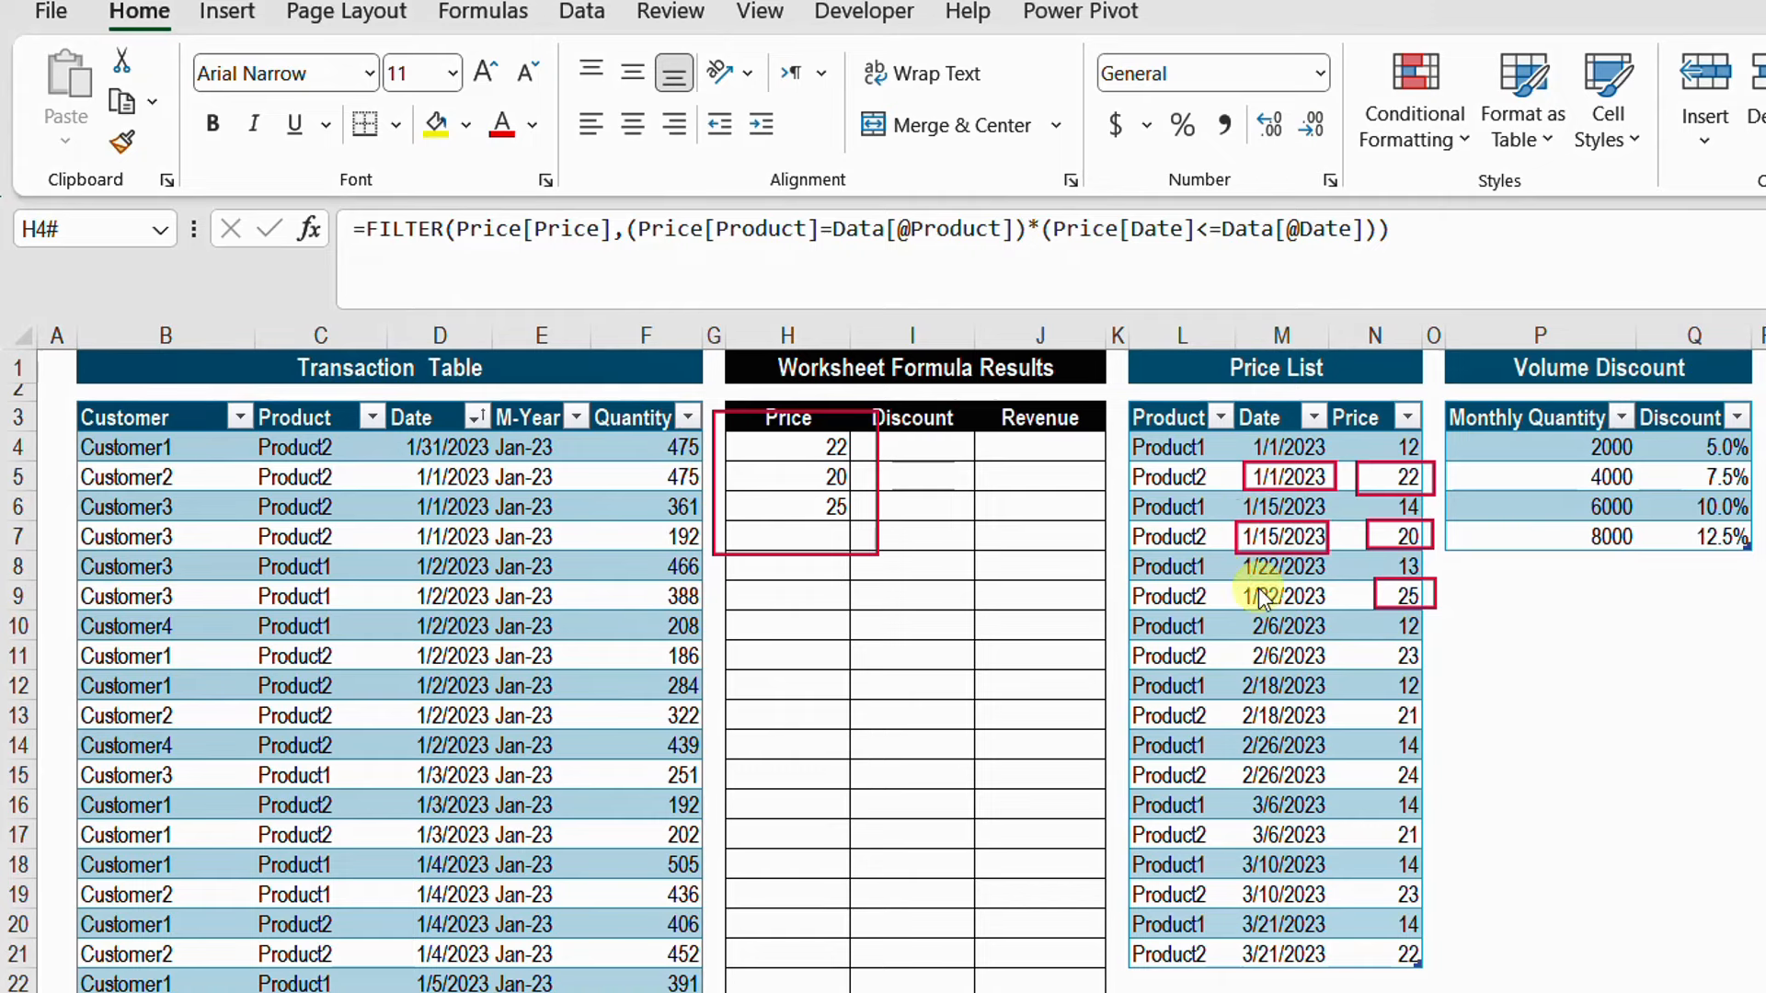
pyautogui.moveTo(1220, 578); pyautogui.dragTo(1330, 610)
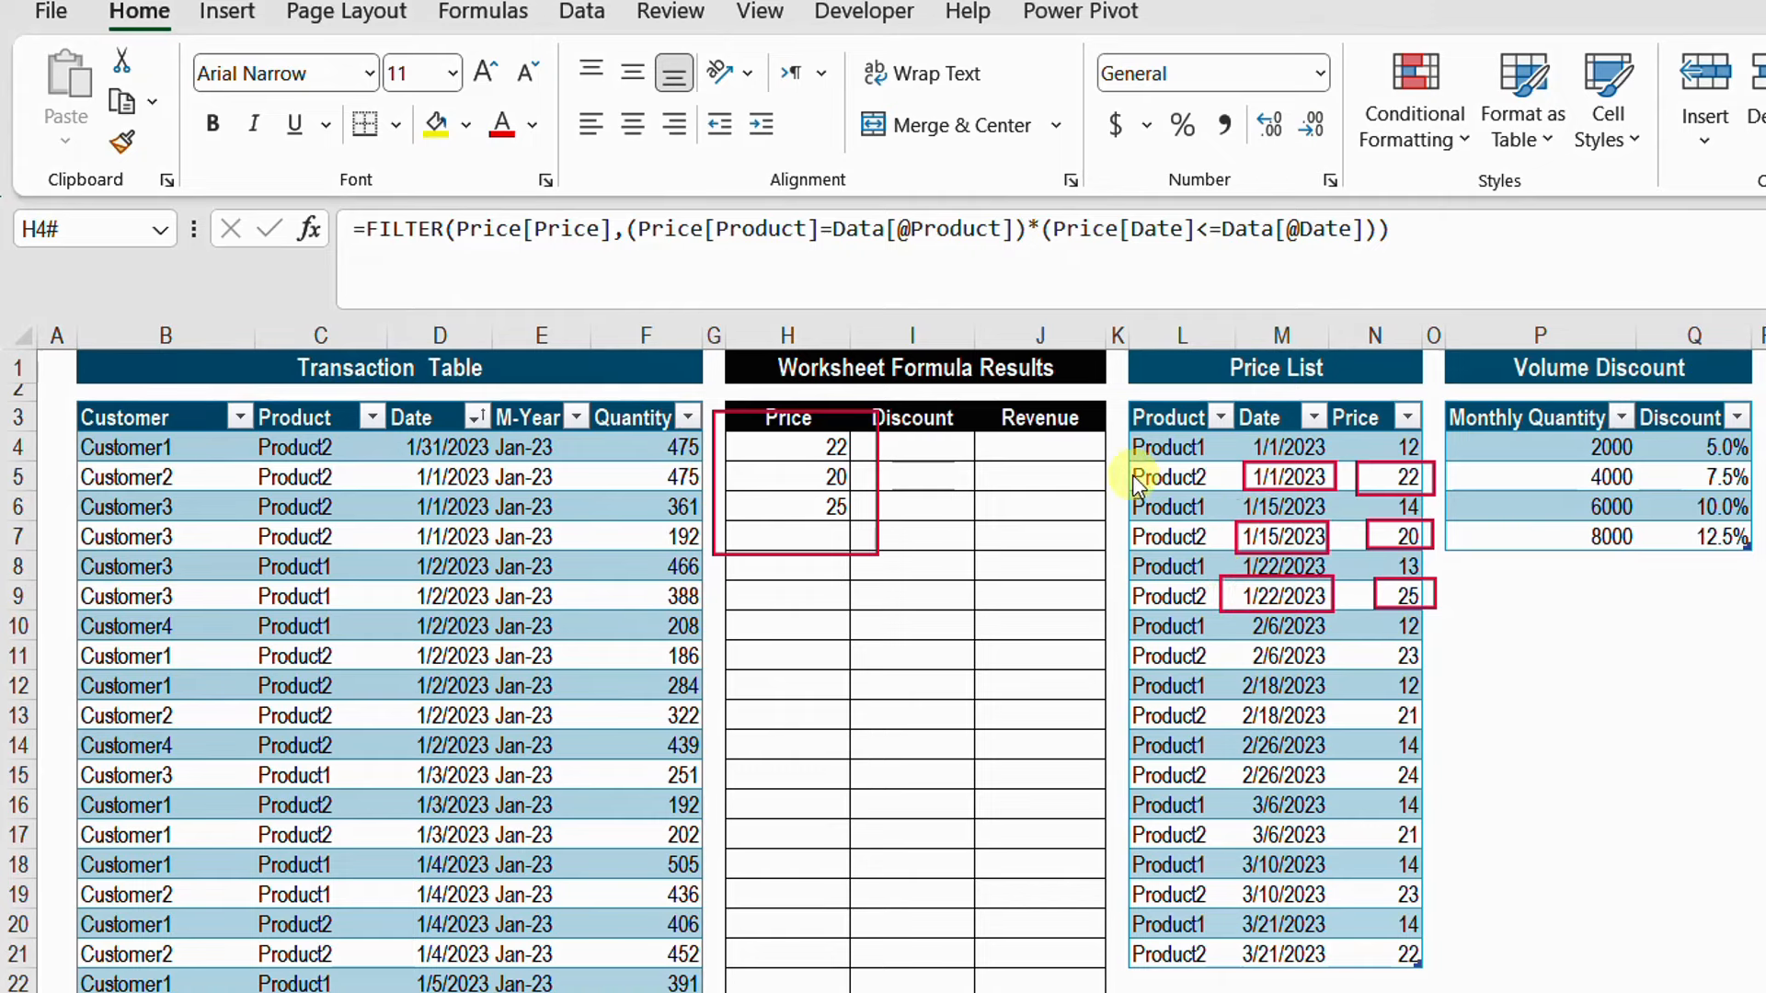
pyautogui.moveTo(1113, 460)
pyautogui.mouseDown()
pyautogui.moveTo(1212, 492)
pyautogui.moveTo(1212, 553)
pyautogui.moveTo(1134, 602)
pyautogui.moveTo(1212, 612)
pyautogui.mouseUp()
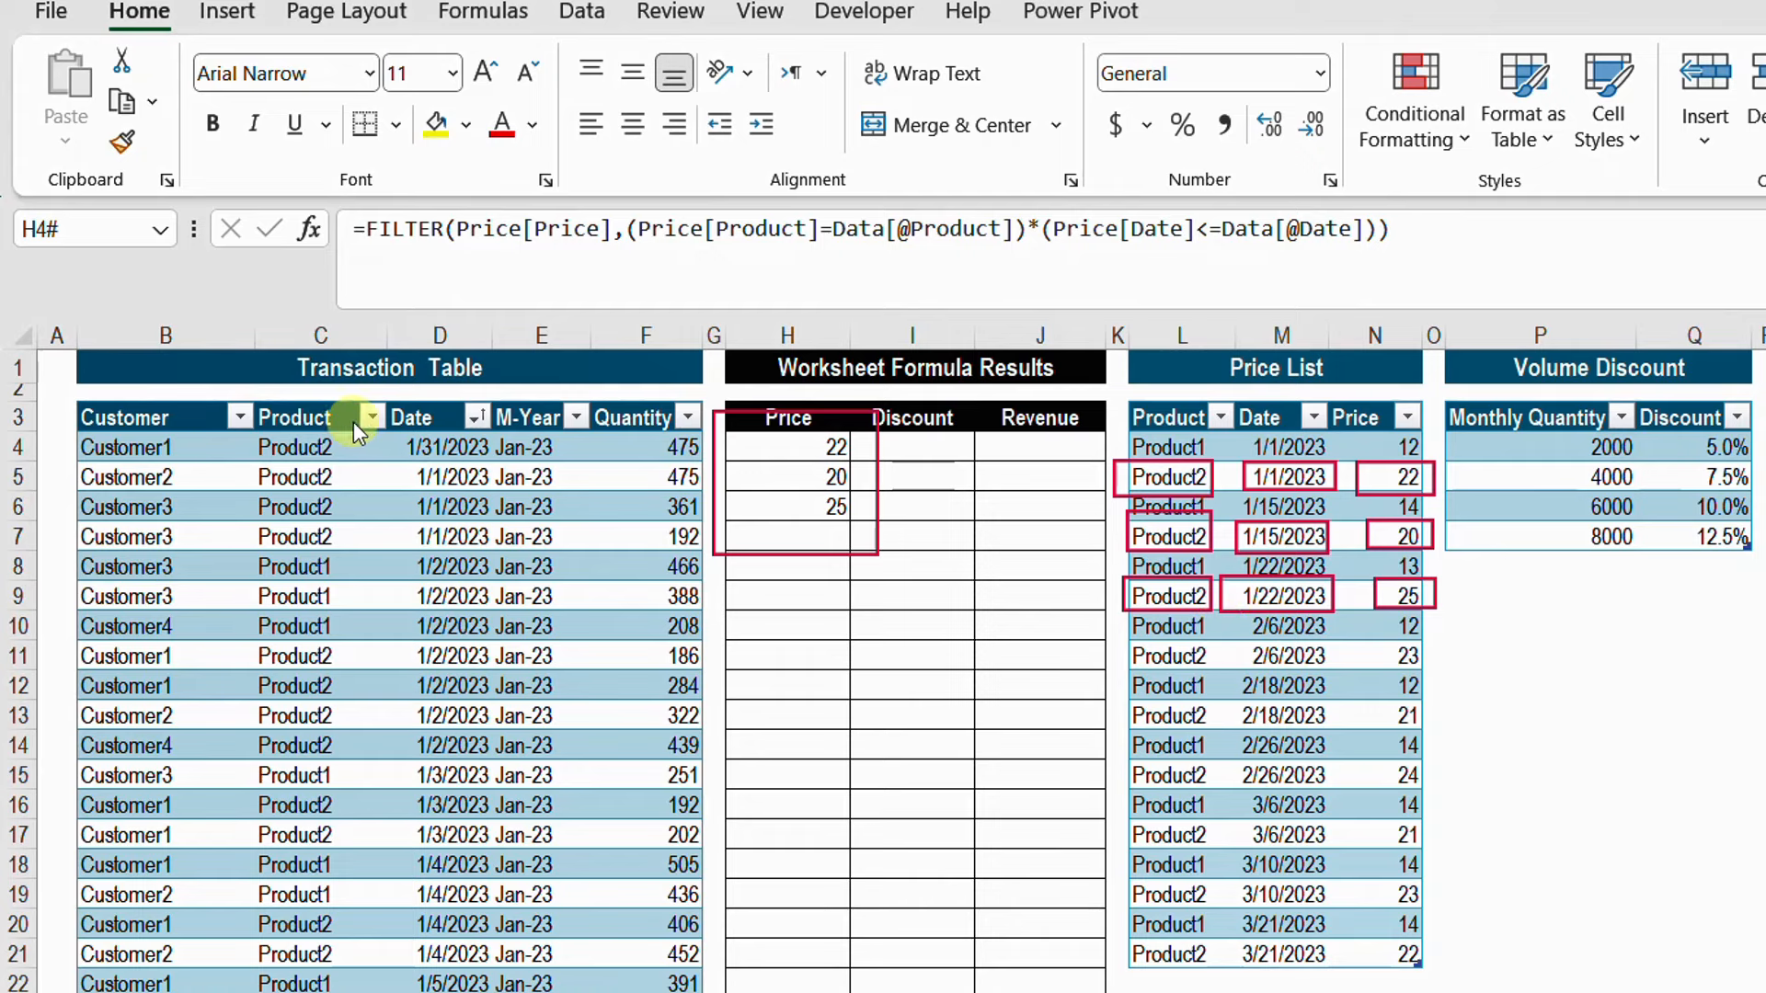
pyautogui.moveTo(367, 426); pyautogui.dragTo(498, 469)
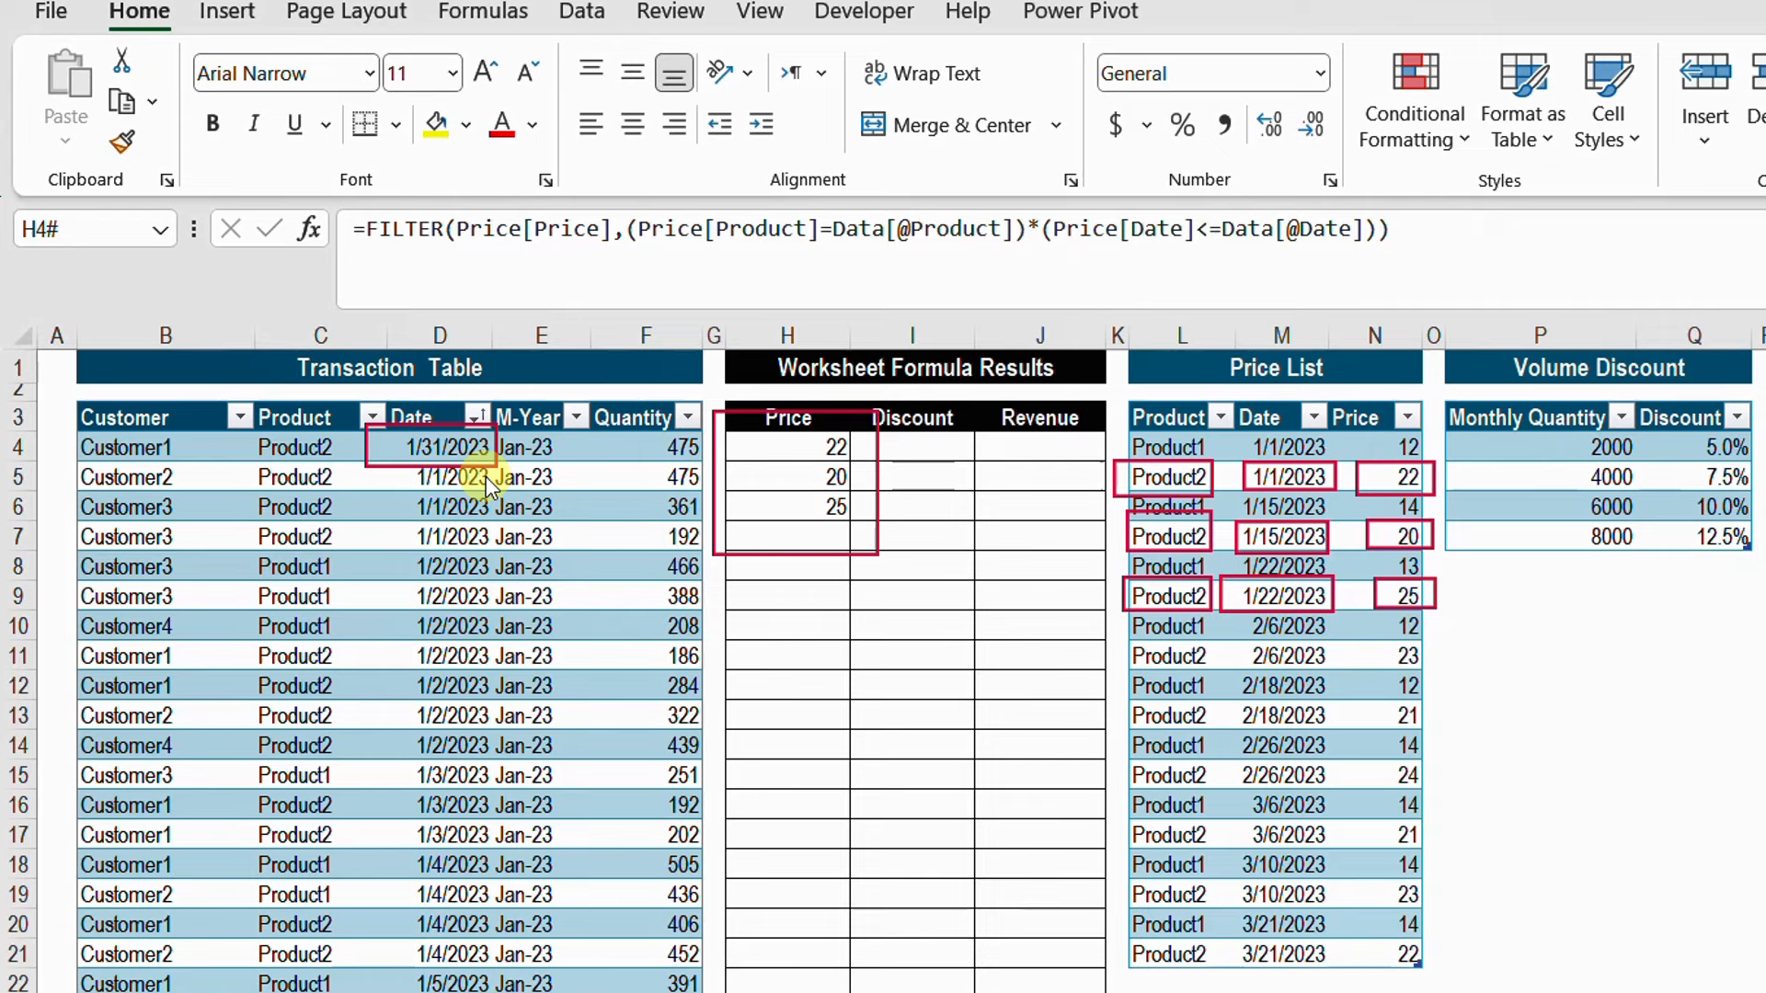
pyautogui.moveTo(1079, 569); pyautogui.dragTo(1471, 629)
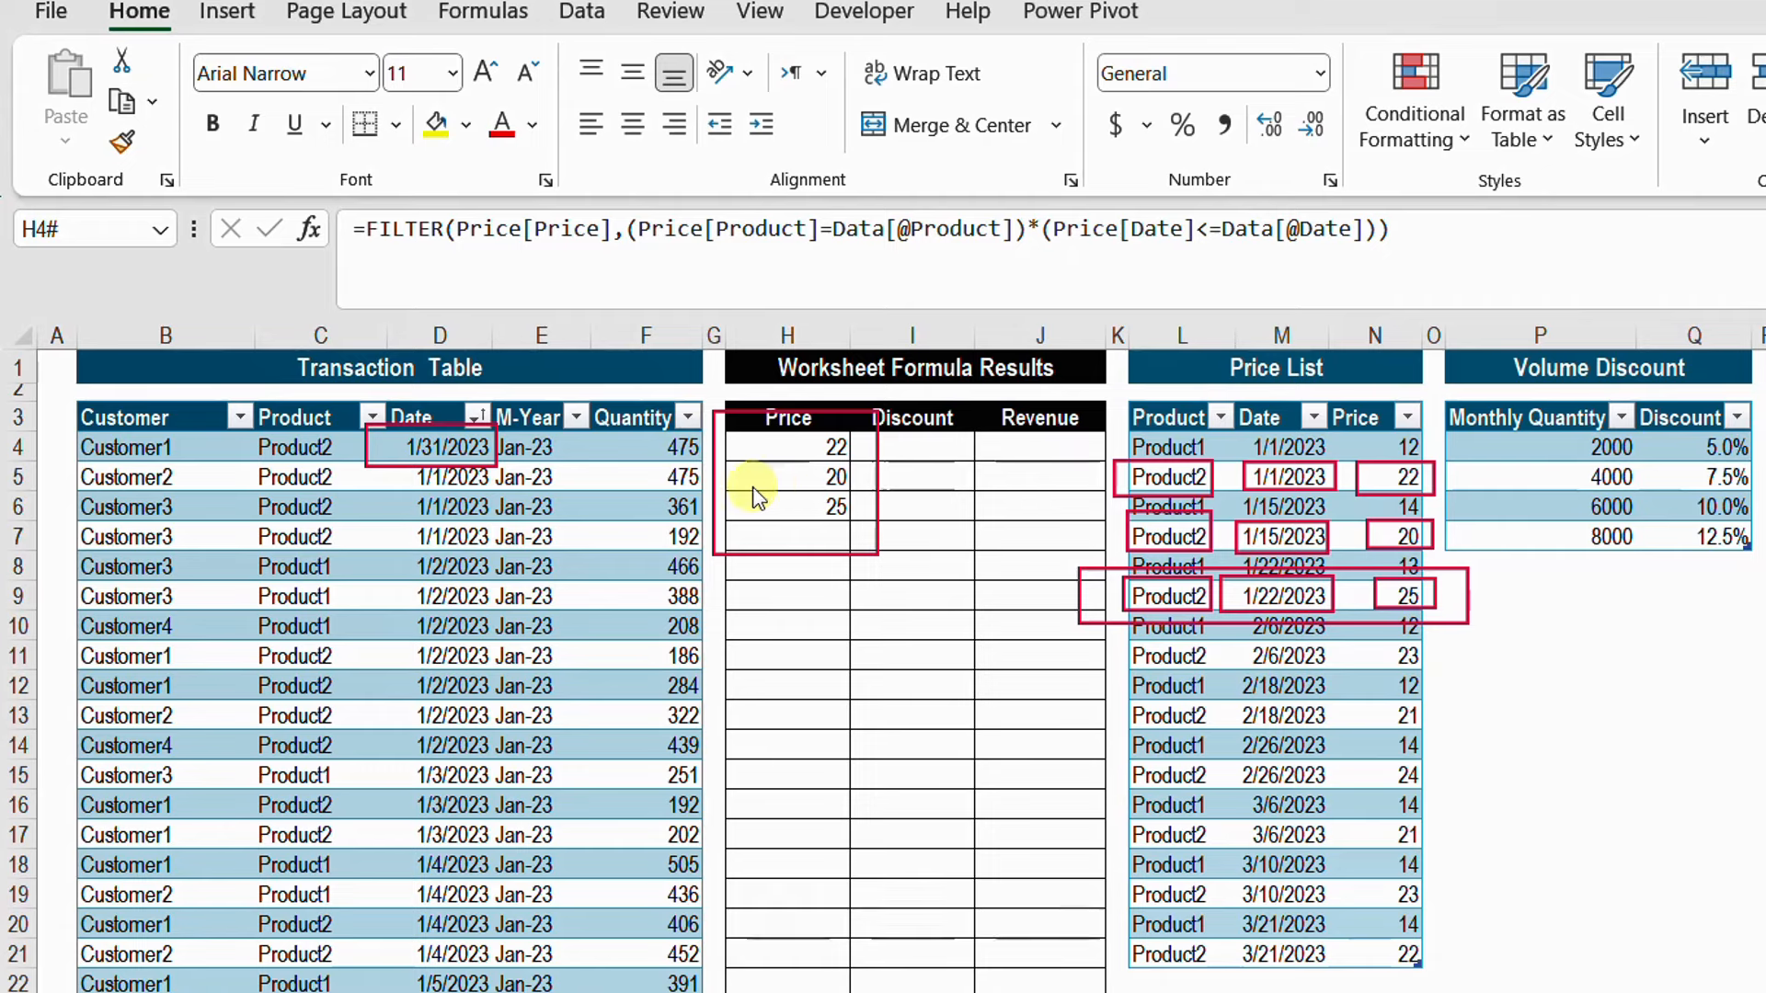
pyautogui.moveTo(756, 495); pyautogui.dragTo(885, 532)
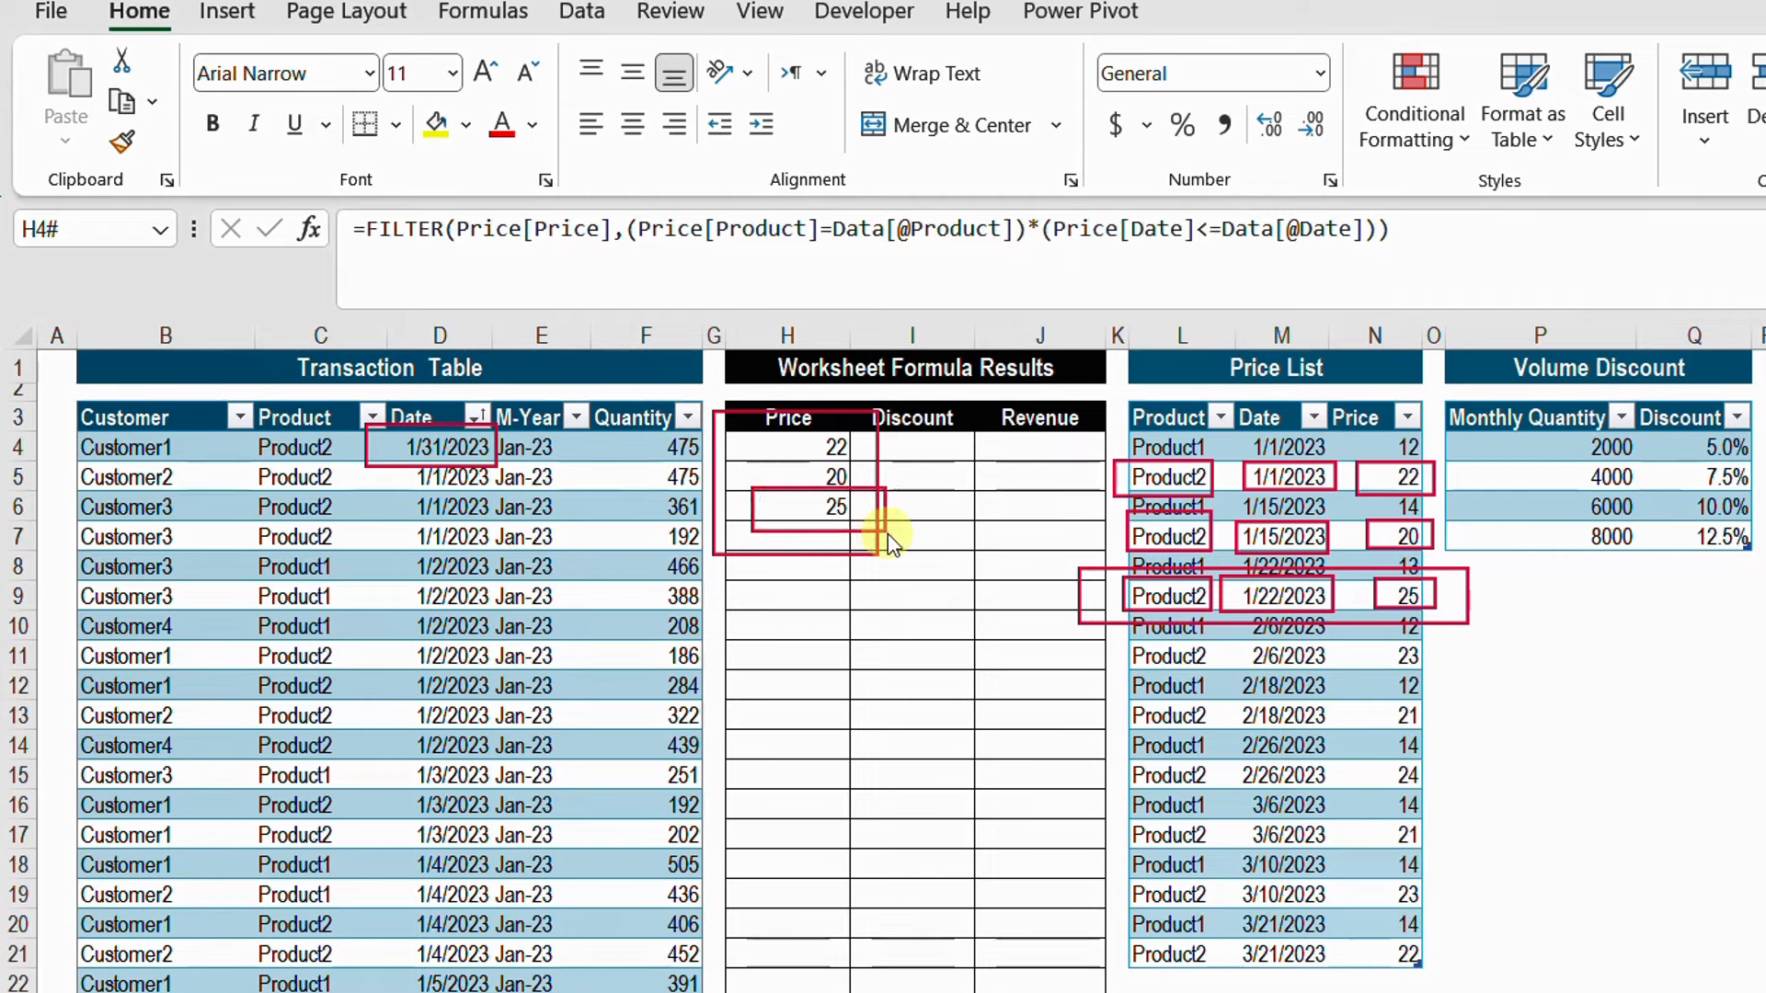
pyautogui.press('Escape')
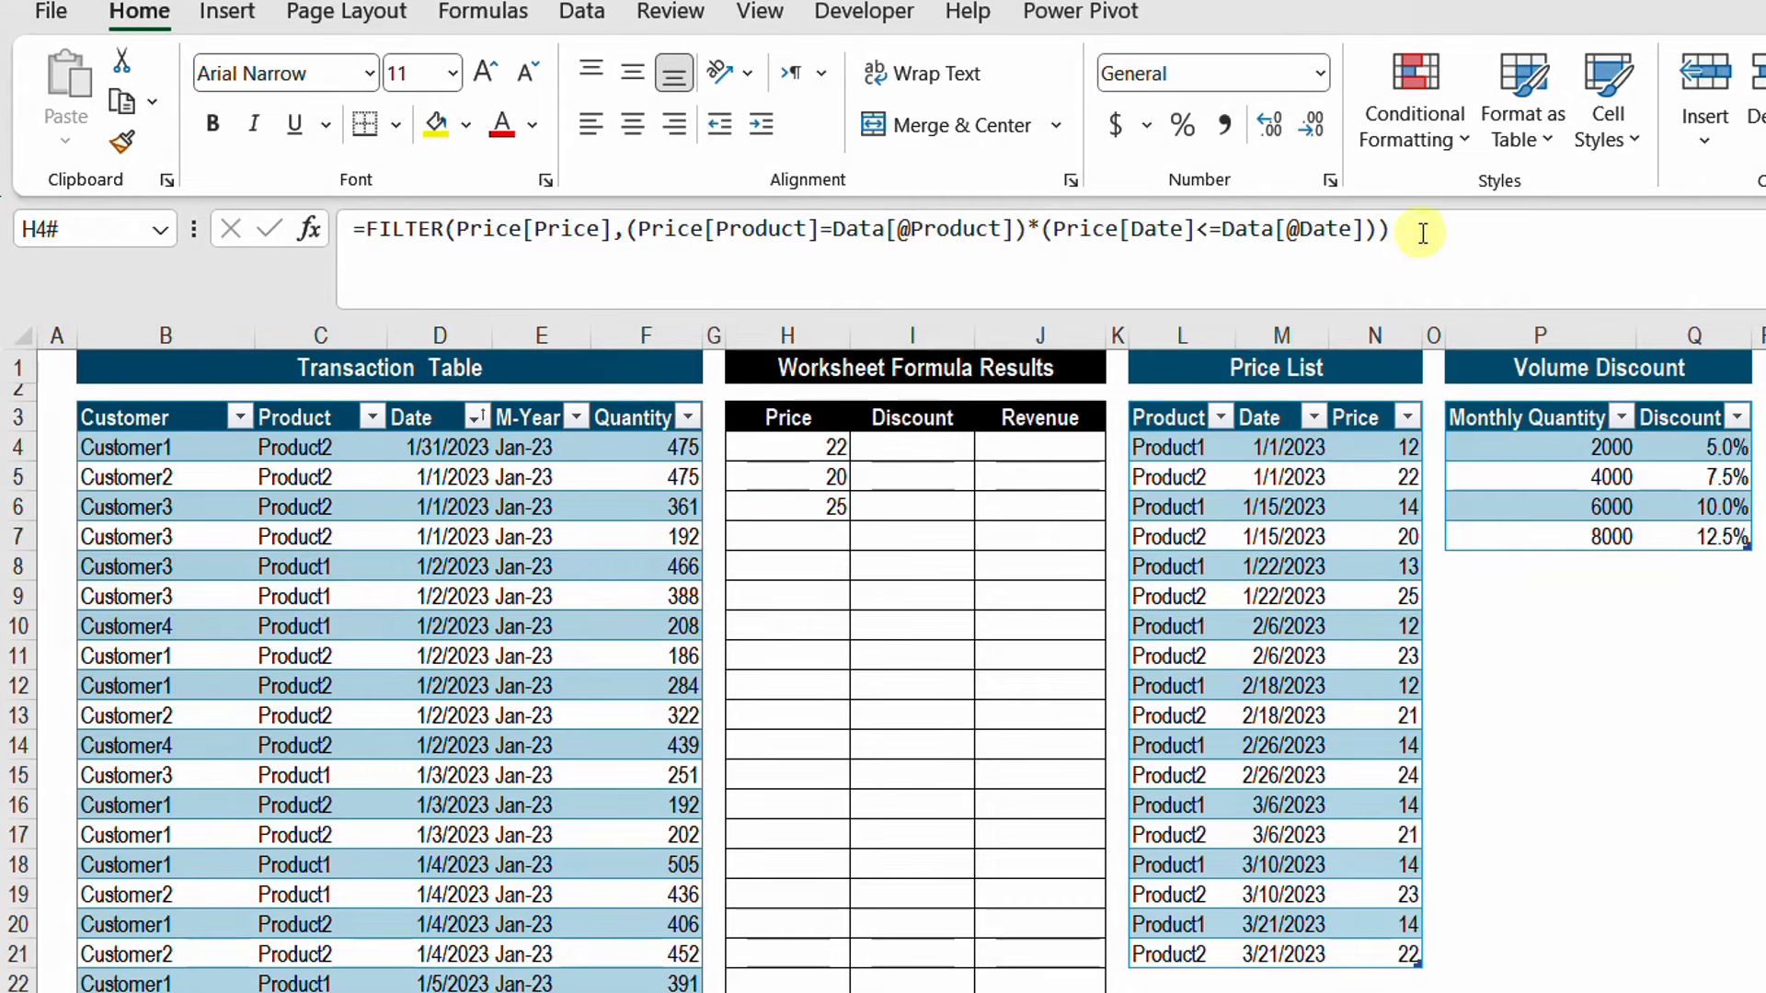
# Edit the H4 formula to put FILTER on its own line and start a CHOOSEROWS( function before it
pyautogui.click(371, 234)
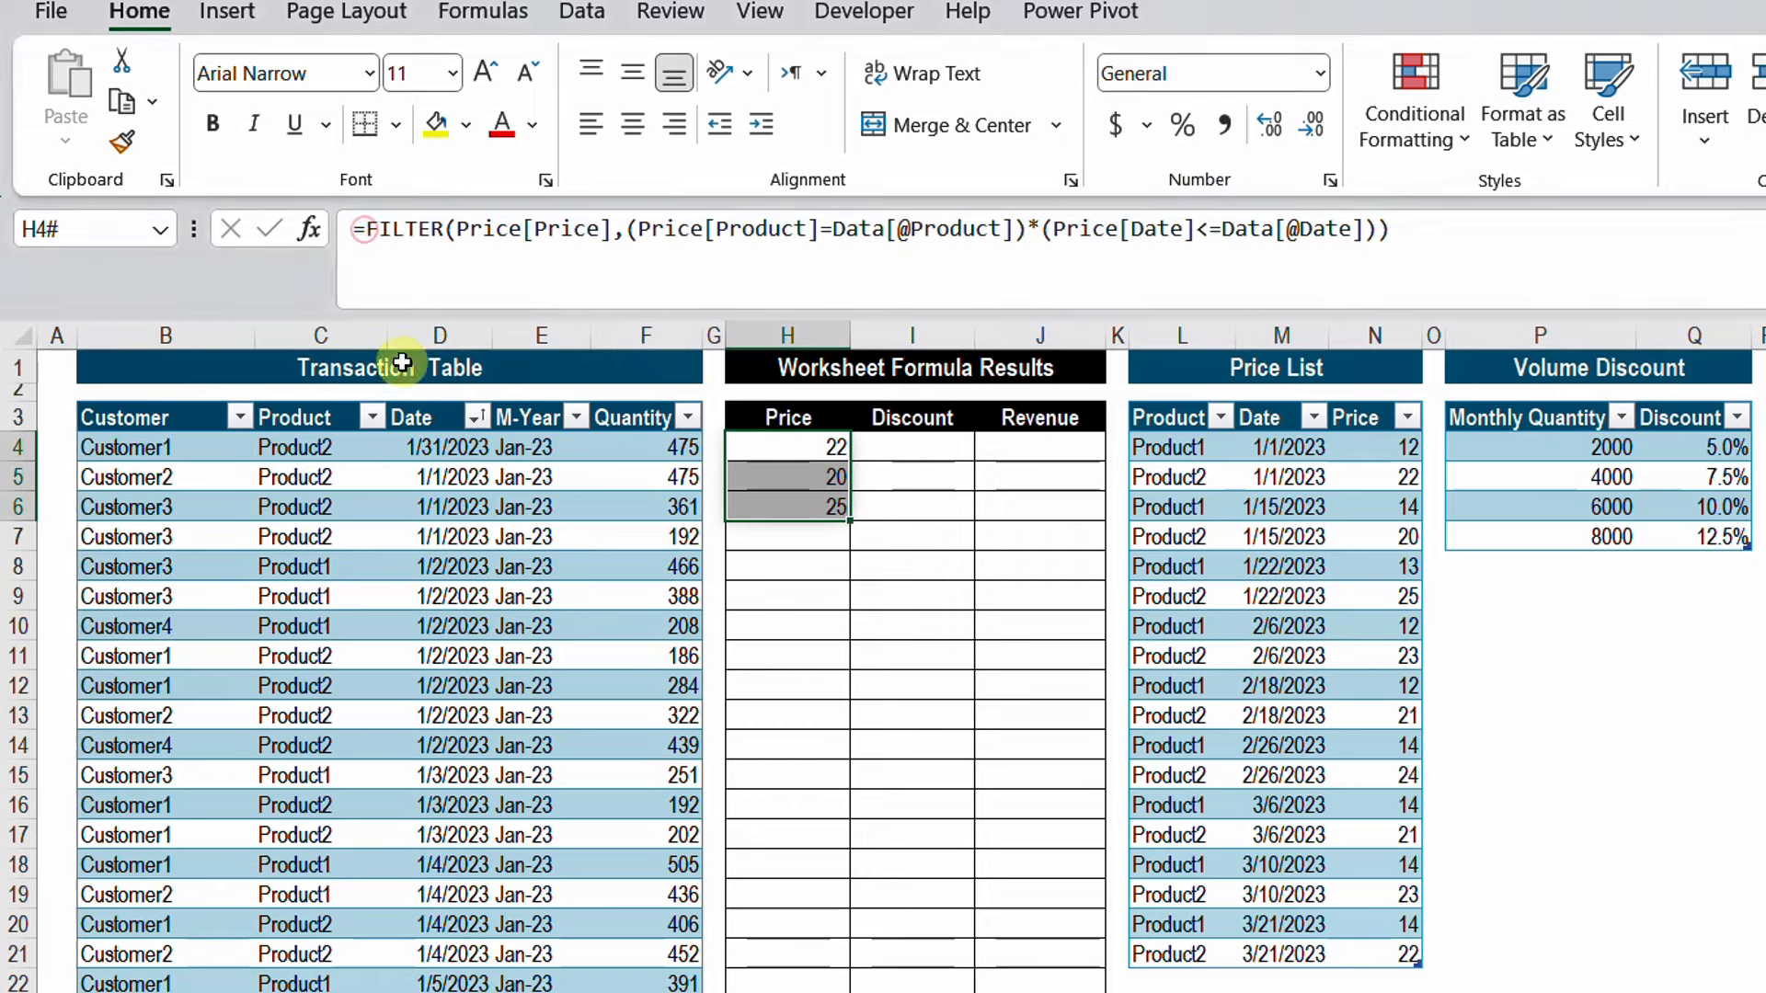
pyautogui.click(367, 229)
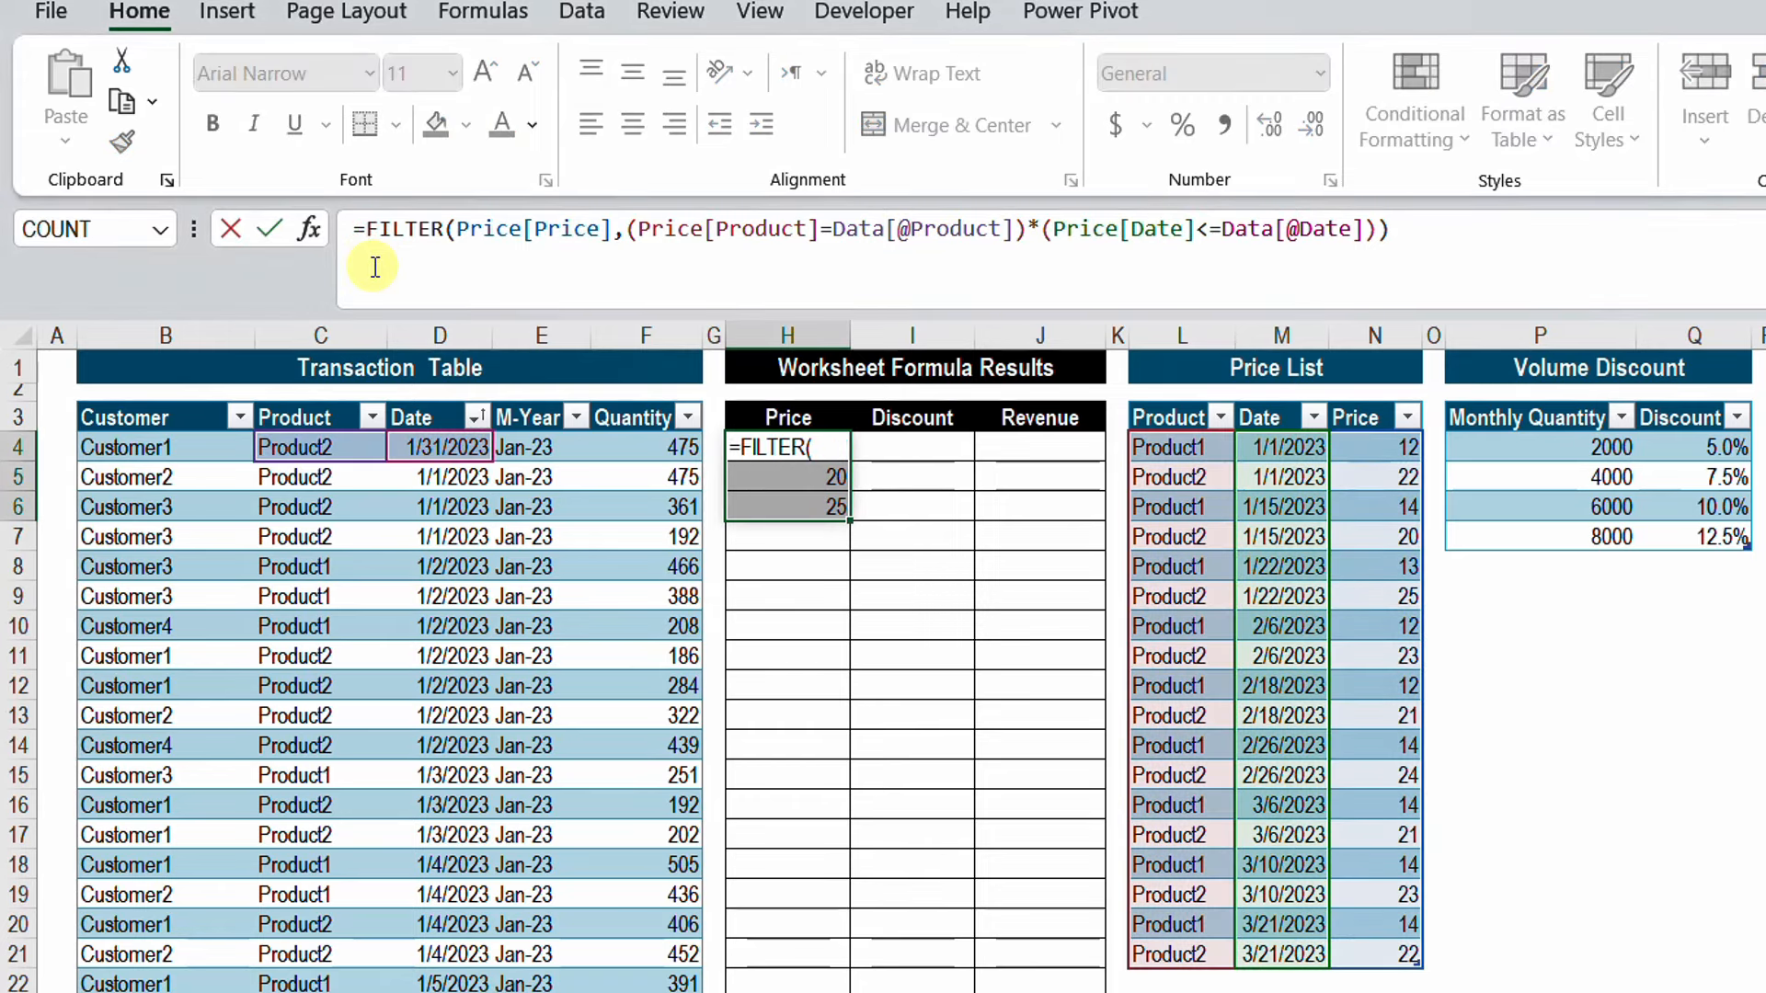
pyautogui.hotkey('alt', 'Return')
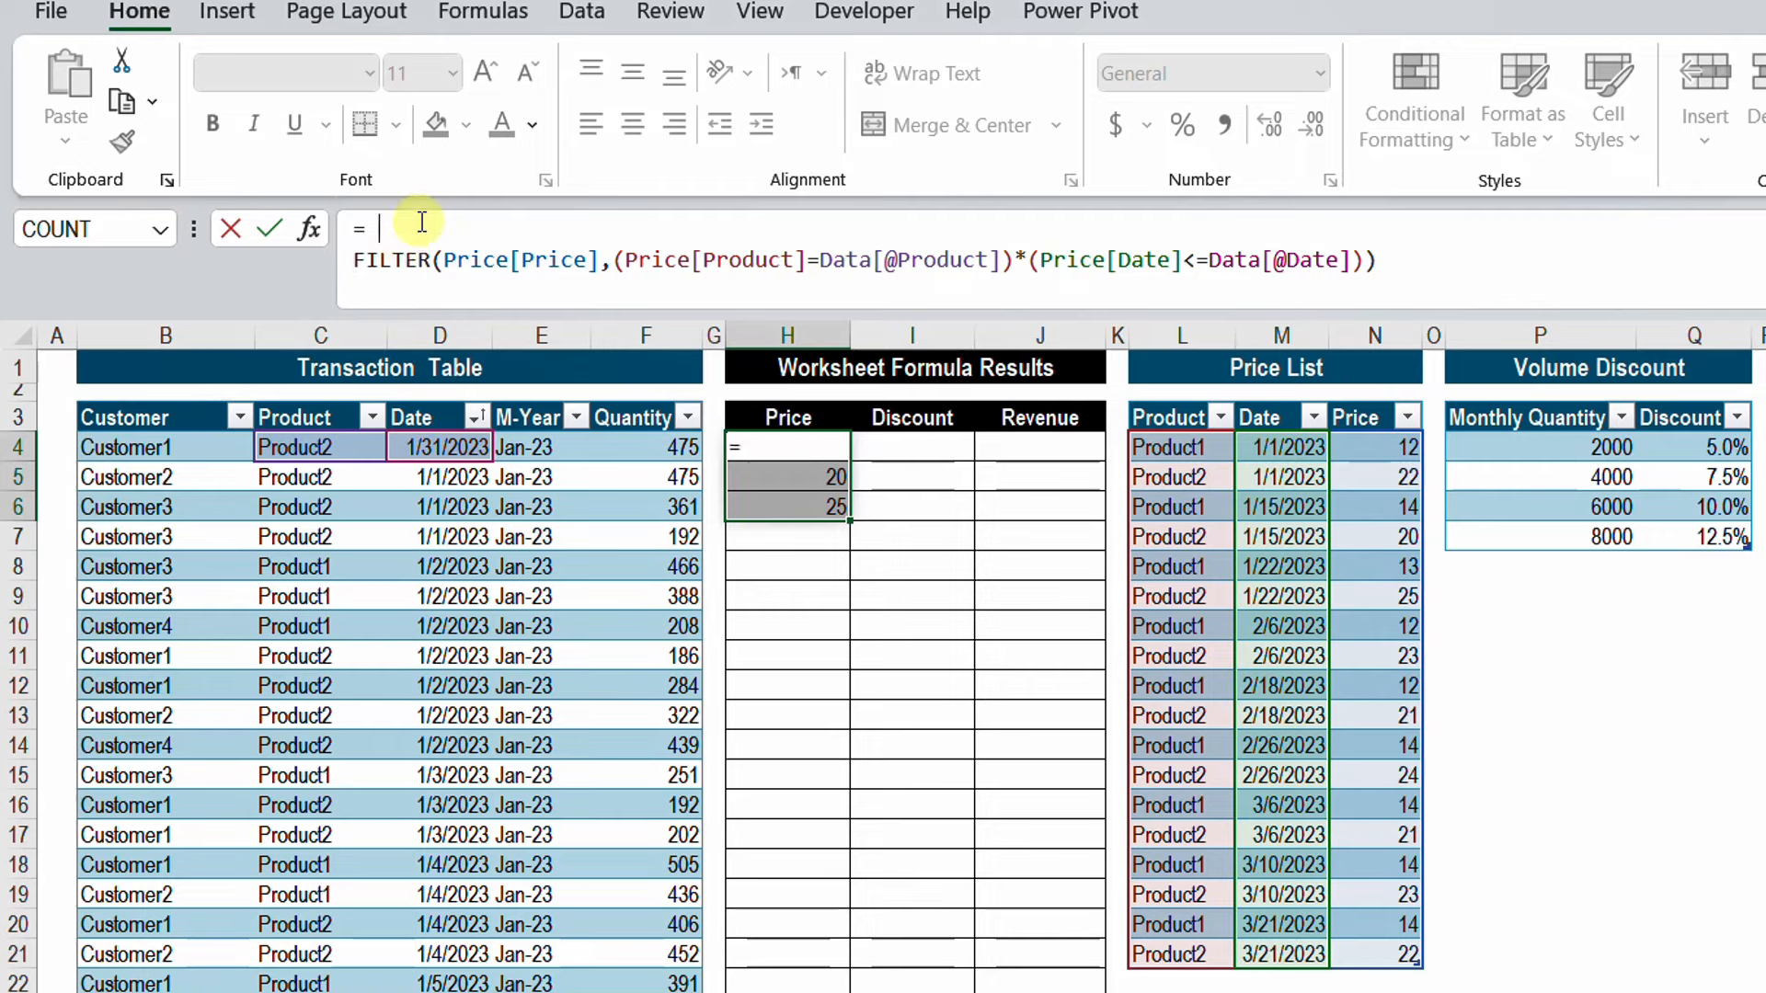
pyautogui.write('cho')
pyautogui.press('Down')
pyautogui.press('Down')
pyautogui.press('Tab')
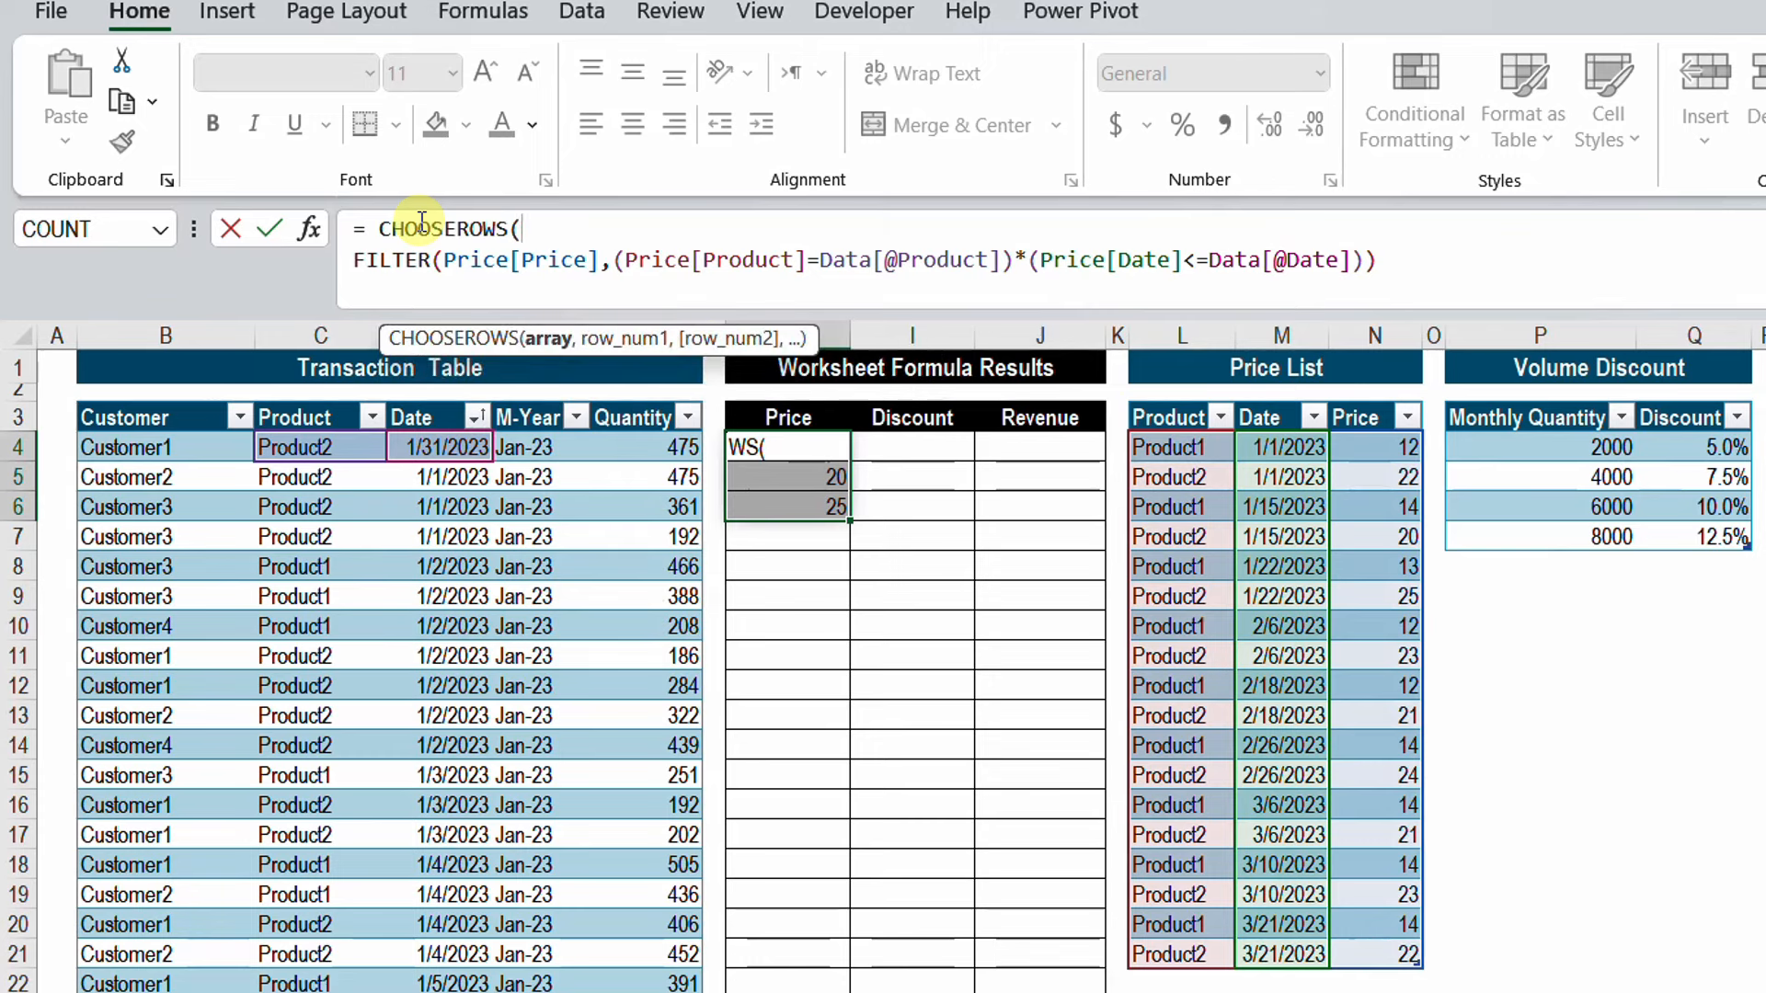
# Use the FILTER result as the CHOOSEROWS array, set the row number to -1 for the last row, and enter the formula in H4
pyautogui.click(540, 337)
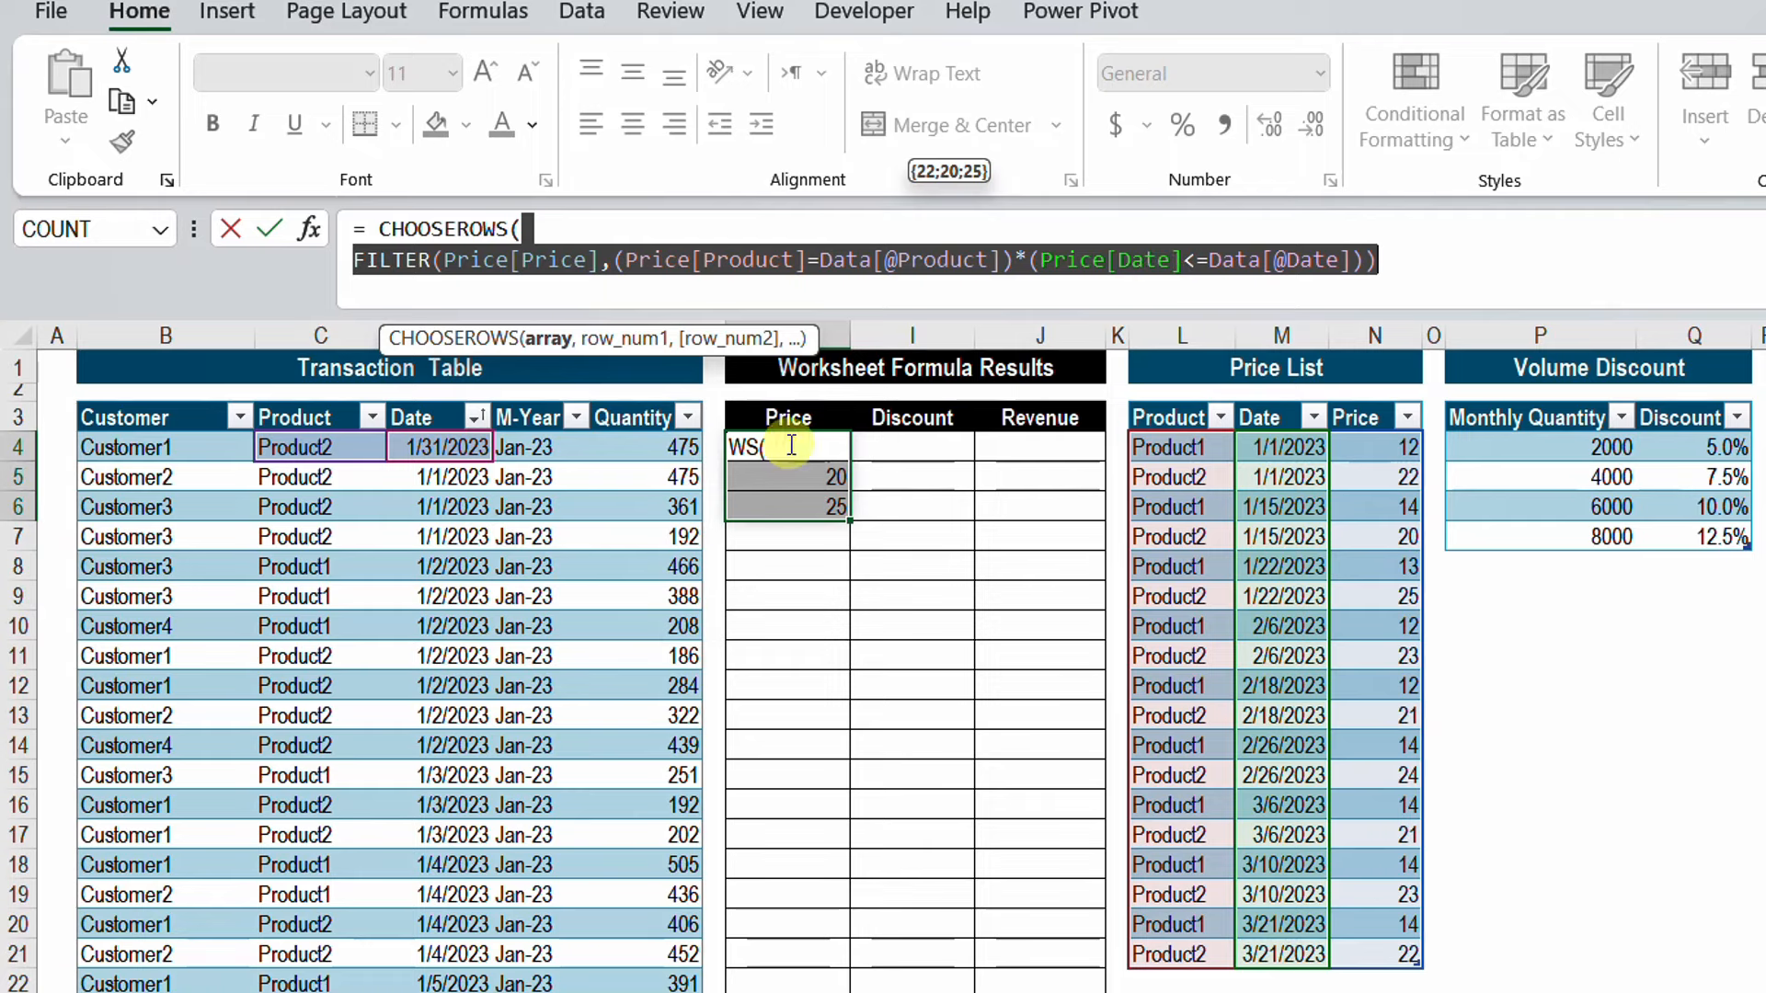
pyautogui.click(1394, 259)
pyautogui.write(',')
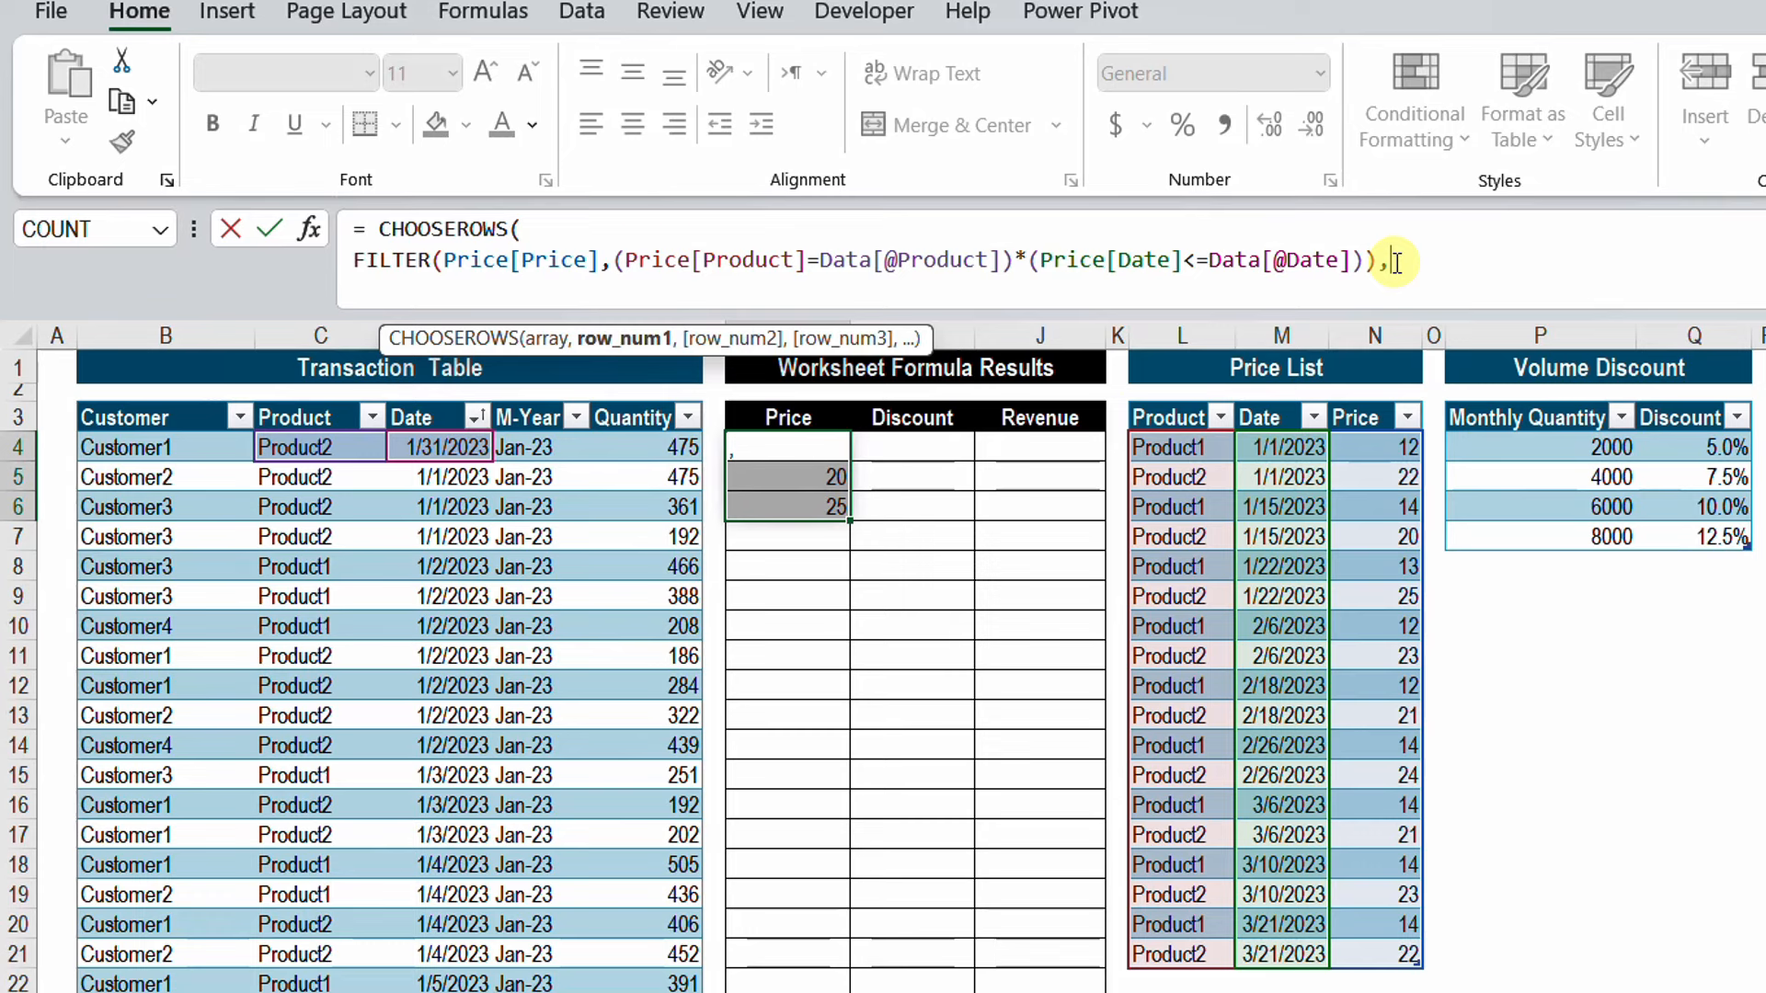
pyautogui.write('-1')
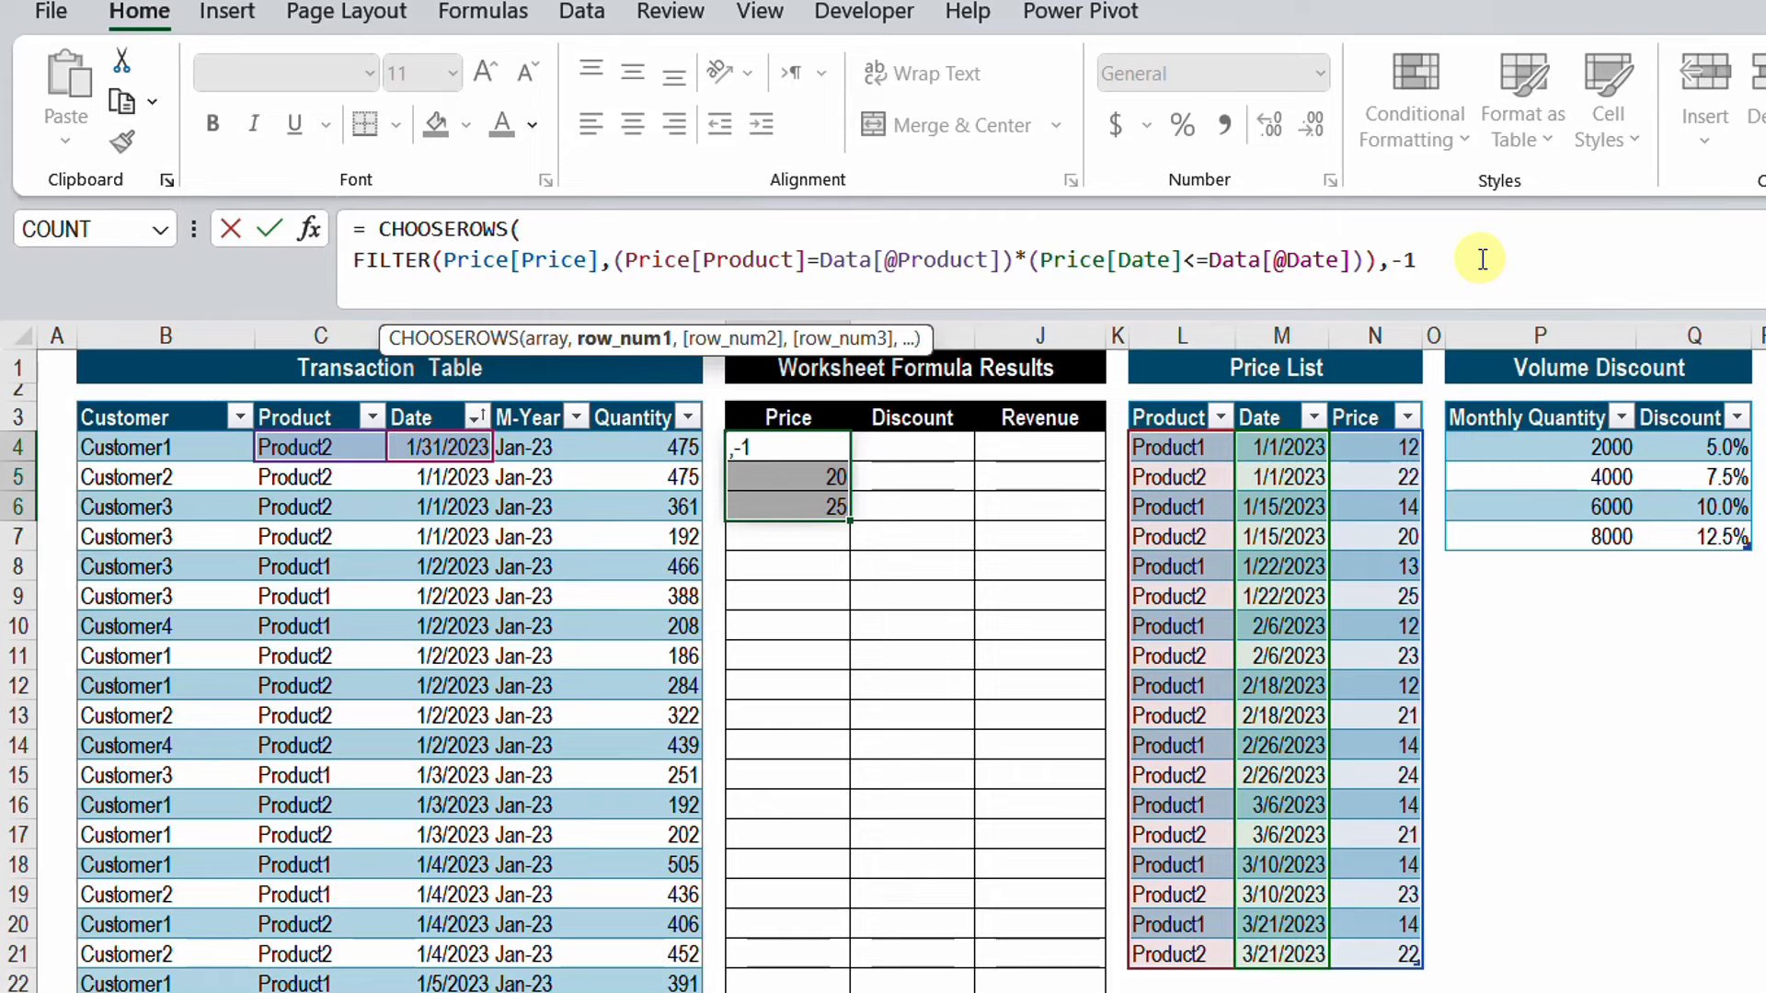
pyautogui.write(')')
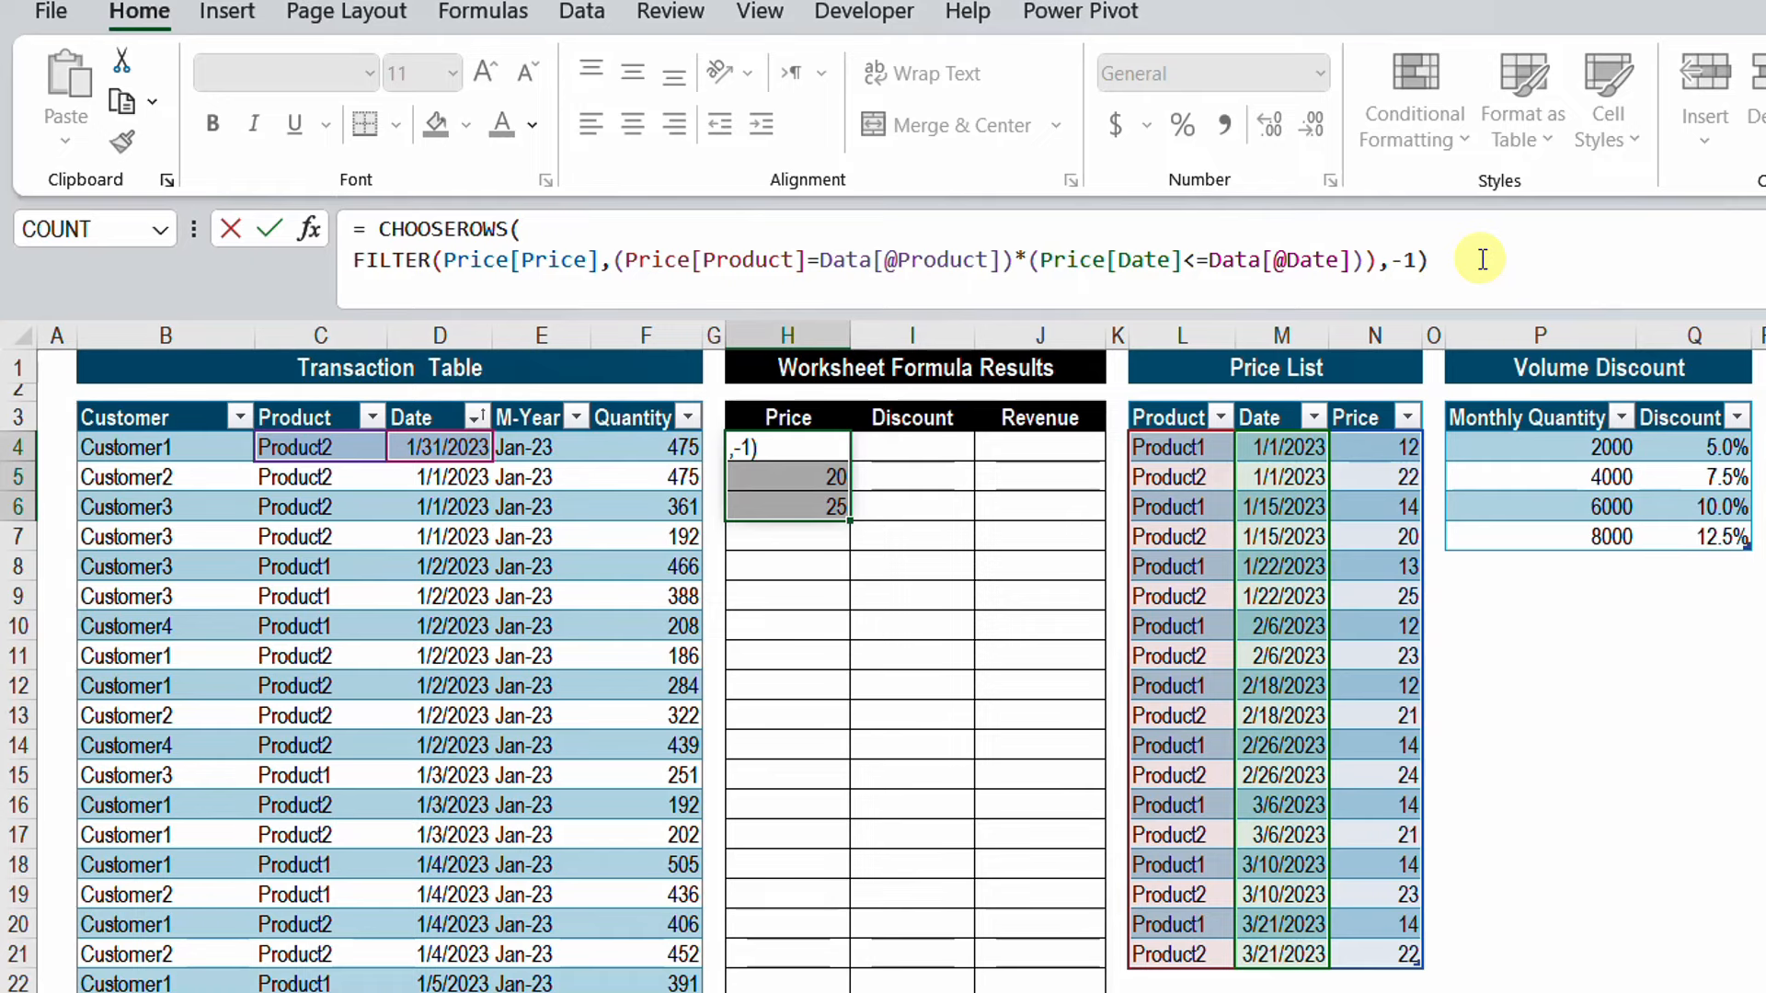
pyautogui.press('Return')
pyautogui.press('Up')
pyautogui.press('Down')
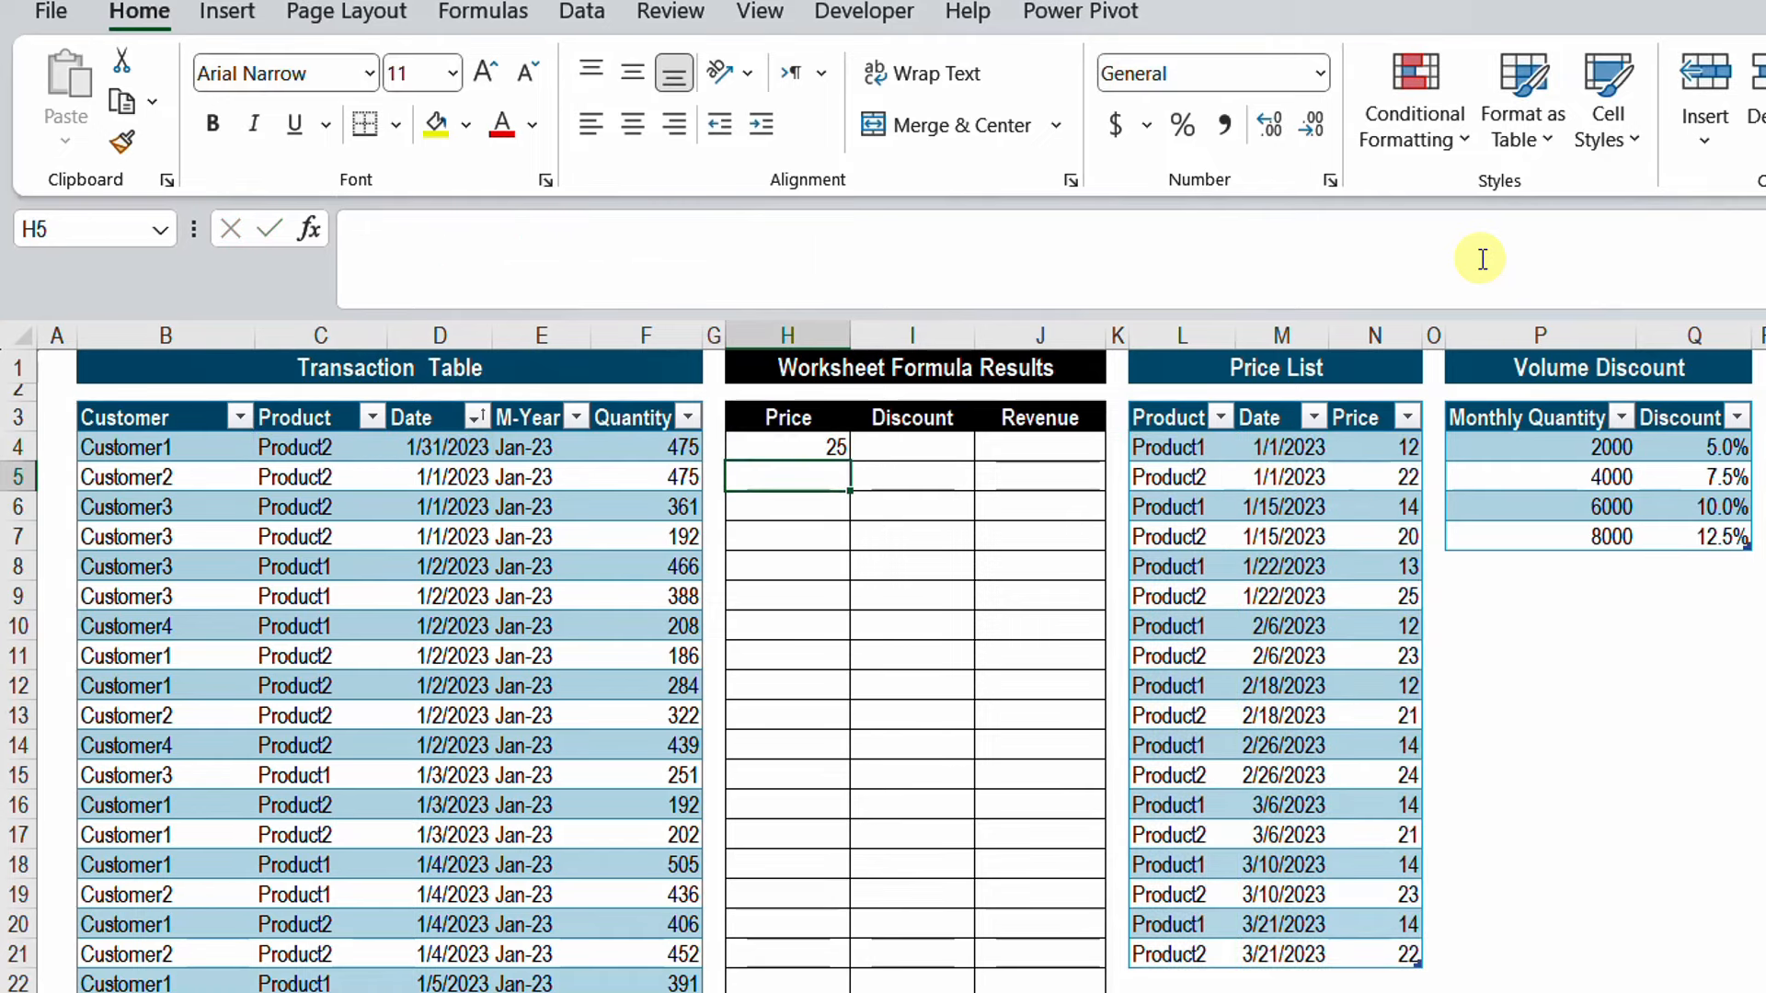
# Restore the date in D4 to 1/1/2023 by copying the date from D5
pyautogui.click(474, 477)
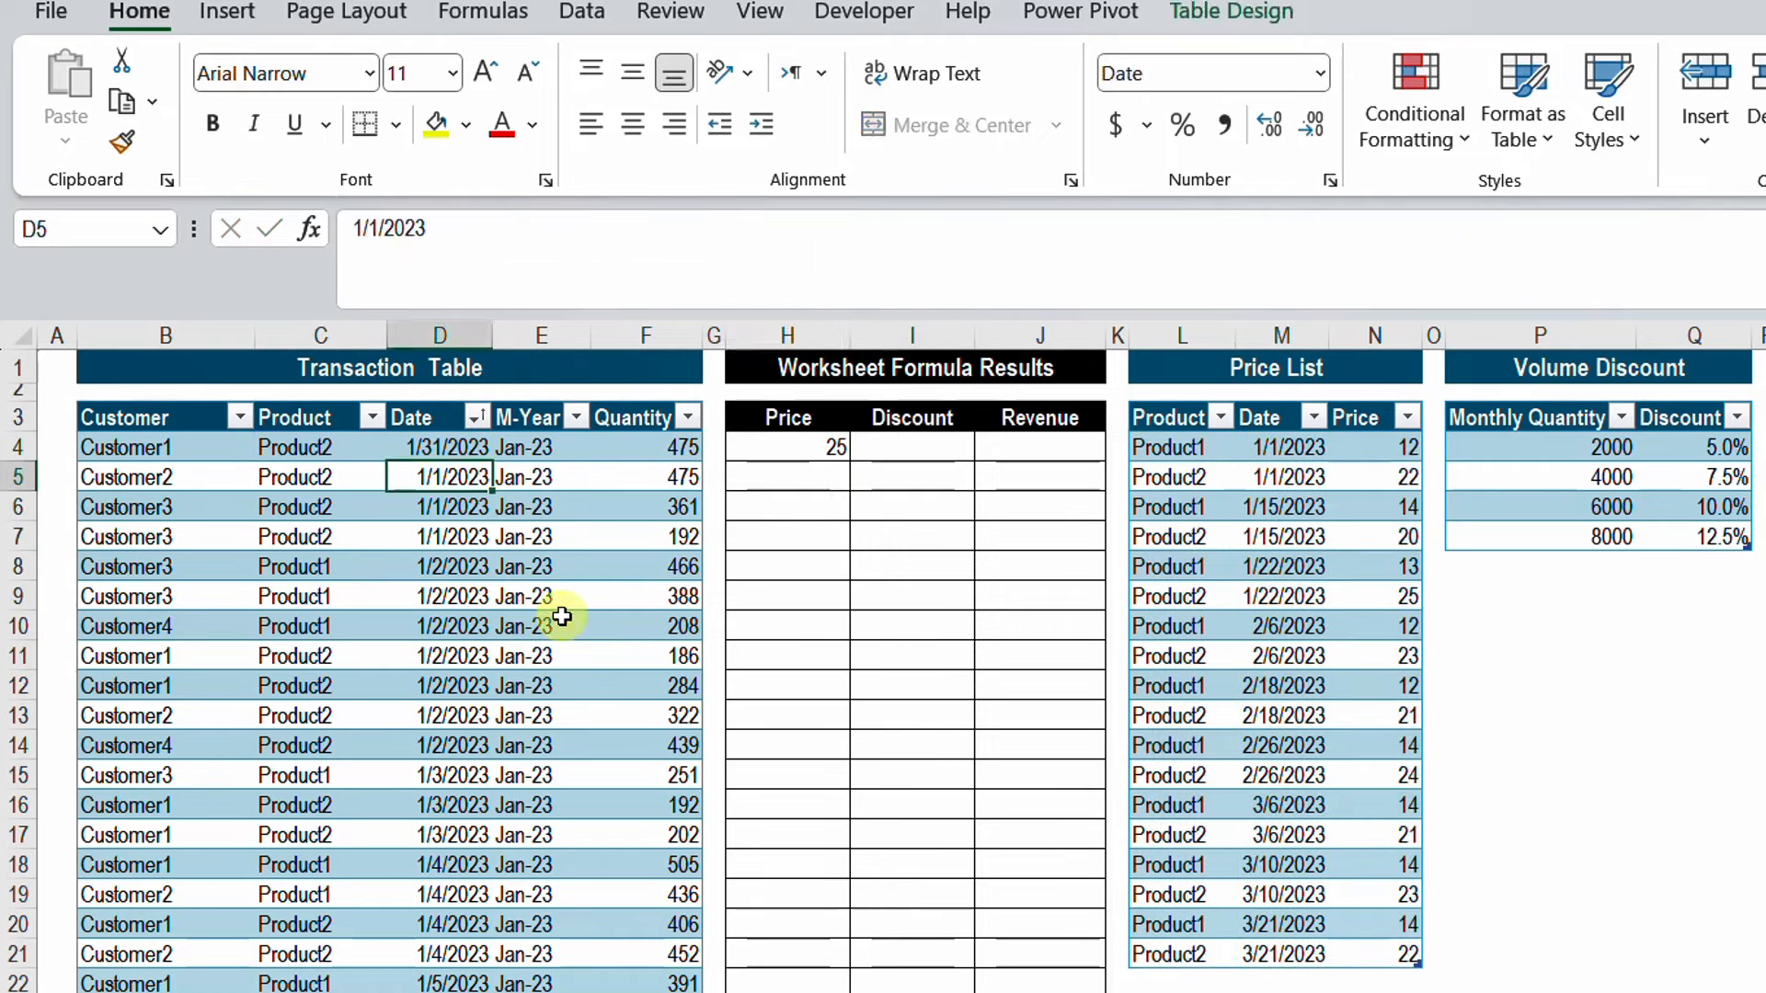
pyautogui.hotkey('ctrl', 'c')
pyautogui.press('Up')
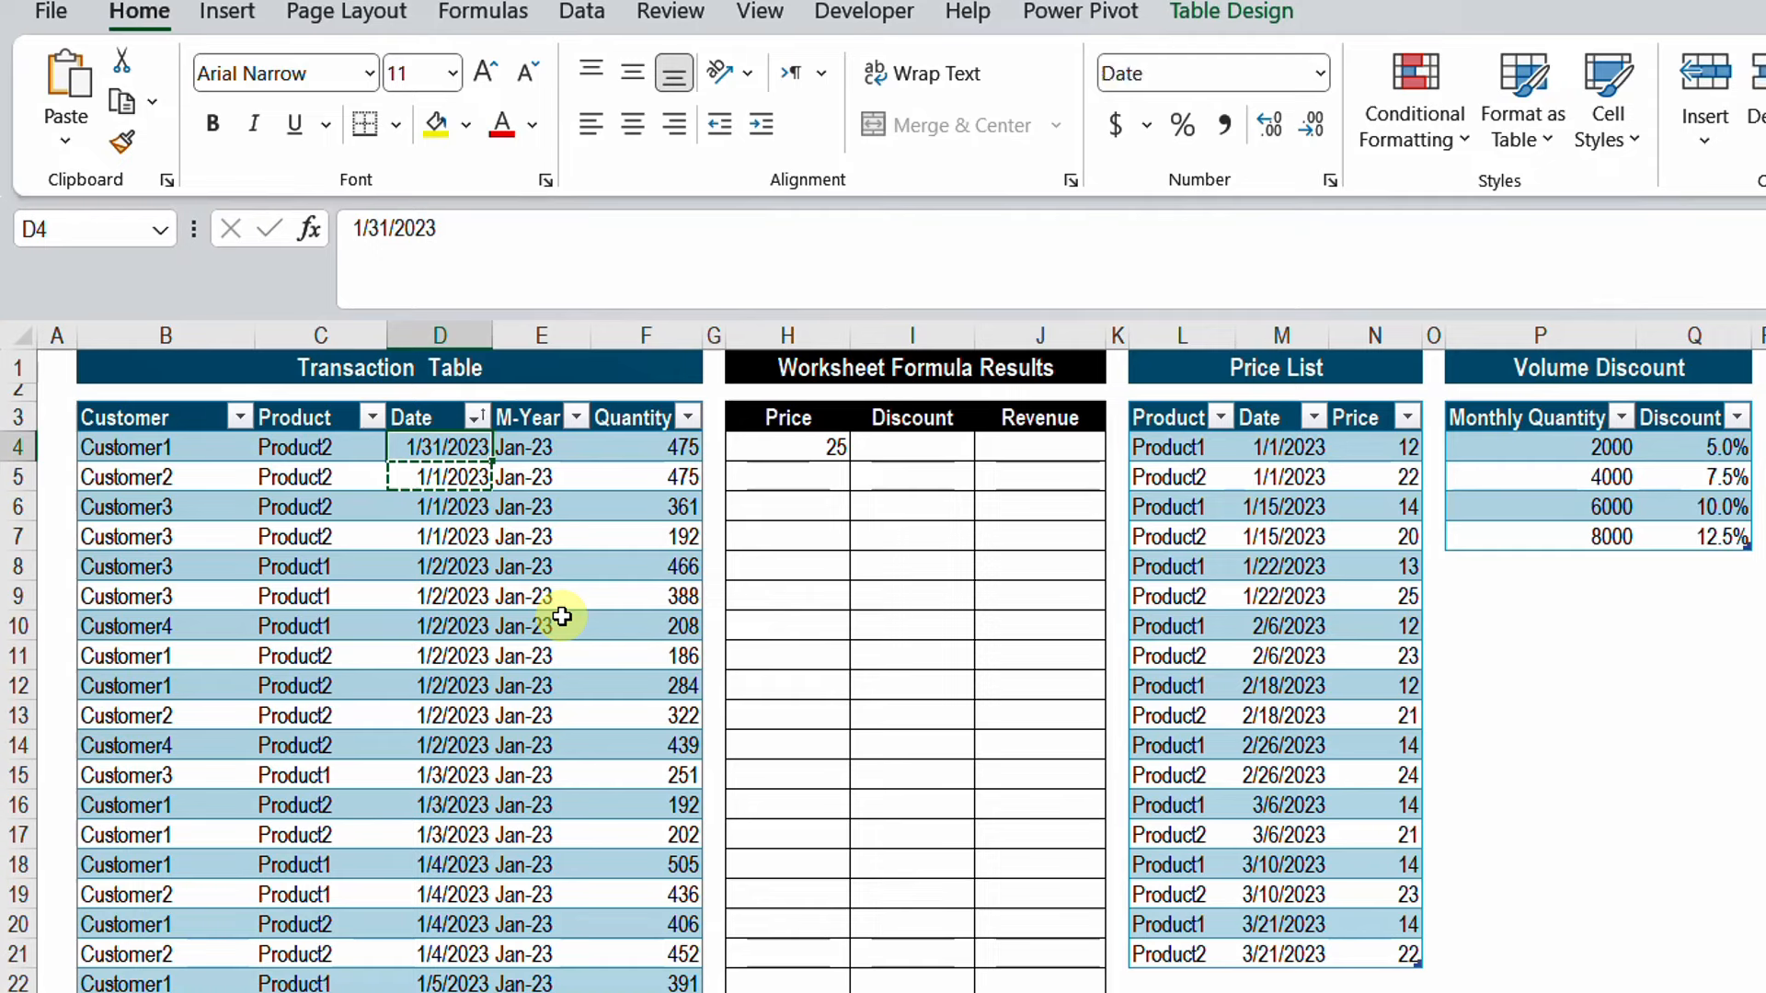
pyautogui.hotkey('ctrl', 'v')
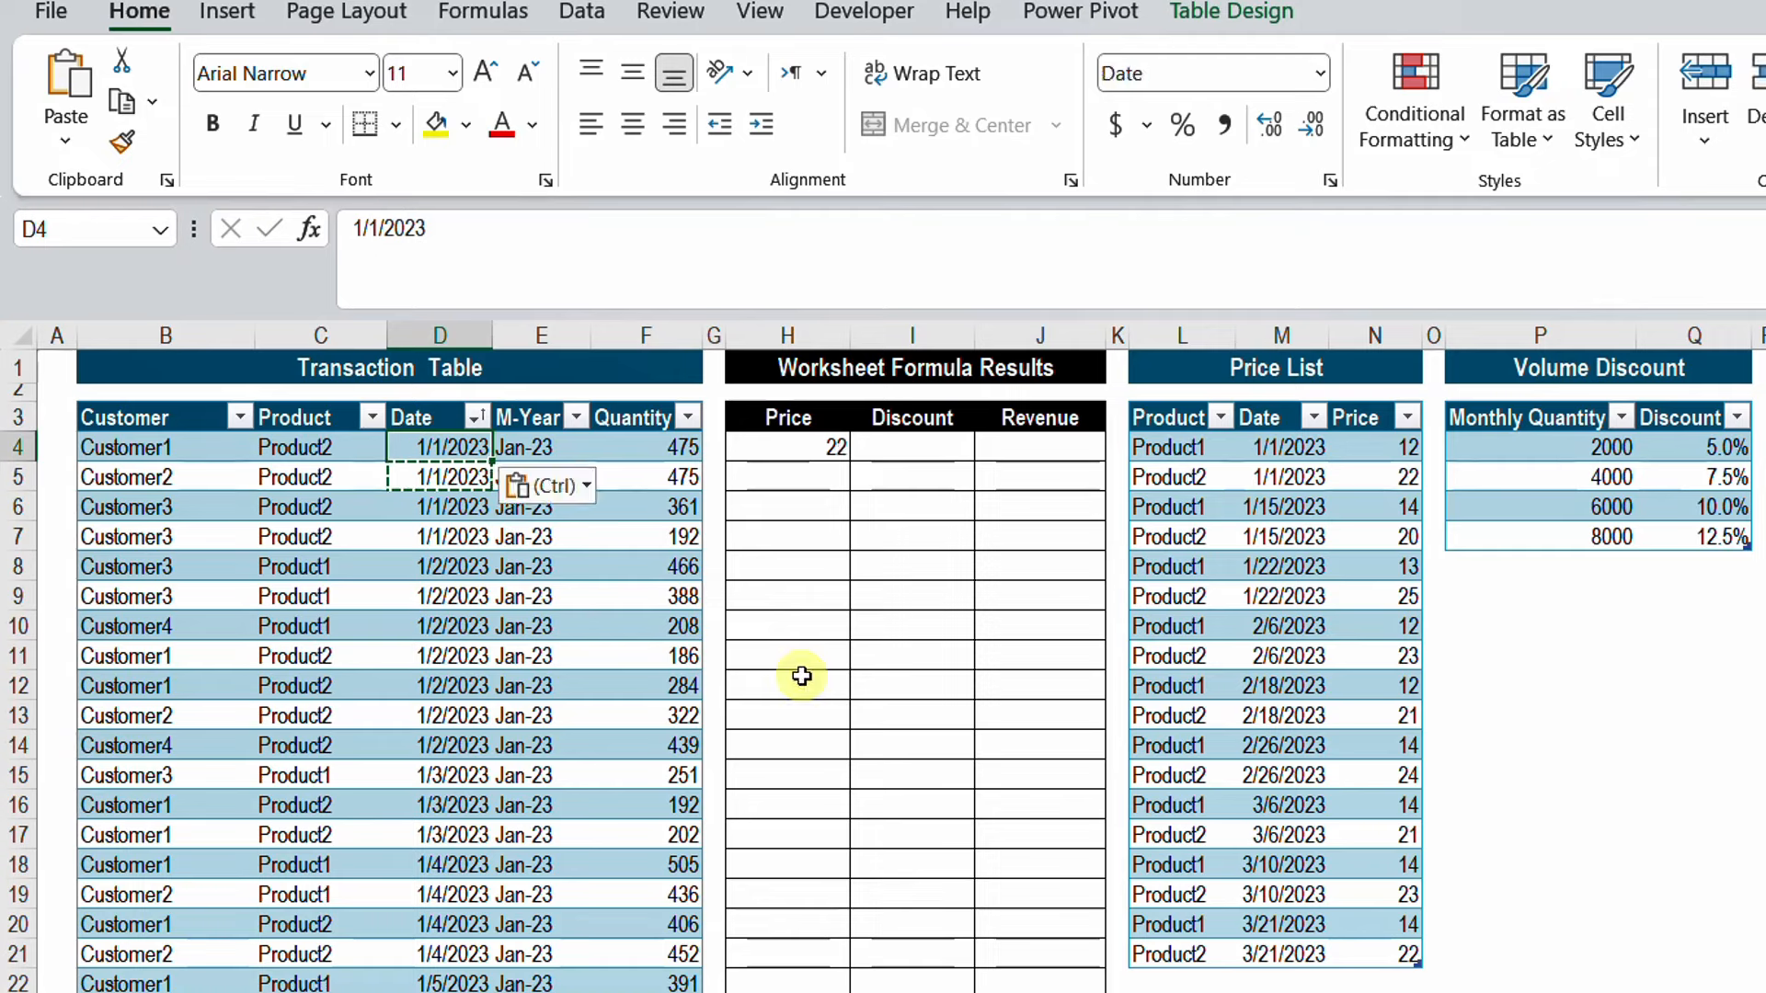
# Fill the CHOOSEROWS price formula from H4 down the Price column to H363, the last transaction row
pyautogui.click(836, 453)
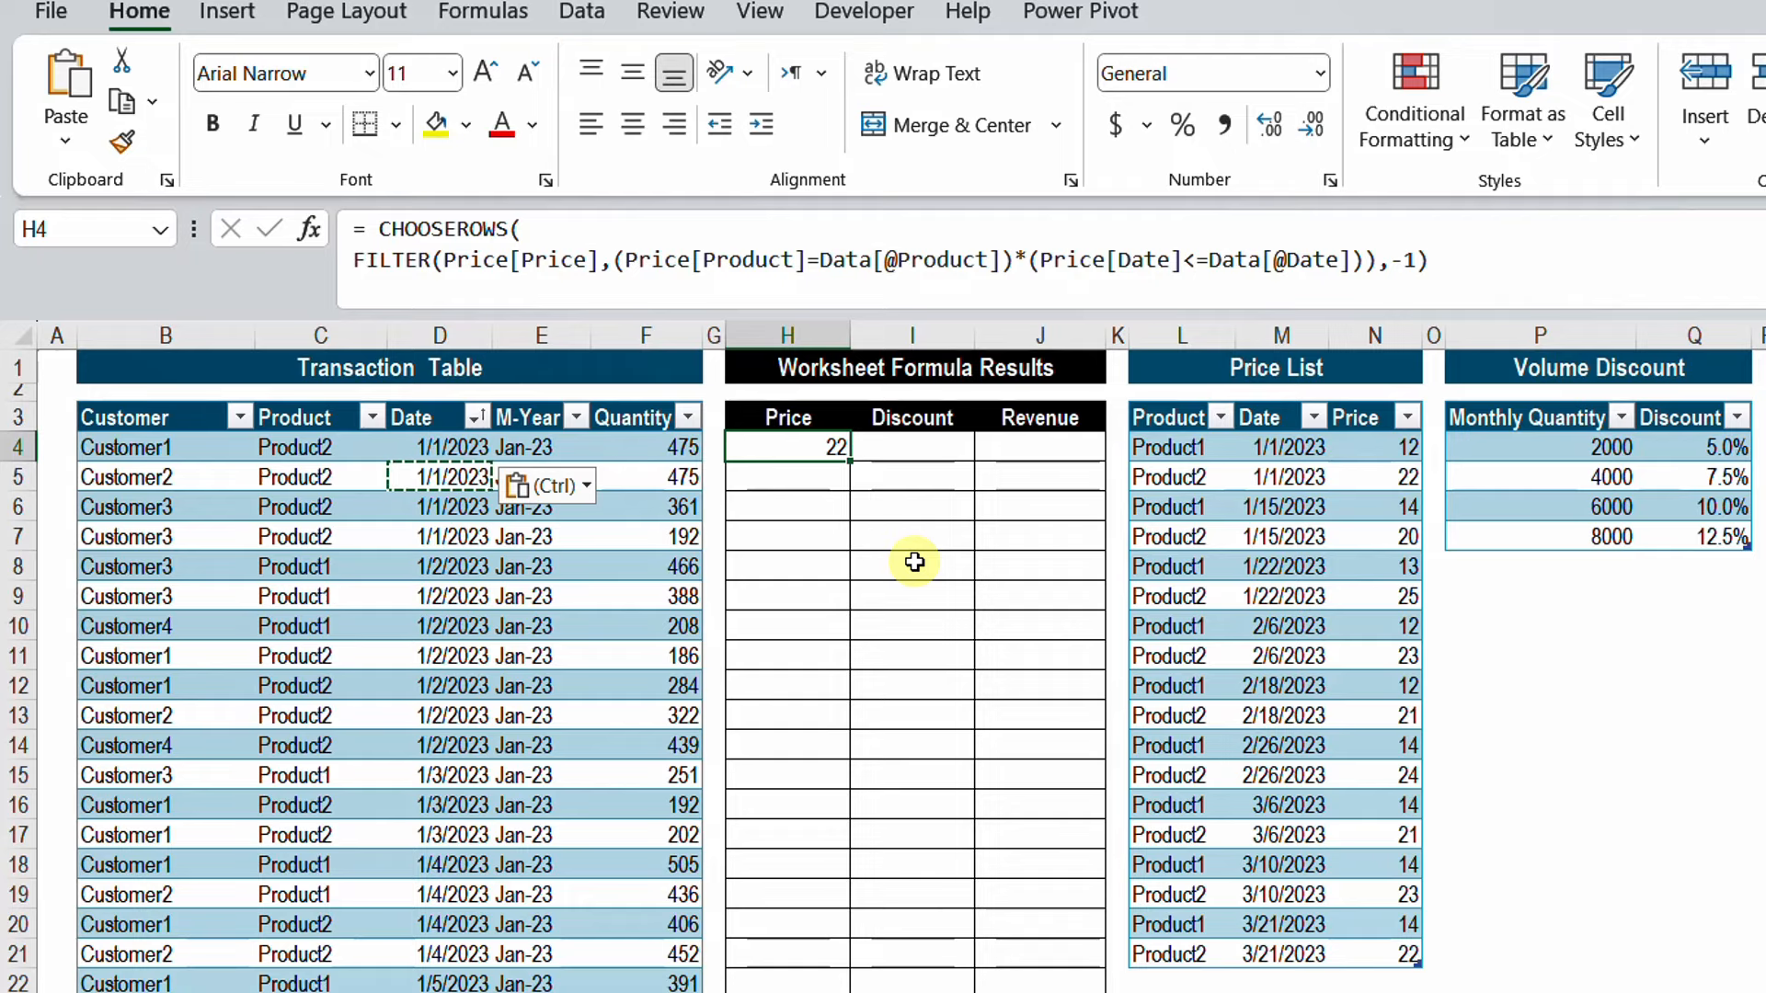
pyautogui.press('Left')
pyautogui.press('Left')
pyautogui.hotkey('ctrl', 'Down')
pyautogui.press('Right')
pyautogui.press('Right')
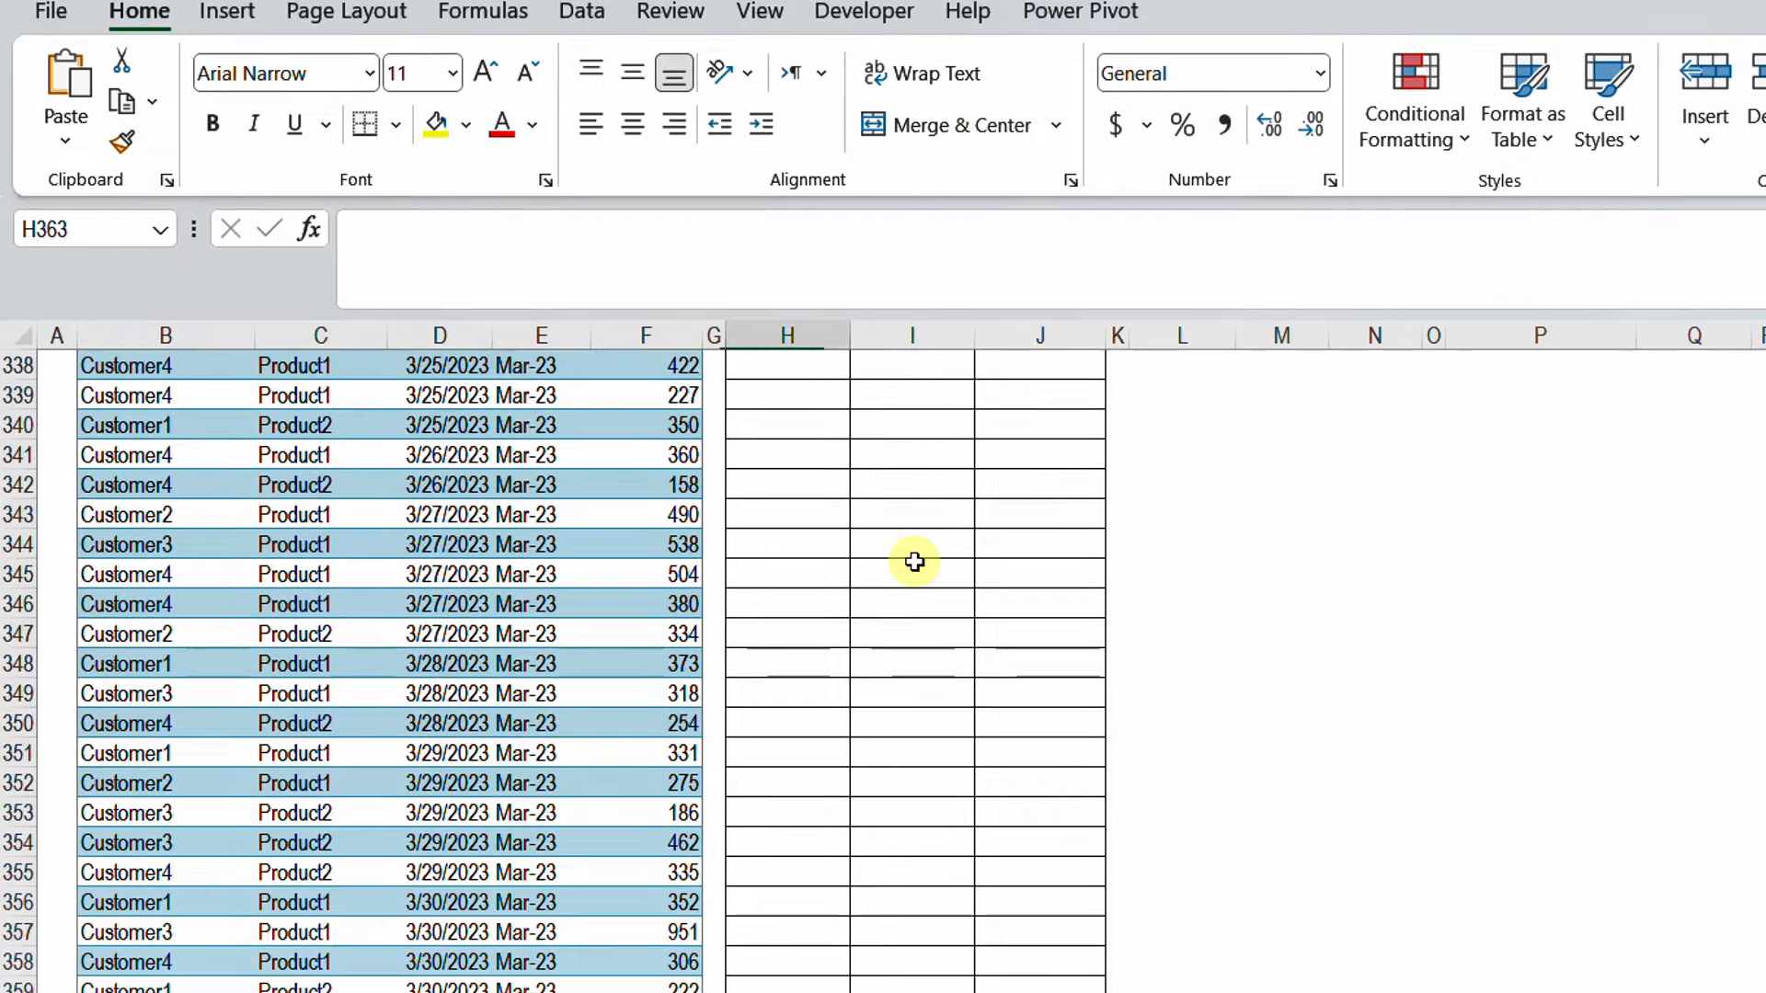
pyautogui.hotkey('ctrl', 'shift', 'Up')
pyautogui.hotkey('ctrl', 'd')
pyautogui.hotkey('ctrl', 'Up')
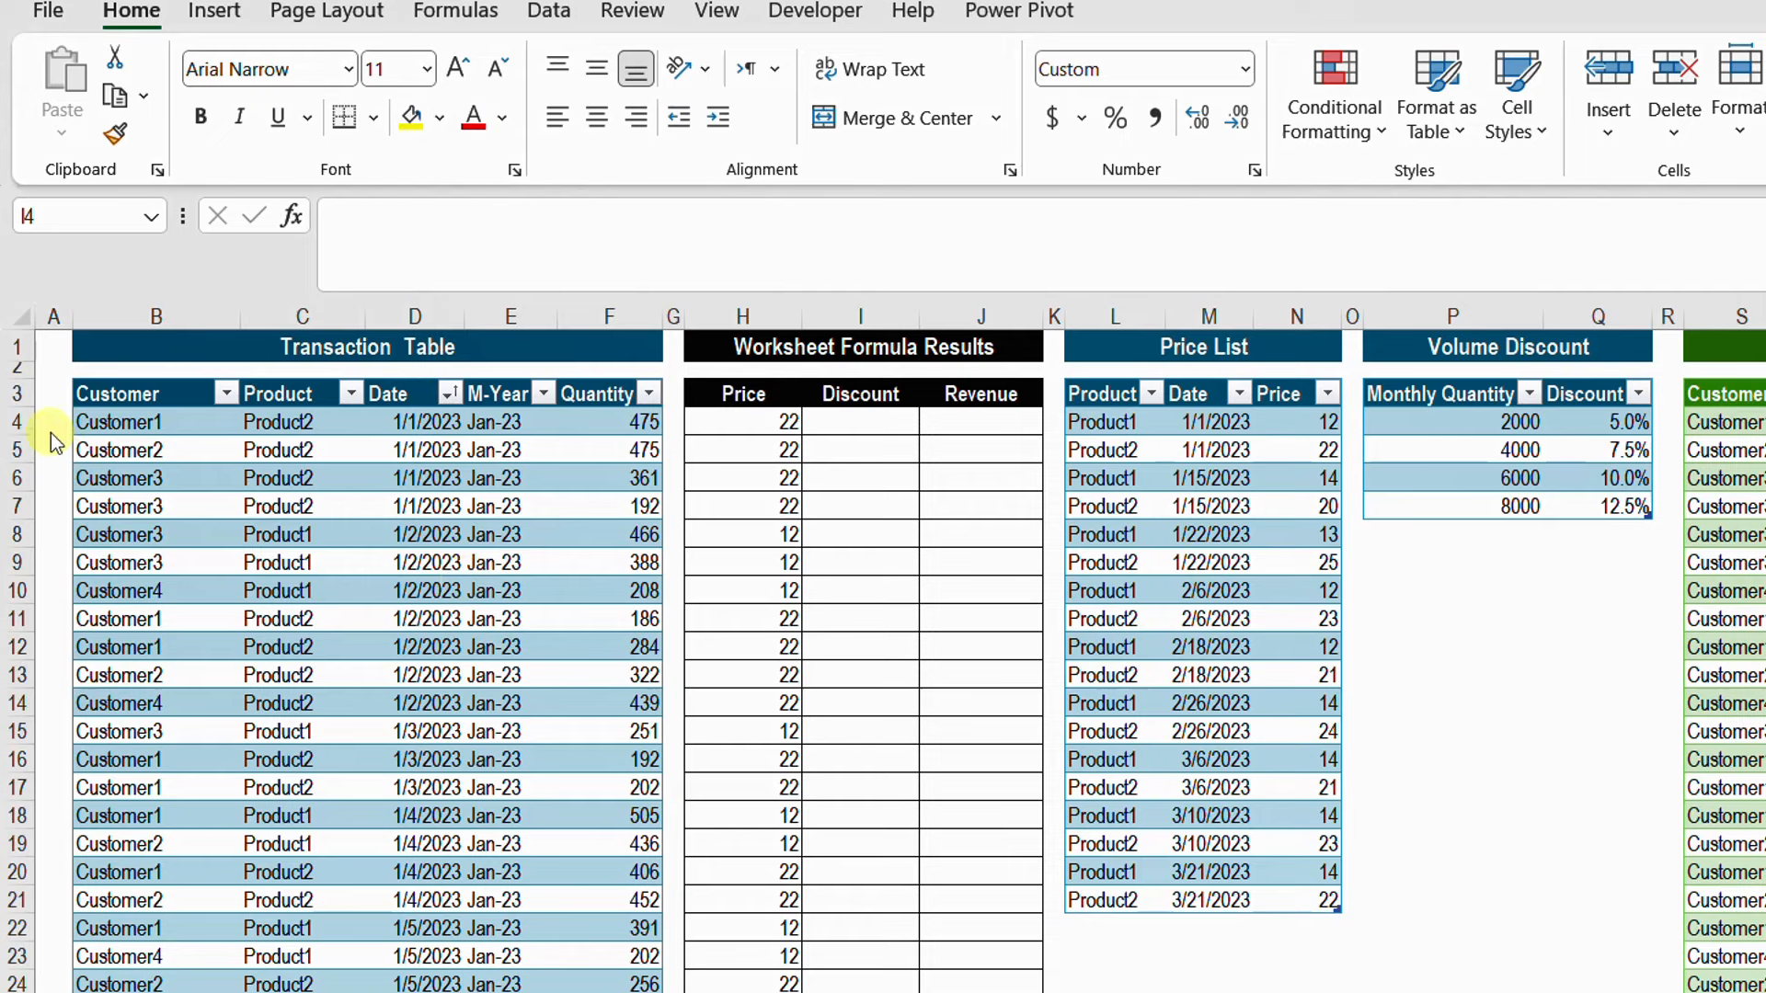
pyautogui.moveTo(51, 407)
pyautogui.mouseDown()
pyautogui.moveTo(129, 430)
pyautogui.moveTo(317, 435)
pyautogui.mouseUp()
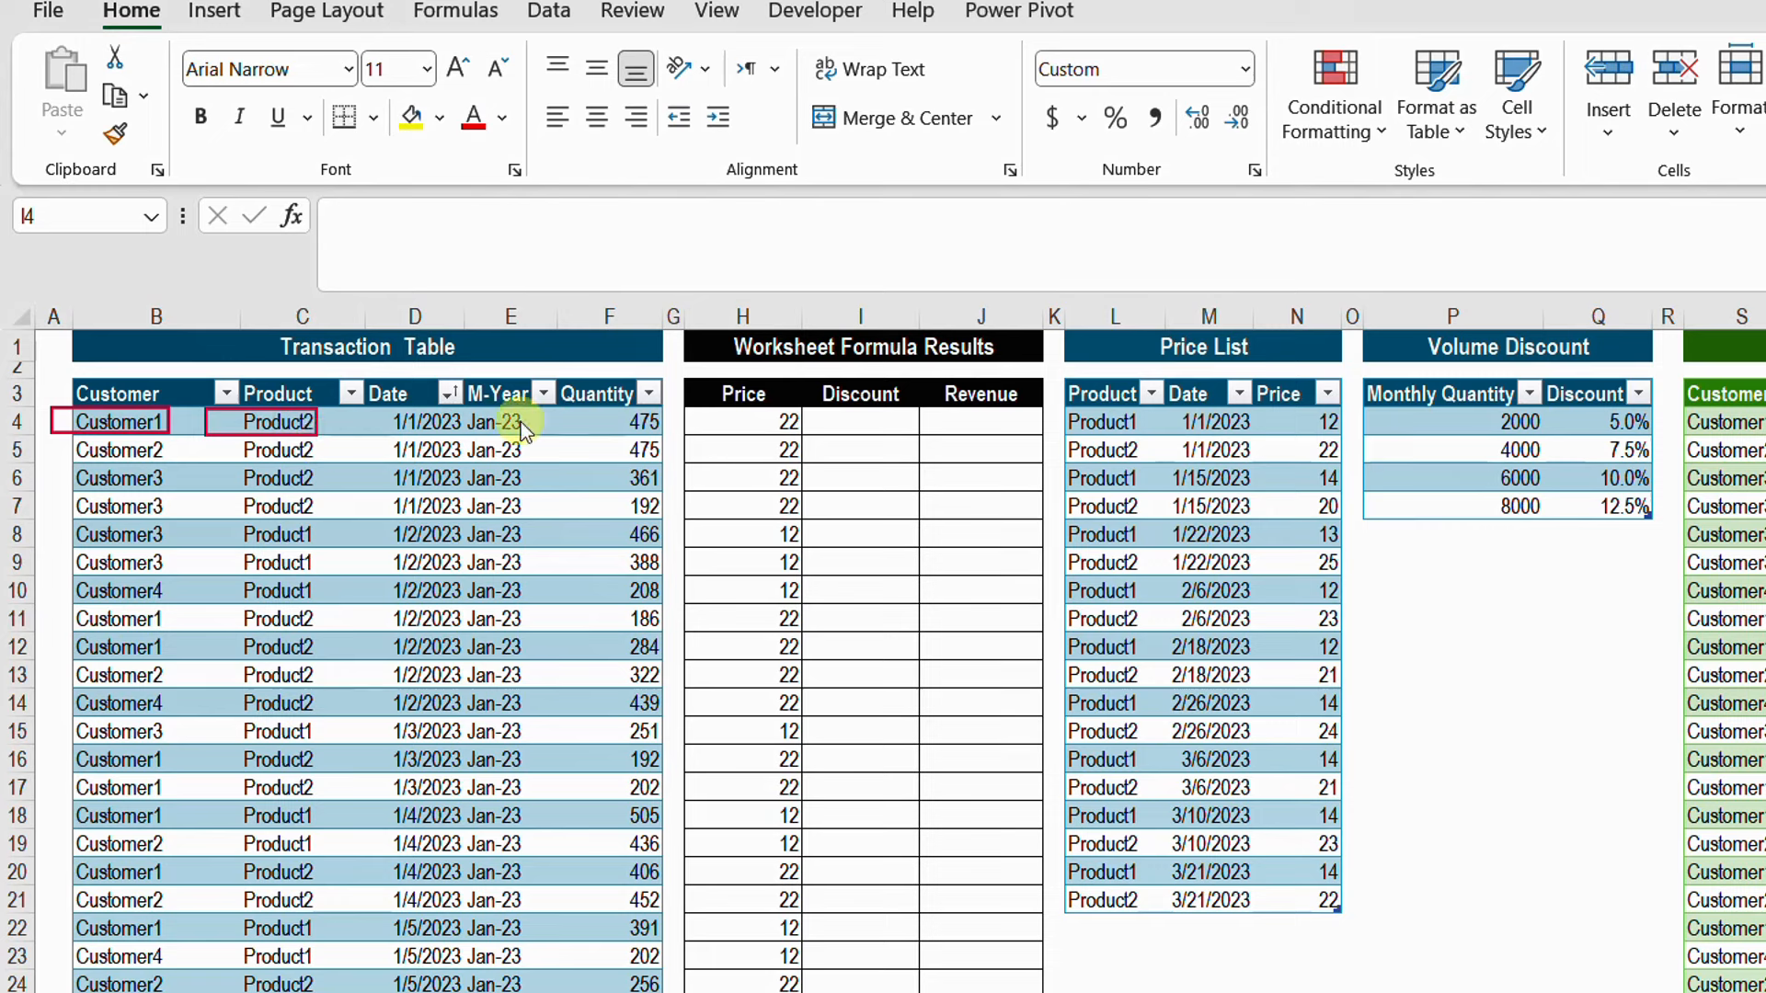
pyautogui.moveTo(467, 408); pyautogui.dragTo(531, 446)
pyautogui.press('Escape')
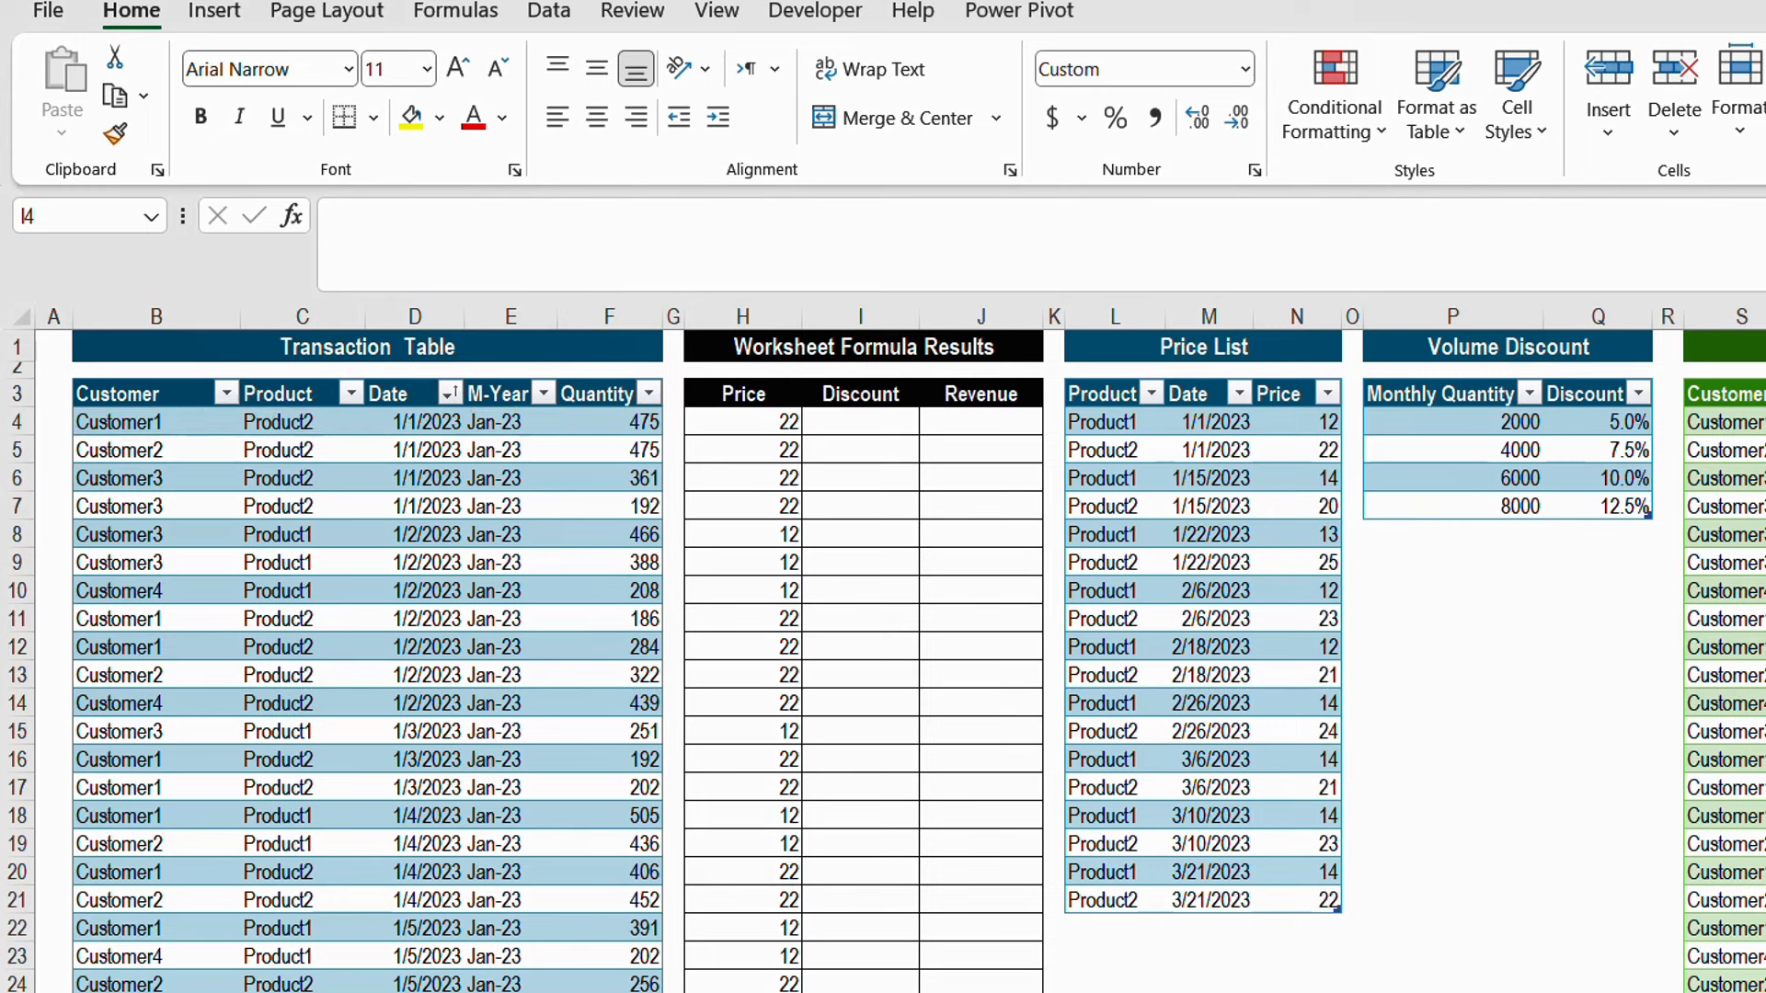
# Start a SUMIFS formula in I4, the first Discount cell, with the transaction table's Quantity column as the sum range
pyautogui.click(858, 416)
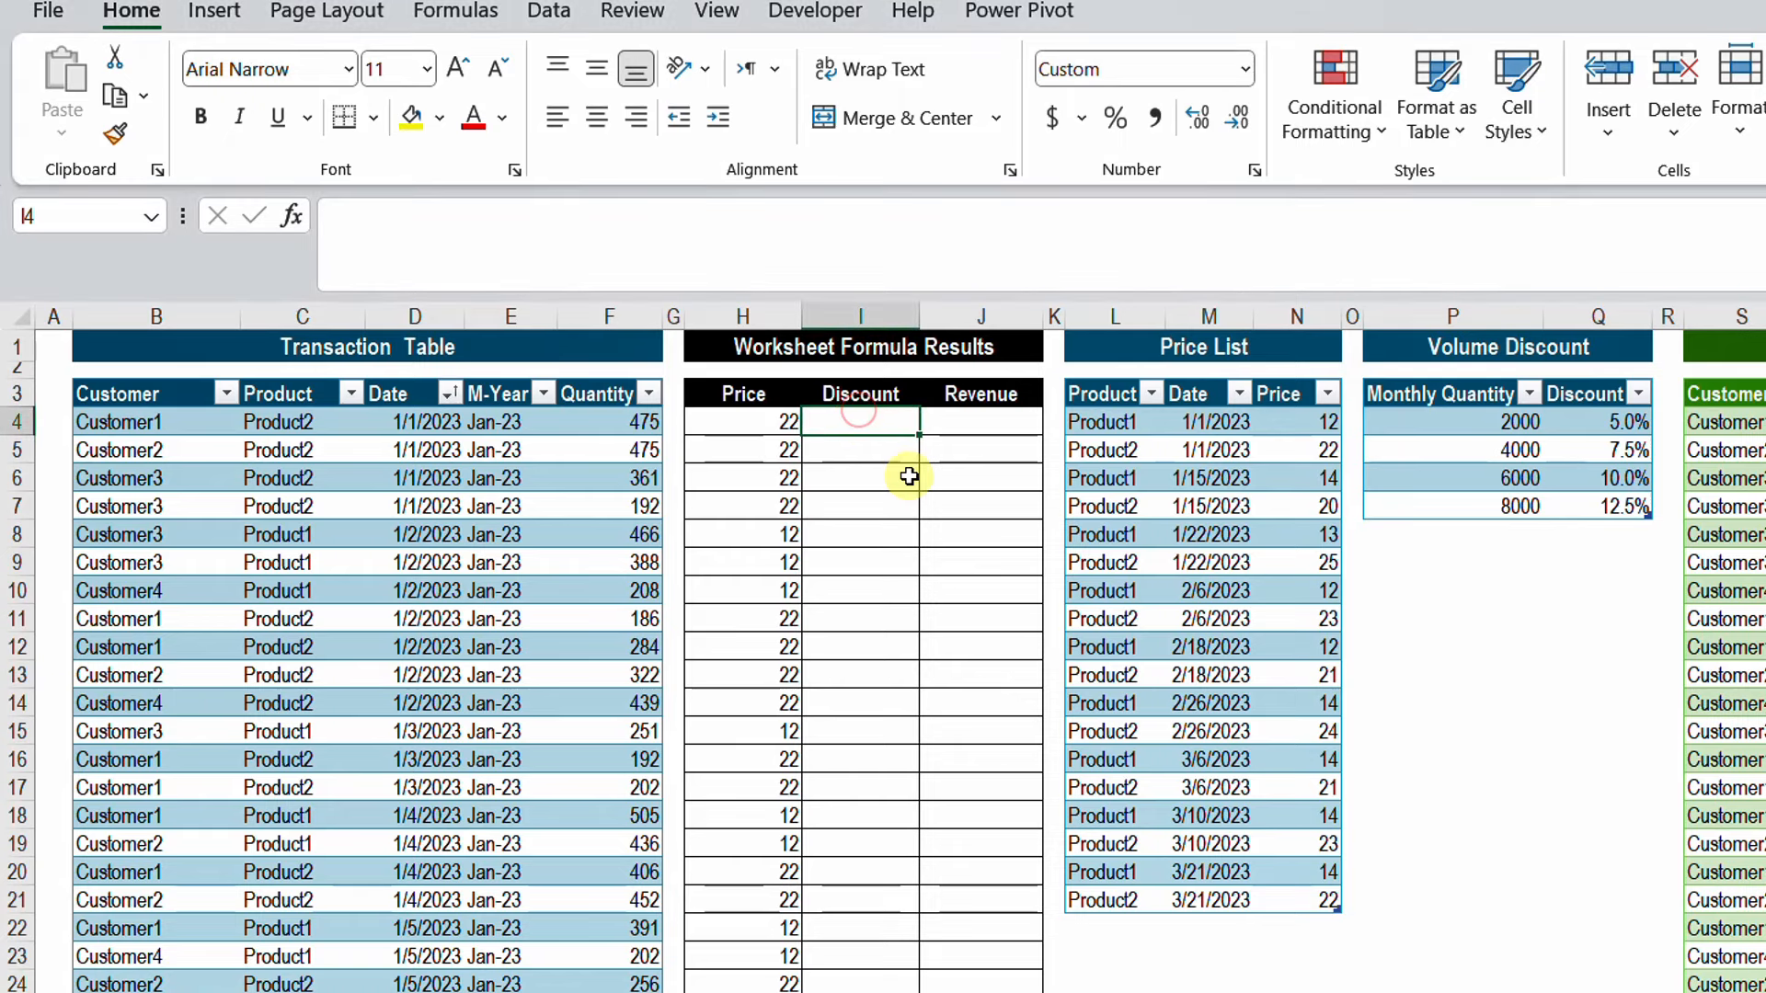
pyautogui.write('=s')
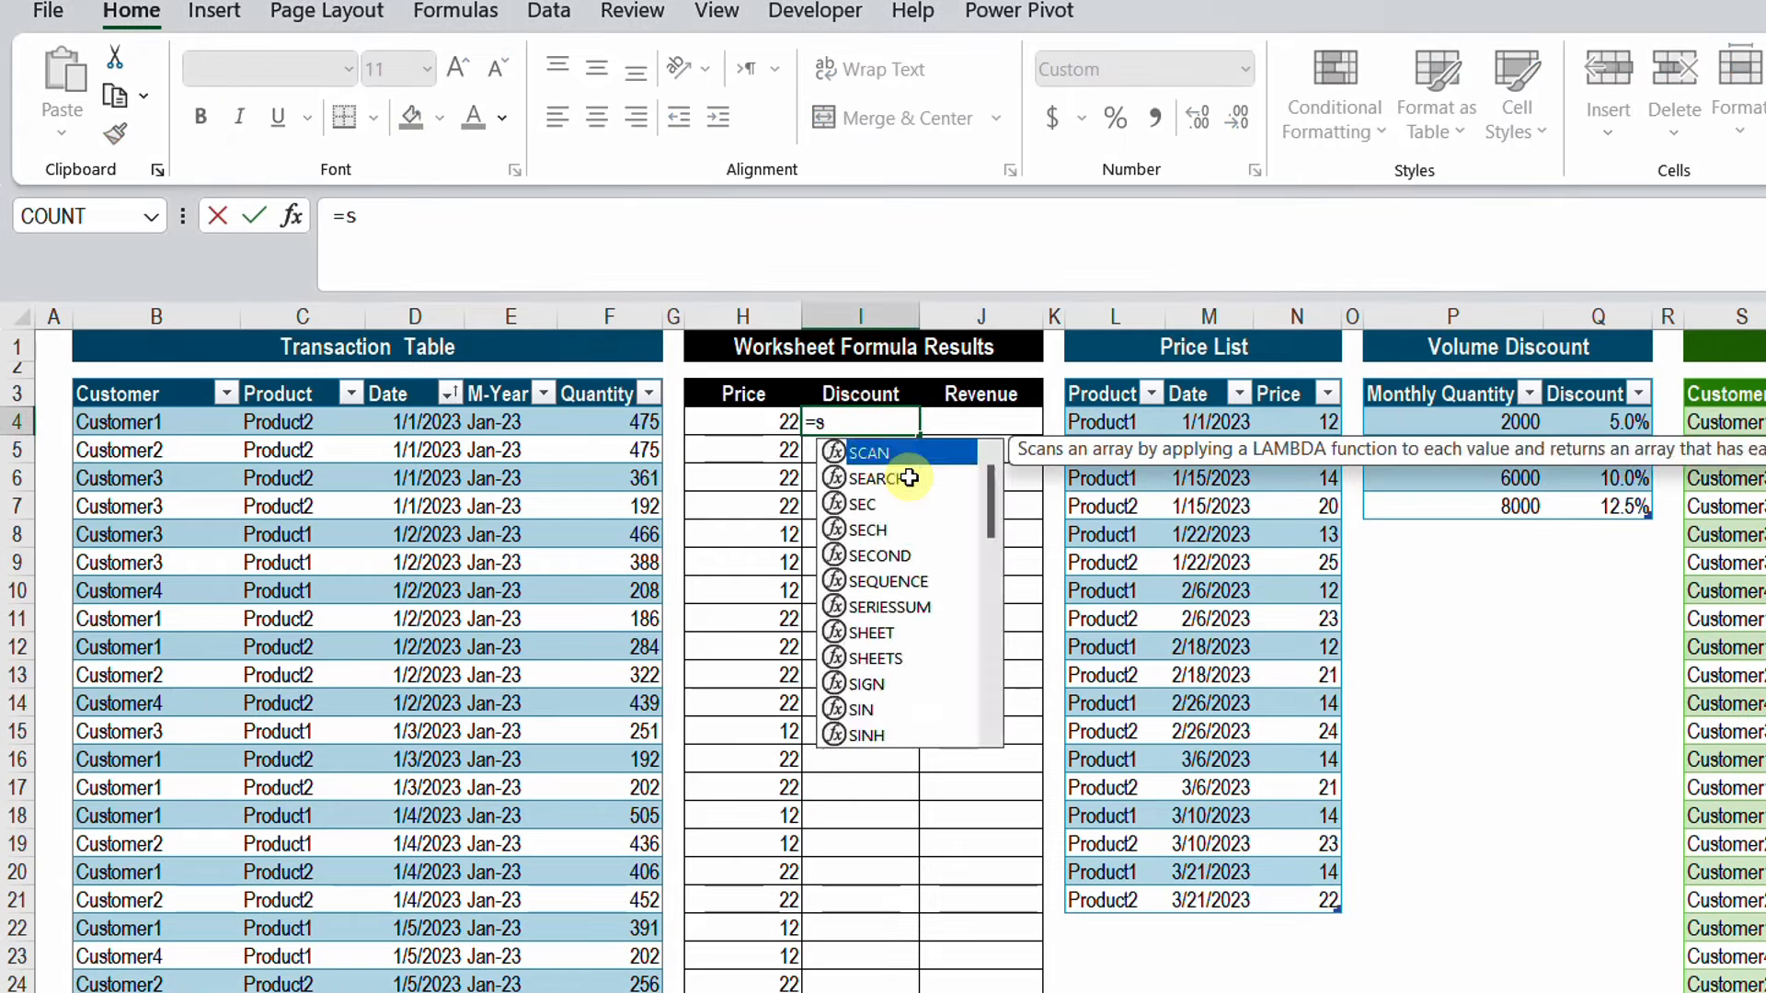
pyautogui.write('umifs')
pyautogui.press('Tab')
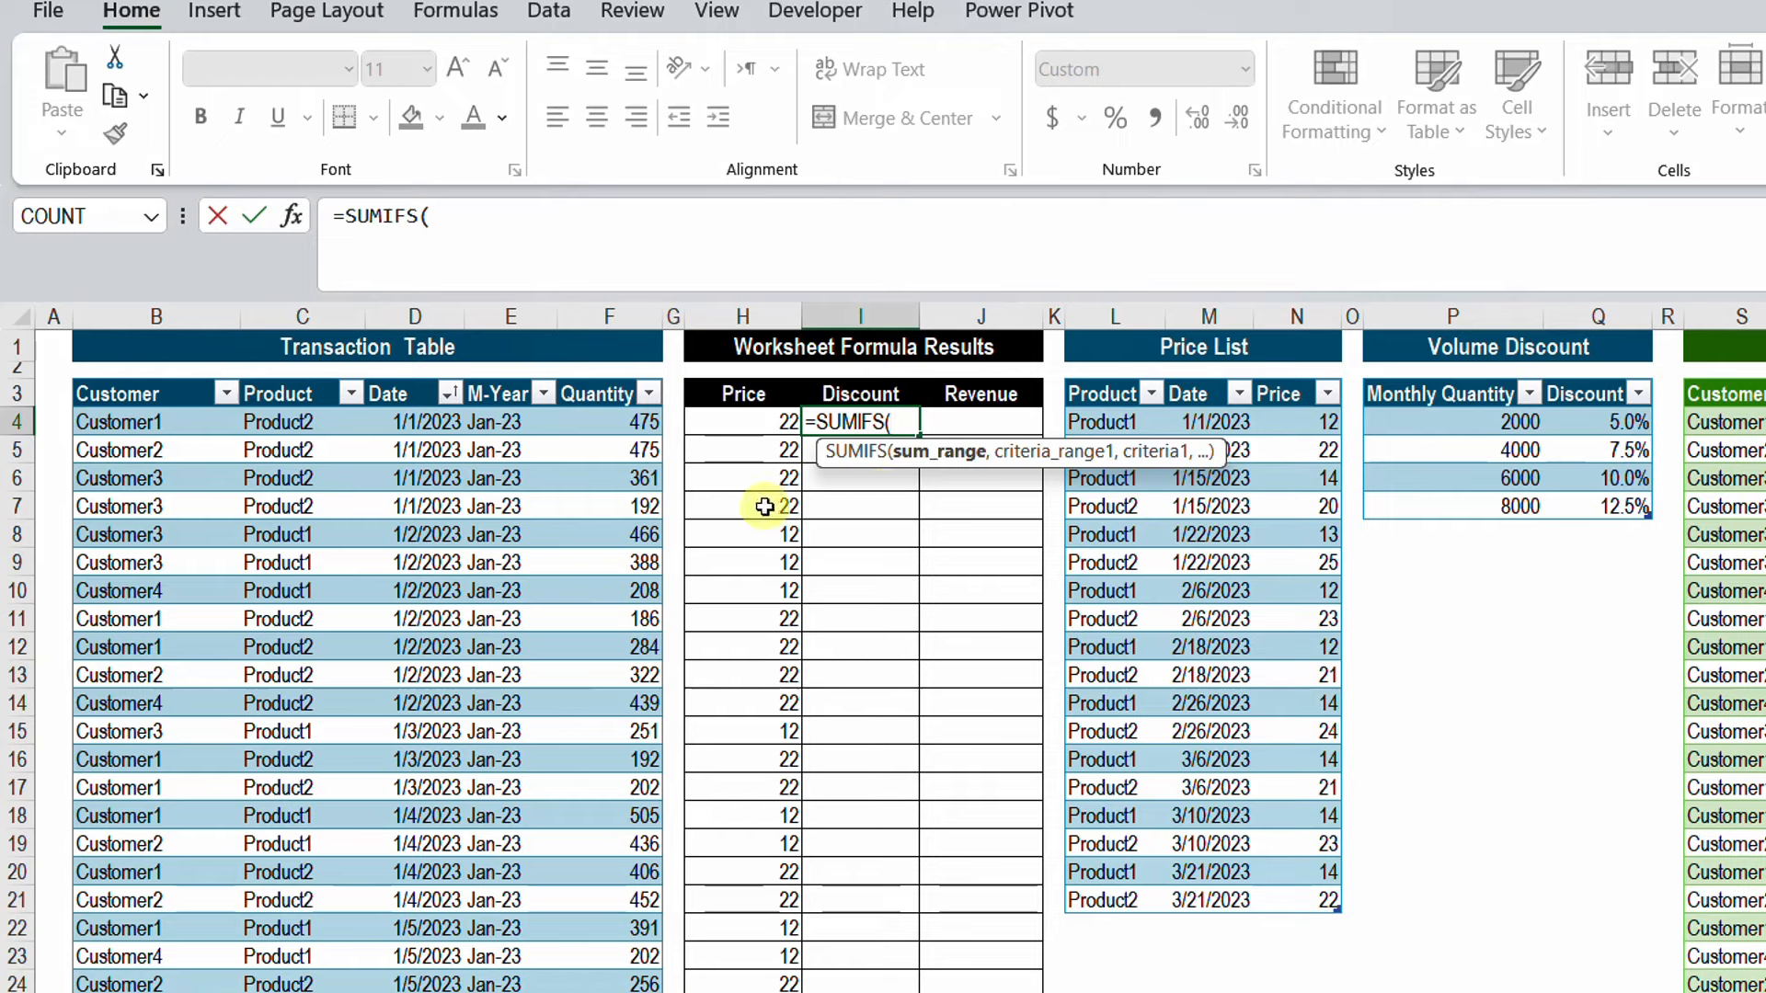
pyautogui.click(603, 376)
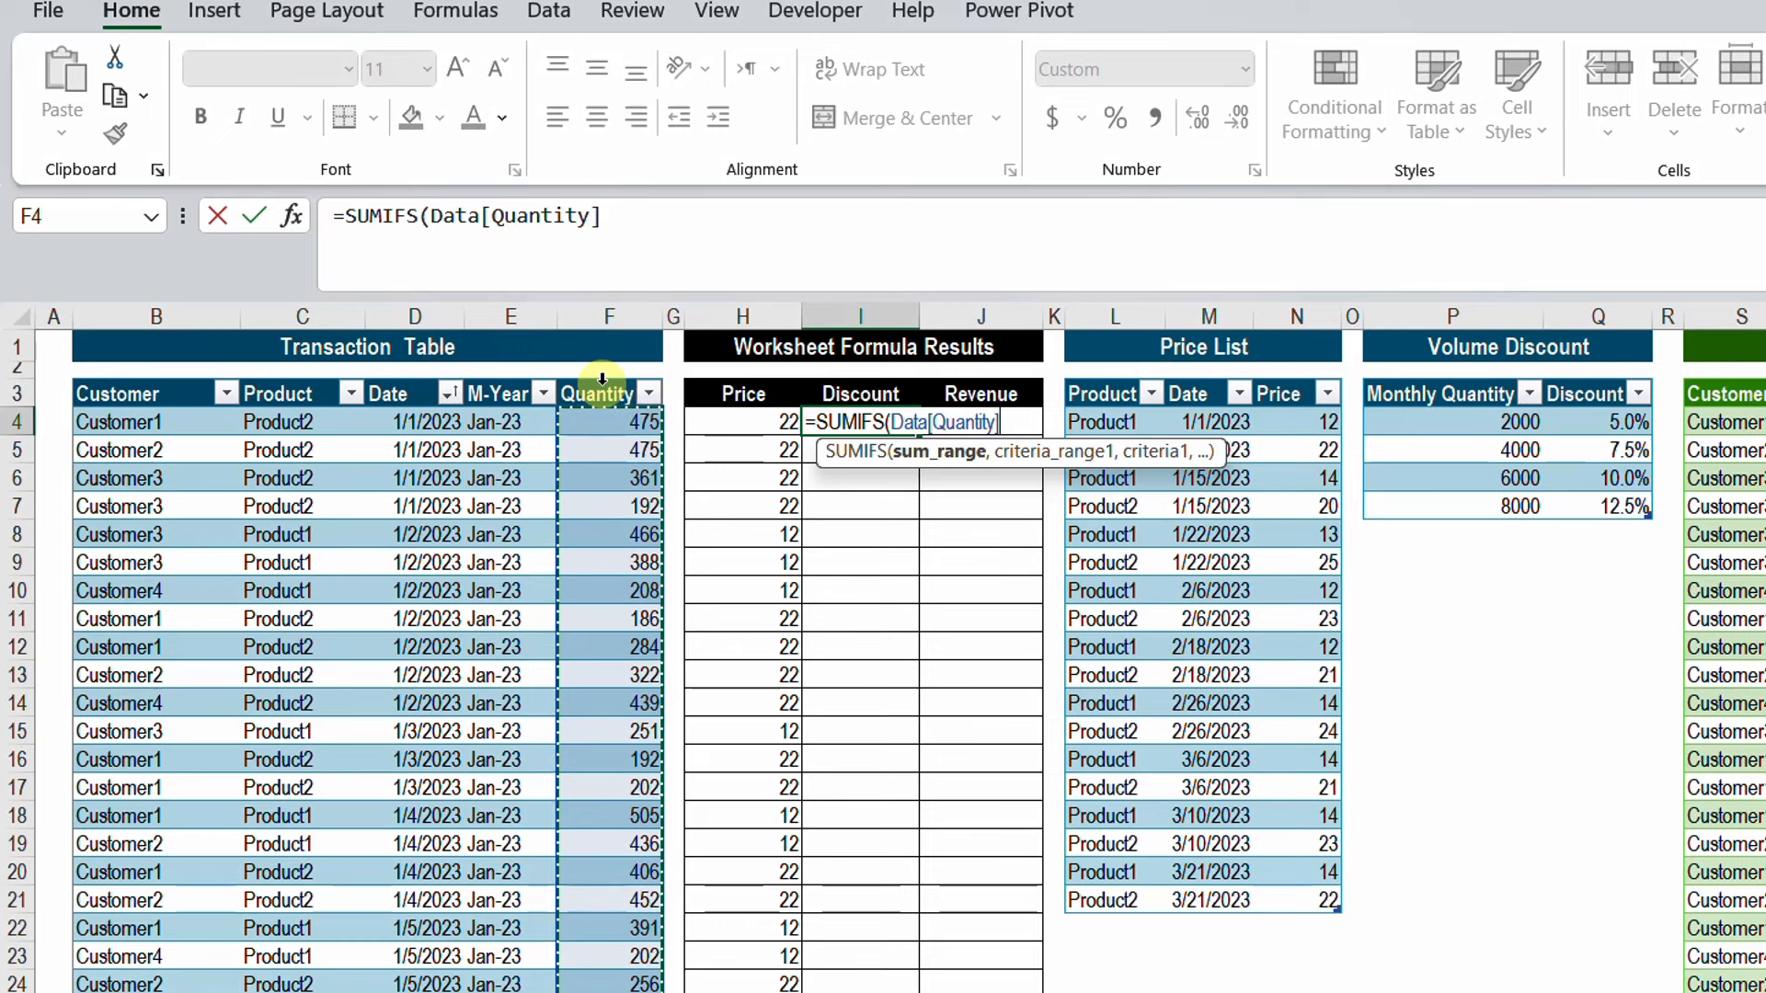
pyautogui.write(',')
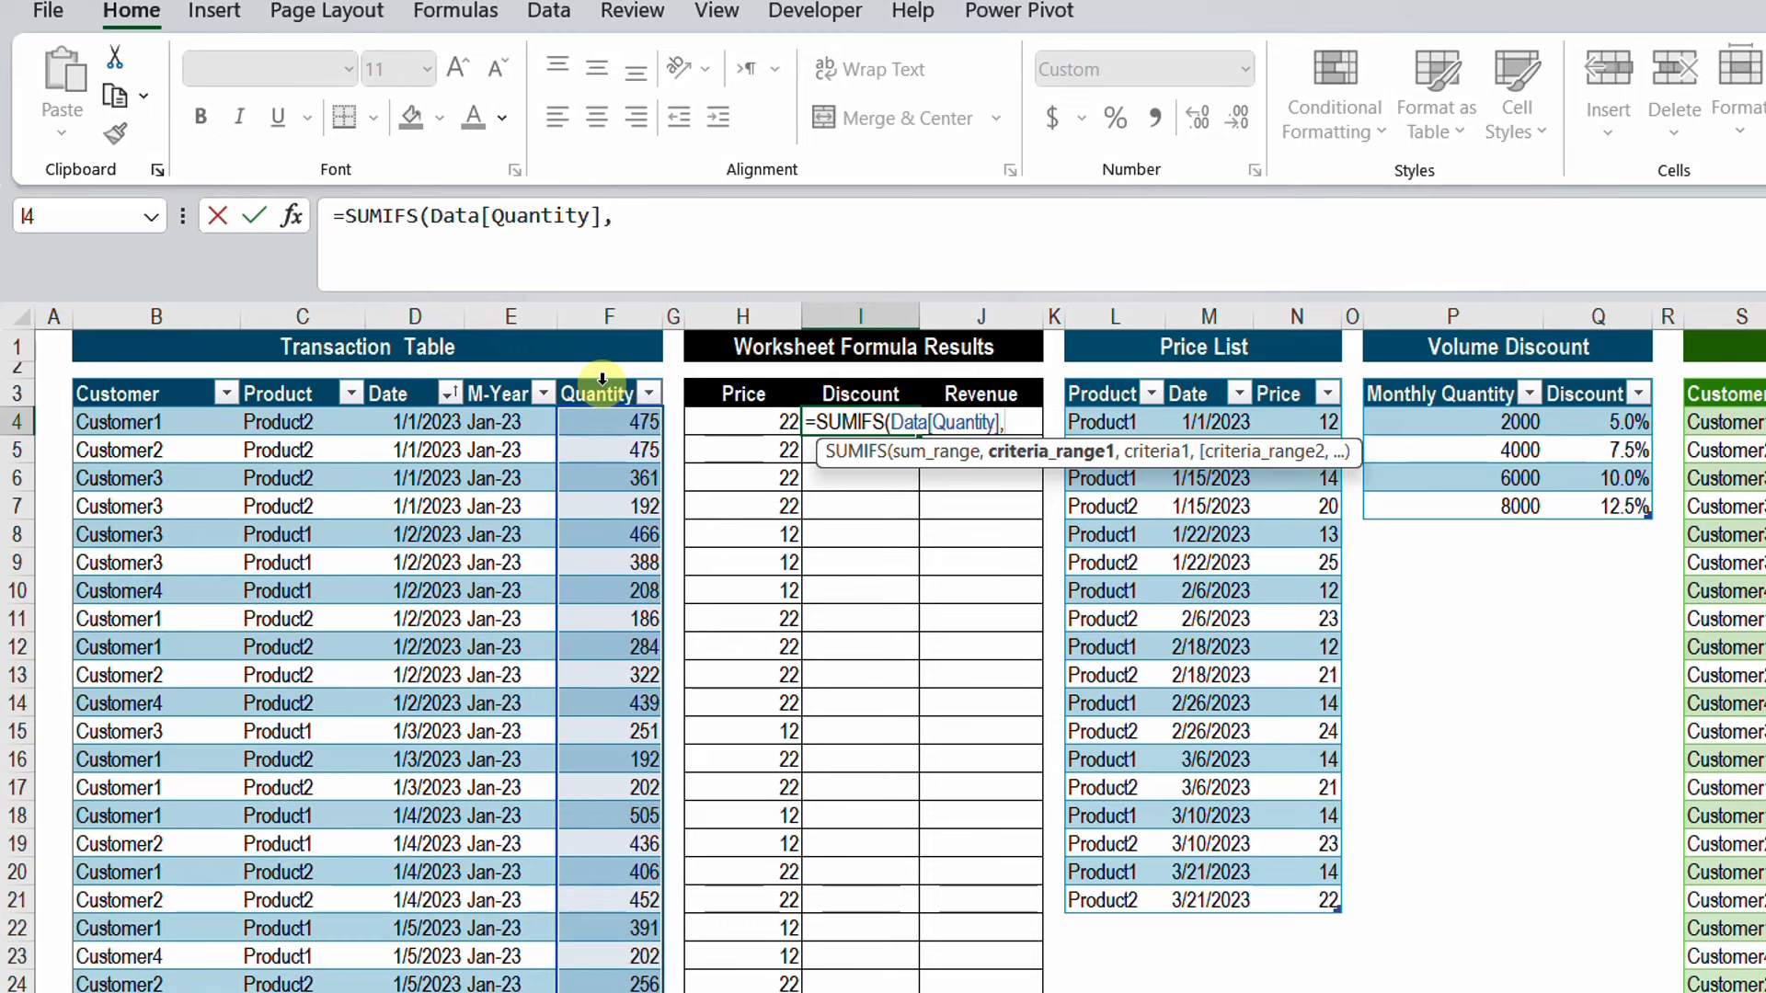
# Add SUMIFS criteria matching the Customer column to this row's customer and the Product column to this row's product
pyautogui.click(137, 382)
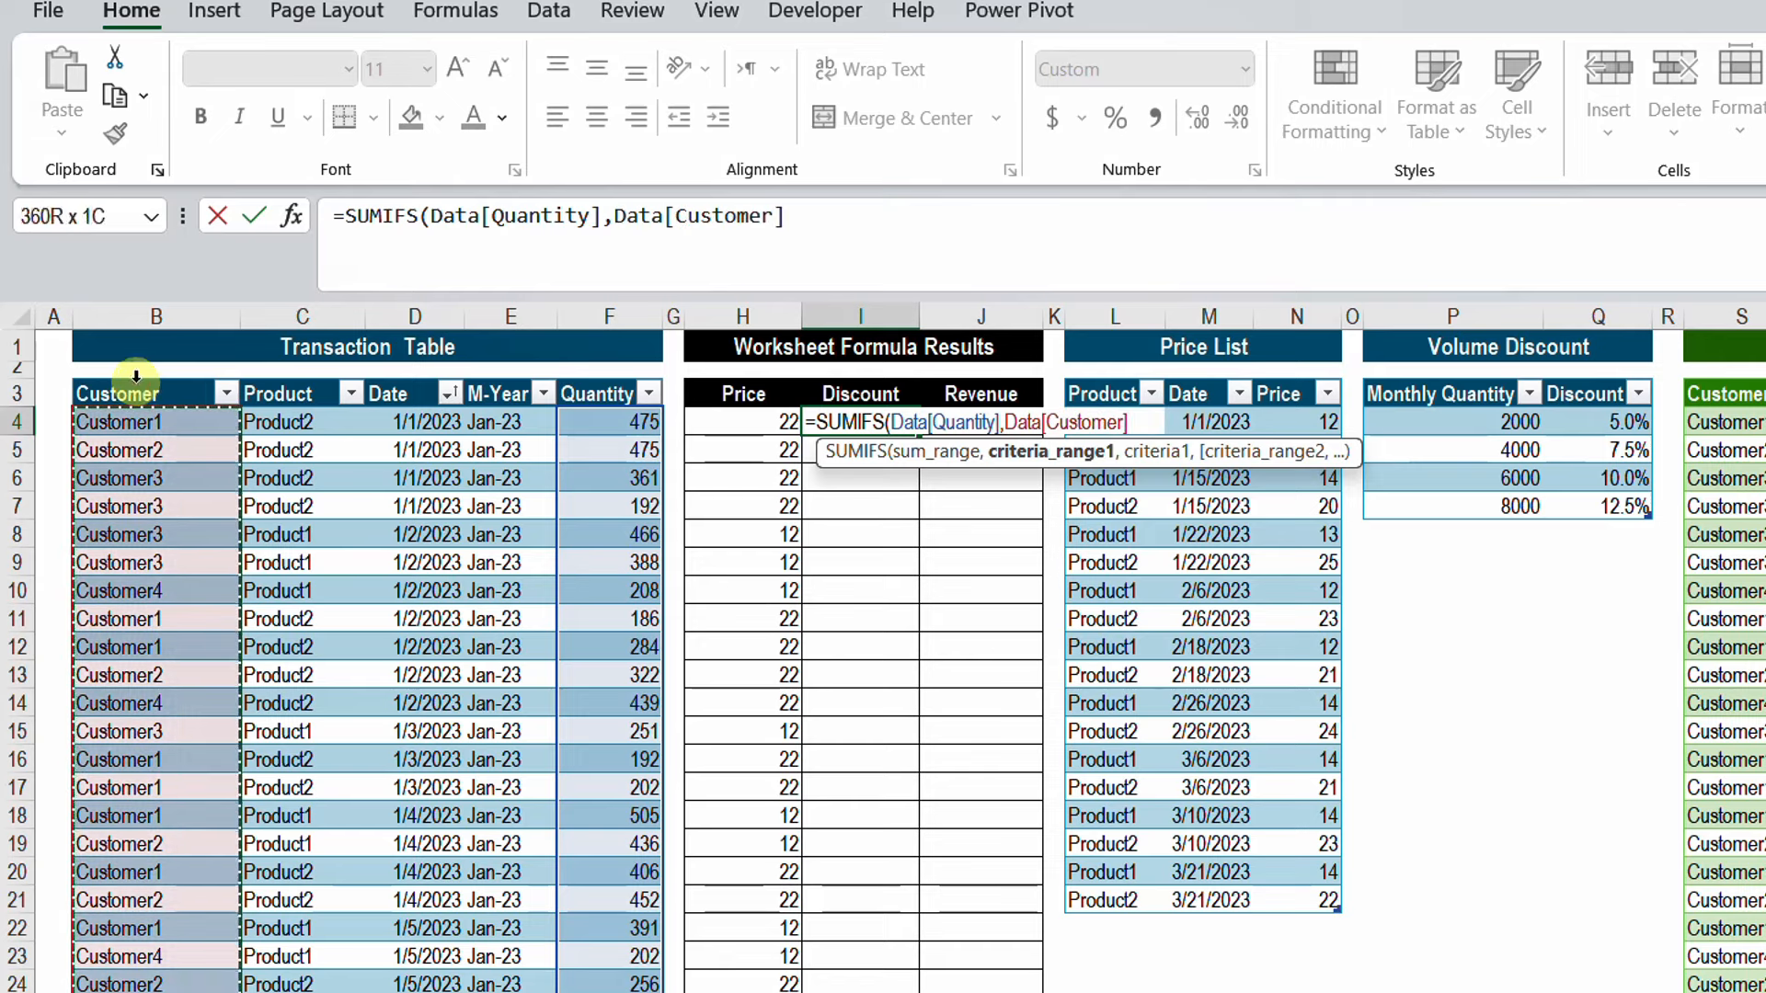
pyautogui.write(',')
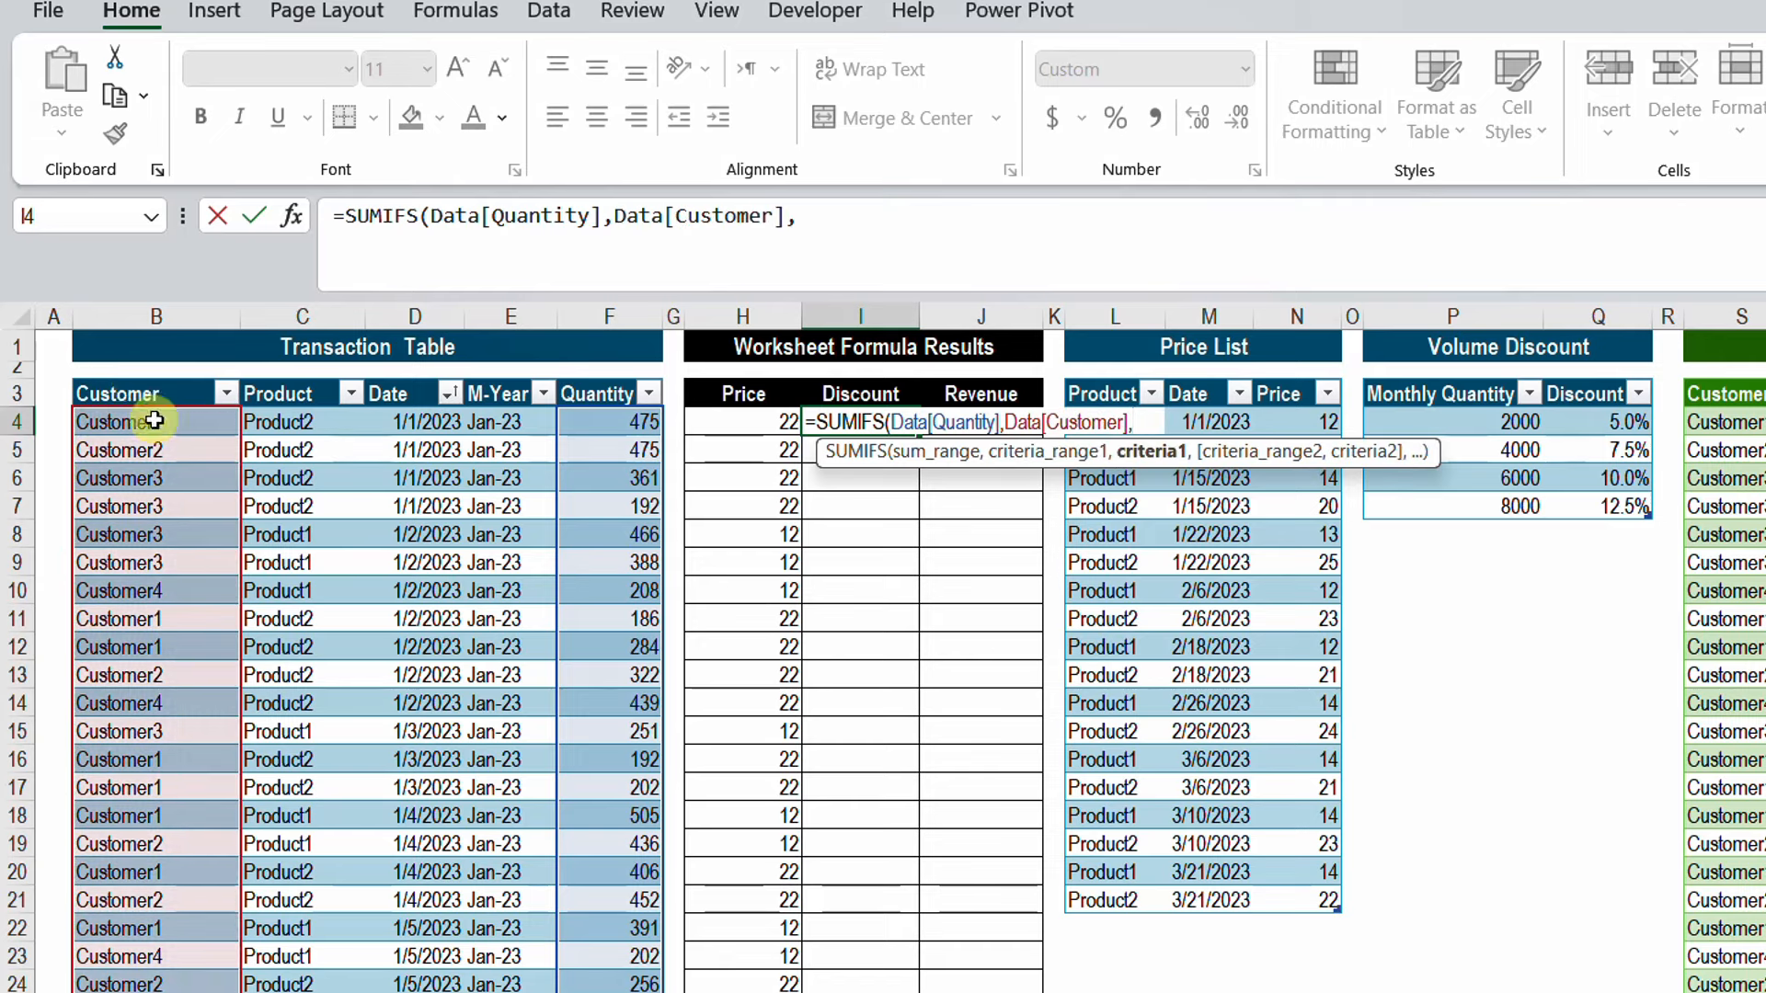
pyautogui.click(154, 420)
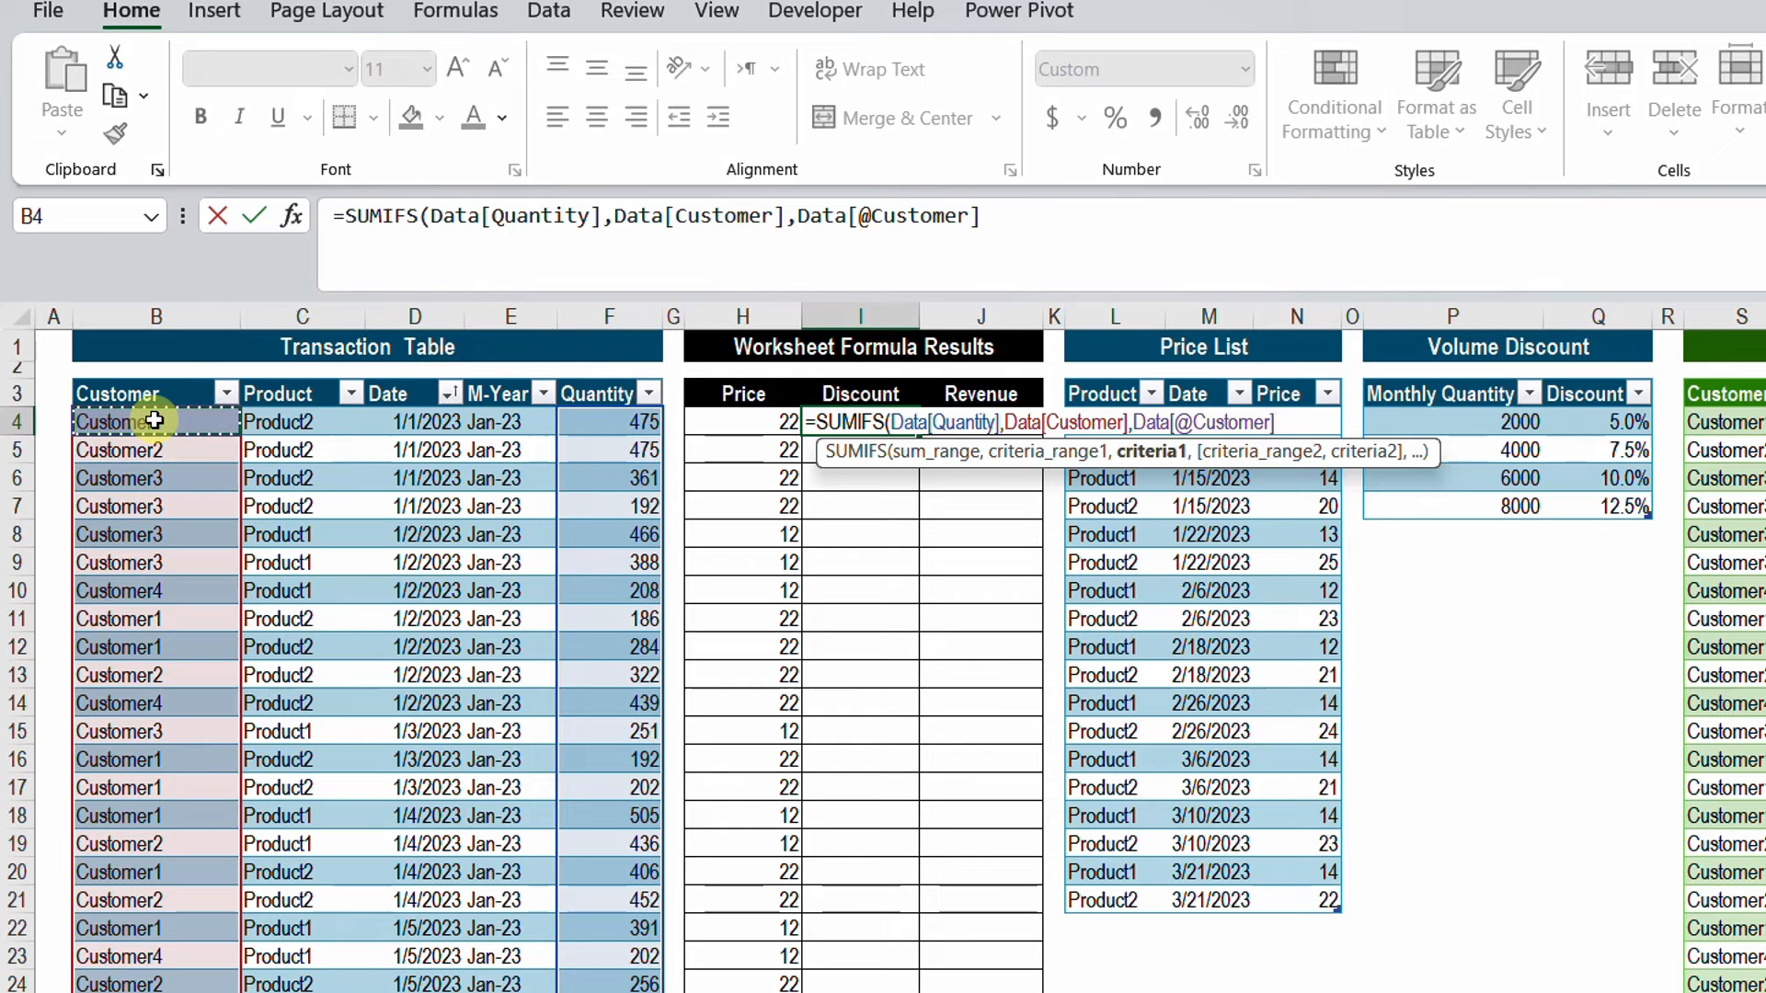
pyautogui.write(',')
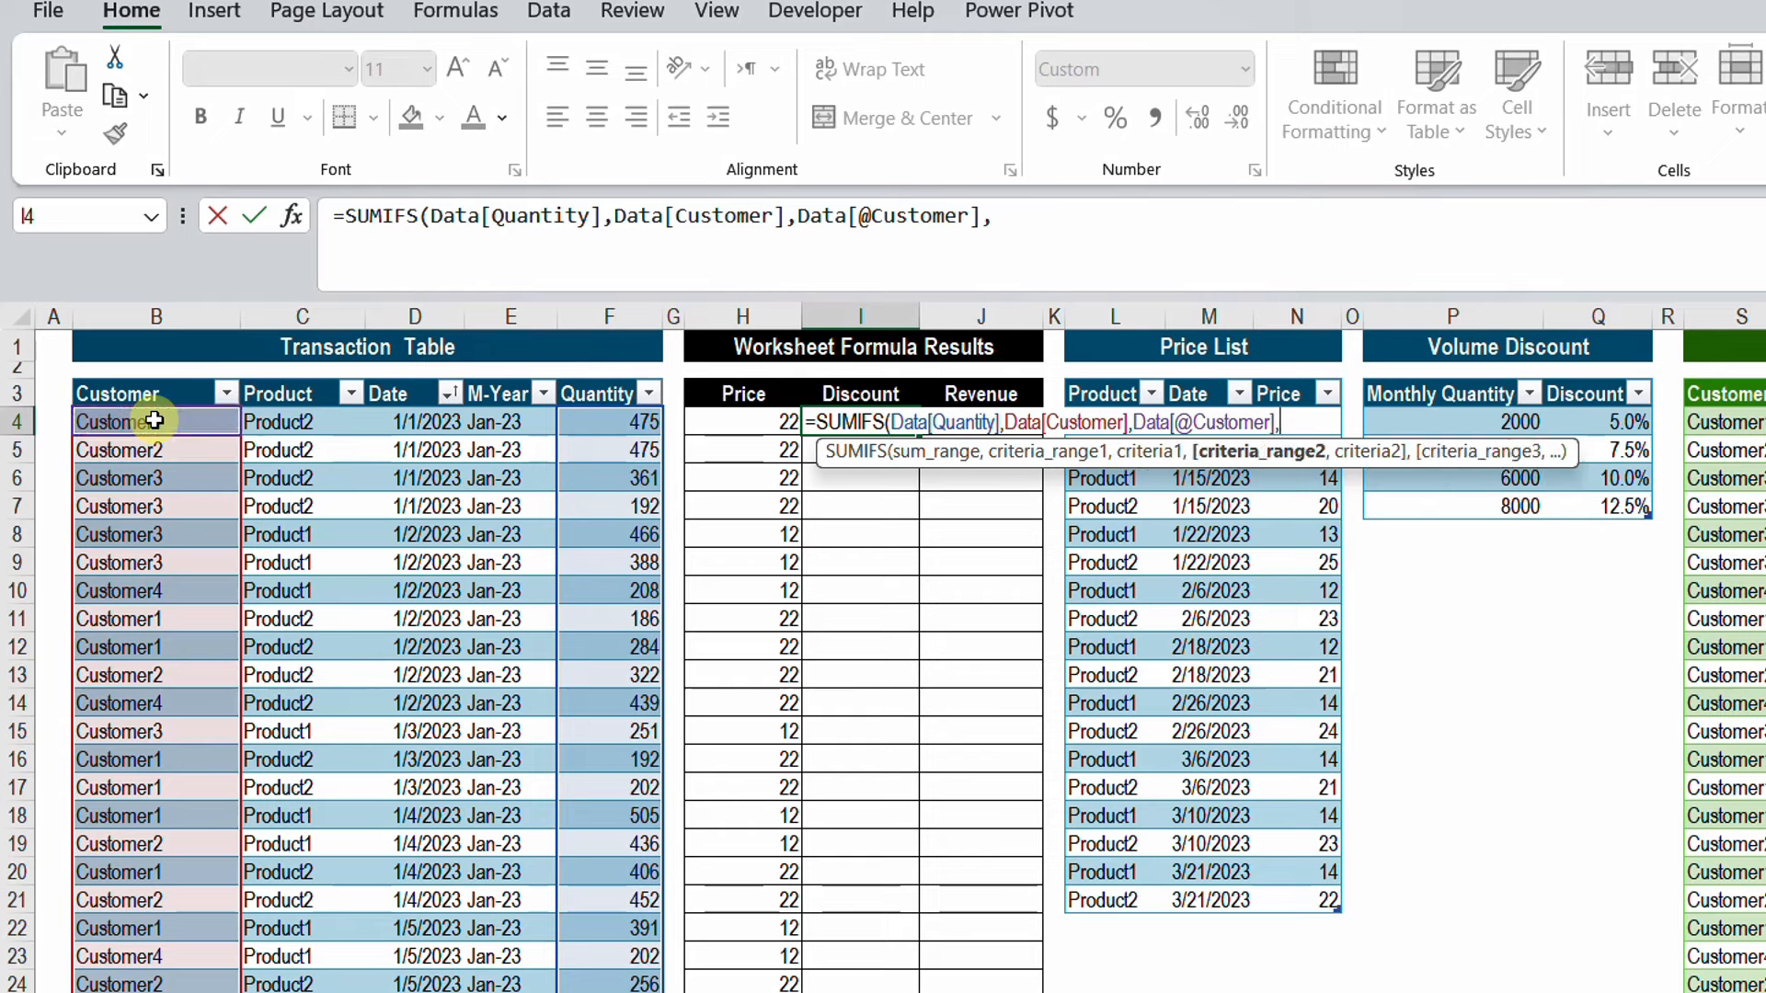
pyautogui.click(283, 386)
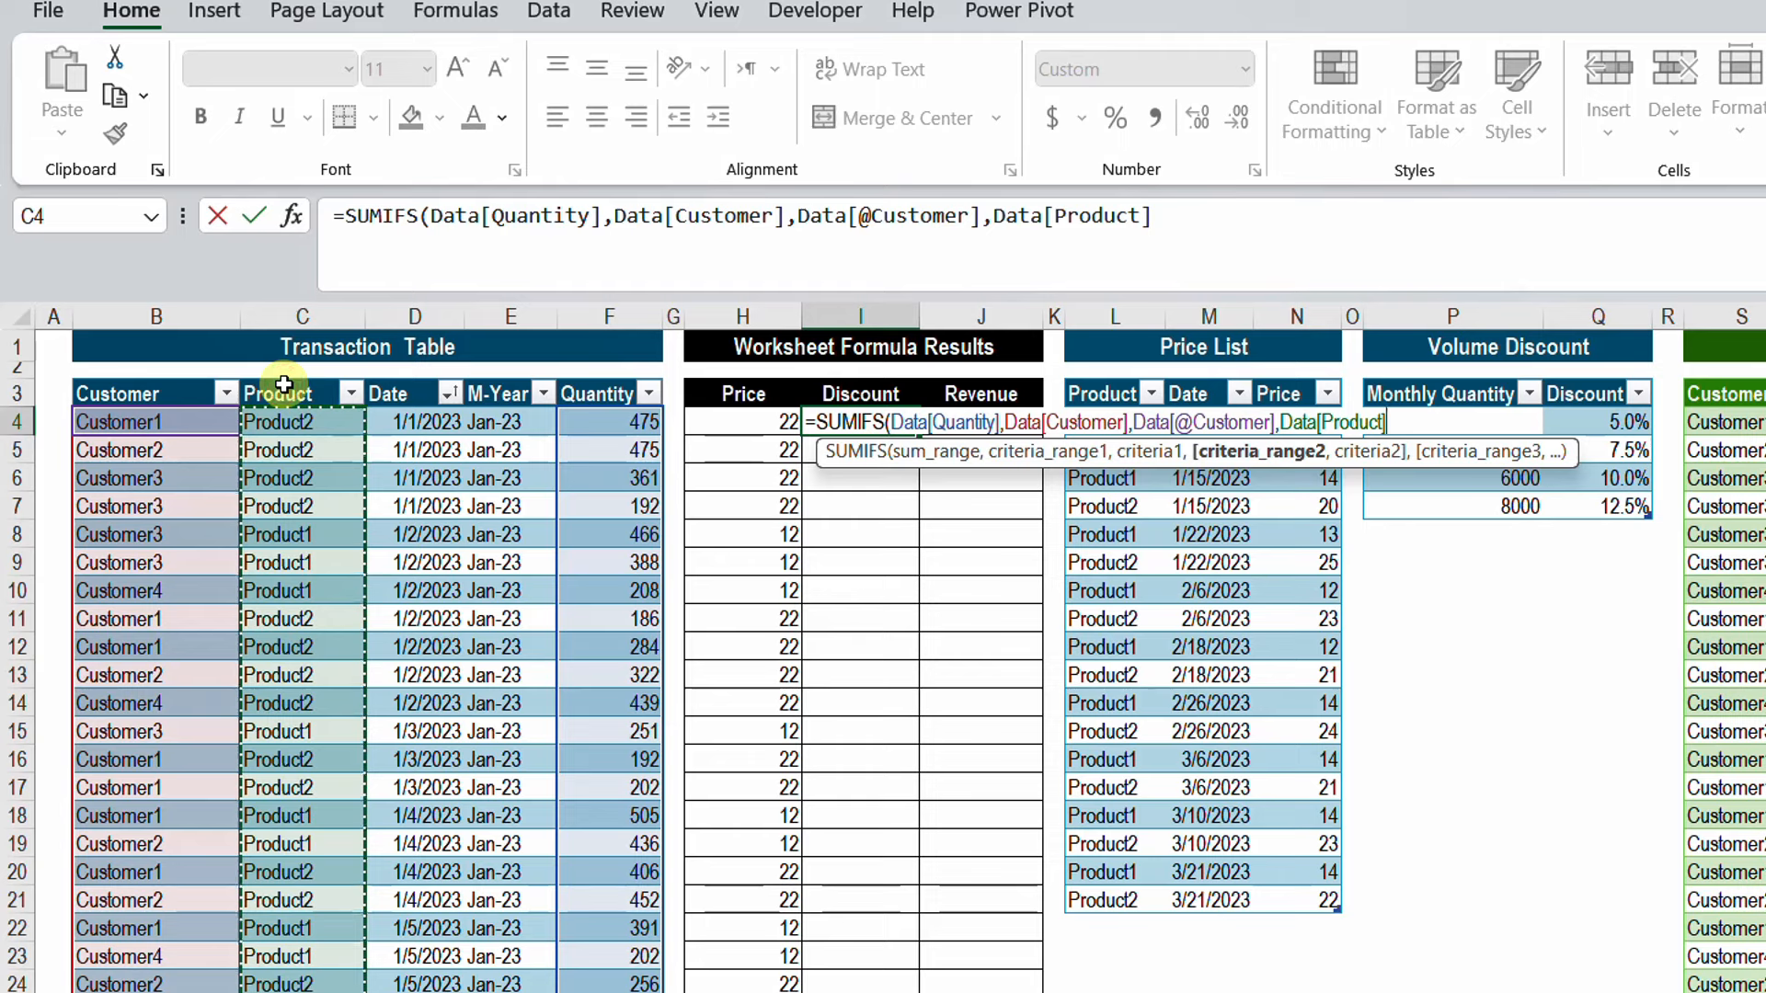
pyautogui.write(',')
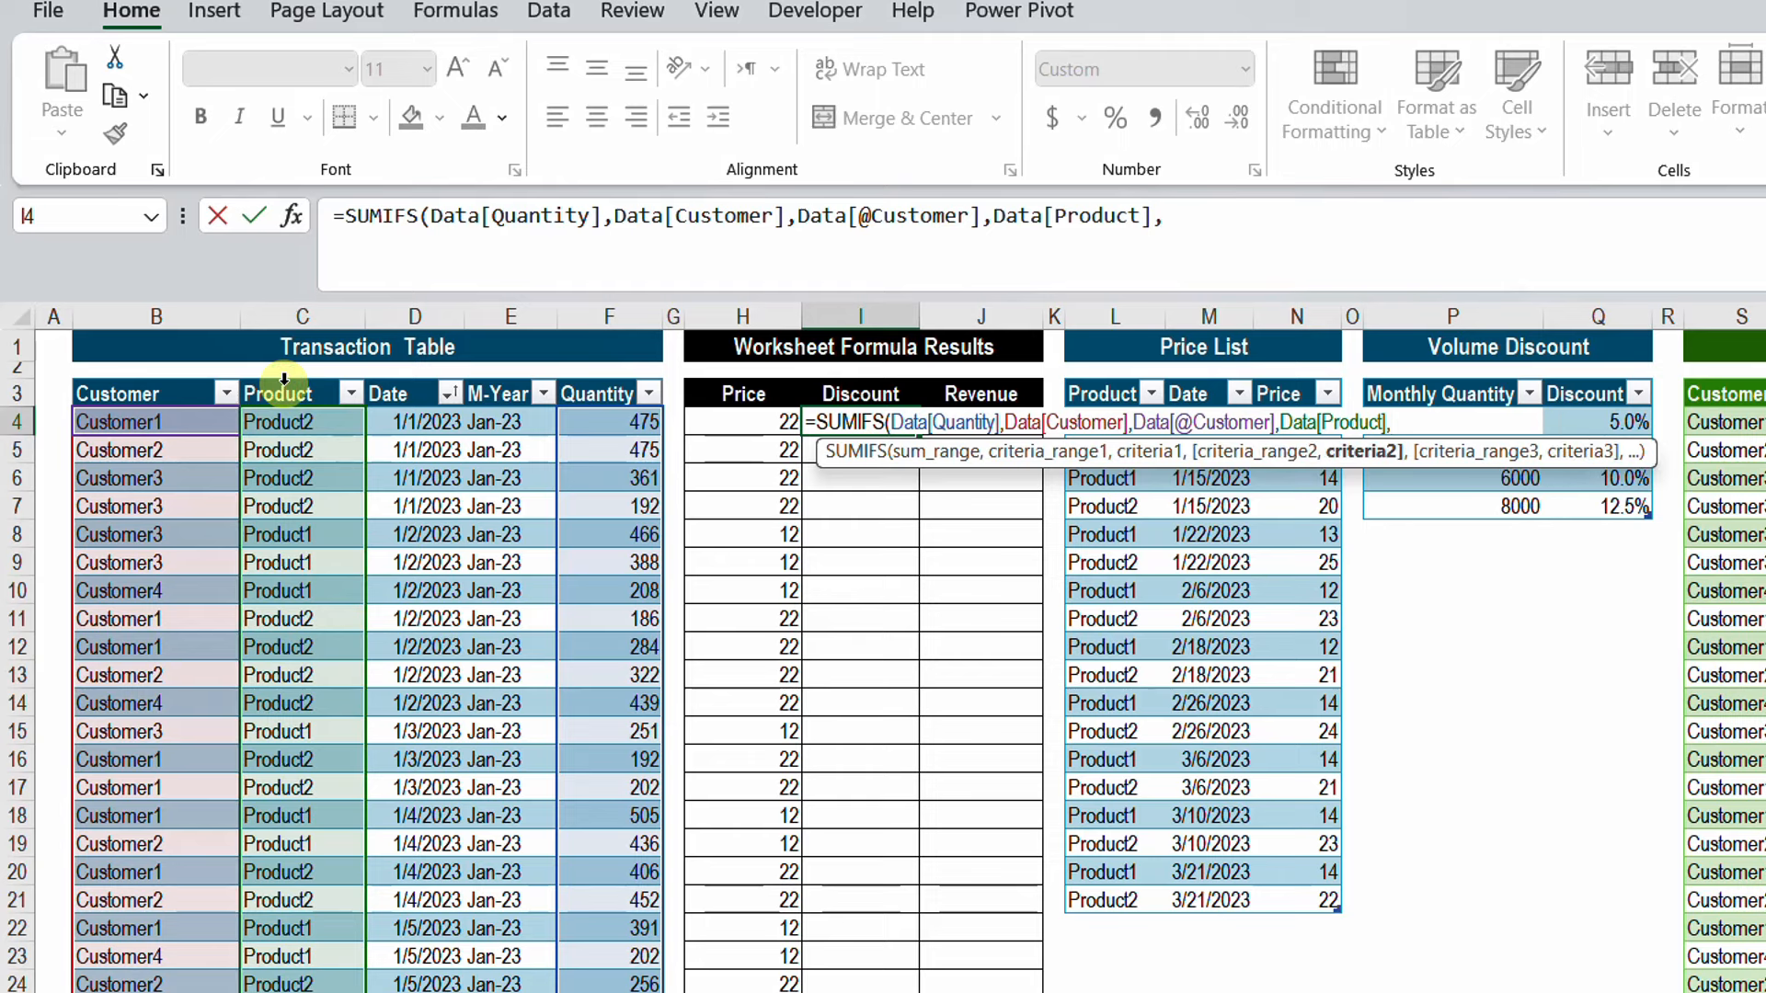
pyautogui.click(291, 429)
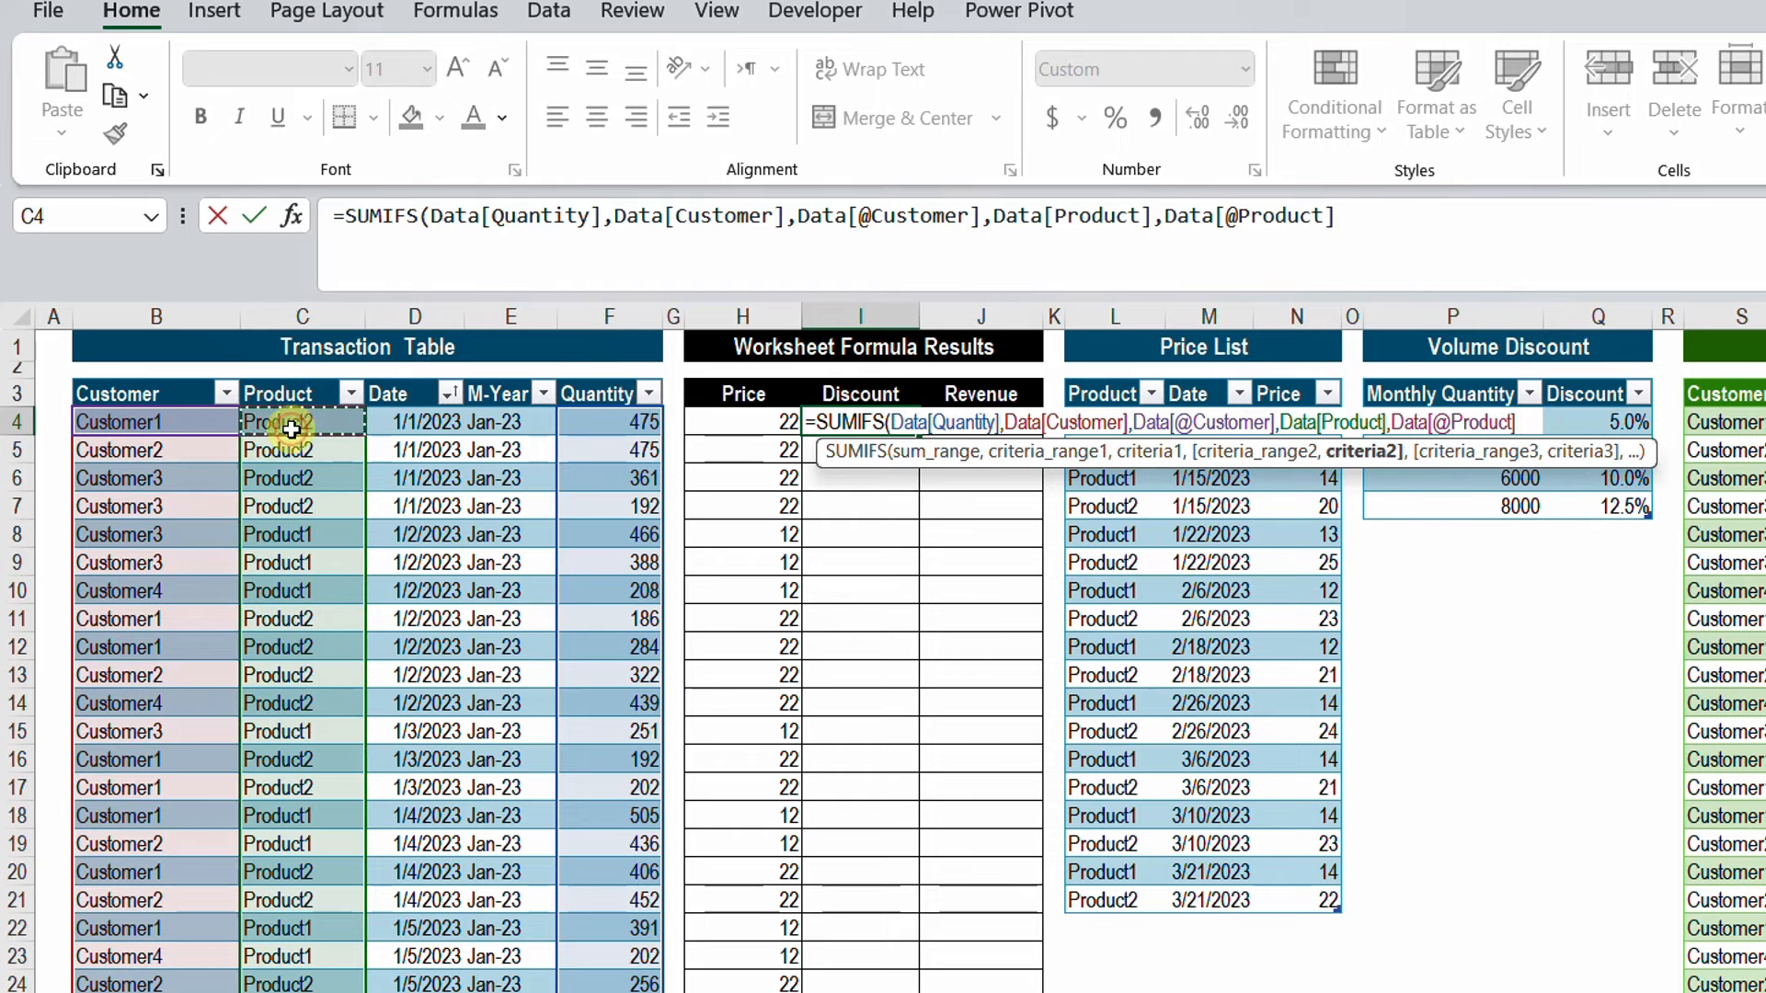
pyautogui.write(',')
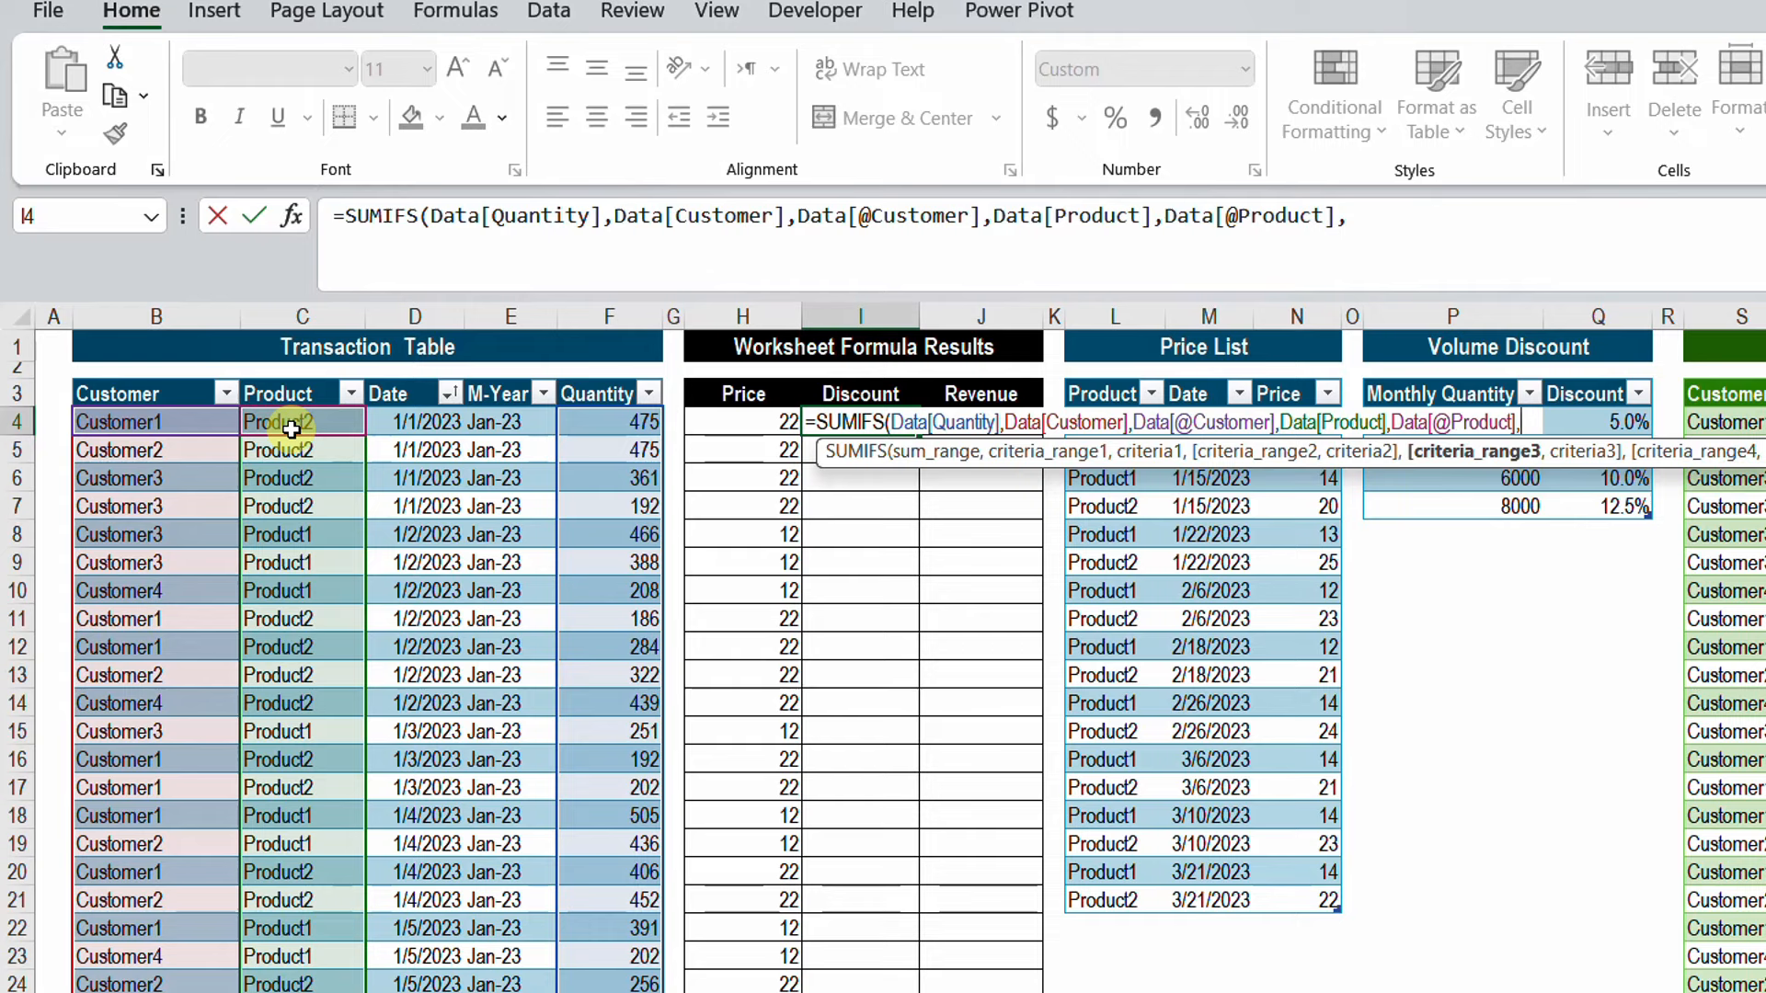
# Add the M-Year column matched to this row's M-Year as the third SUMIFS criterion and enter the formula in I4
pyautogui.click(511, 384)
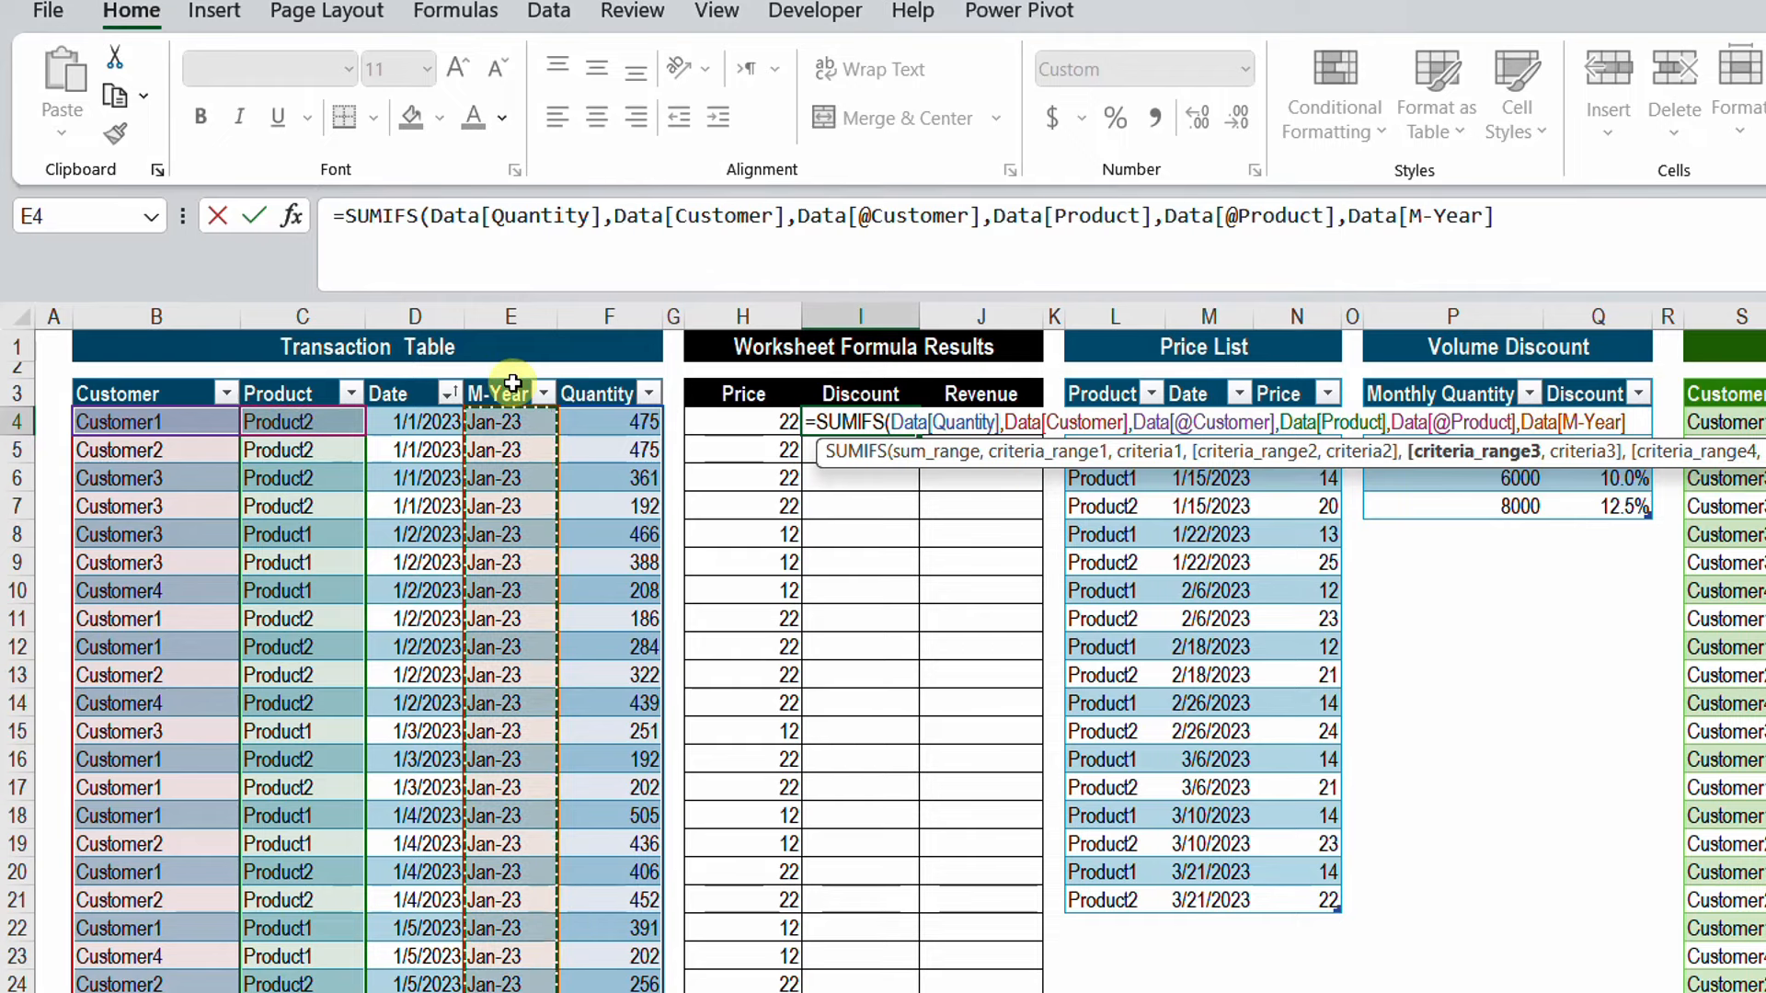
pyautogui.write(',')
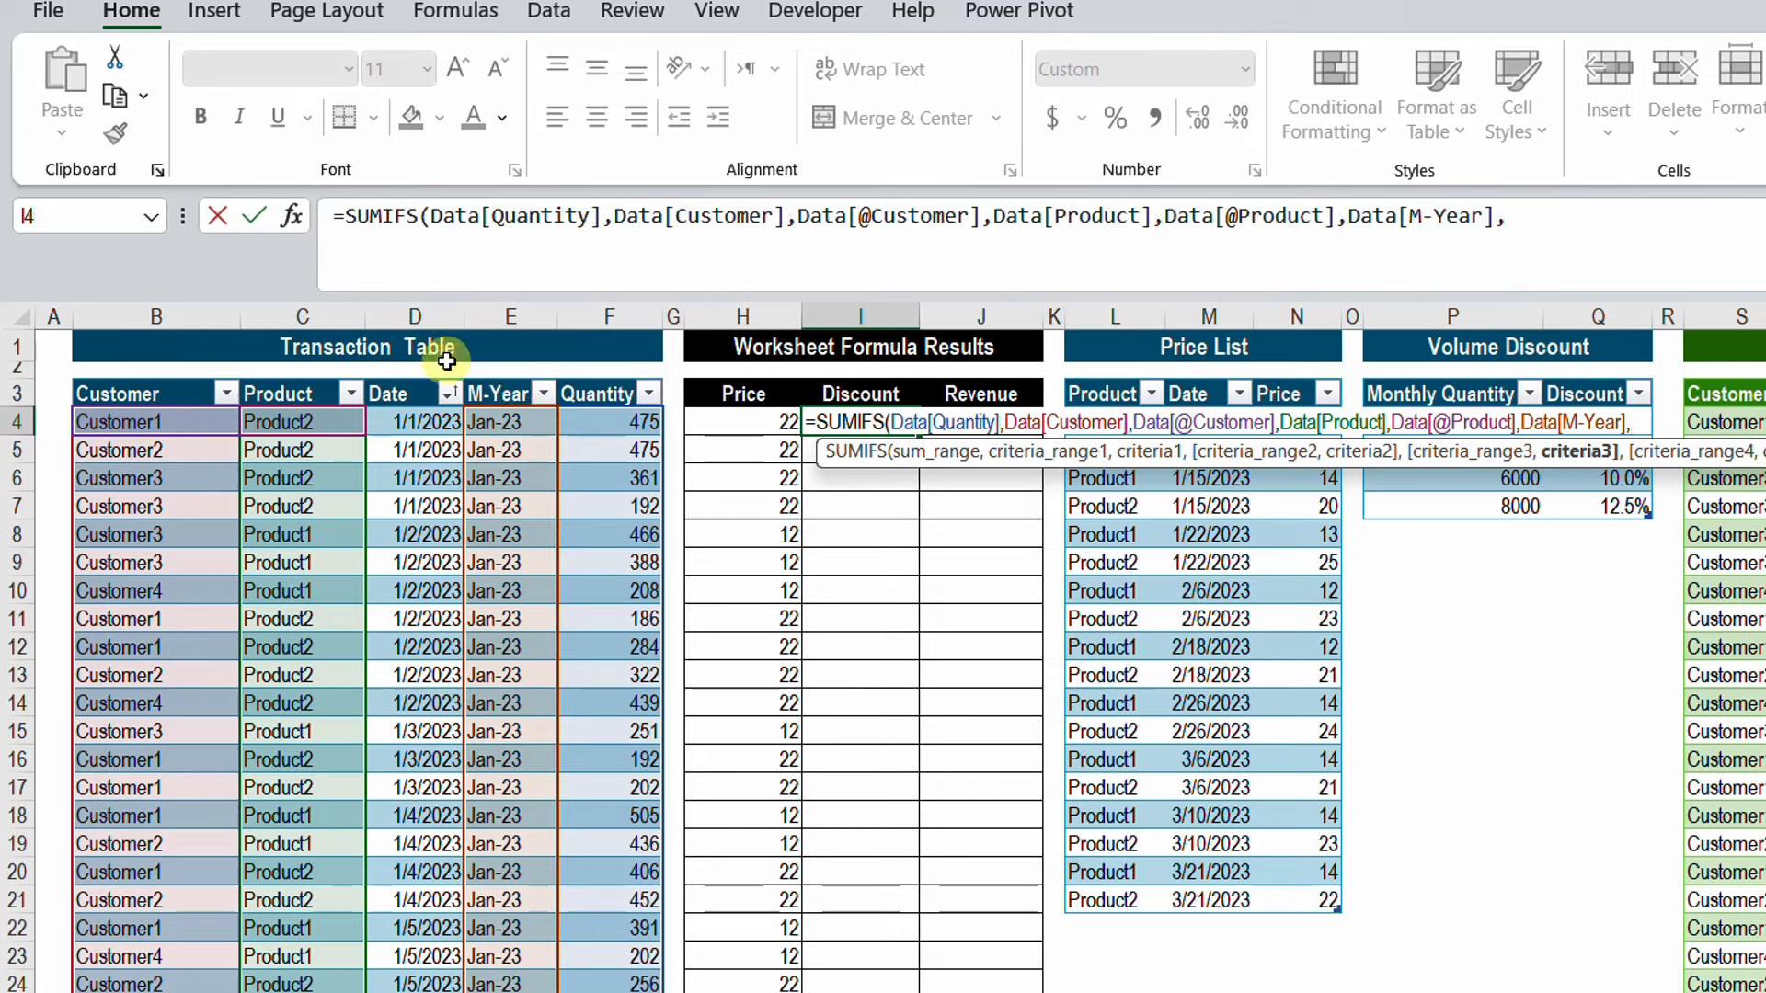
pyautogui.click(491, 420)
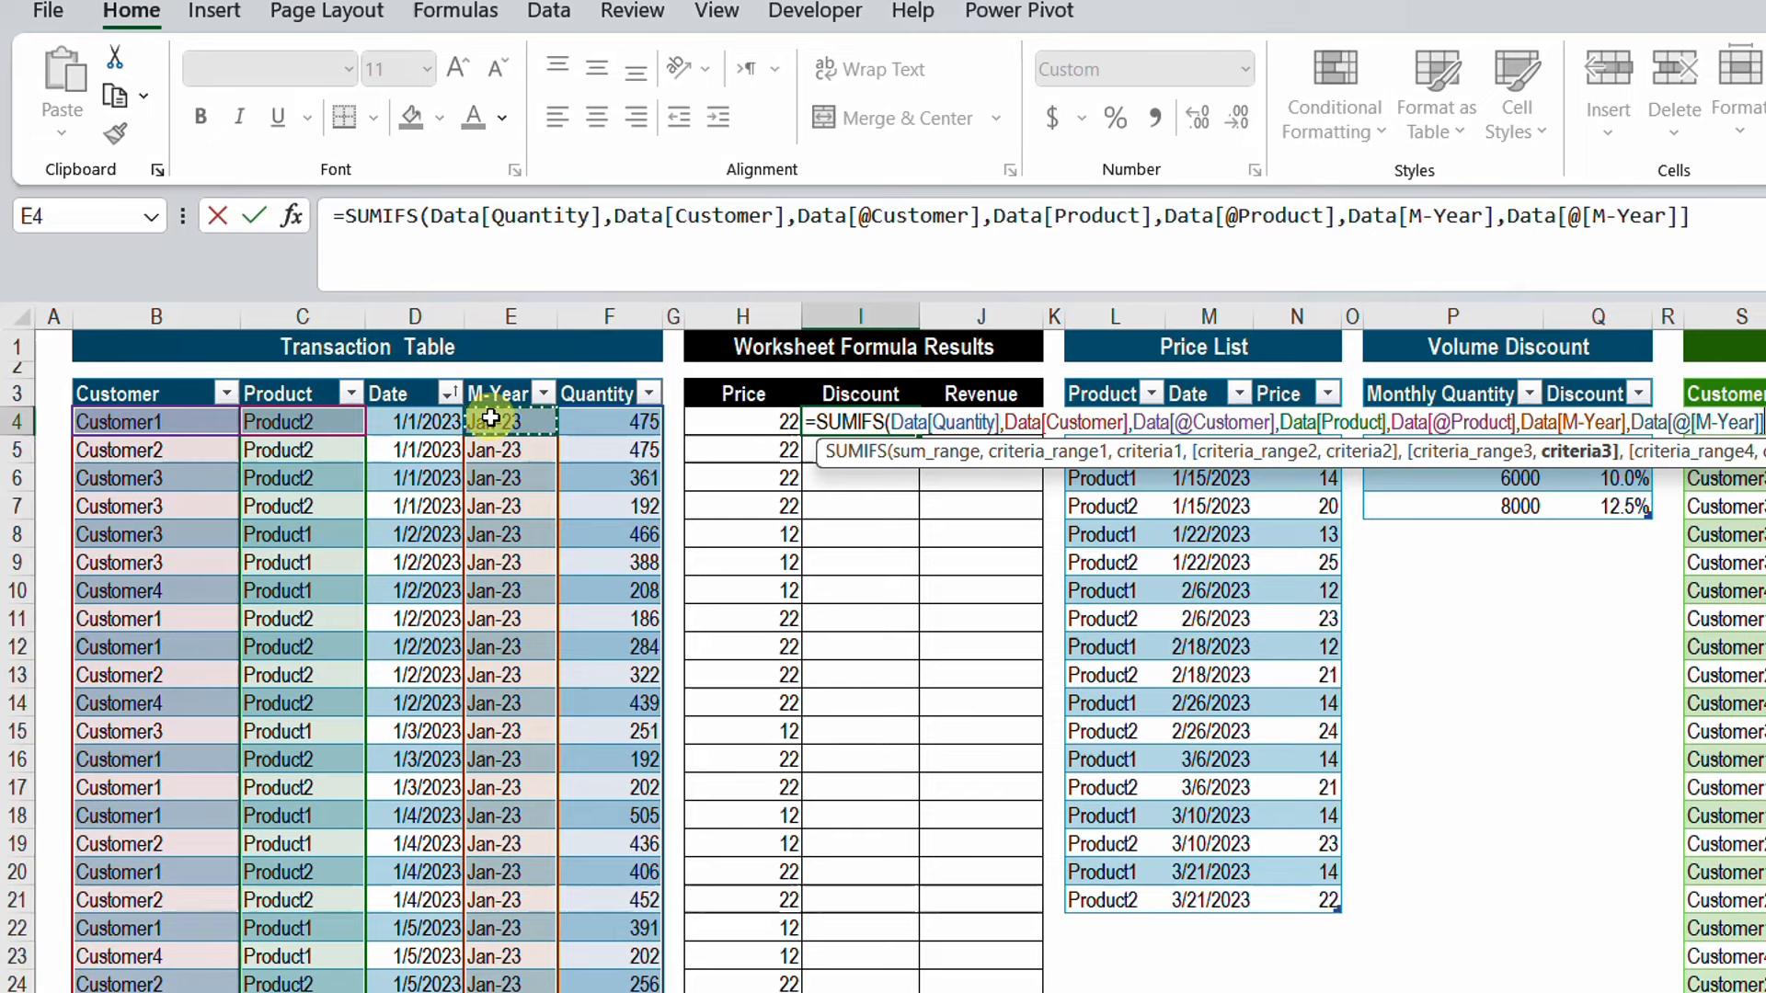
pyautogui.press('Return')
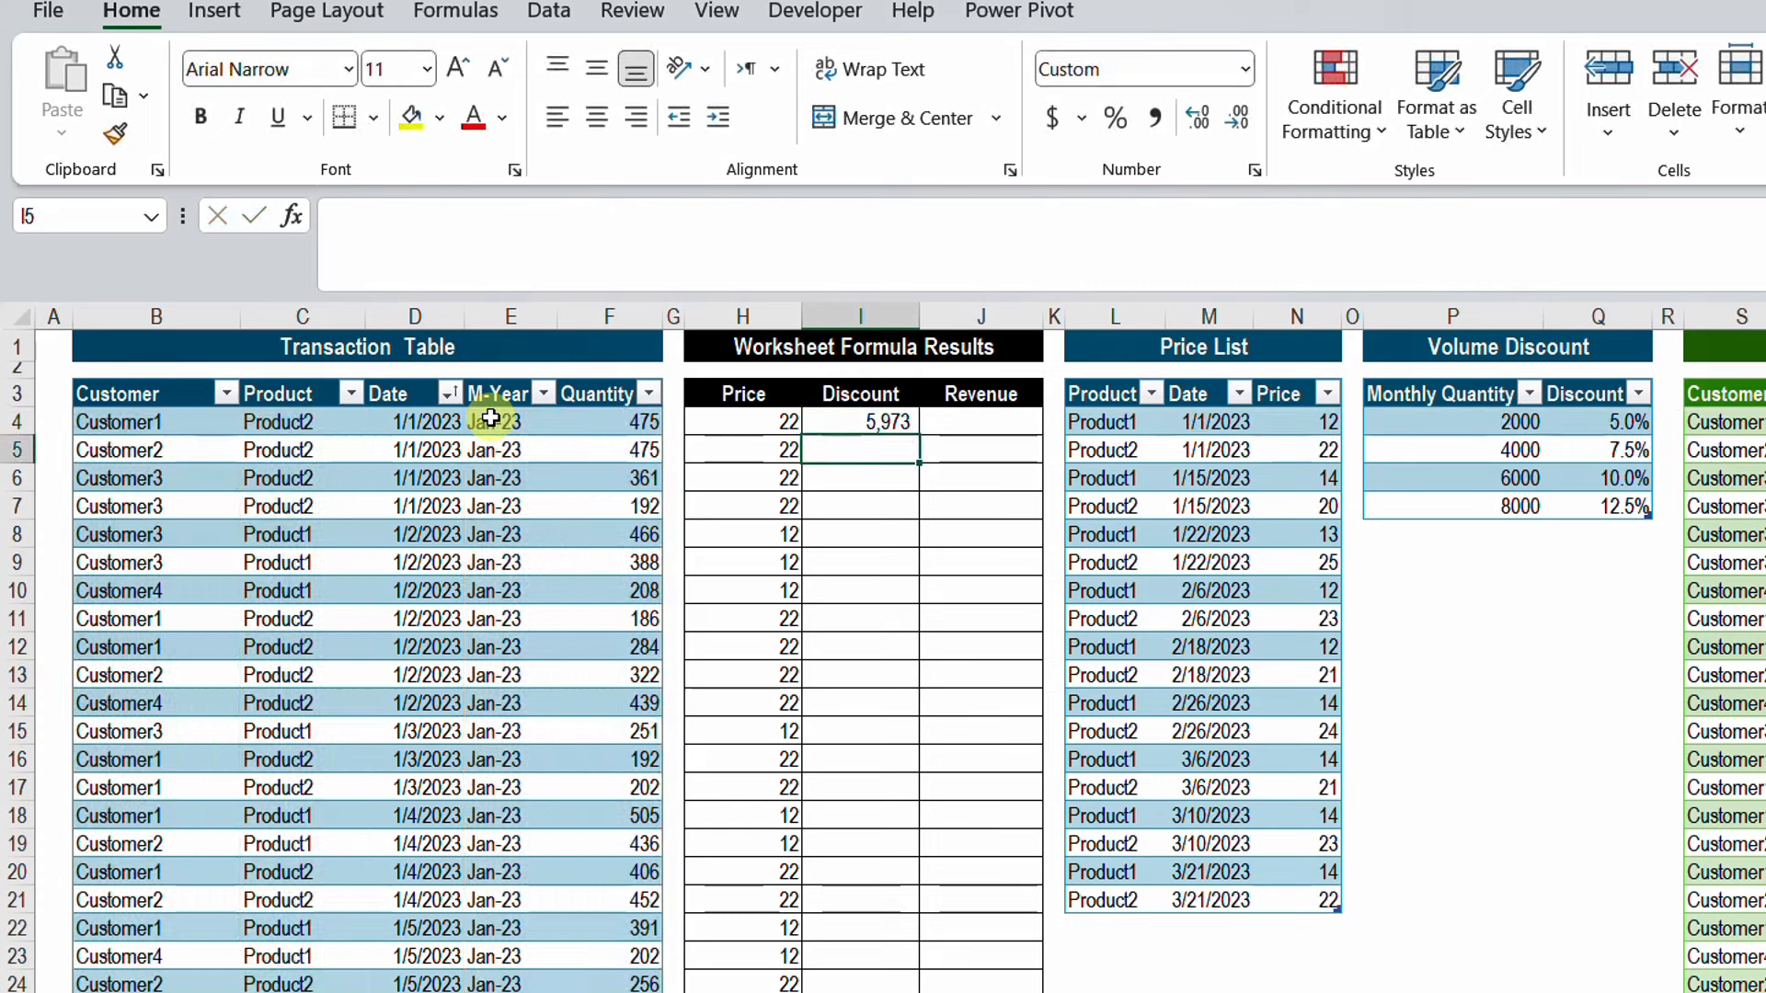
pyautogui.press('Up')
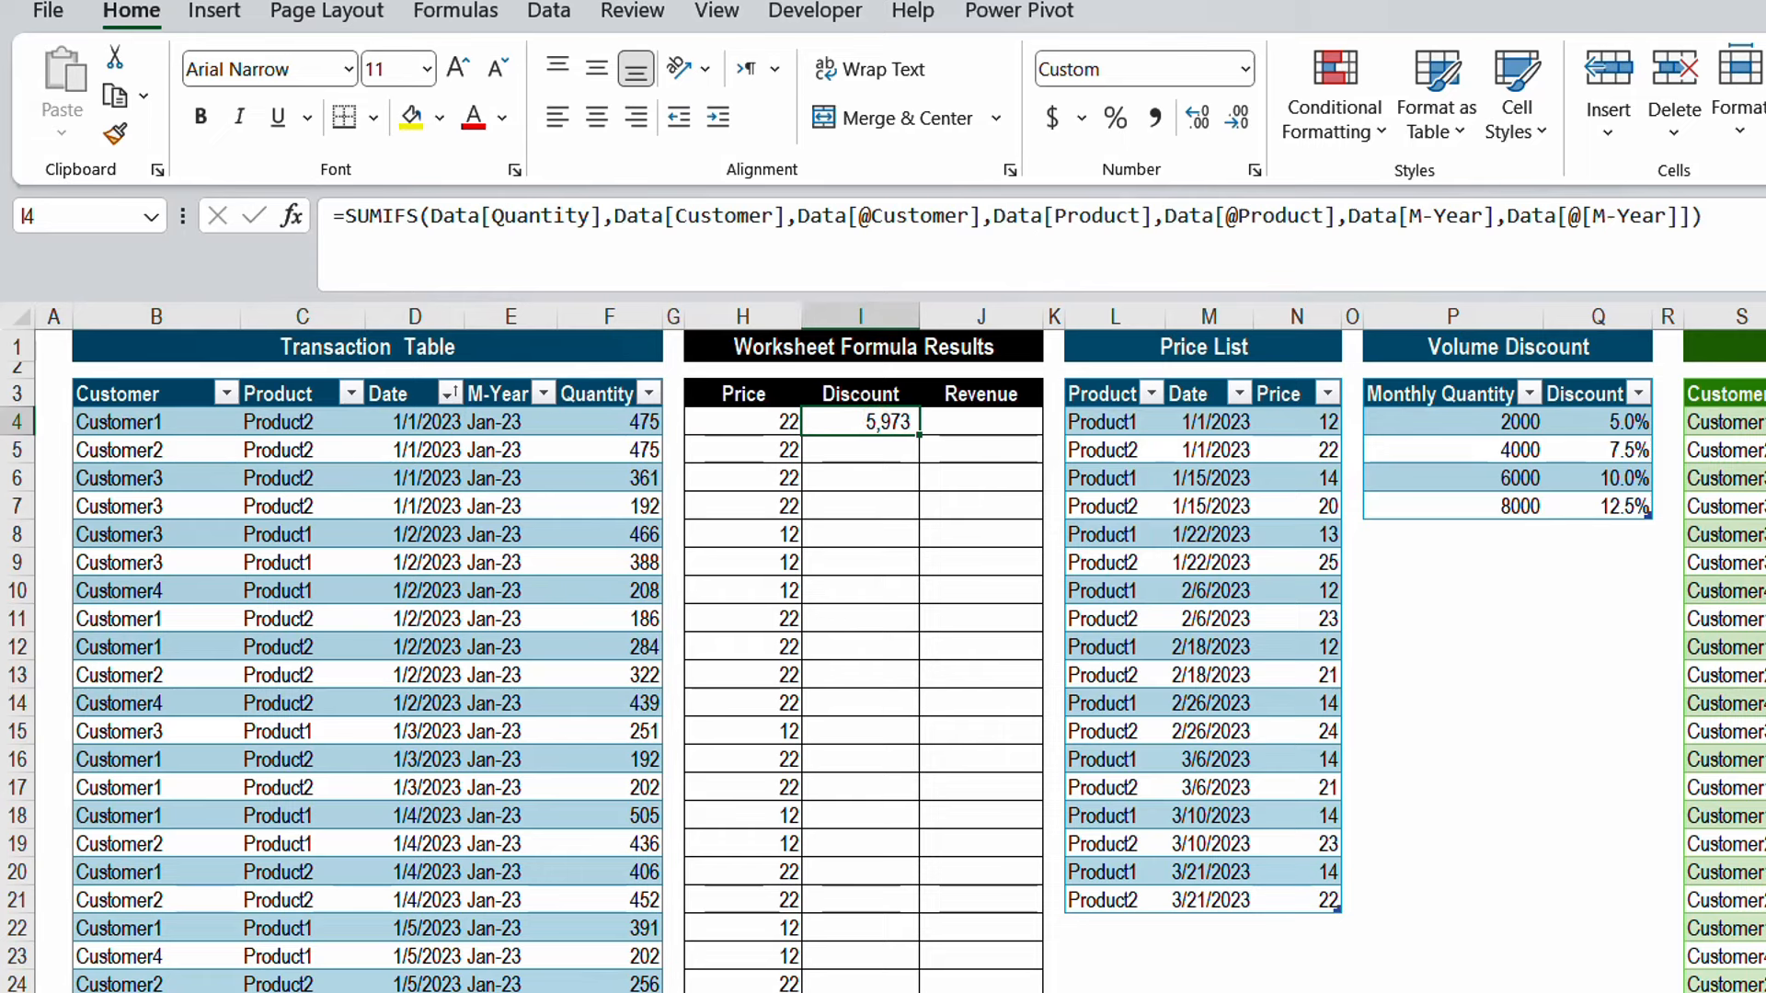
pyautogui.hotkey('alt', 'Tab')
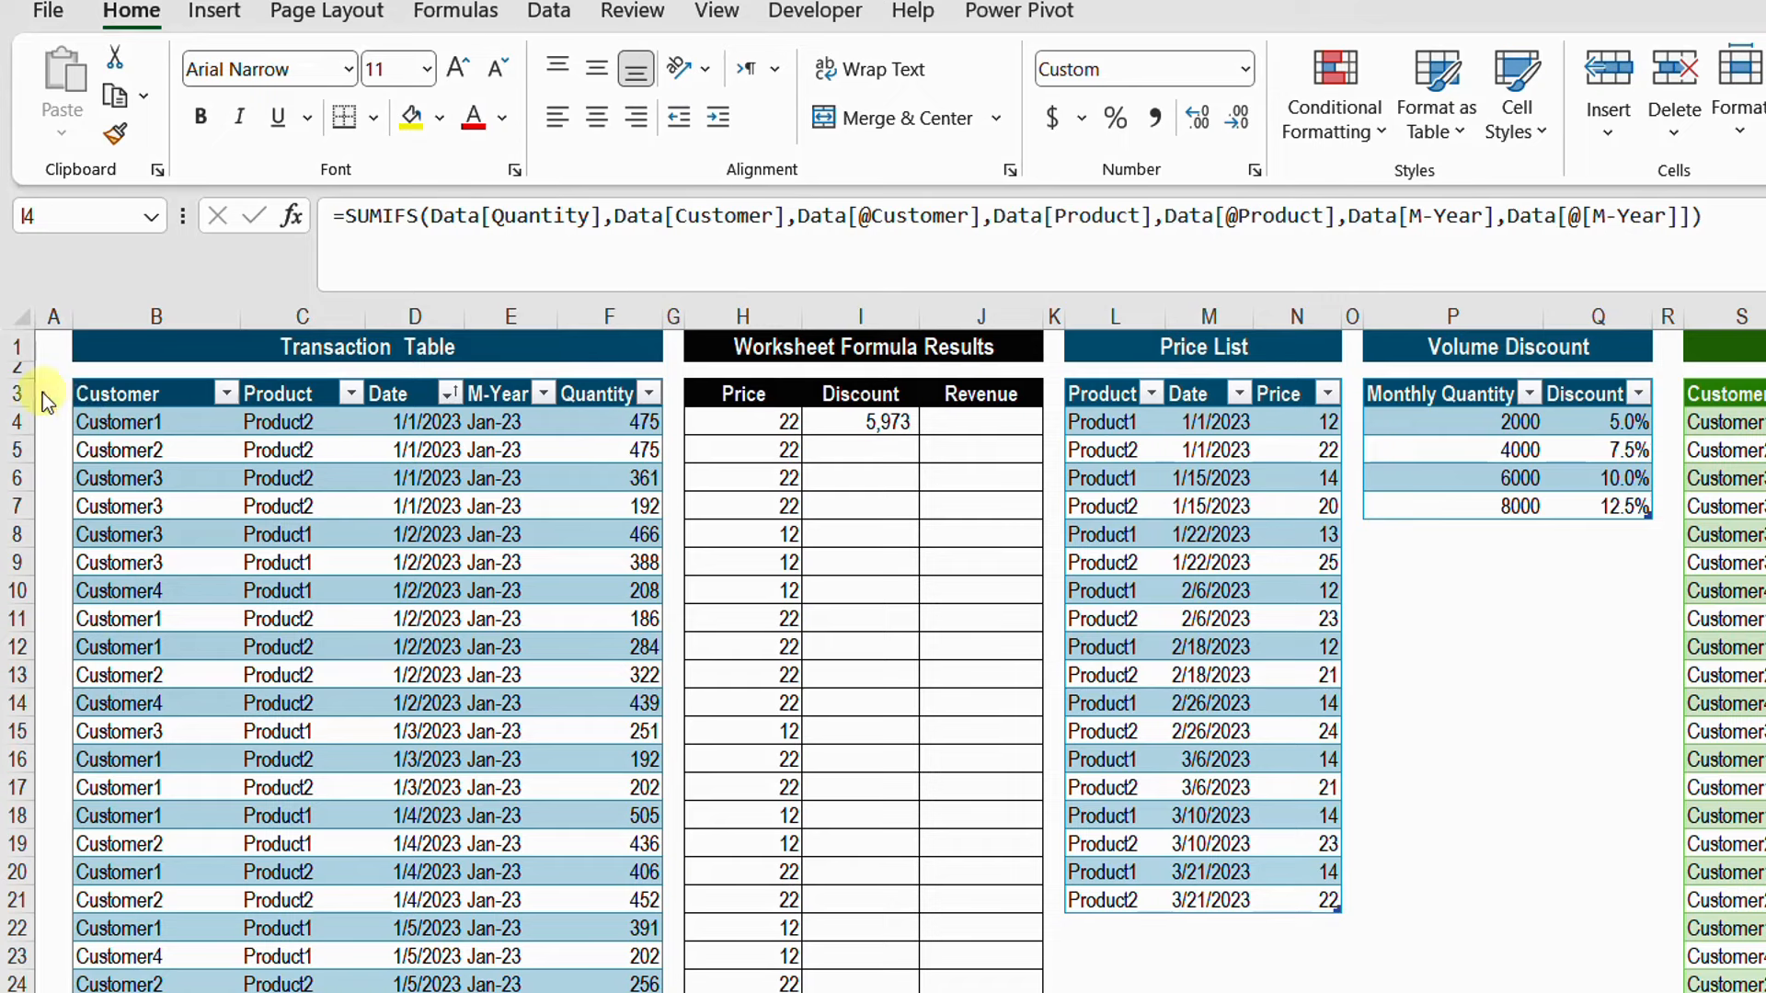
pyautogui.moveTo(42, 393)
pyautogui.mouseDown()
pyautogui.moveTo(154, 449)
pyautogui.moveTo(544, 451)
pyautogui.mouseUp()
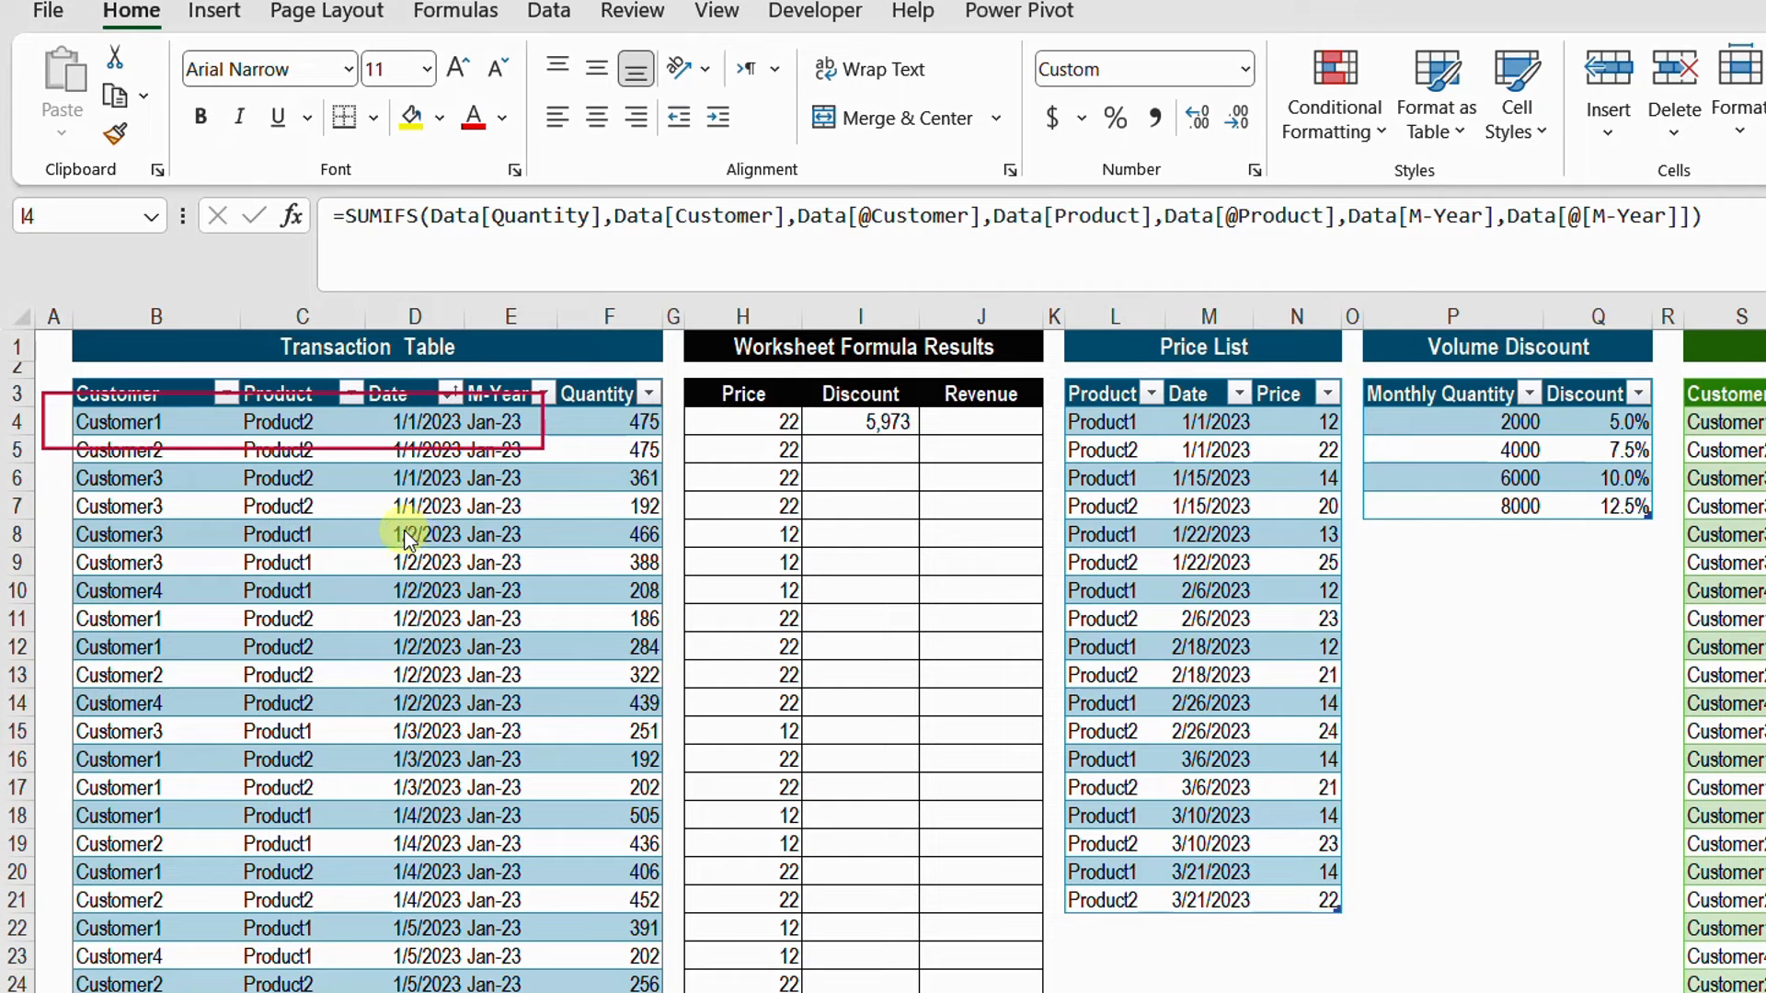
pyautogui.moveTo(38, 592)
pyautogui.mouseDown()
pyautogui.moveTo(235, 644)
pyautogui.moveTo(547, 641)
pyautogui.mouseUp()
# Test the SUMIFS formula by copying it from I4 to I11, the next Customer1 Product2 row, and clear I11 again
pyautogui.click(870, 425)
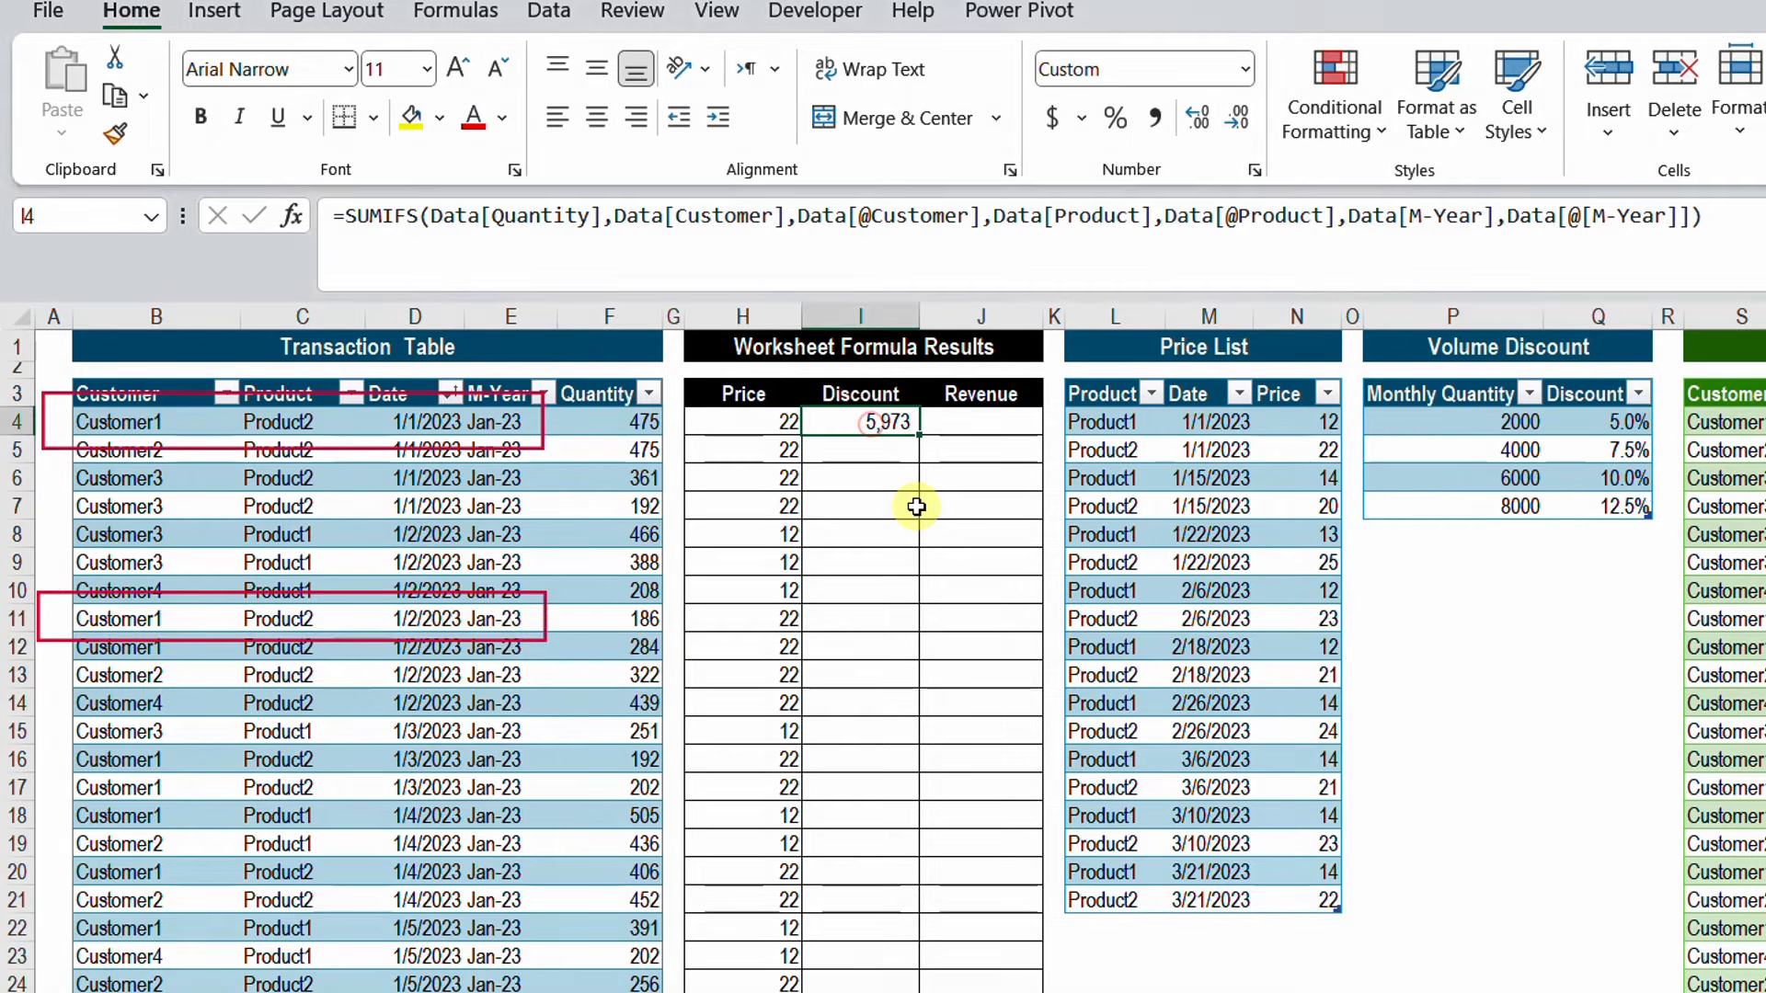
pyautogui.hotkey('ctrl', 'c')
pyautogui.press('Down')
pyautogui.press('Down')
pyautogui.press('Down')
pyautogui.press('Down')
pyautogui.press('Down')
pyautogui.press('Down')
pyautogui.press('Down')
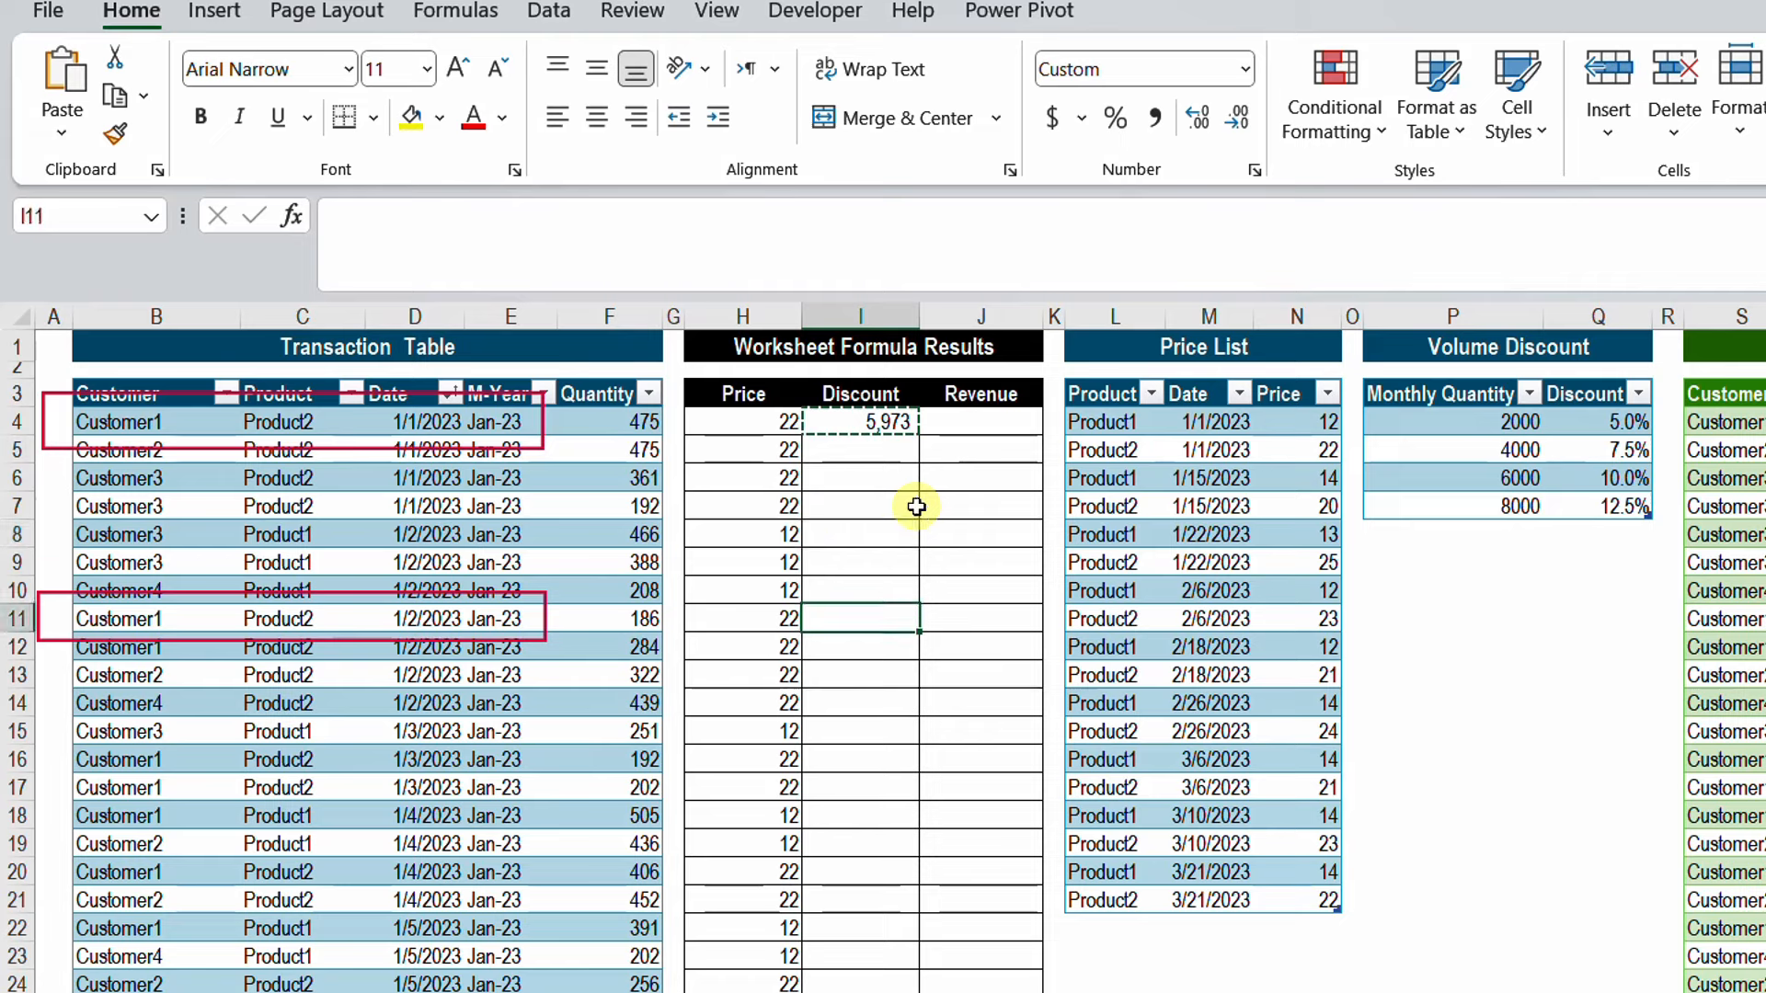
pyautogui.hotkey('ctrl', 'v')
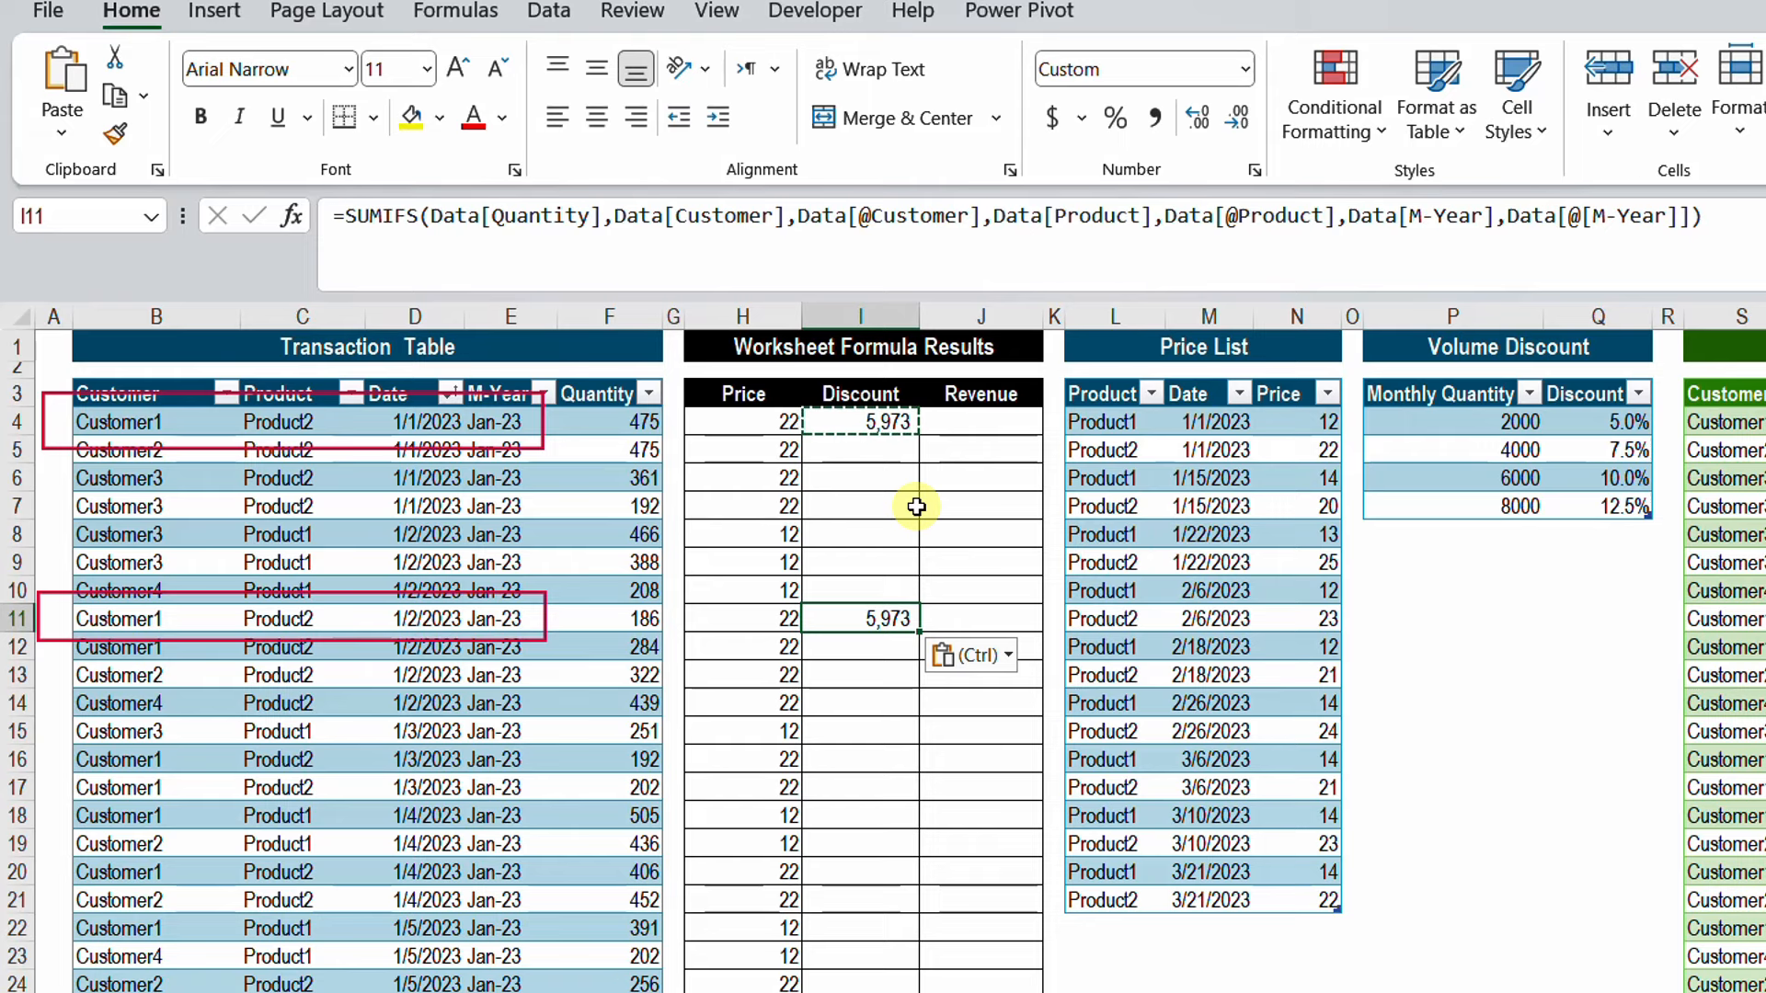
pyautogui.press('Delete')
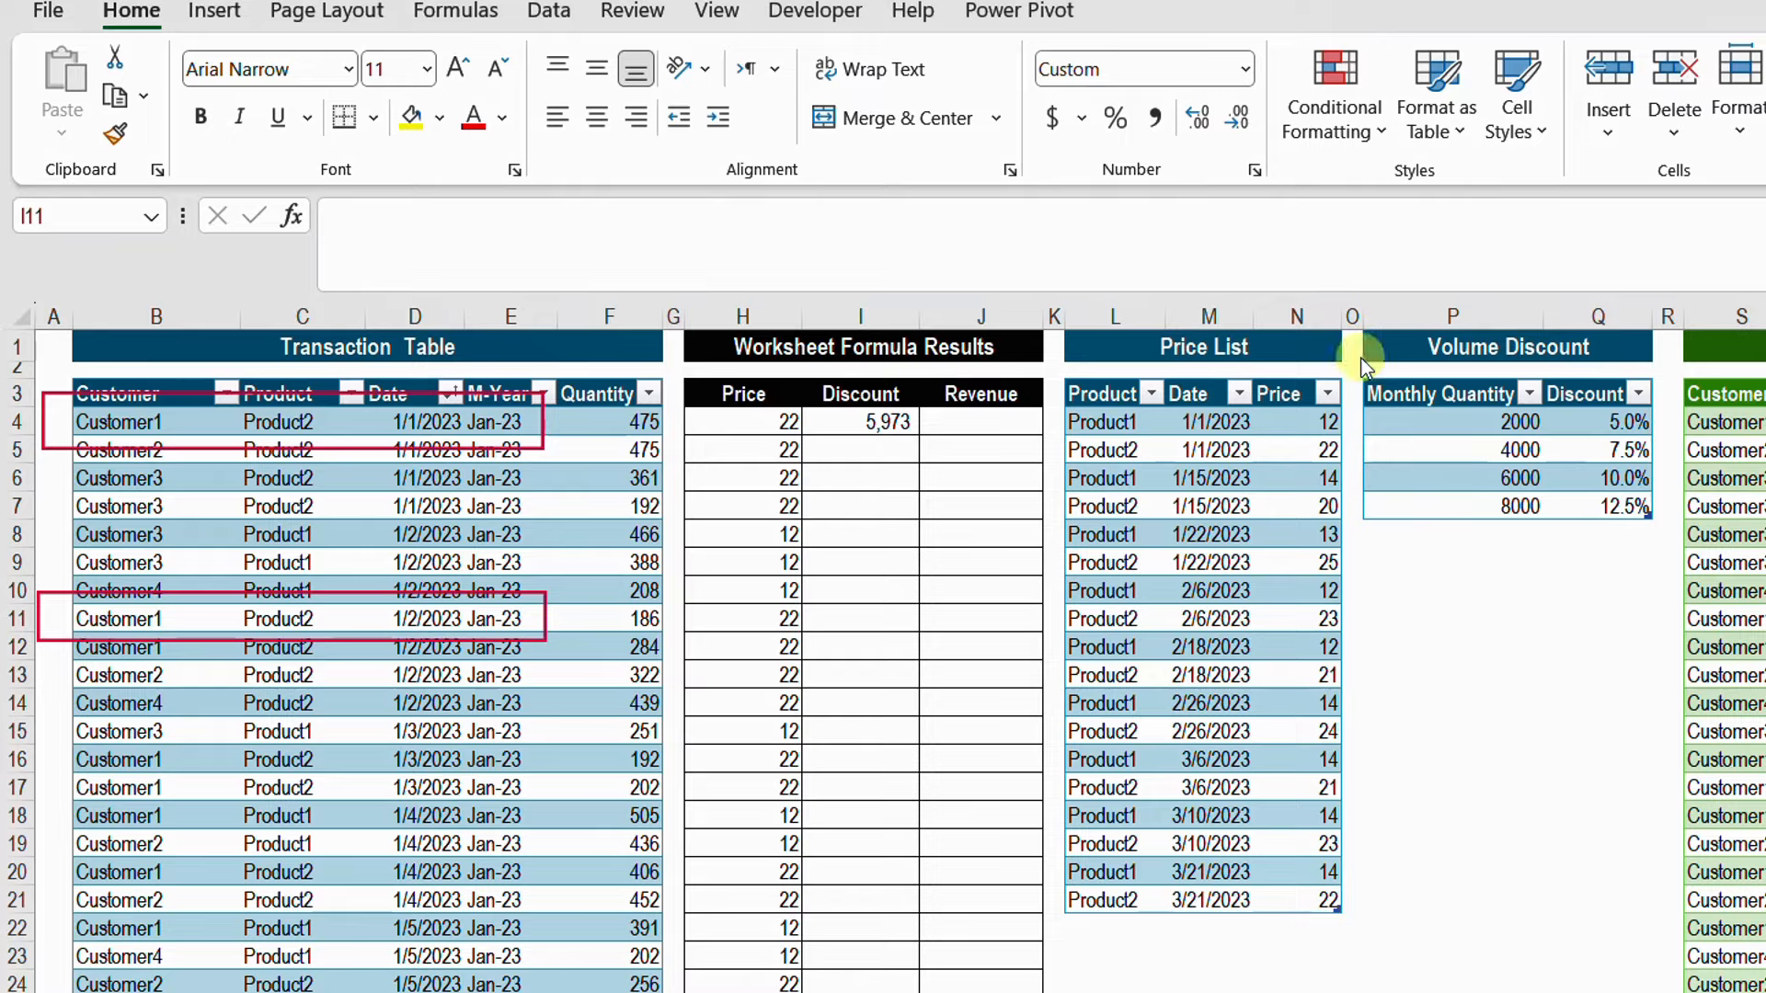
pyautogui.moveTo(1362, 358)
pyautogui.mouseDown()
pyautogui.moveTo(1630, 557)
pyautogui.moveTo(1667, 565)
pyautogui.mouseUp()
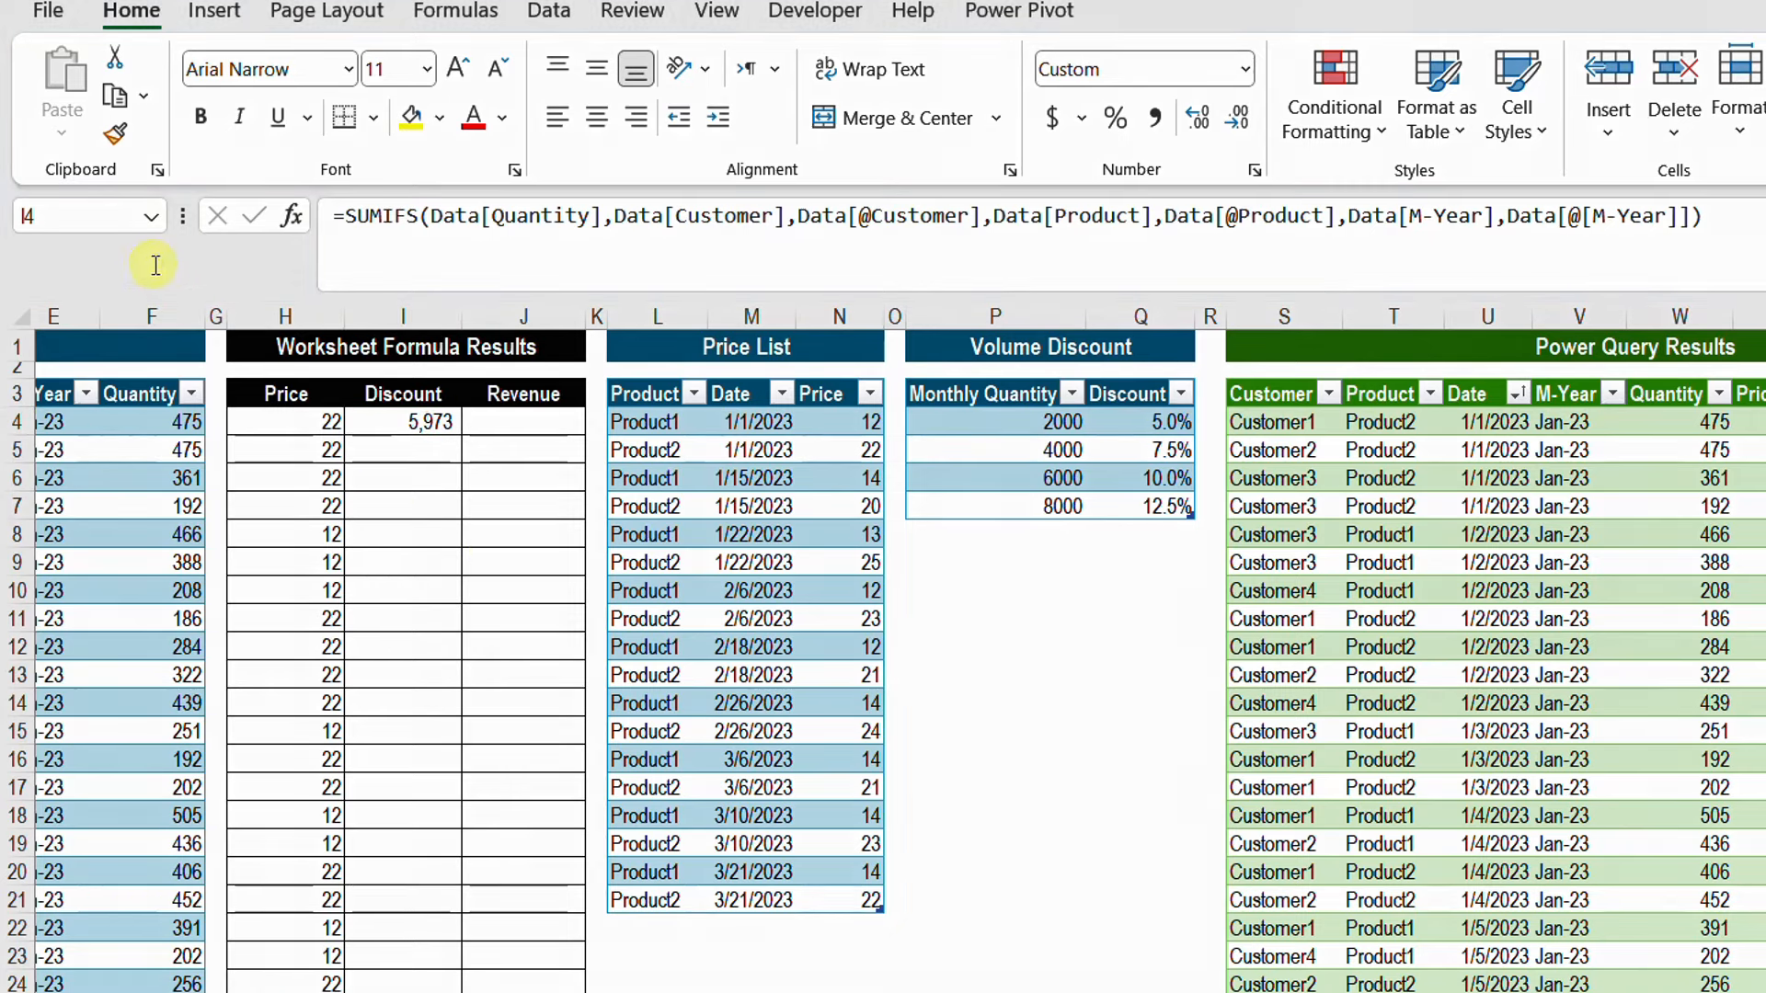
pyautogui.write('5973')
# Edit the I4 formula to put SUMIFS on its own line and start an XLOOKUP( function before it
pyautogui.click(415, 425)
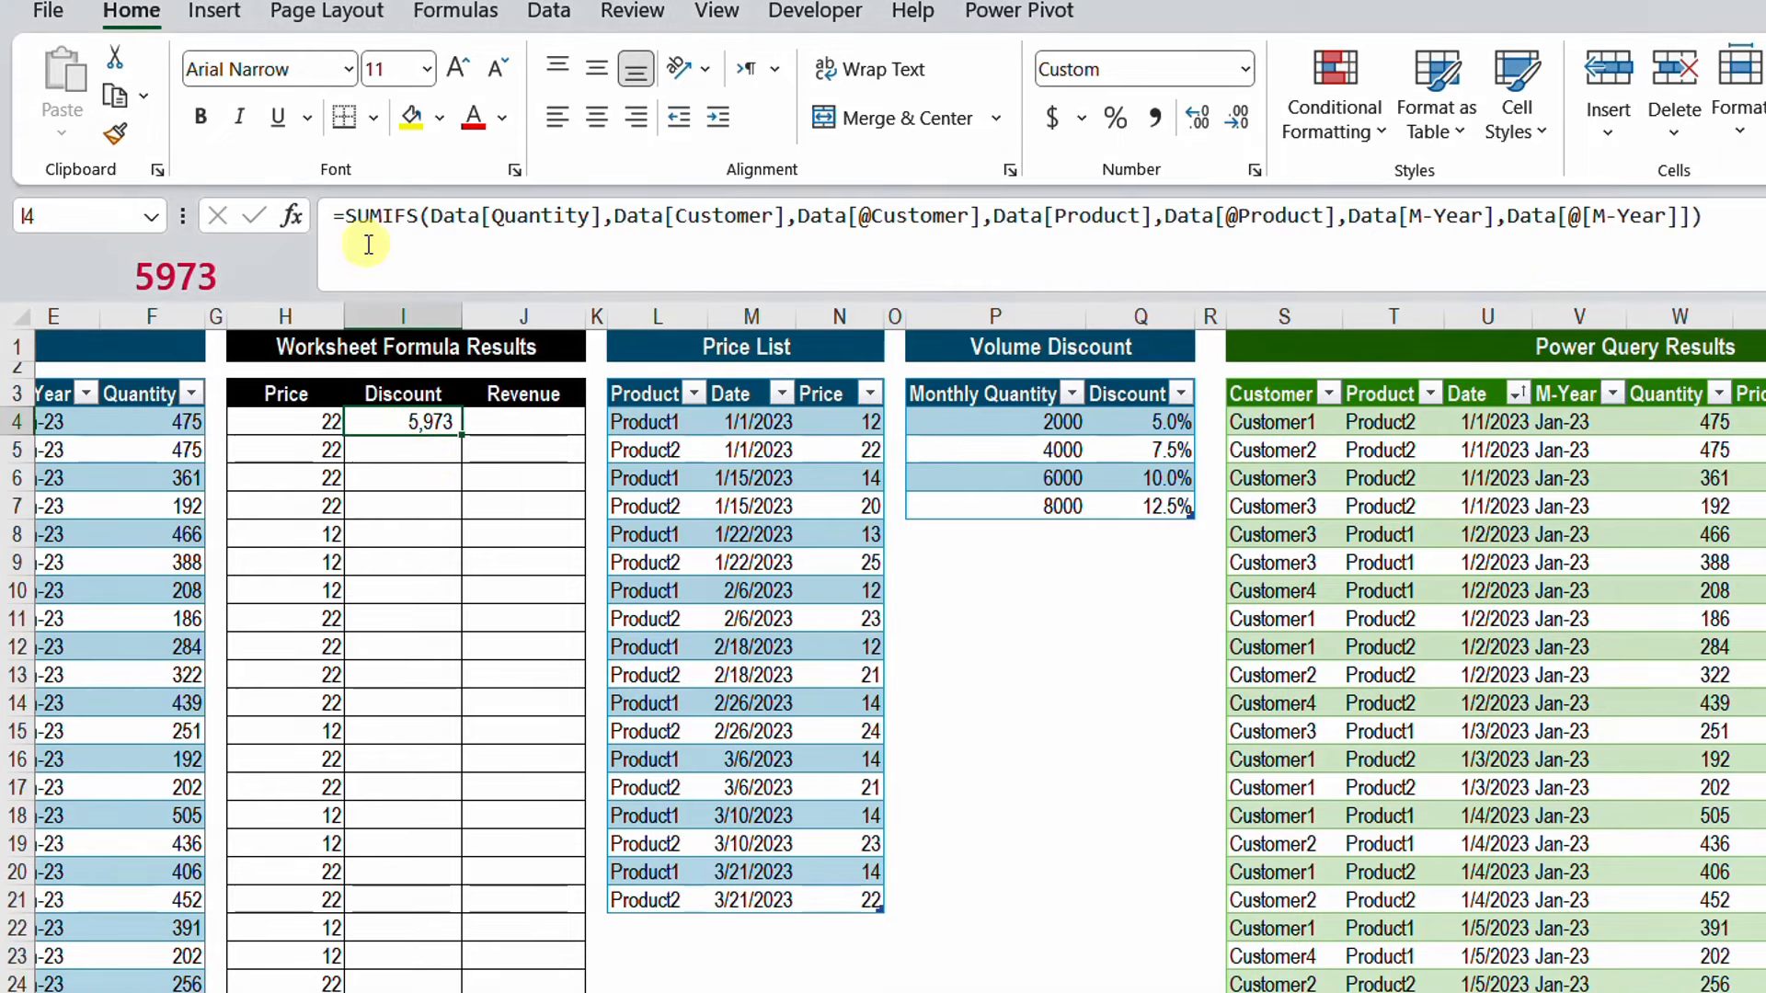
pyautogui.click(342, 217)
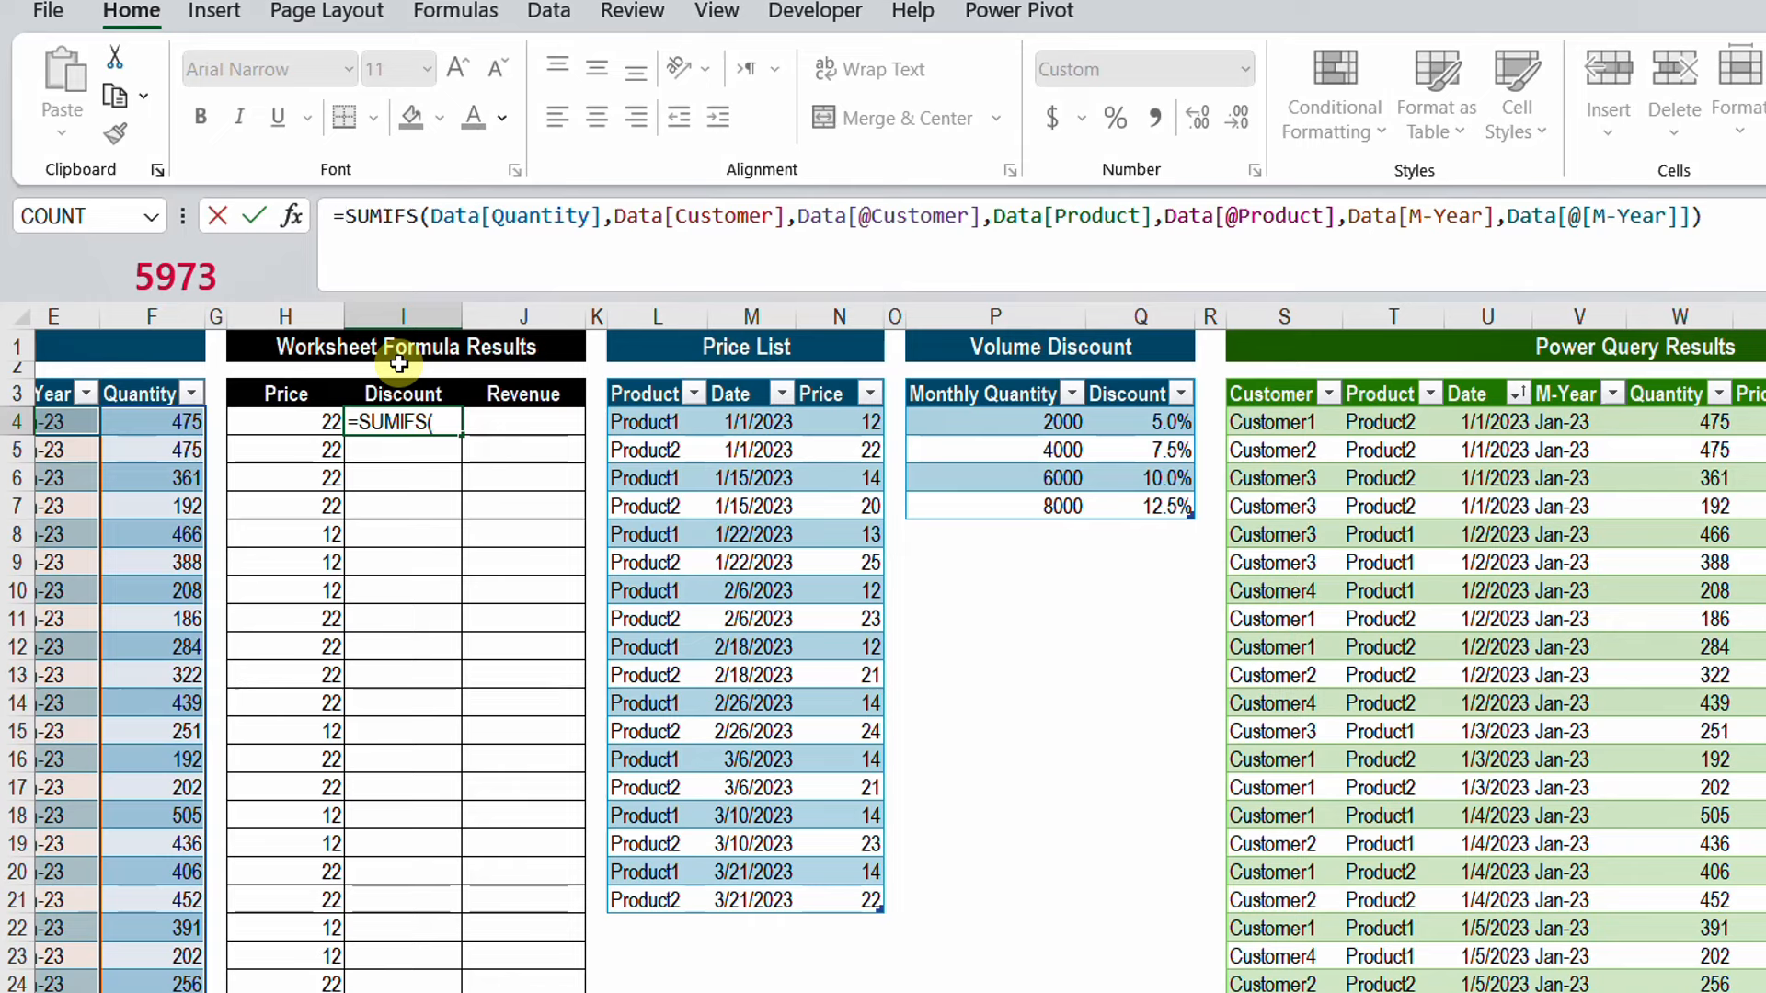
pyautogui.hotkey('alt', 'Return')
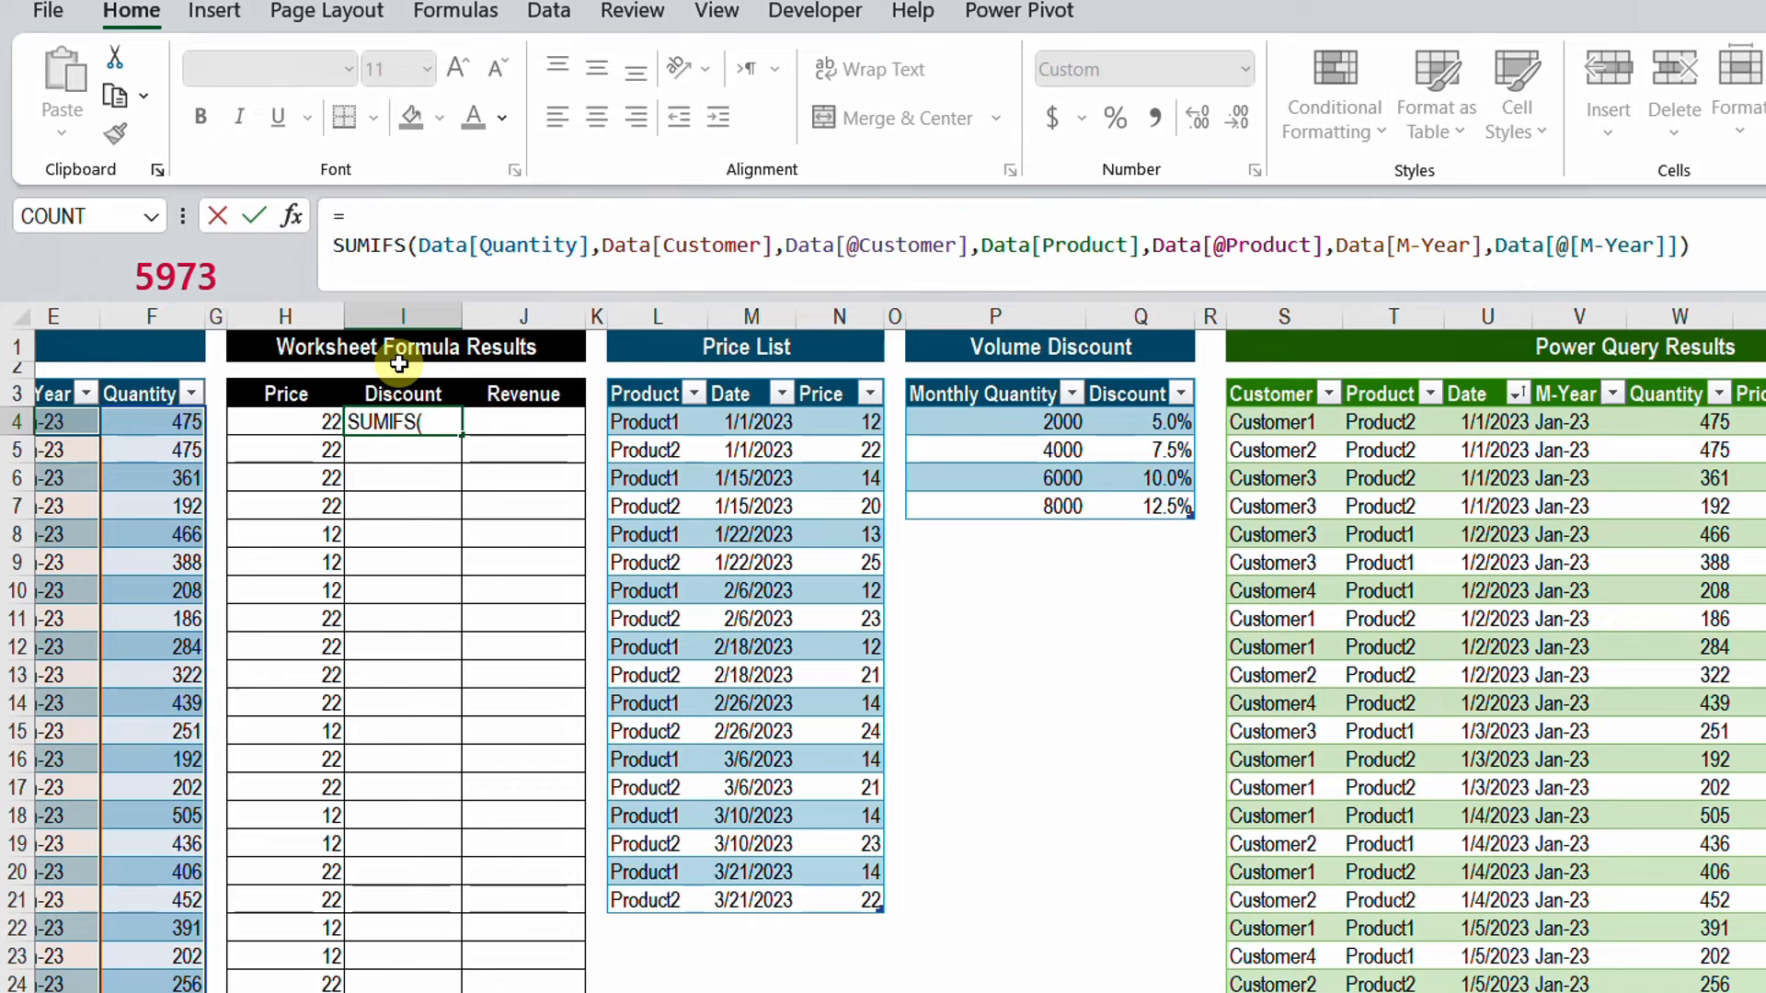
pyautogui.click(364, 214)
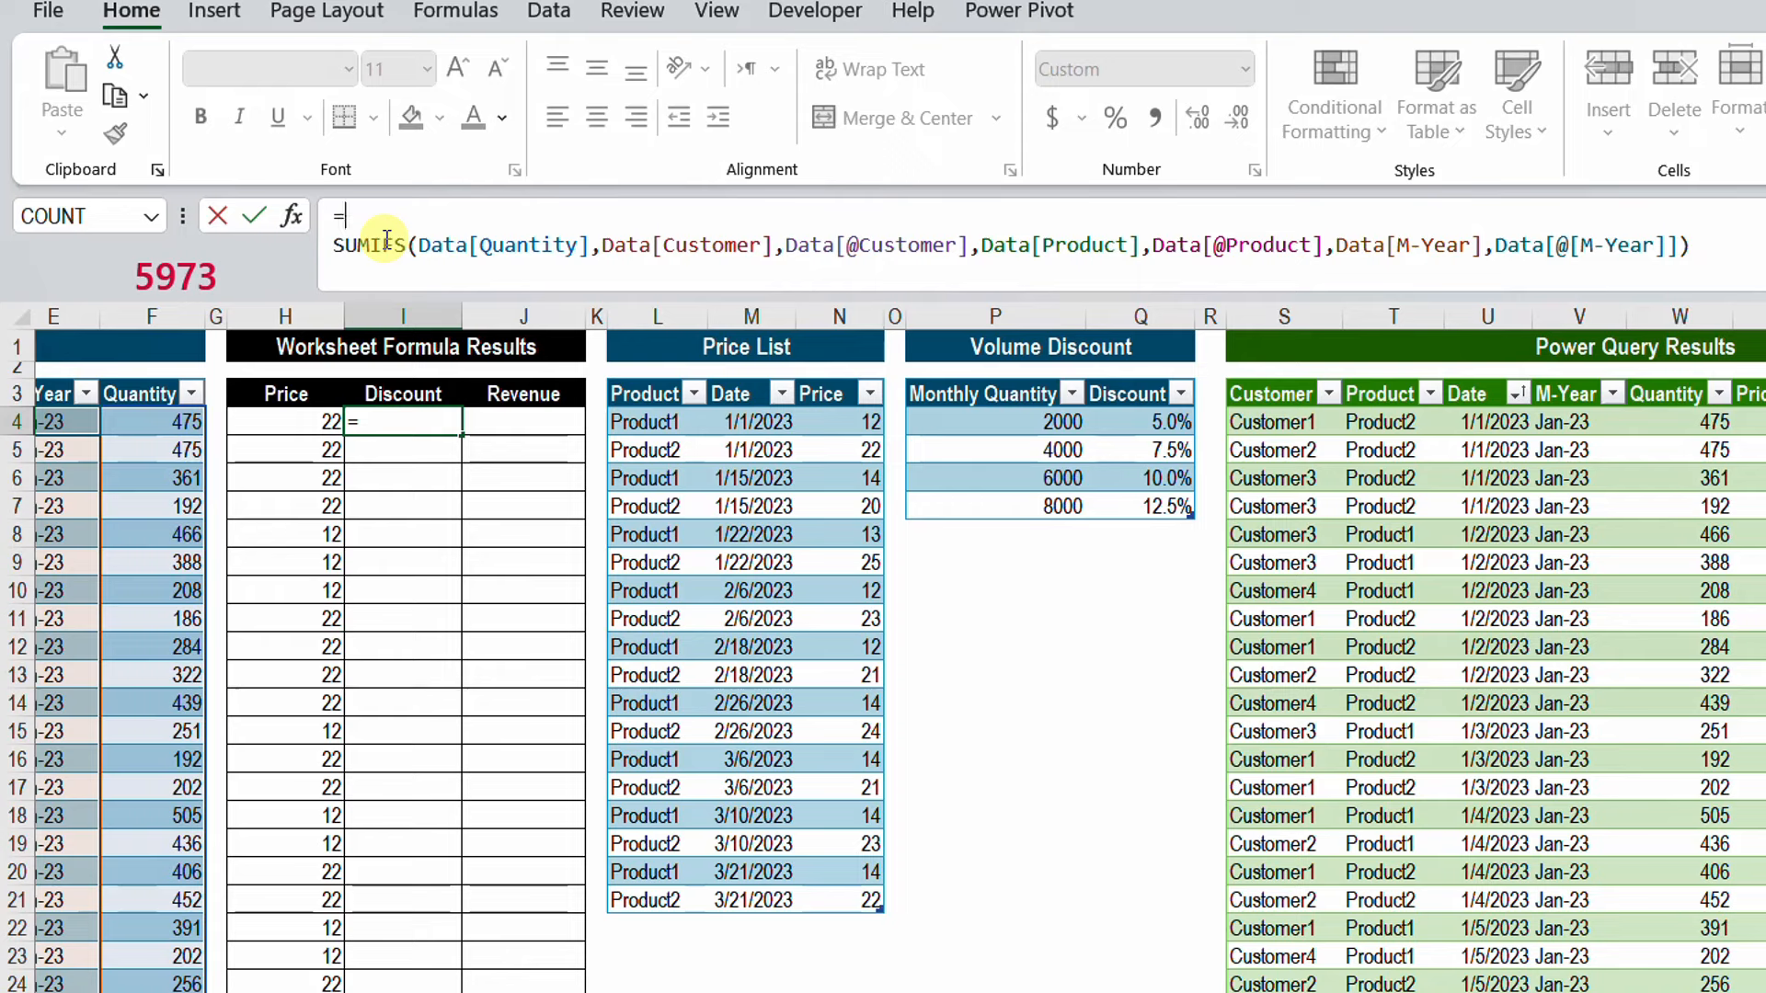
pyautogui.write('xl')
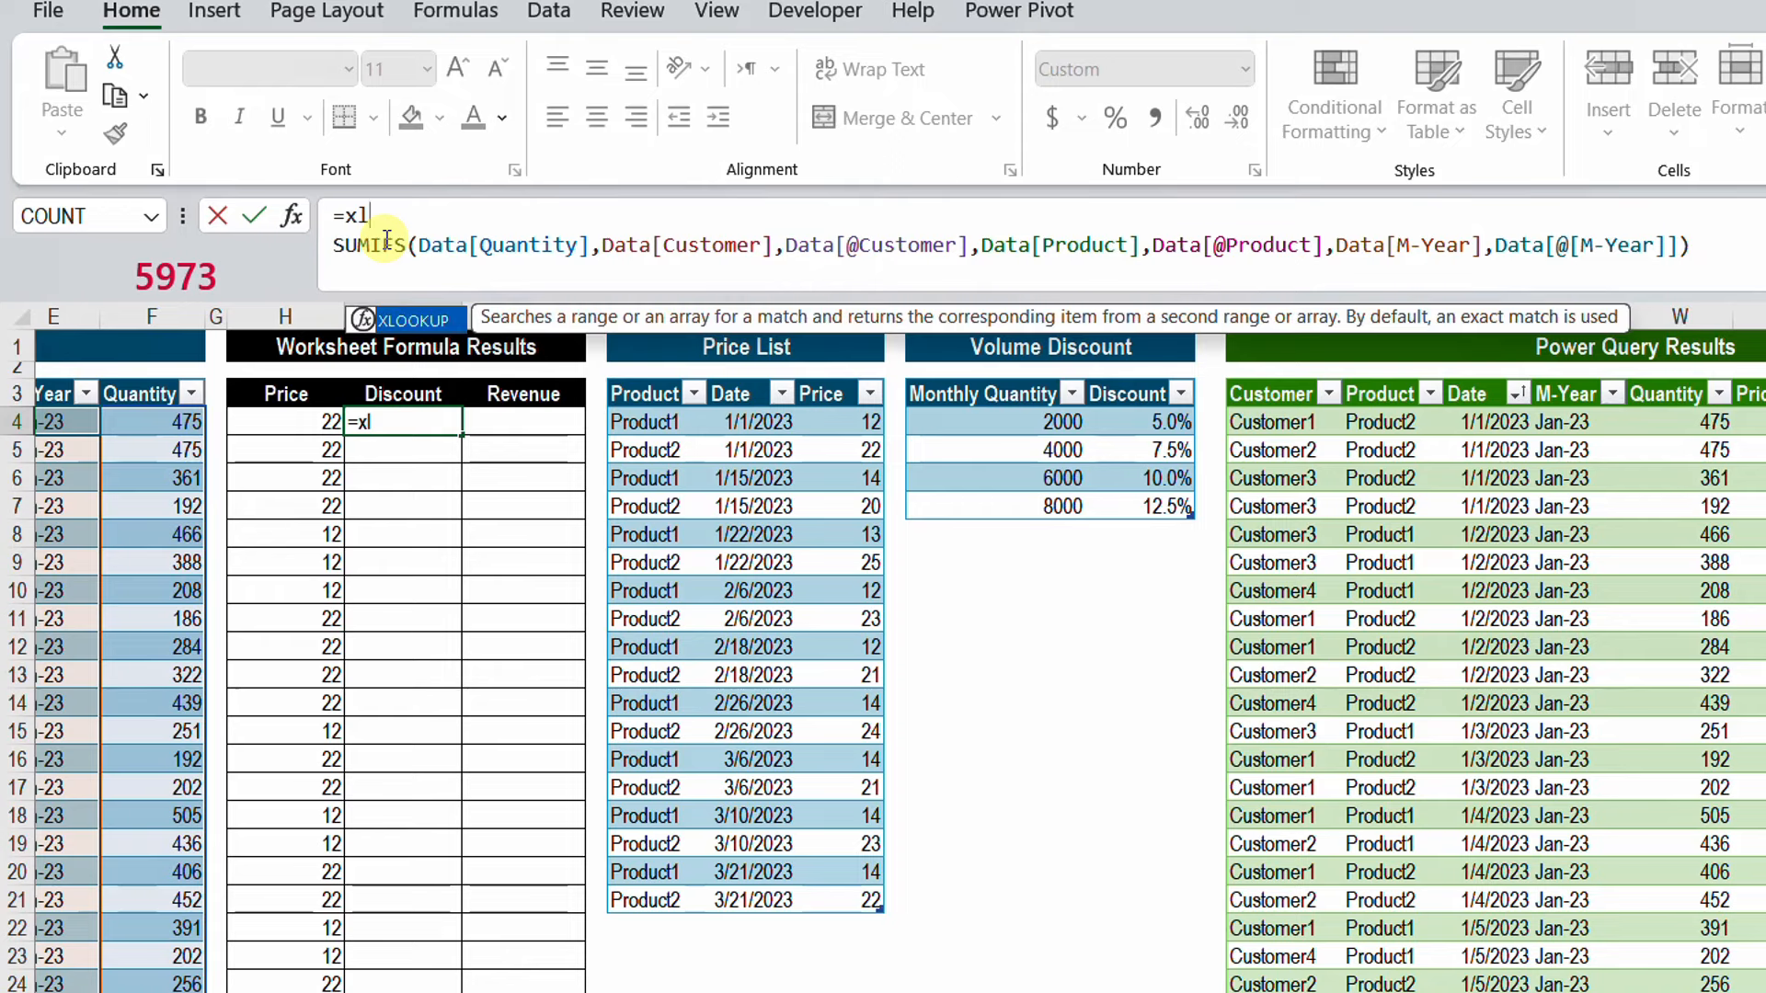
pyautogui.press('Tab')
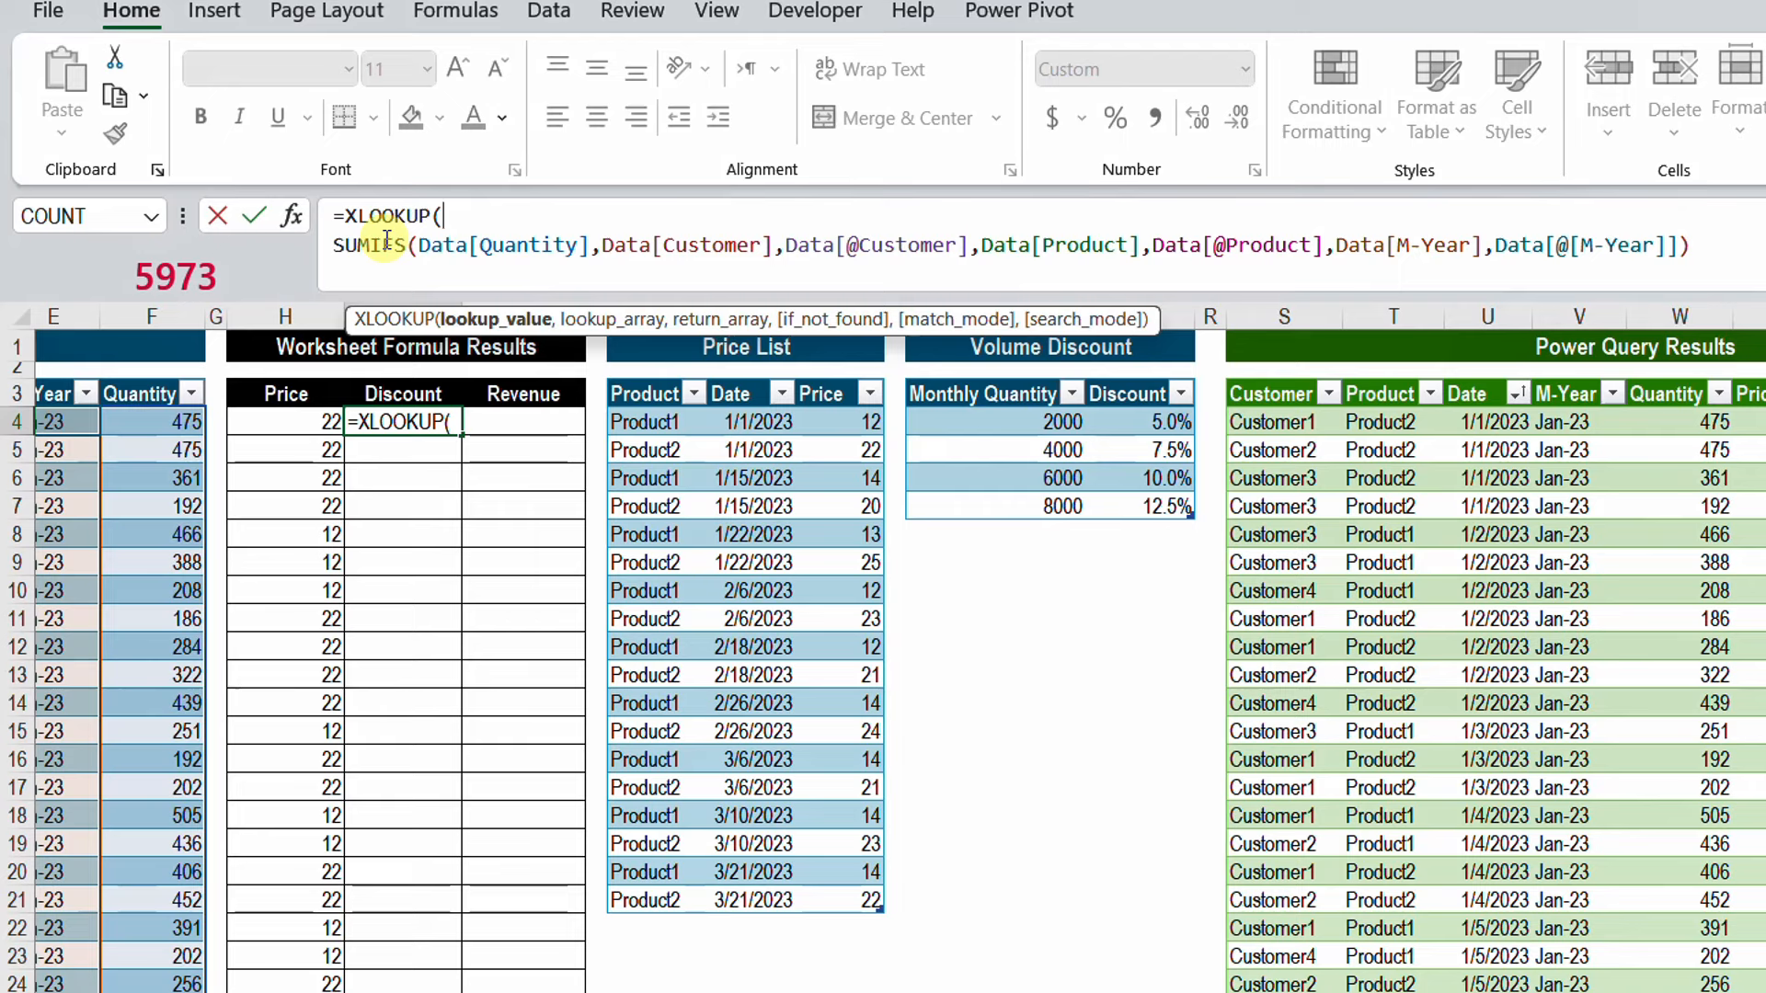
# Use the SUMIFS result as XLOOKUP's lookup value and add Discount[Monthly Quantity] as the lookup array on its own line
pyautogui.click(526, 321)
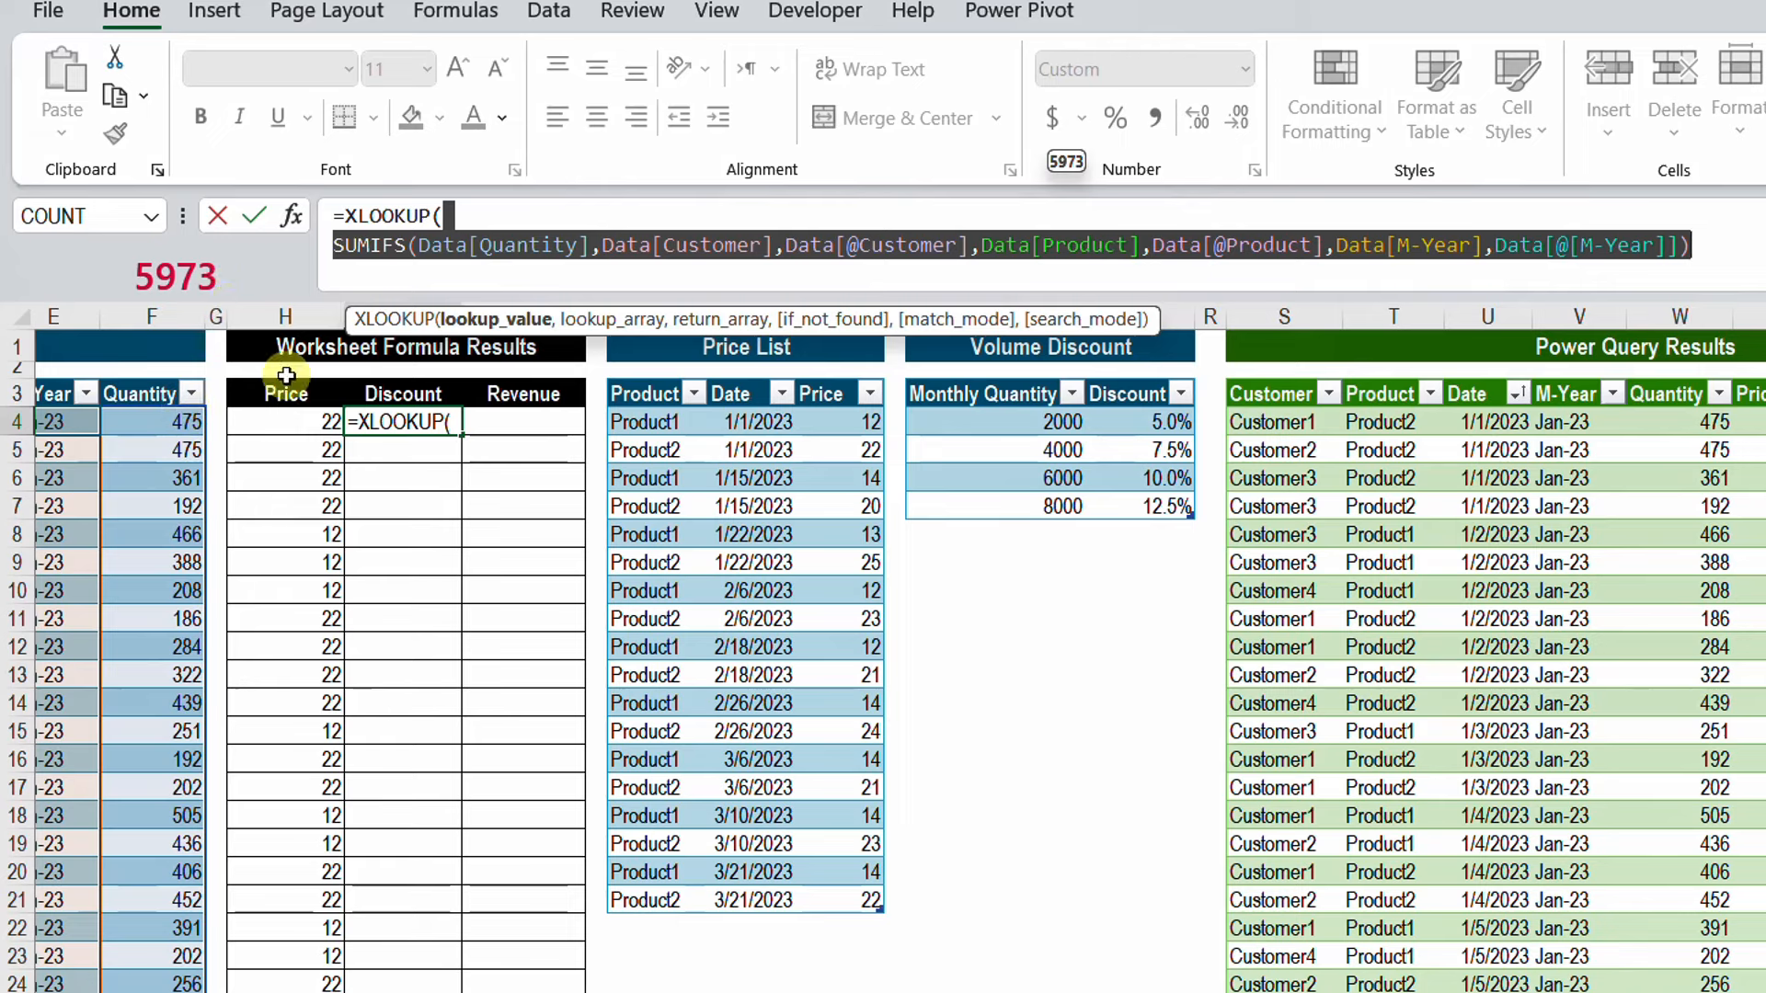
pyautogui.click(1701, 246)
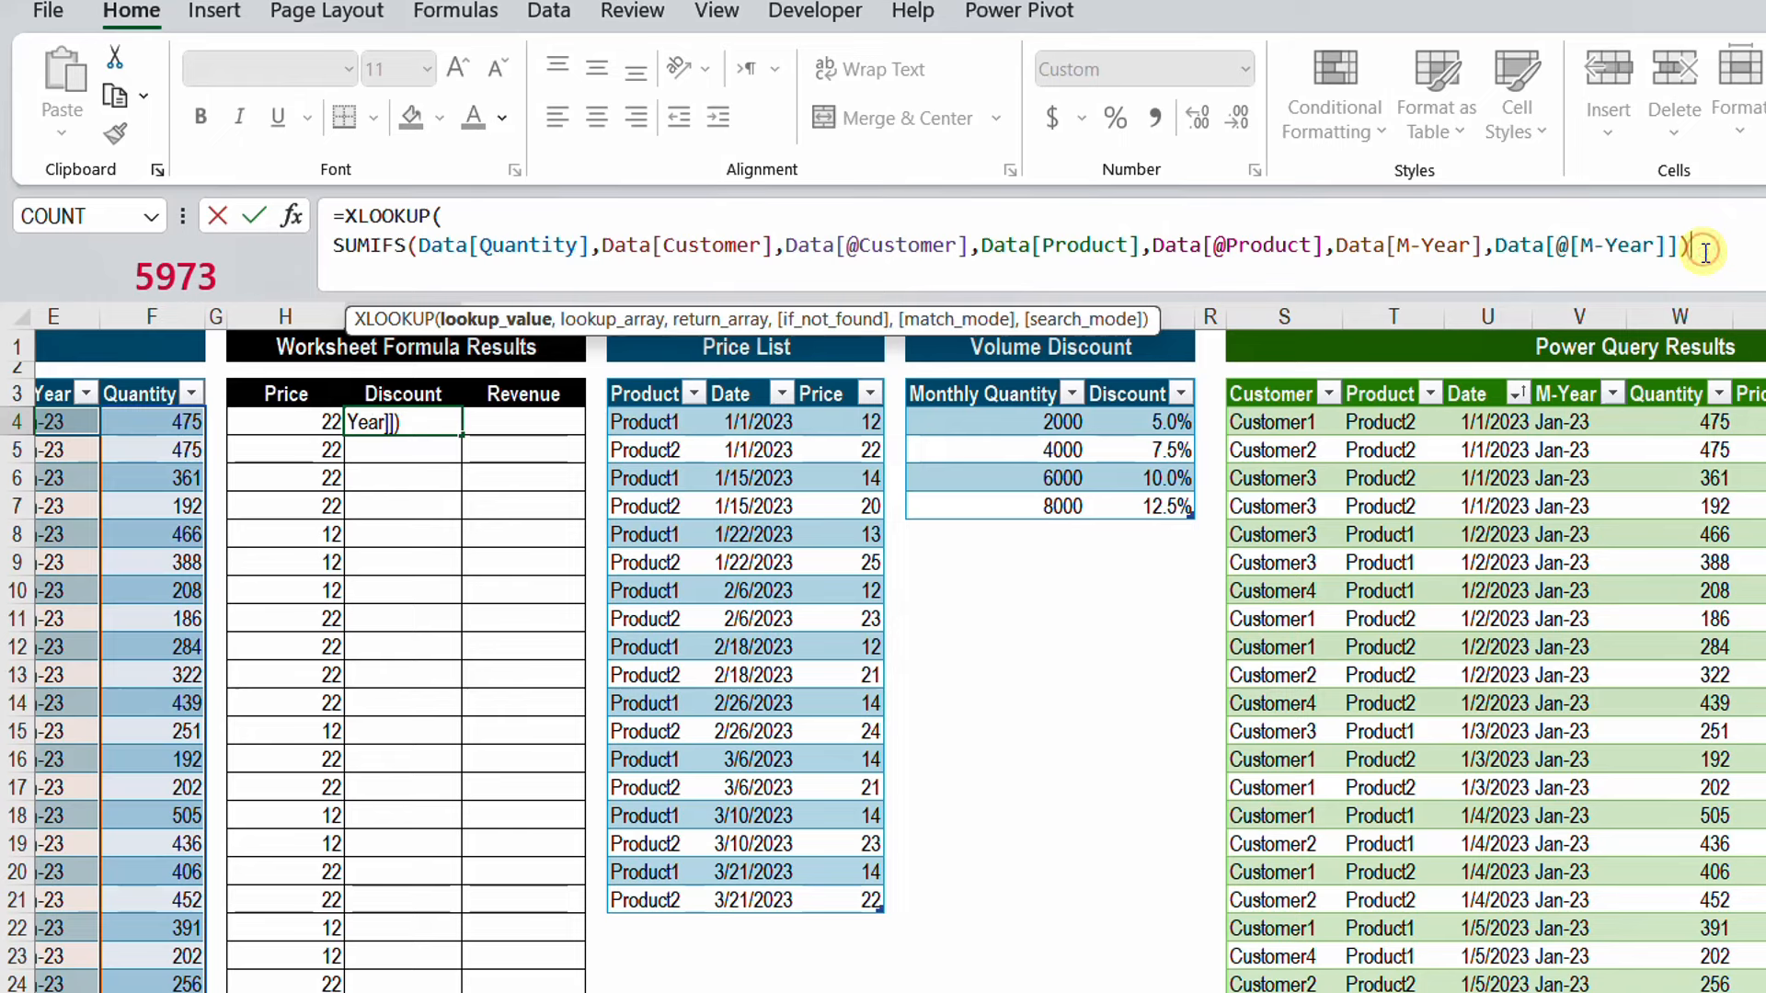
pyautogui.write(',')
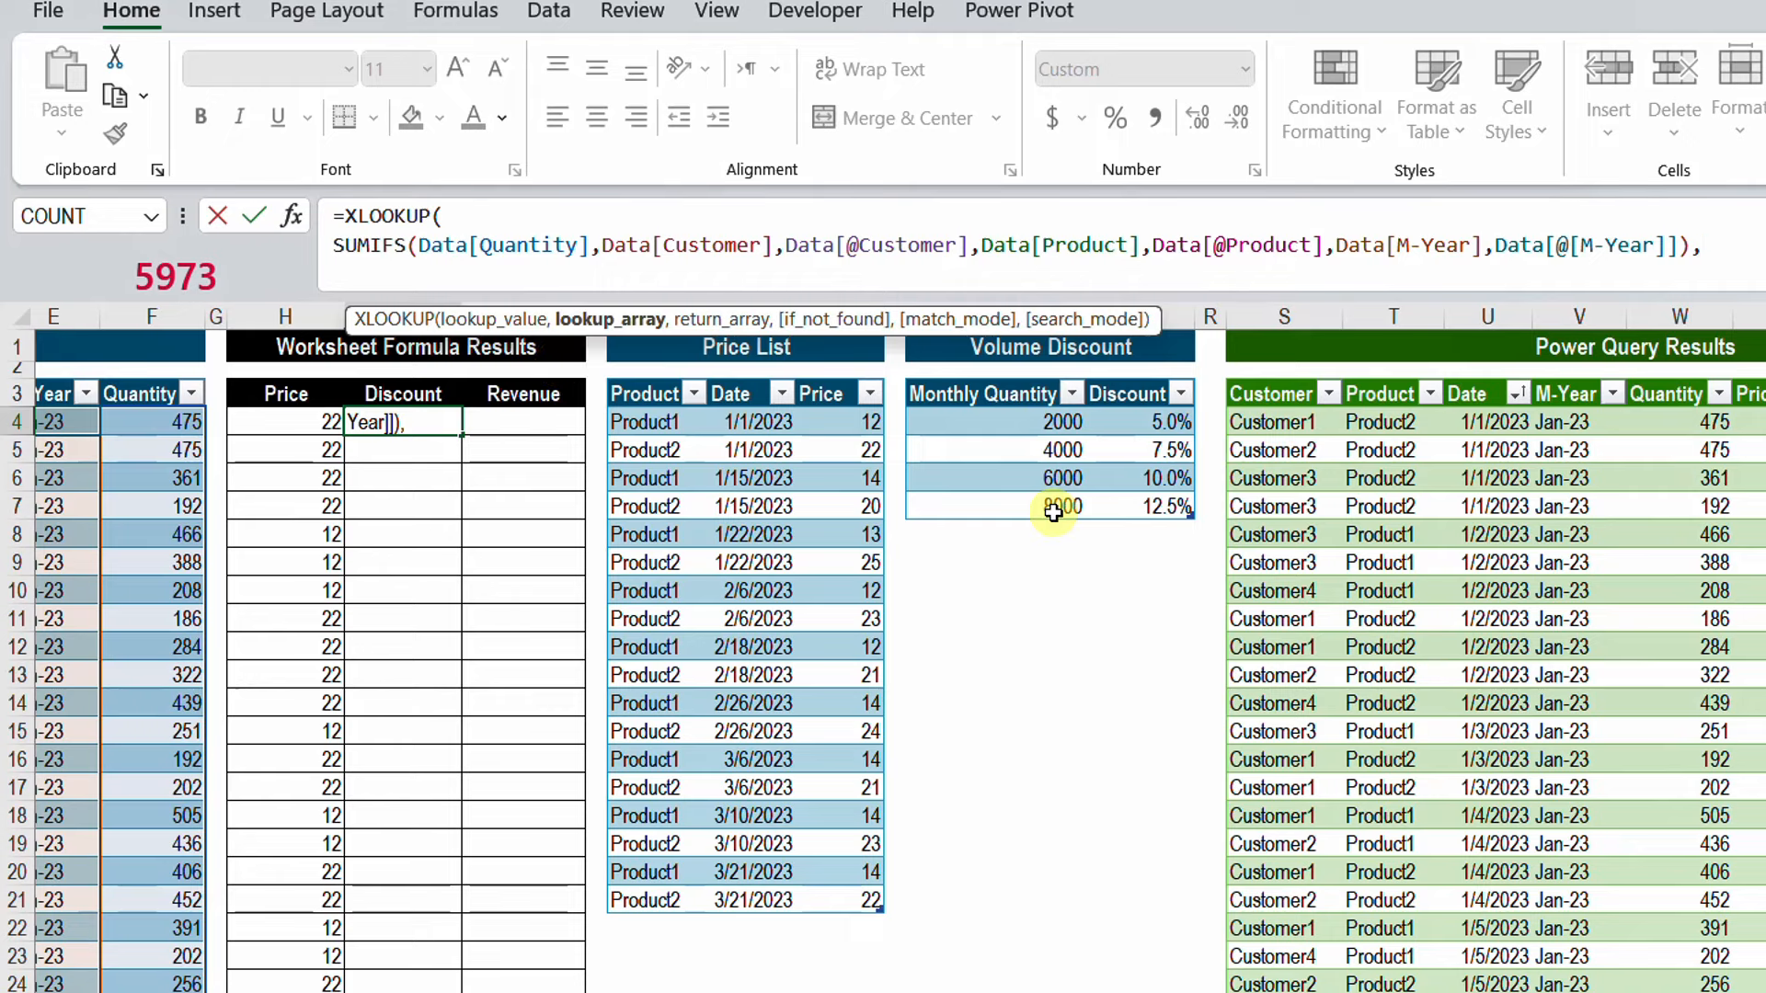
pyautogui.click(1002, 385)
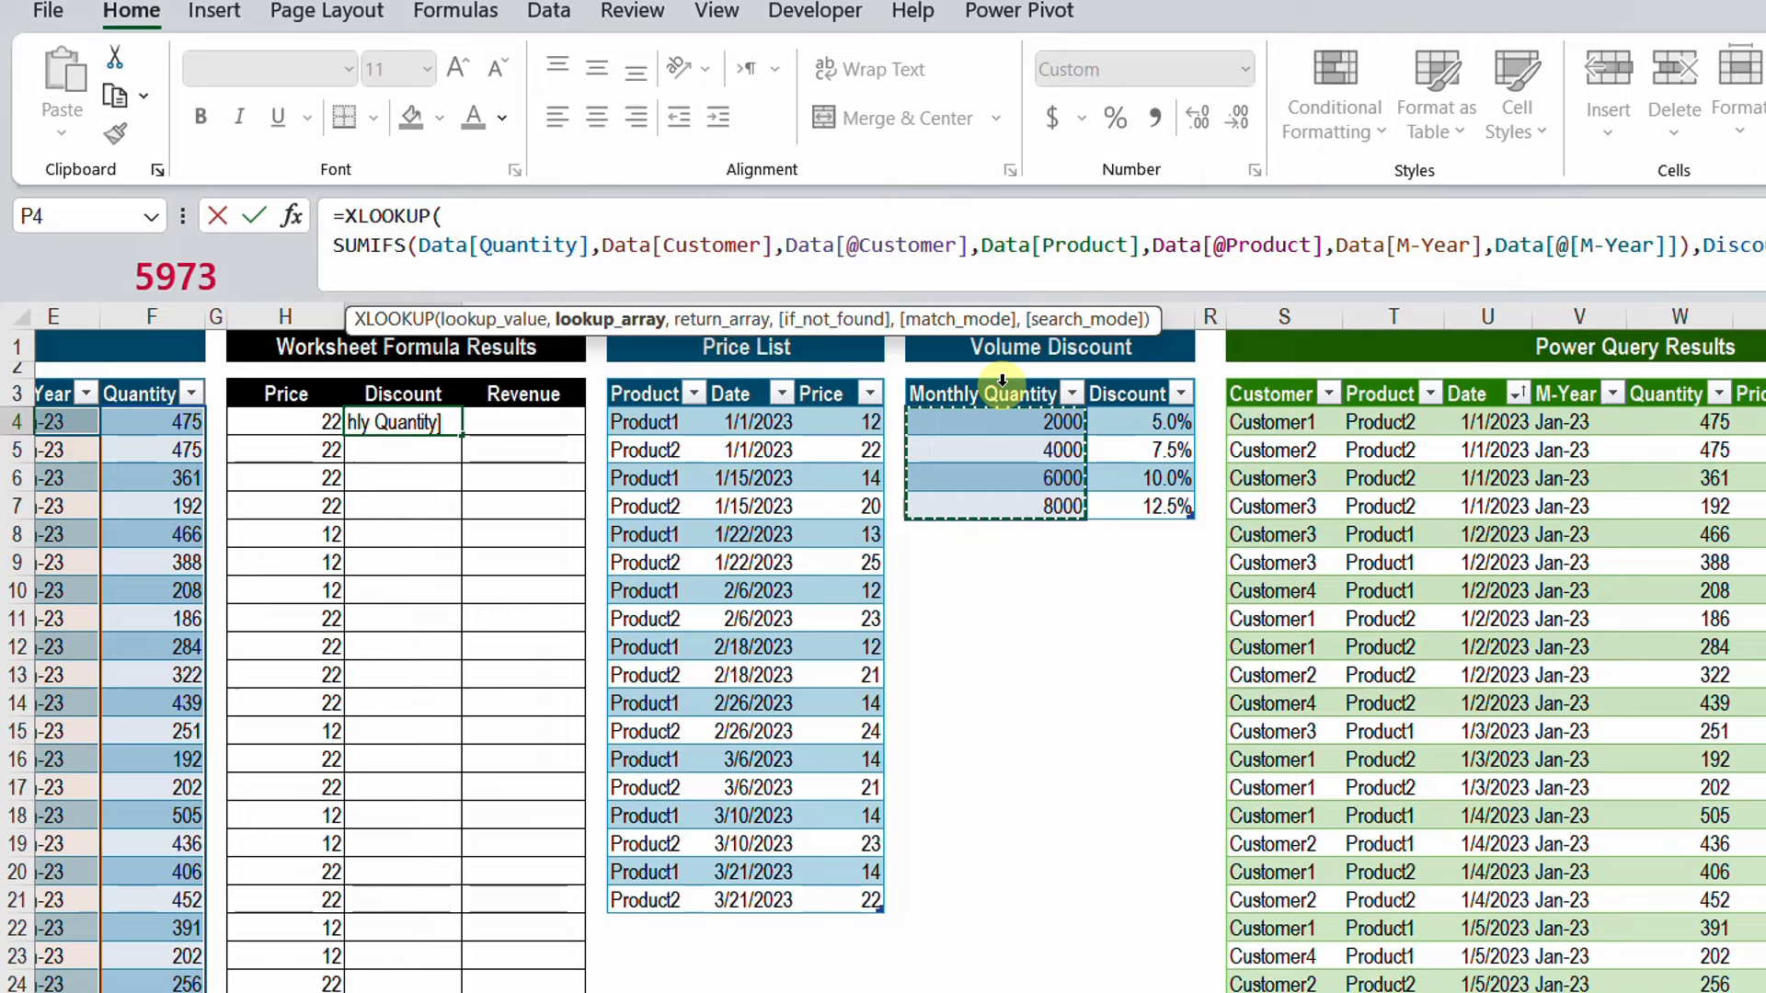
pyautogui.click(1700, 246)
pyautogui.hotkey('alt', 'Return')
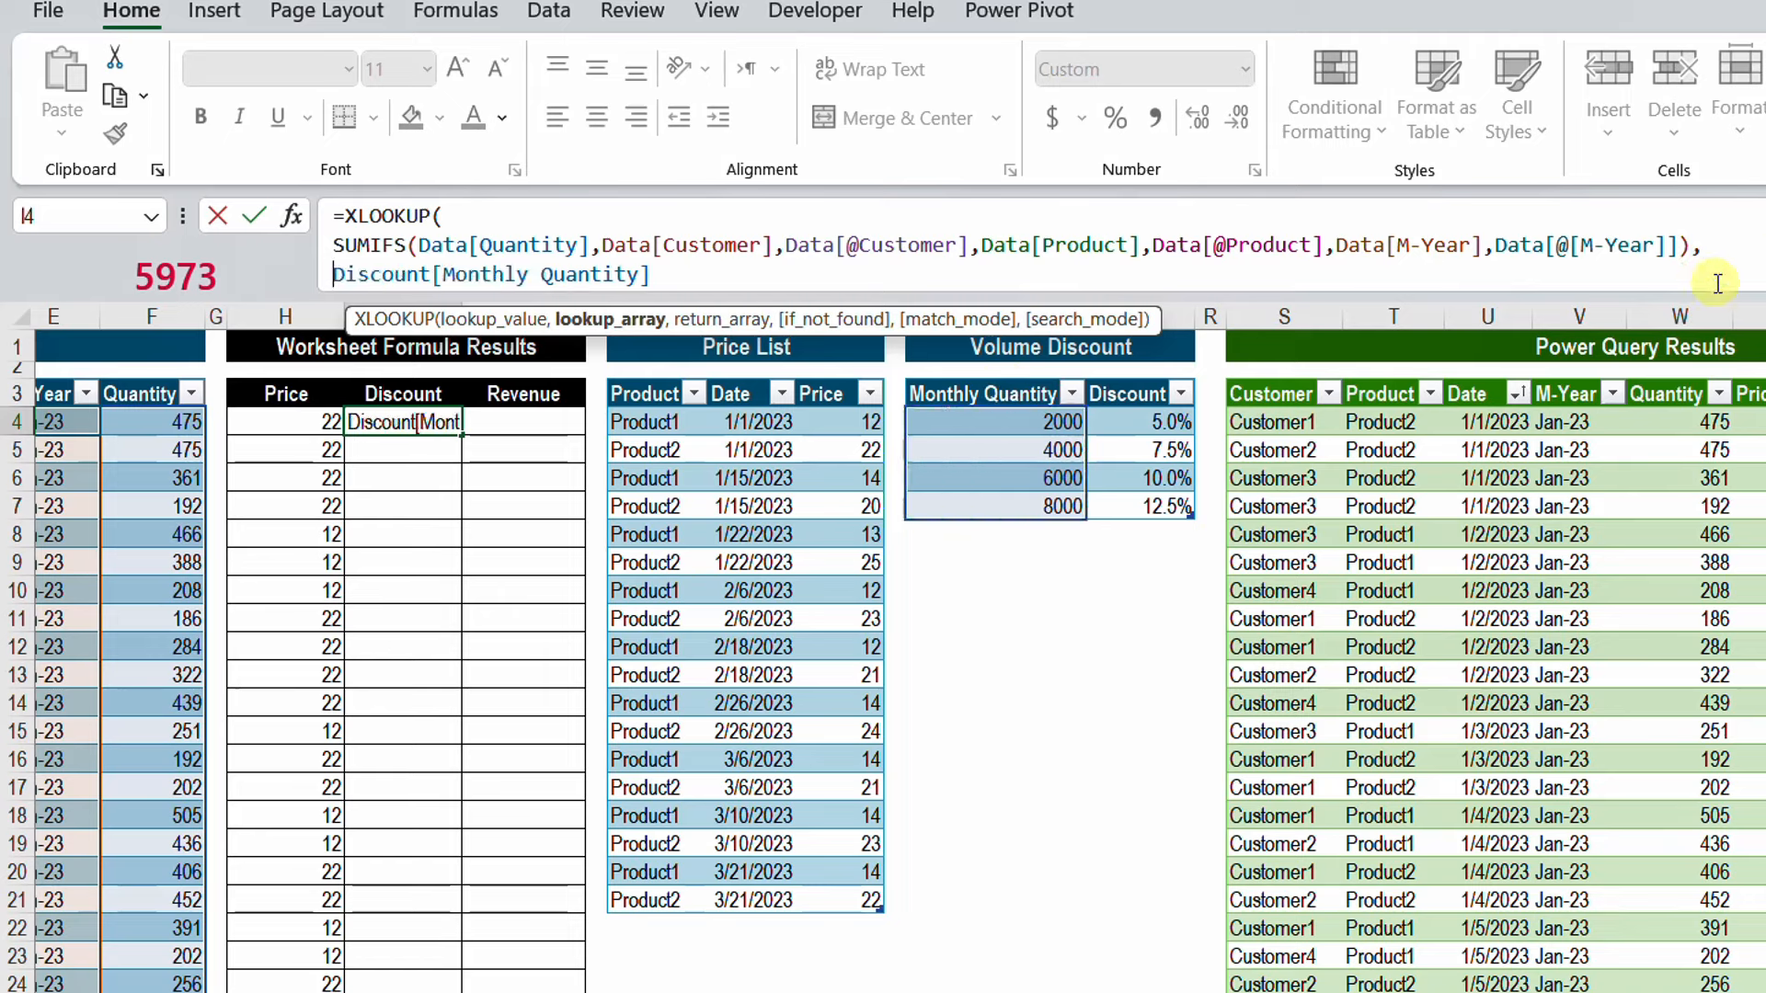
# Add Discount[Discount] as the XLOOKUP return array and 0 as the if_not_found value
pyautogui.moveTo(334, 273); pyautogui.dragTo(658, 275)
pyautogui.click(653, 275)
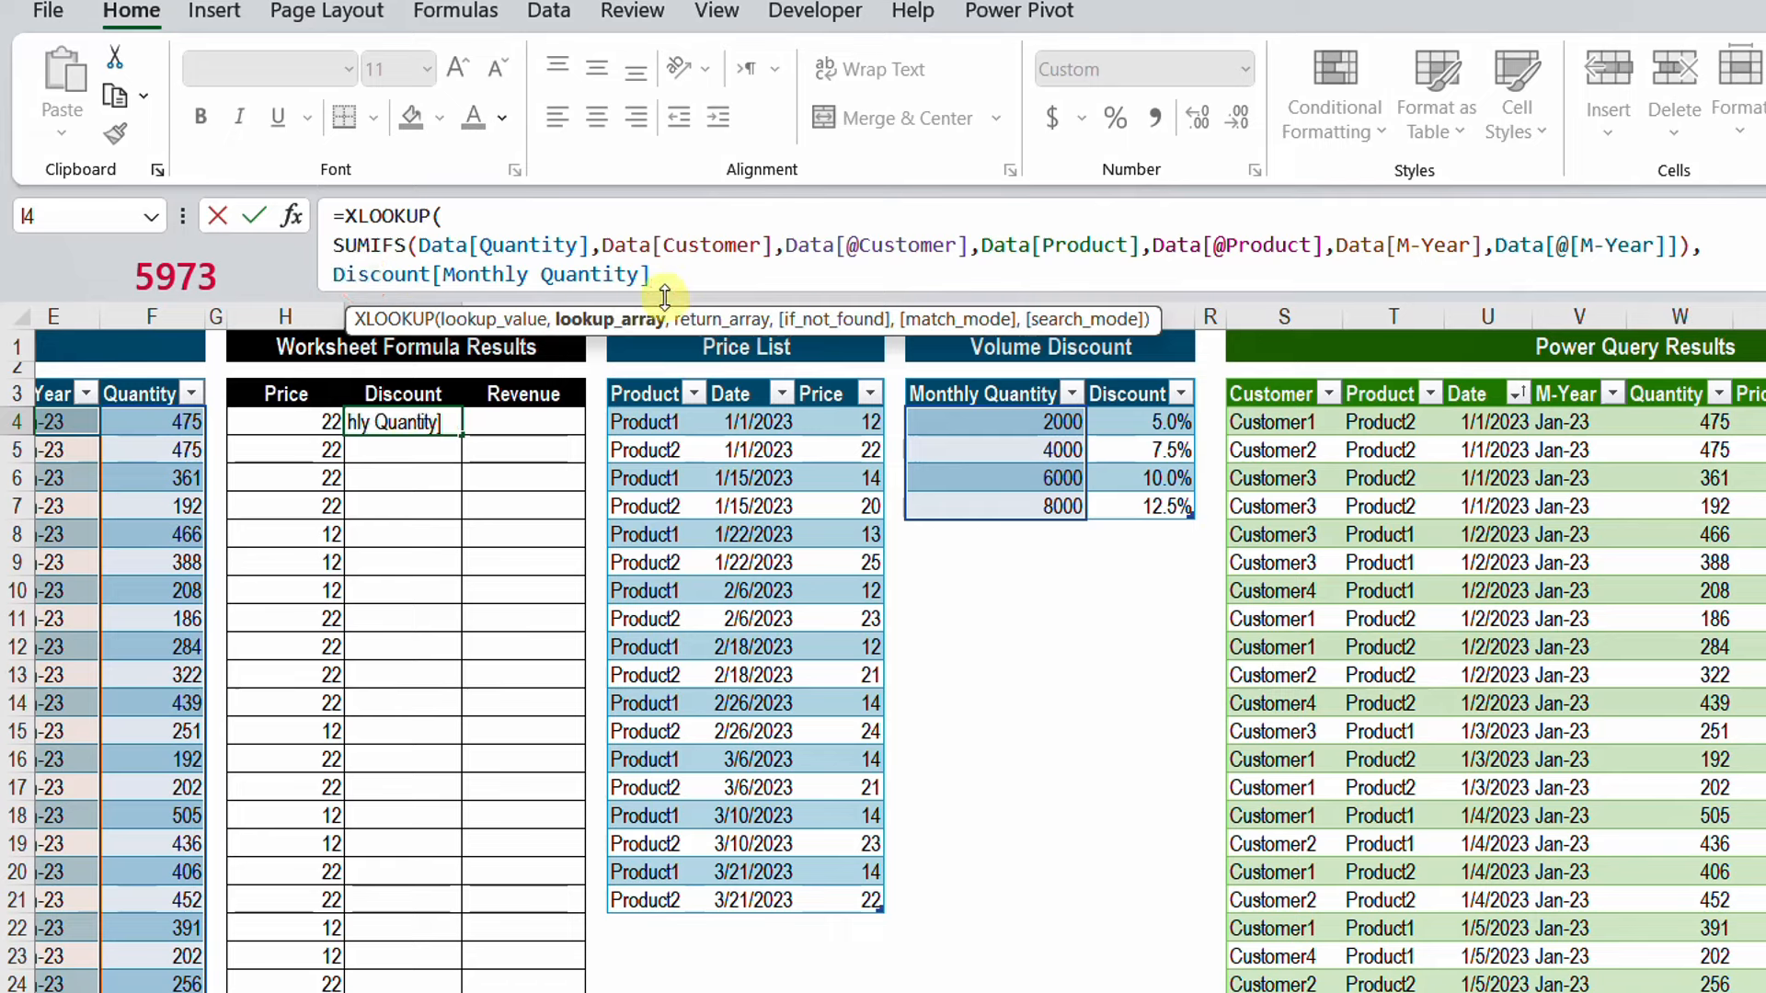
pyautogui.write(',')
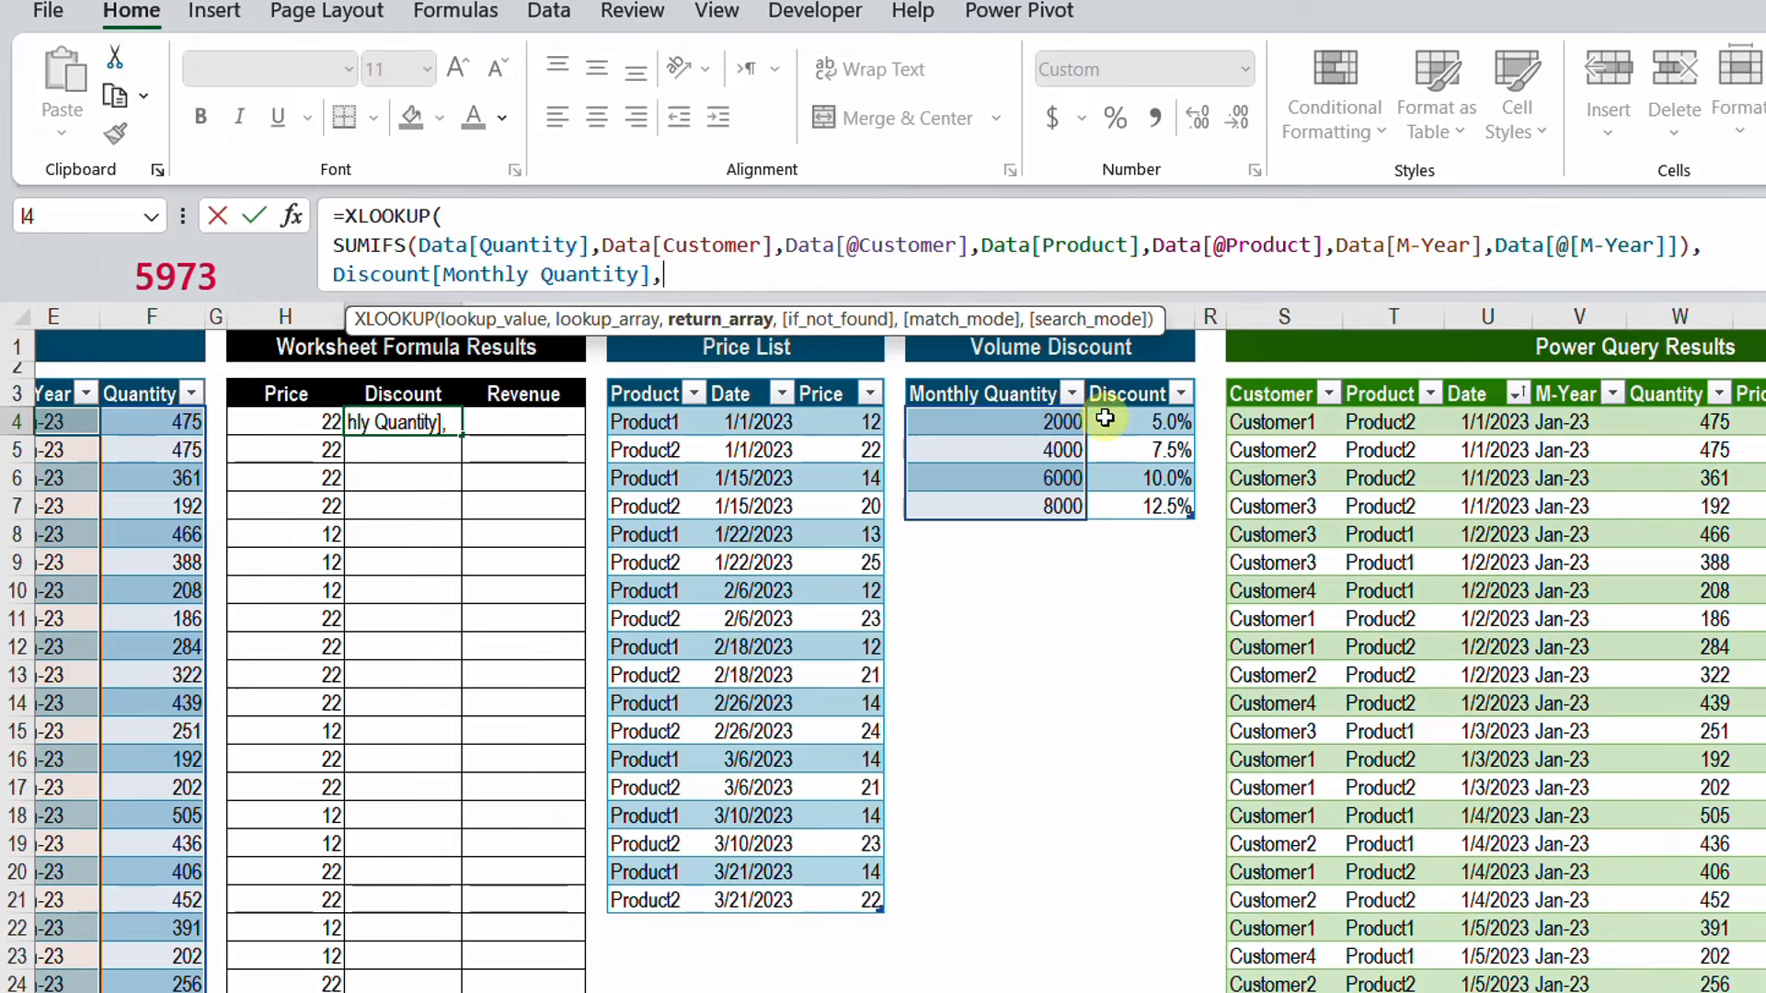
pyautogui.click(1113, 386)
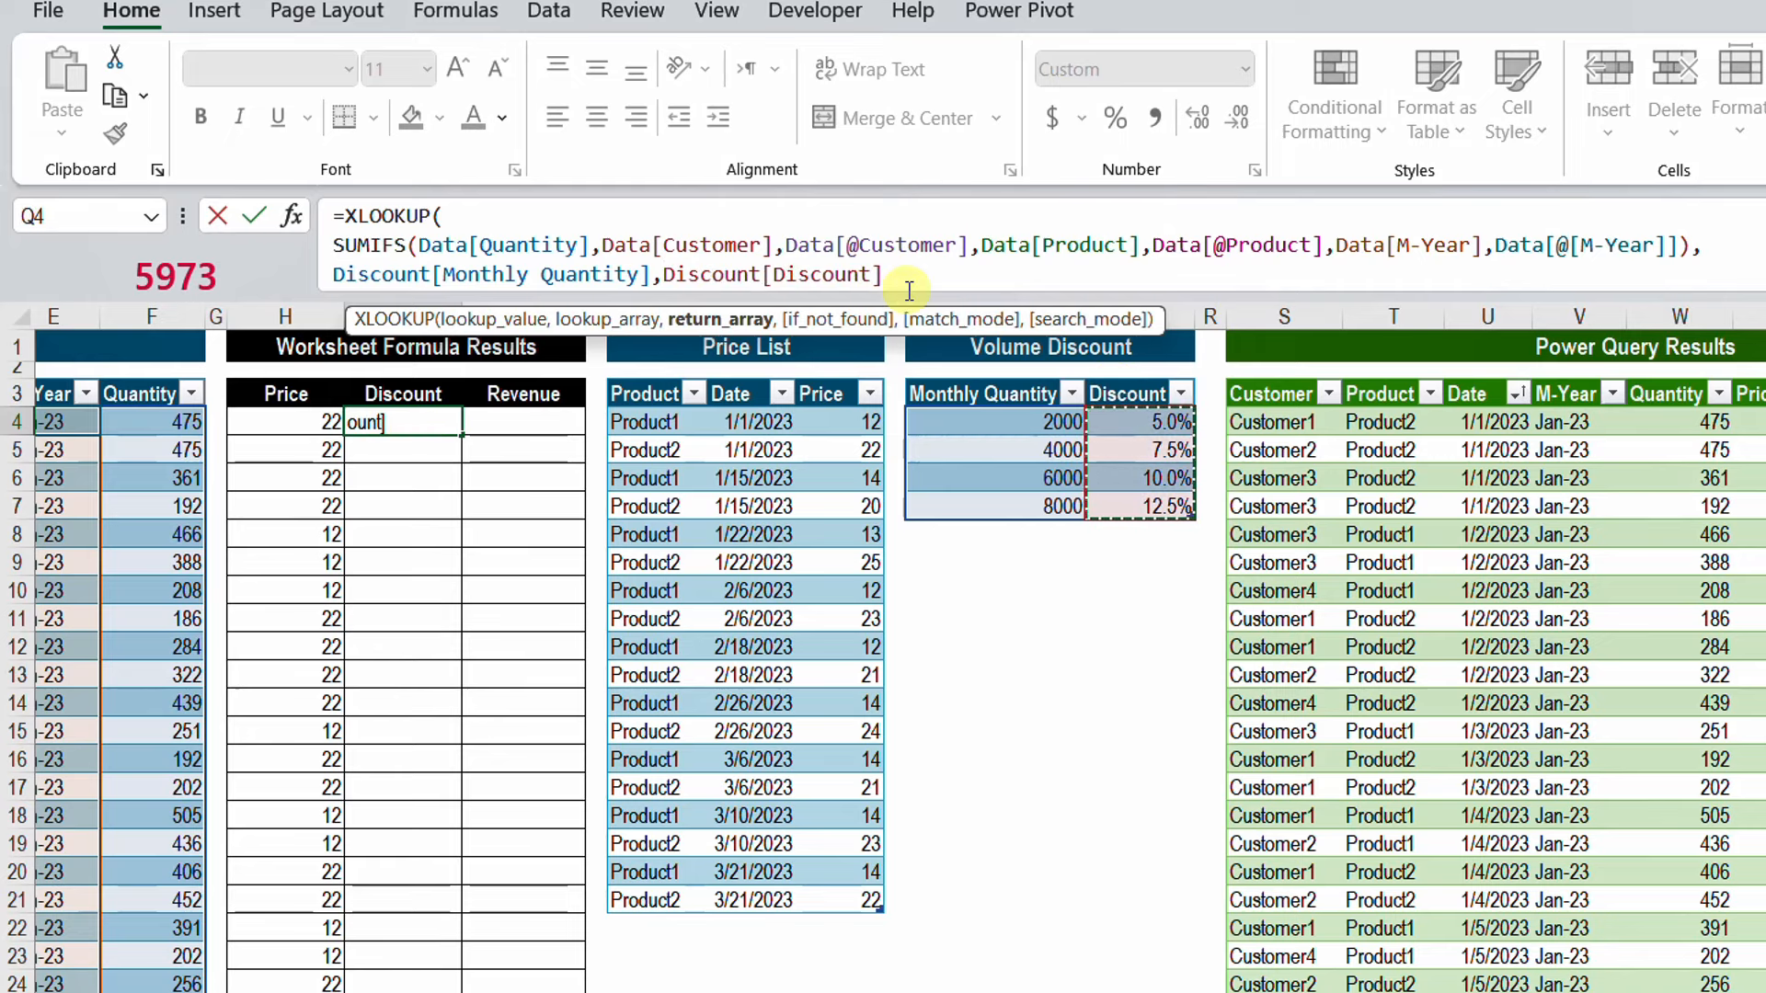
pyautogui.write(',')
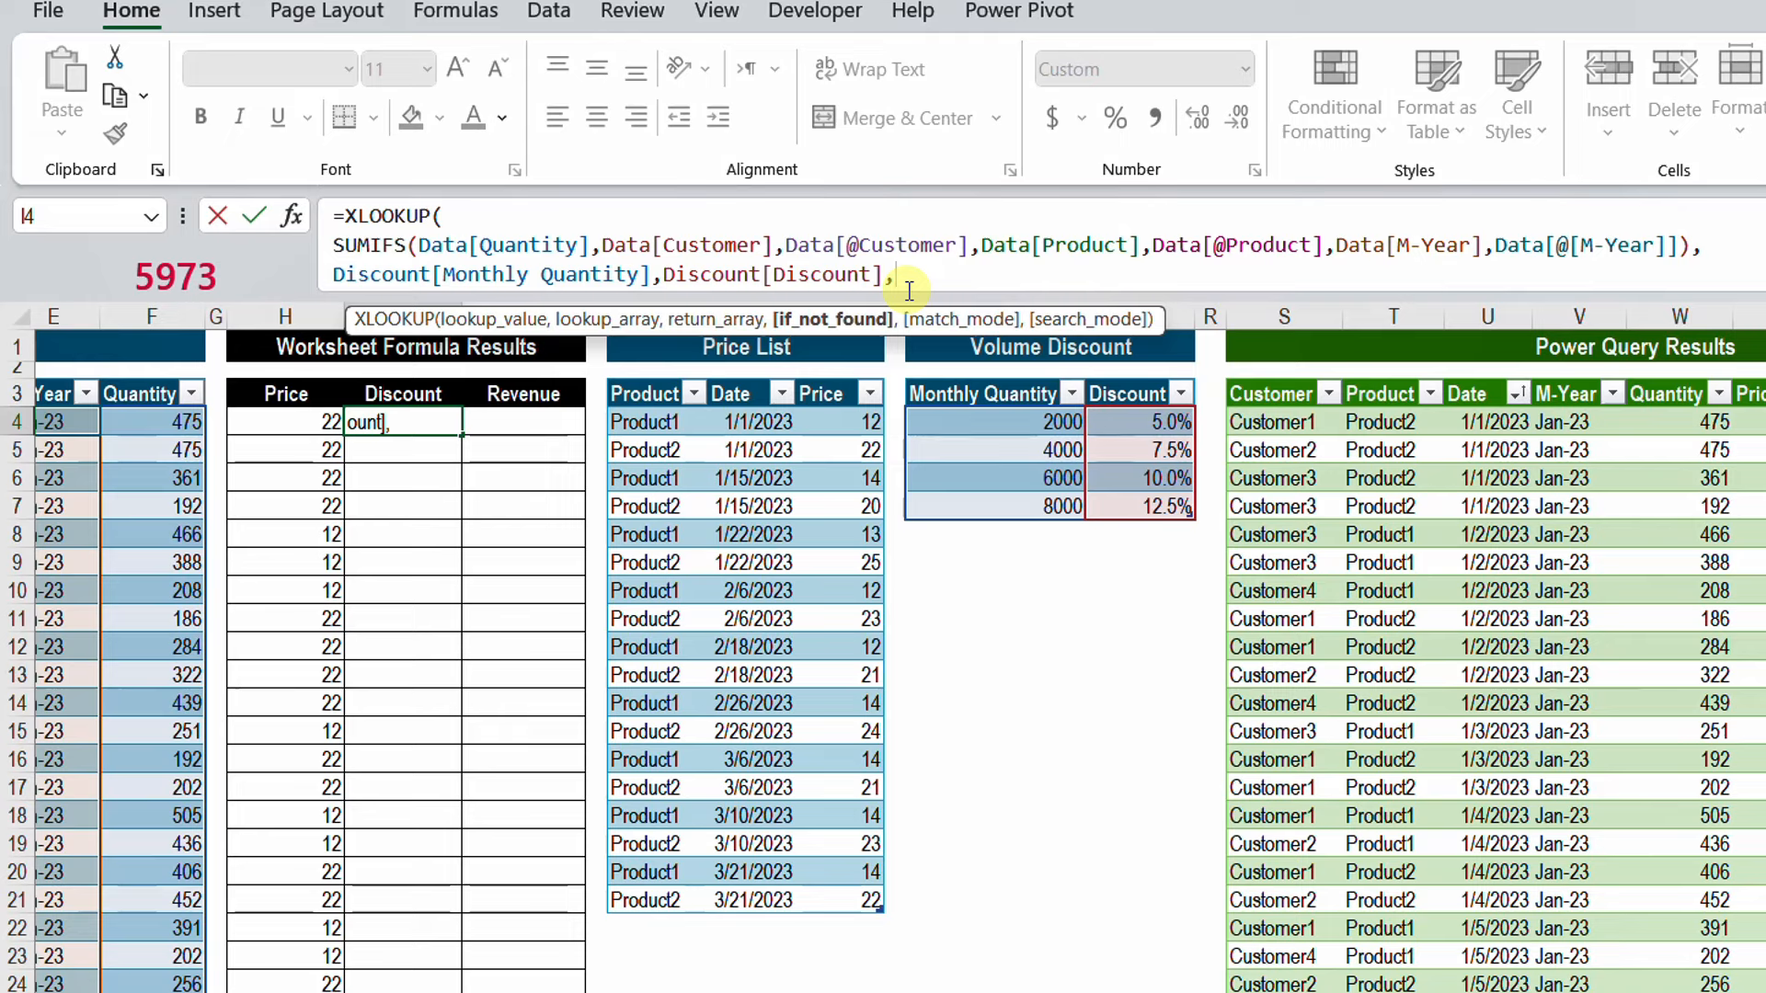
pyautogui.write('0')
pyautogui.write(',')
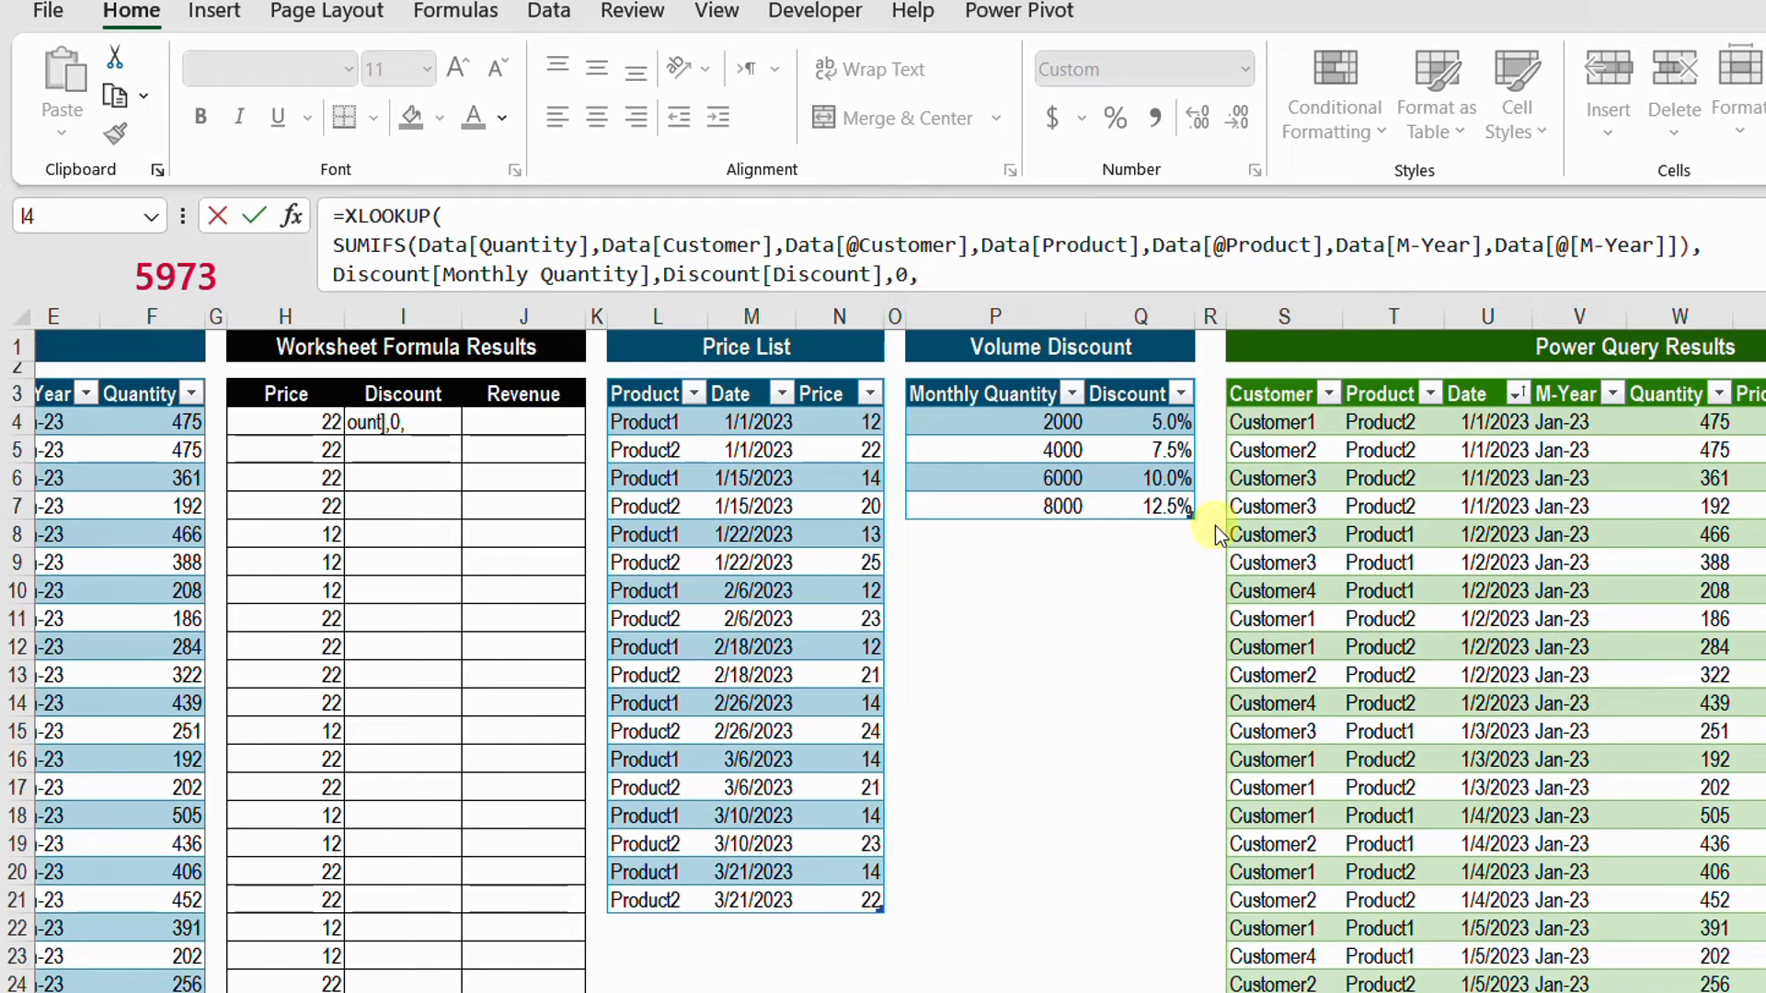
# Set the XLOOKUP match mode to -1 for exact match or next smaller item and enter the formula in I4
pyautogui.moveTo(1134, 459); pyautogui.dragTo(1200, 498)
pyautogui.moveTo(1127, 431); pyautogui.dragTo(1203, 460)
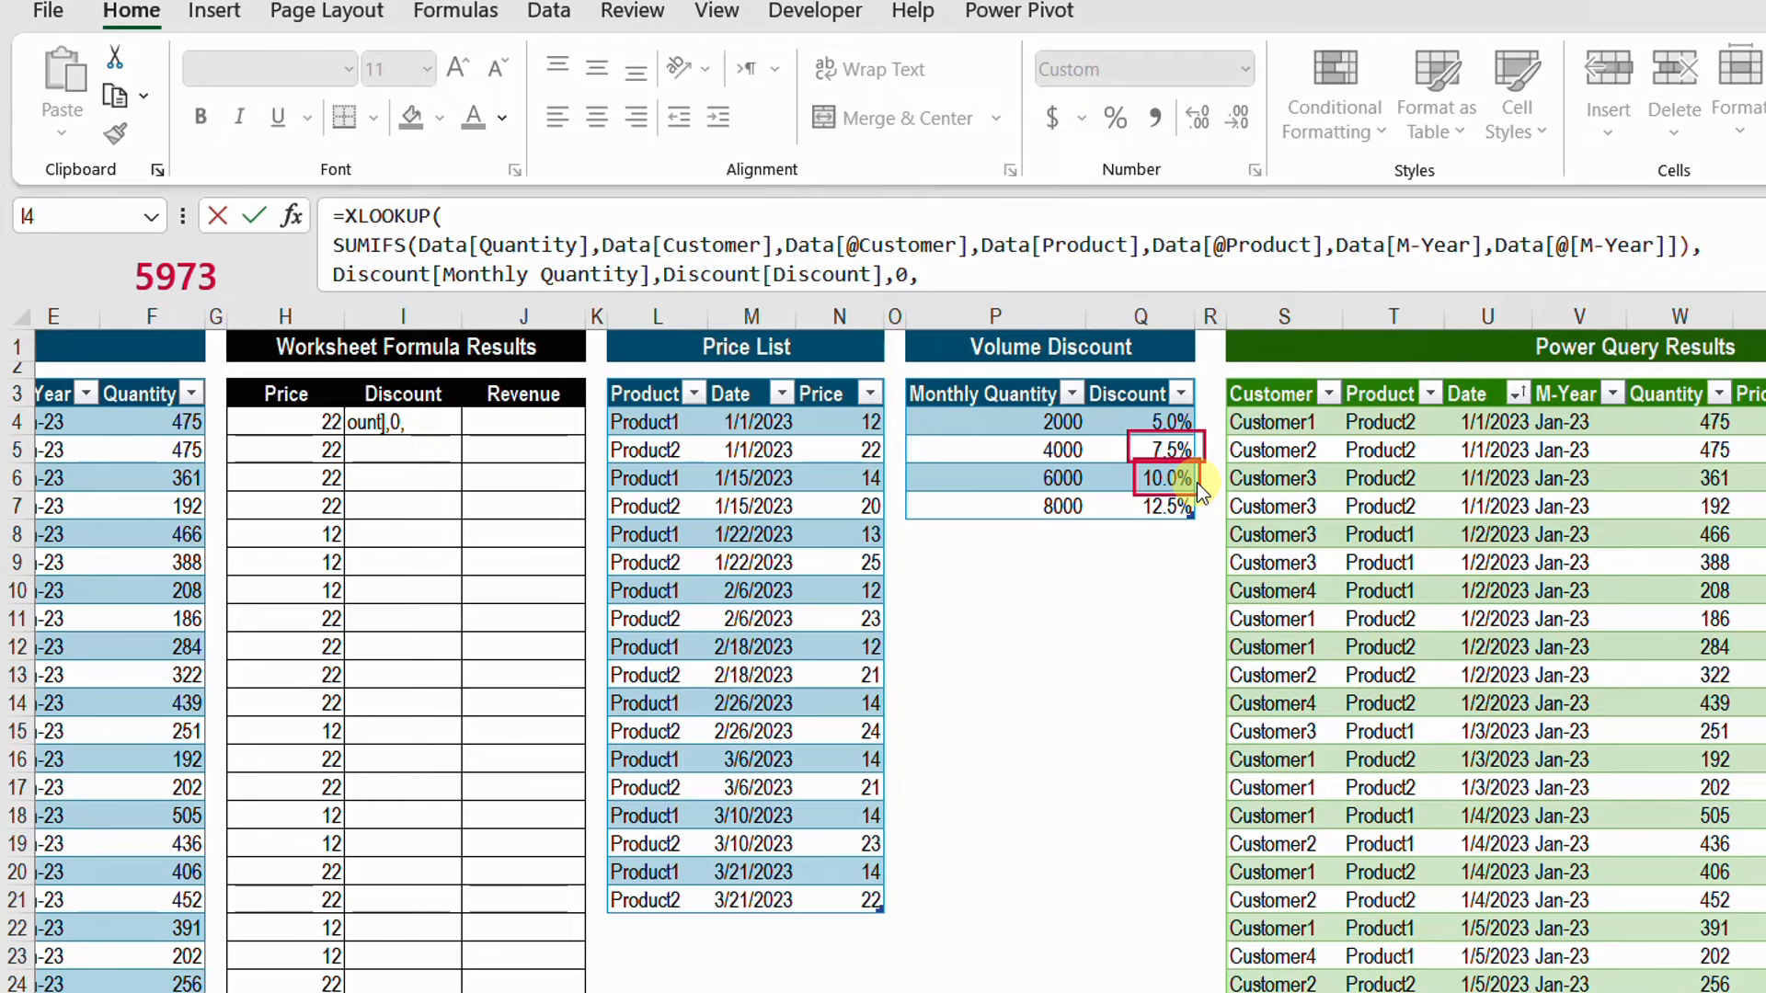
pyautogui.click(1041, 276)
pyautogui.write('-')
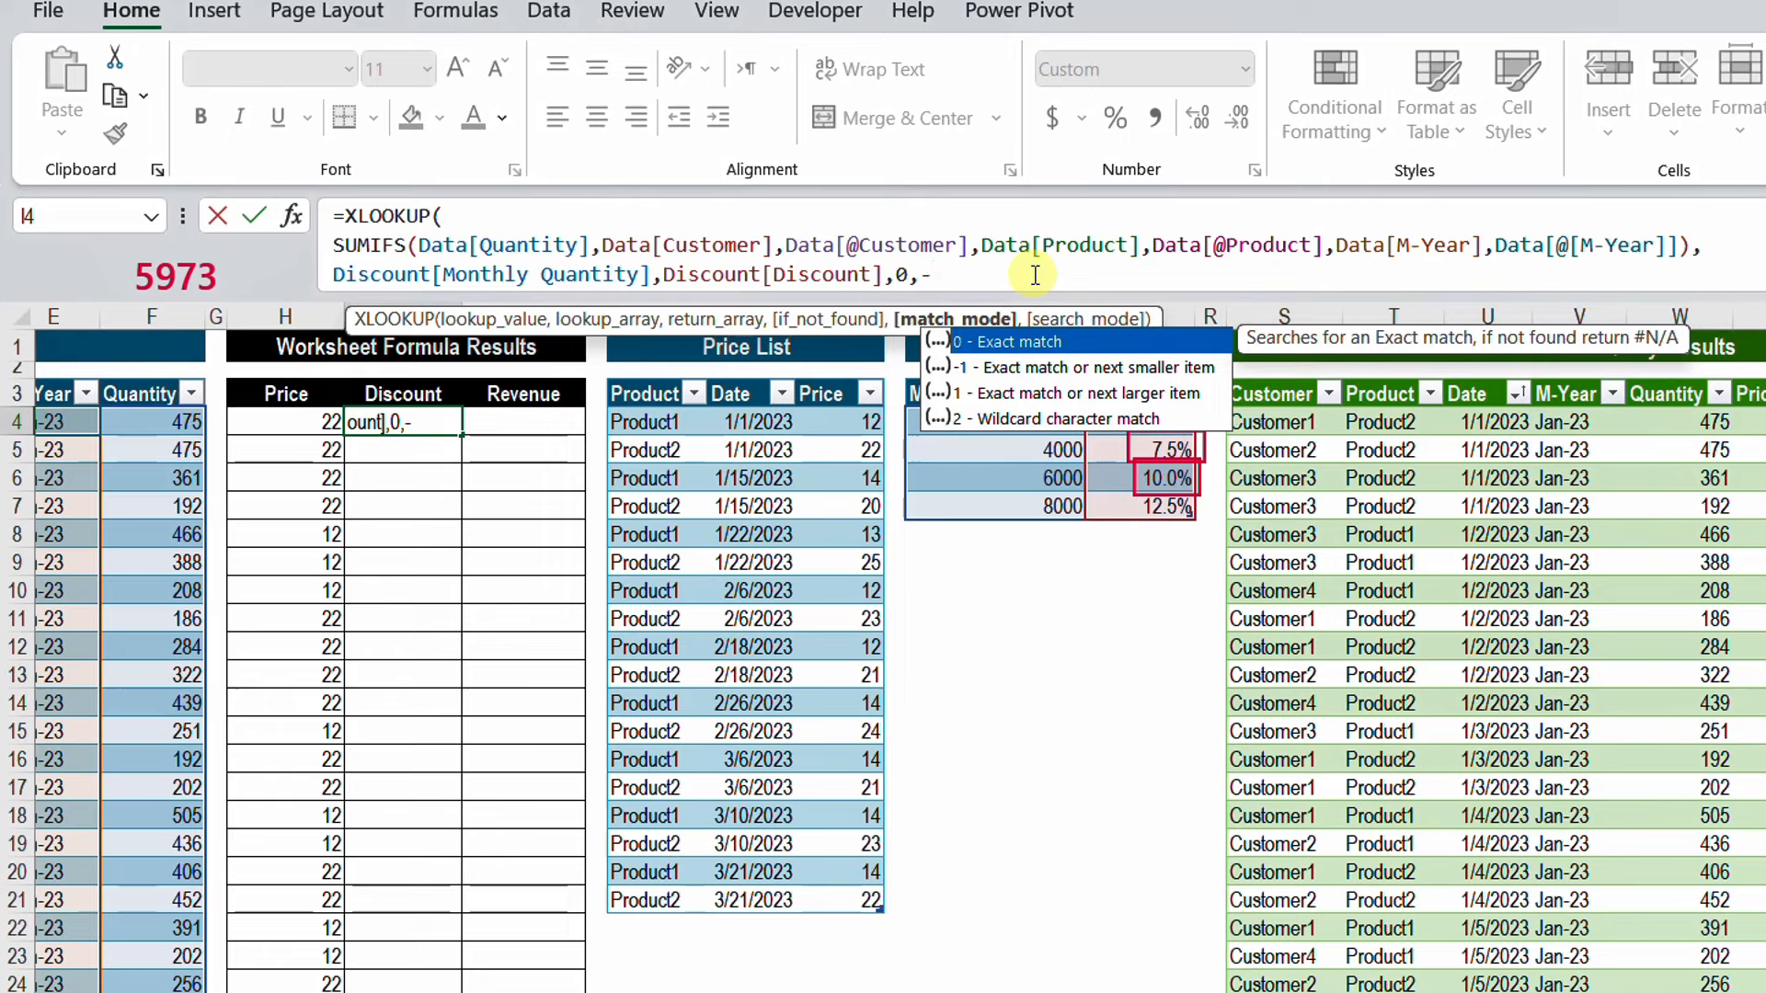
pyautogui.write('1')
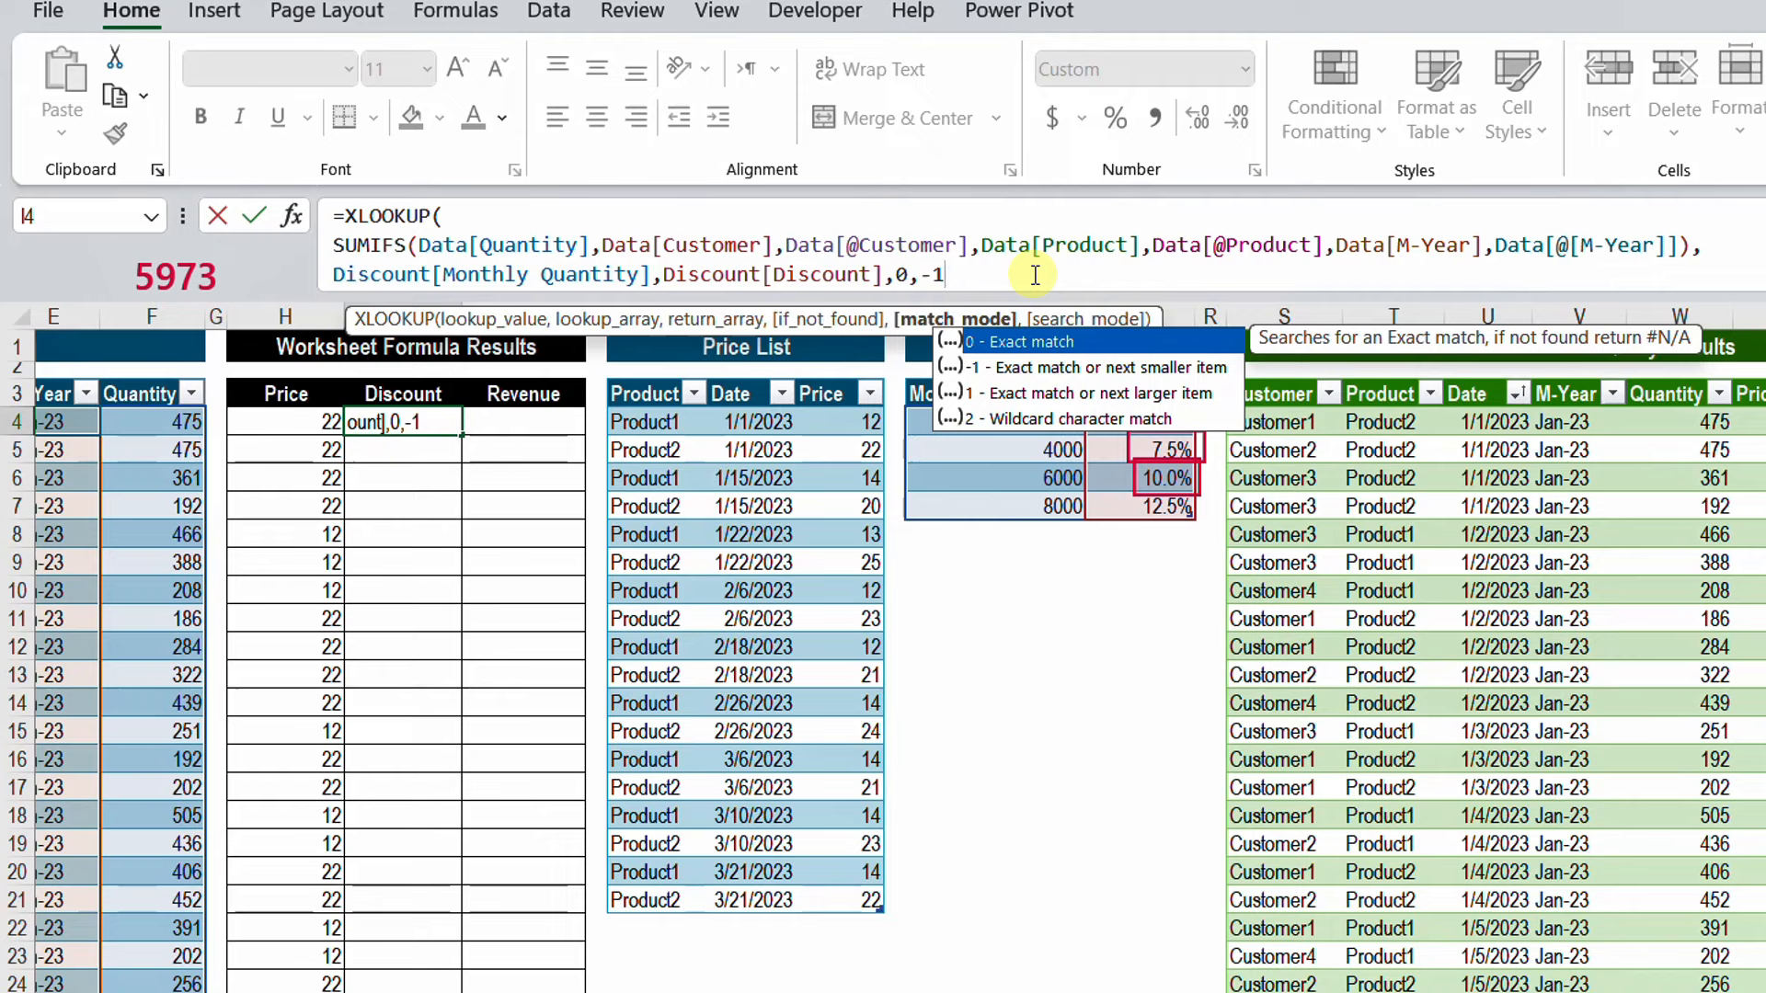
pyautogui.write(')')
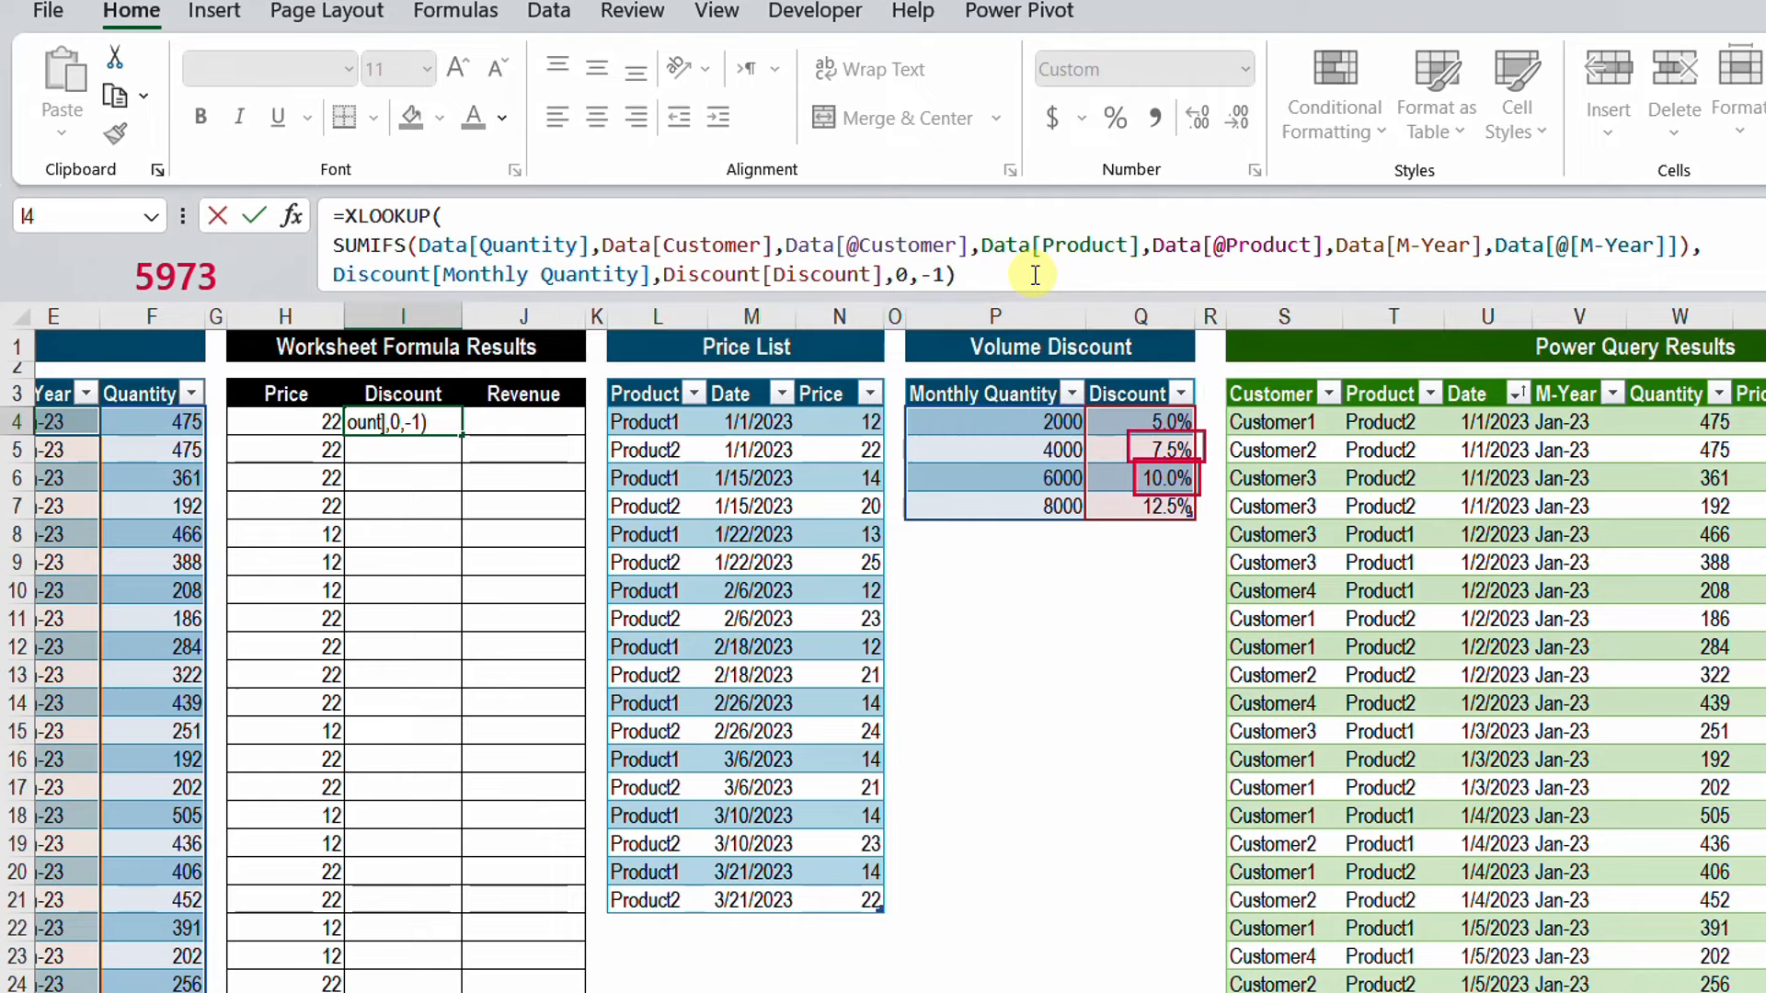
pyautogui.press('Return')
pyautogui.press('Up')
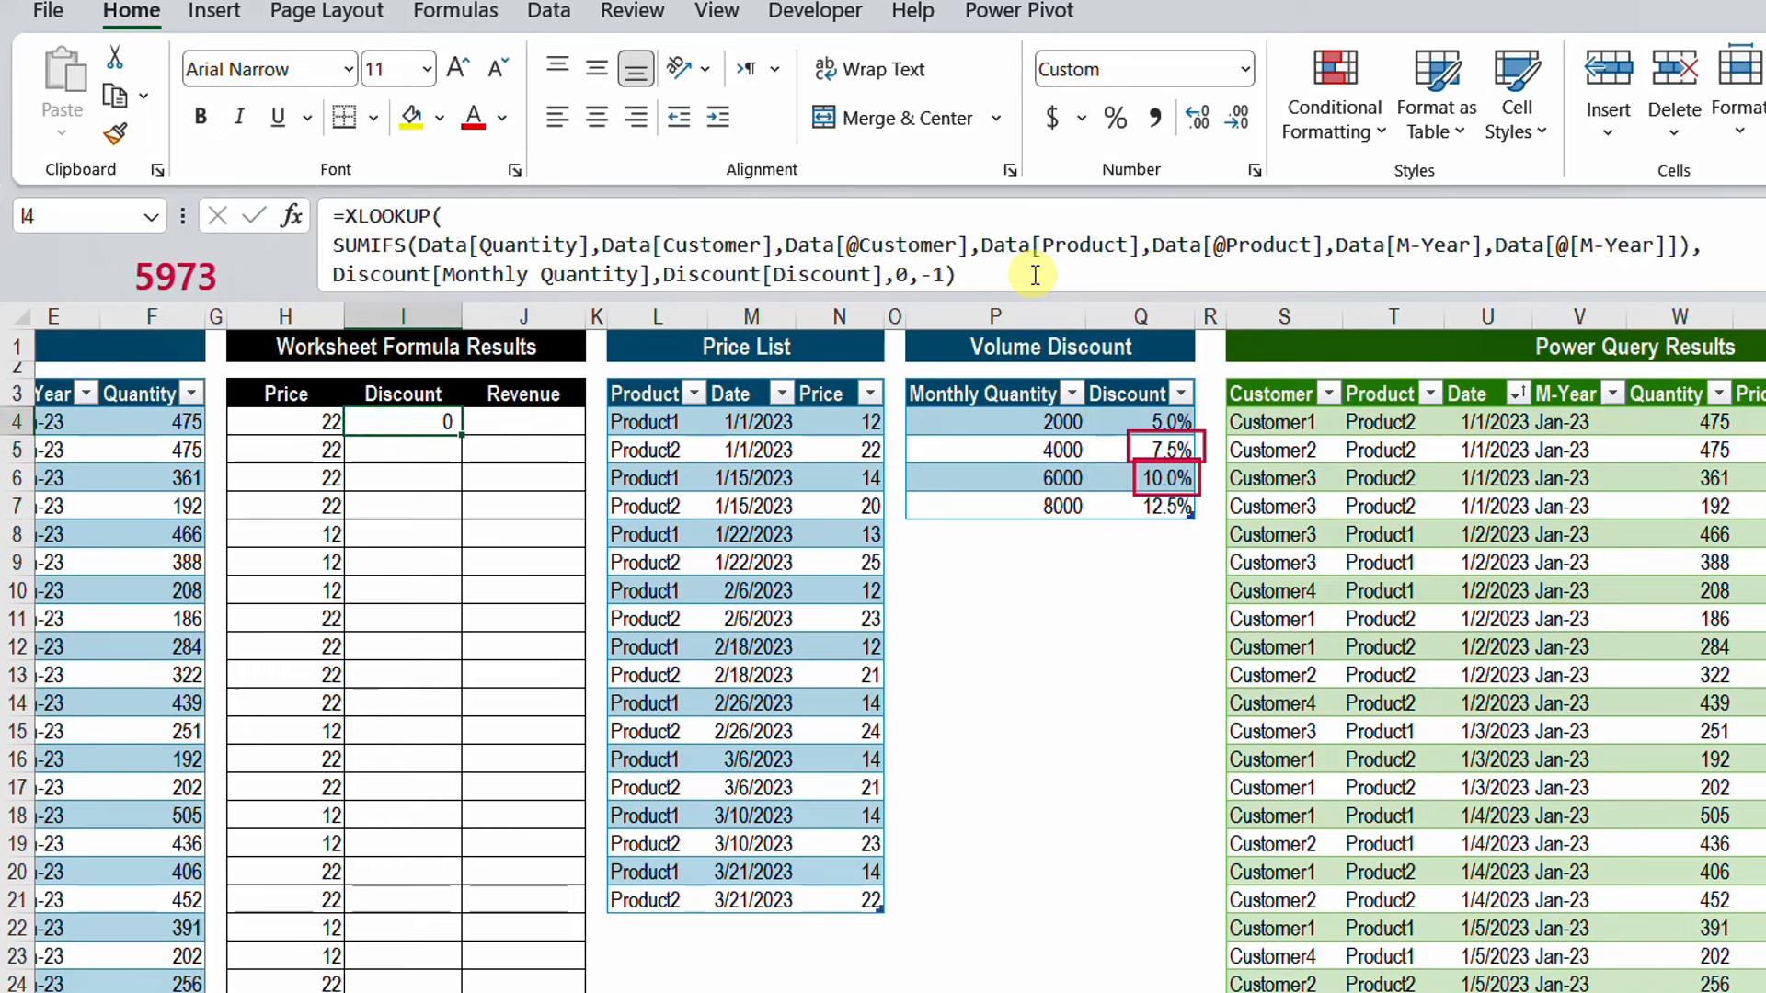
# Format I4 as a percentage with one decimal place and fill its formula down the whole Discount column
pyautogui.click(1111, 129)
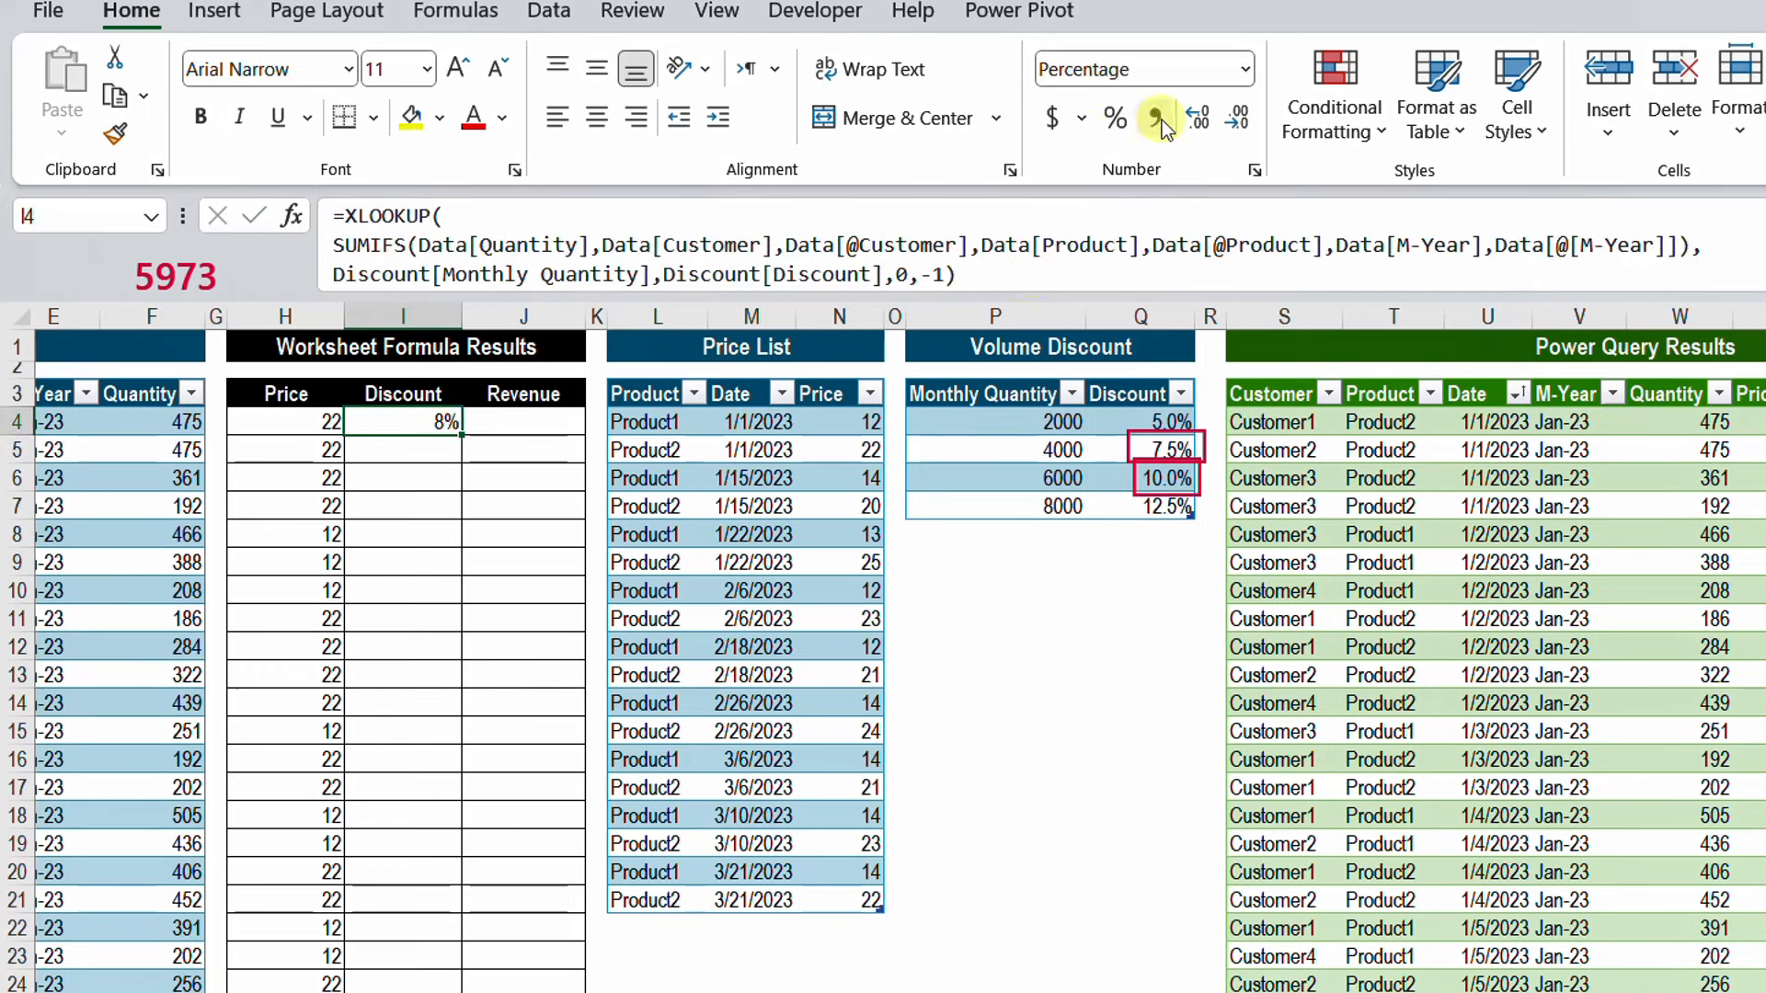
pyautogui.click(1196, 118)
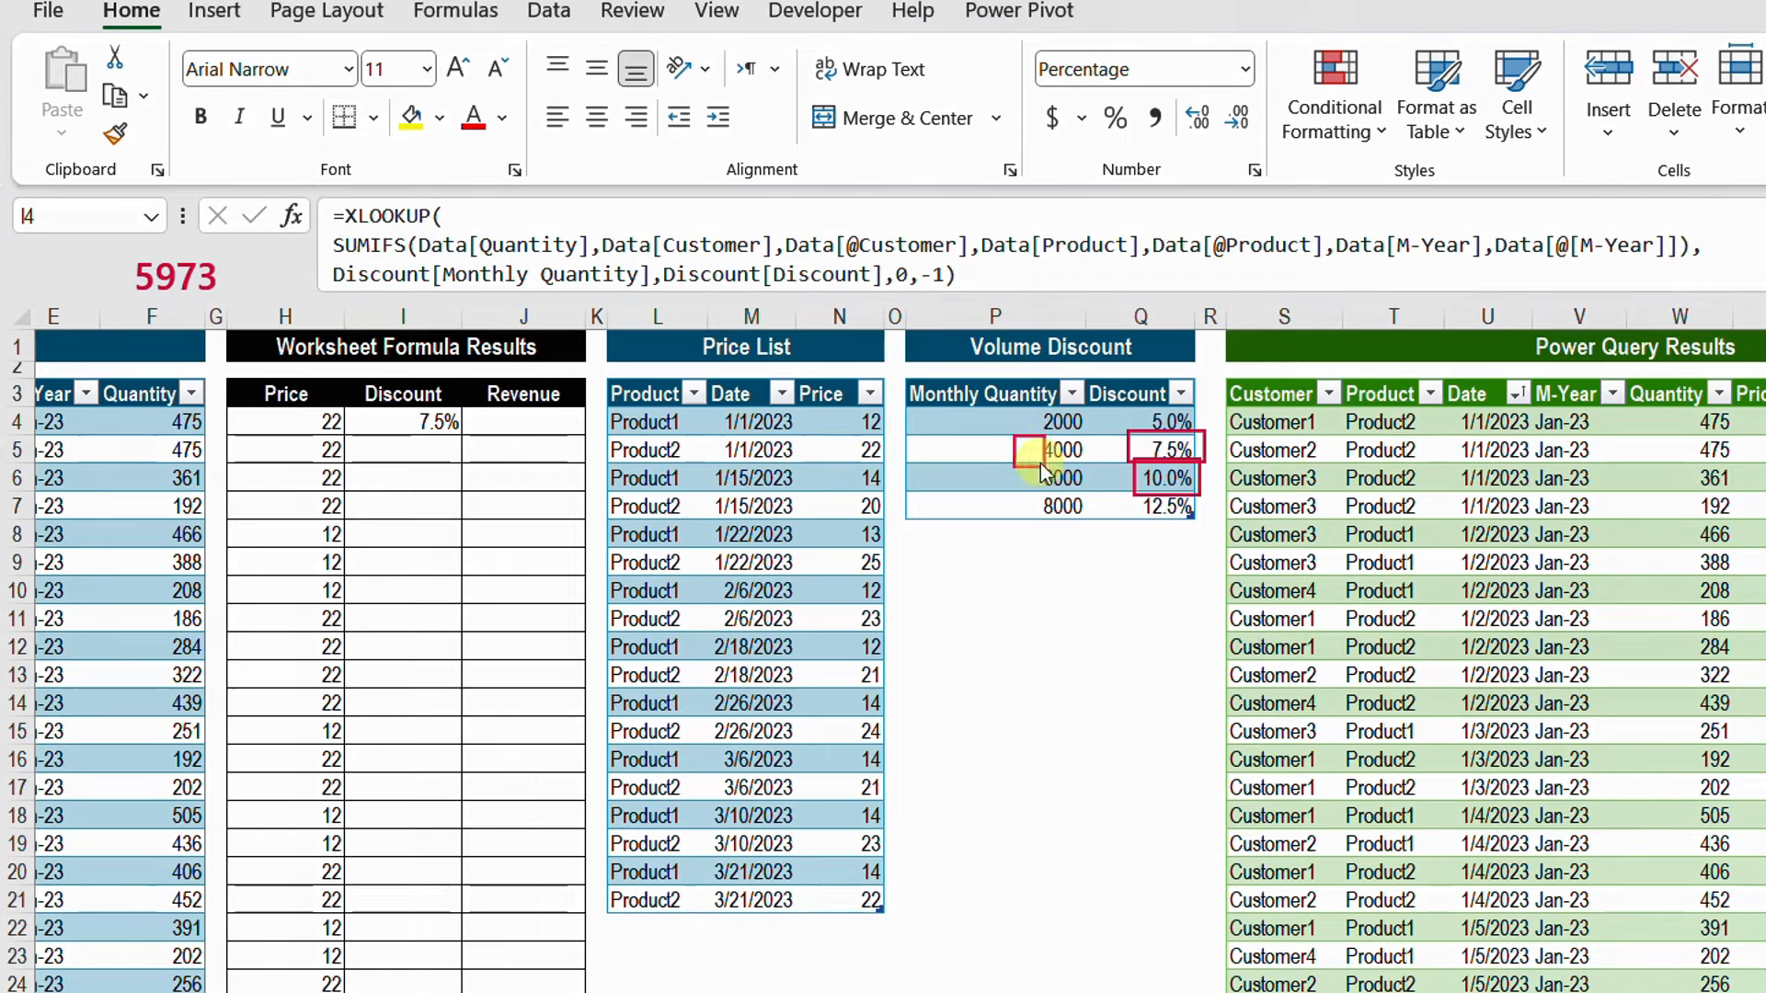
pyautogui.moveTo(1014, 435); pyautogui.dragTo(1088, 492)
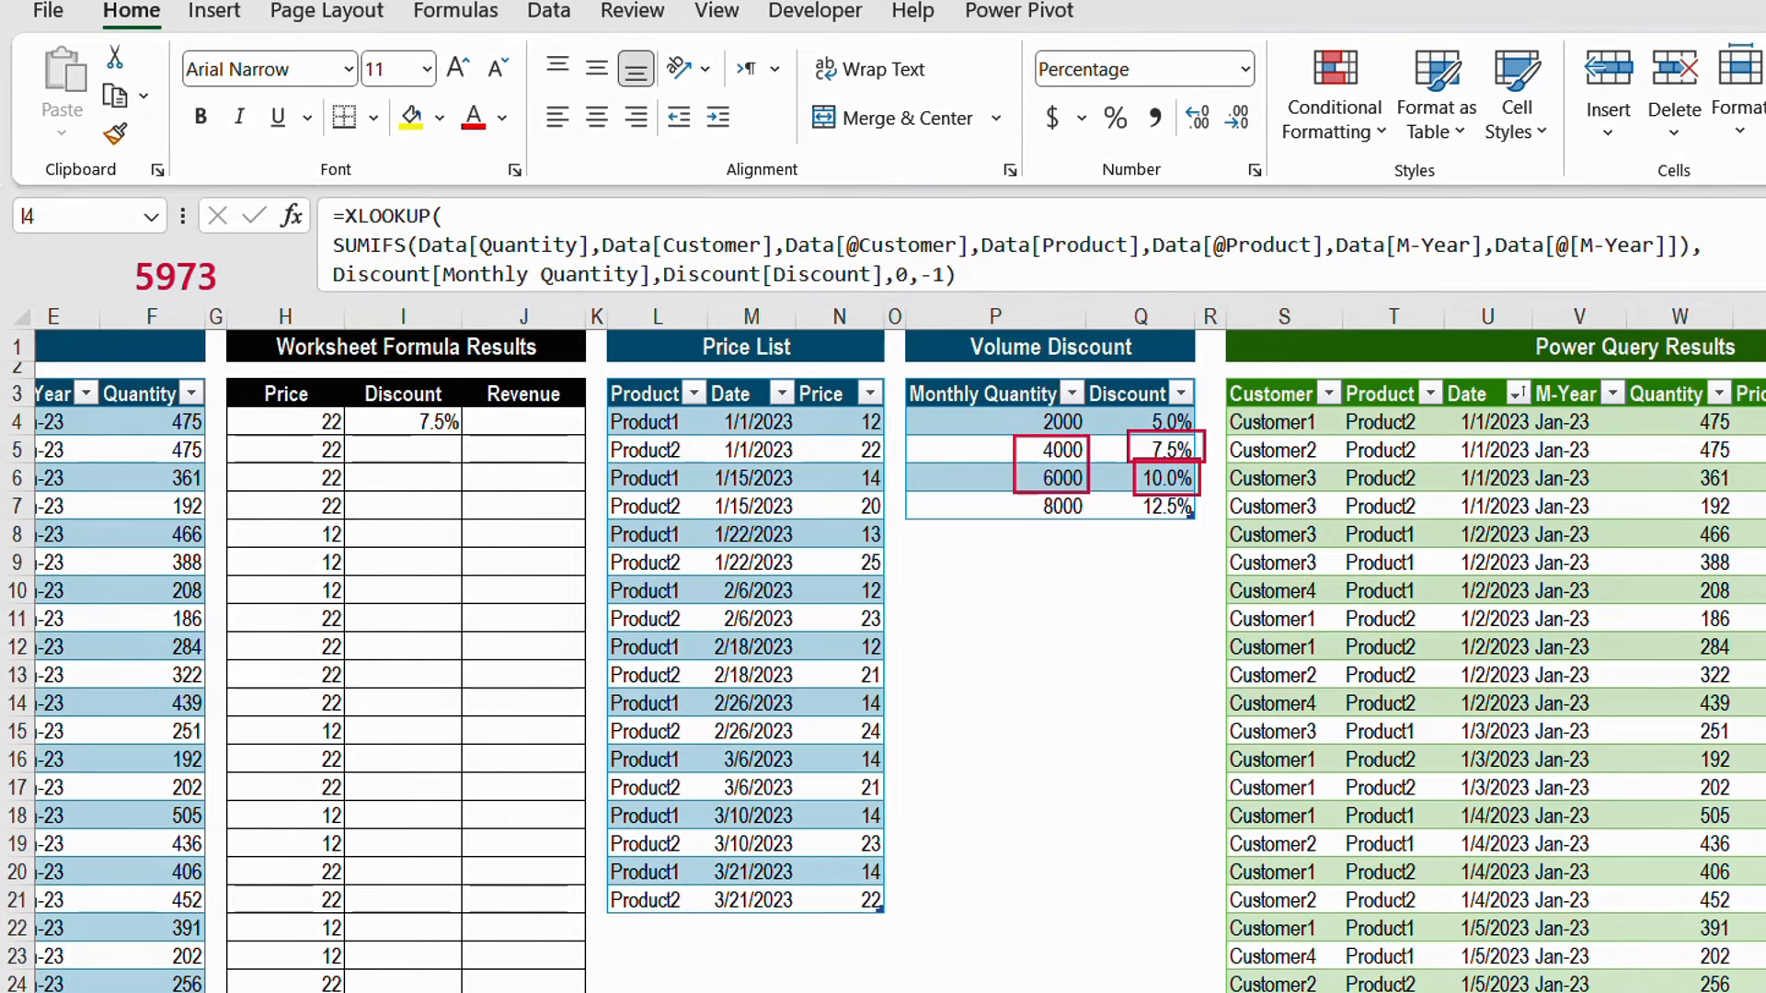
pyautogui.press('Escape')
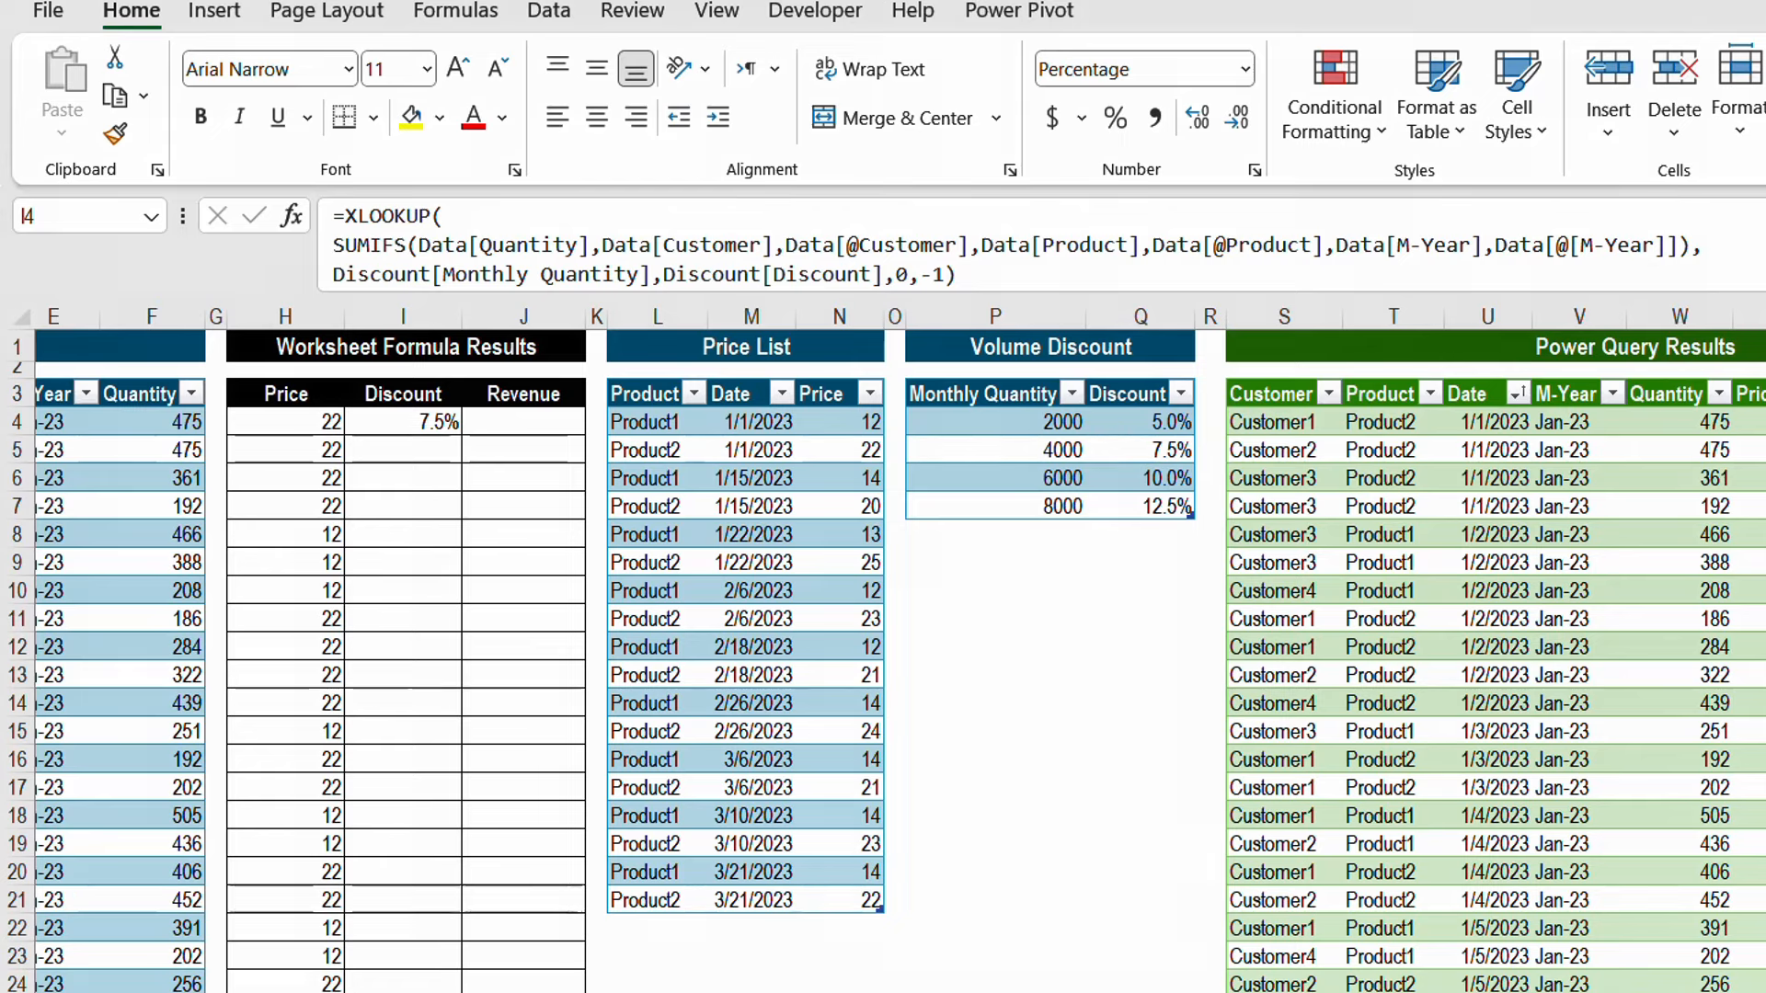
pyautogui.click(416, 420)
pyautogui.doubleClick(461, 434)
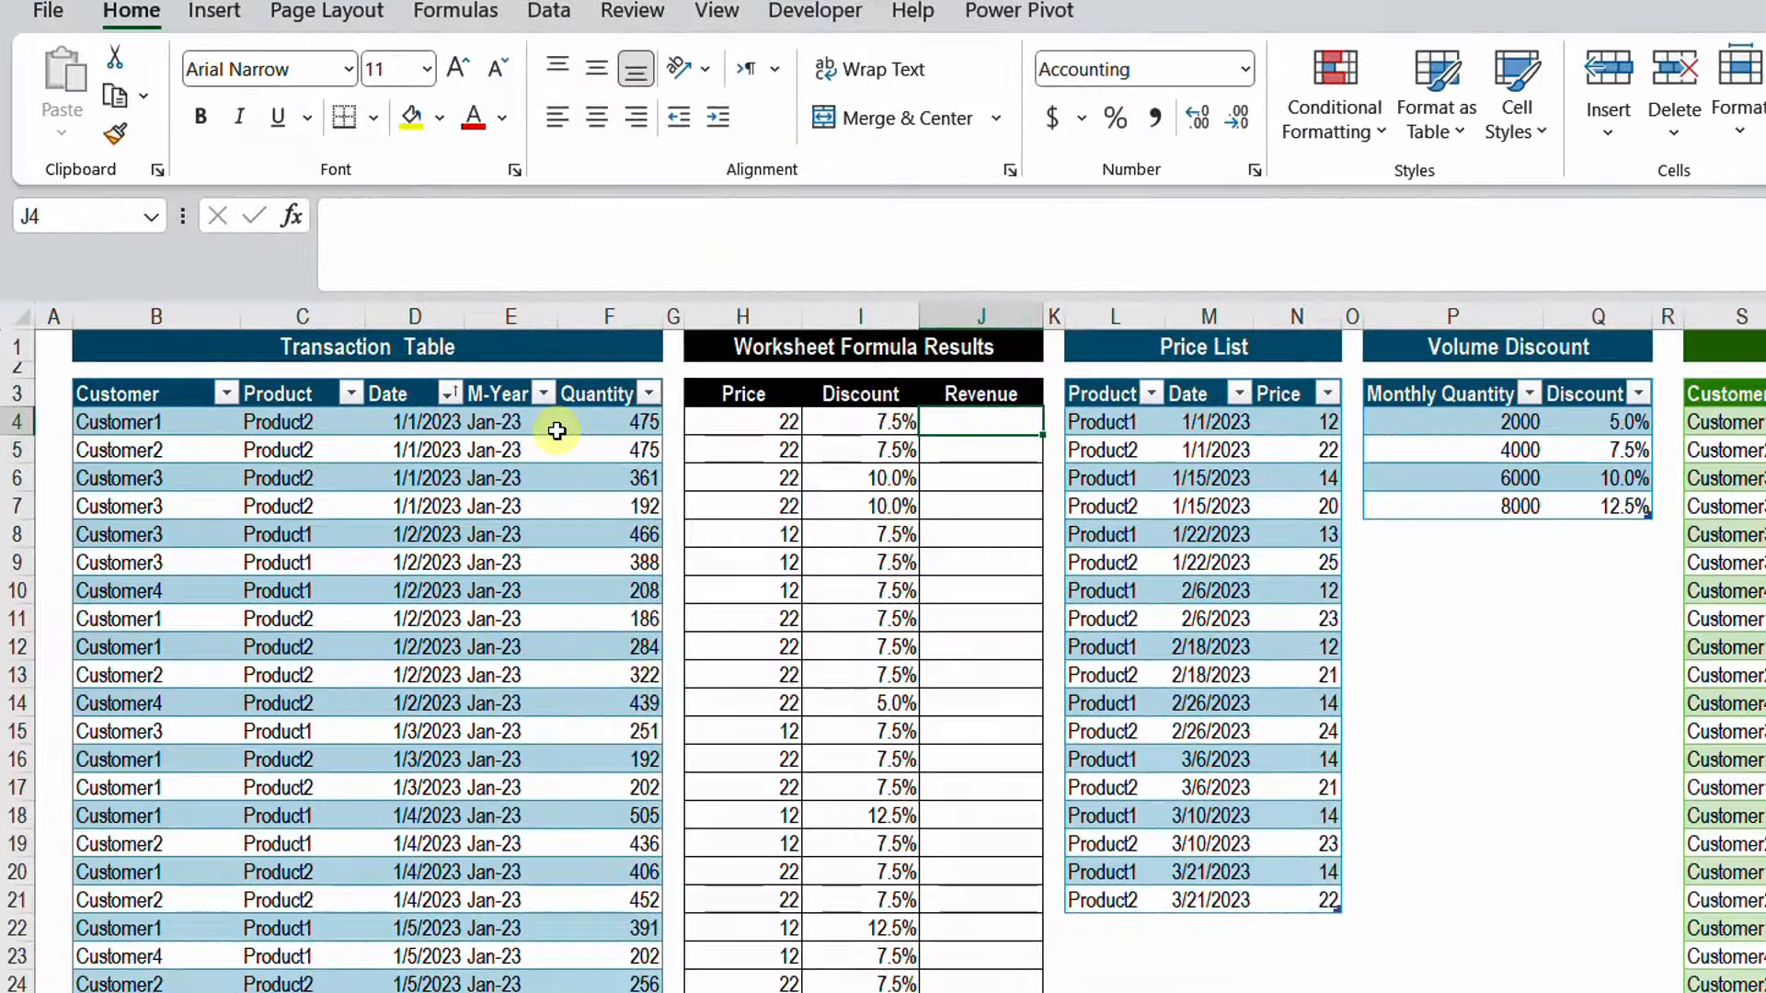
pyautogui.write('=')
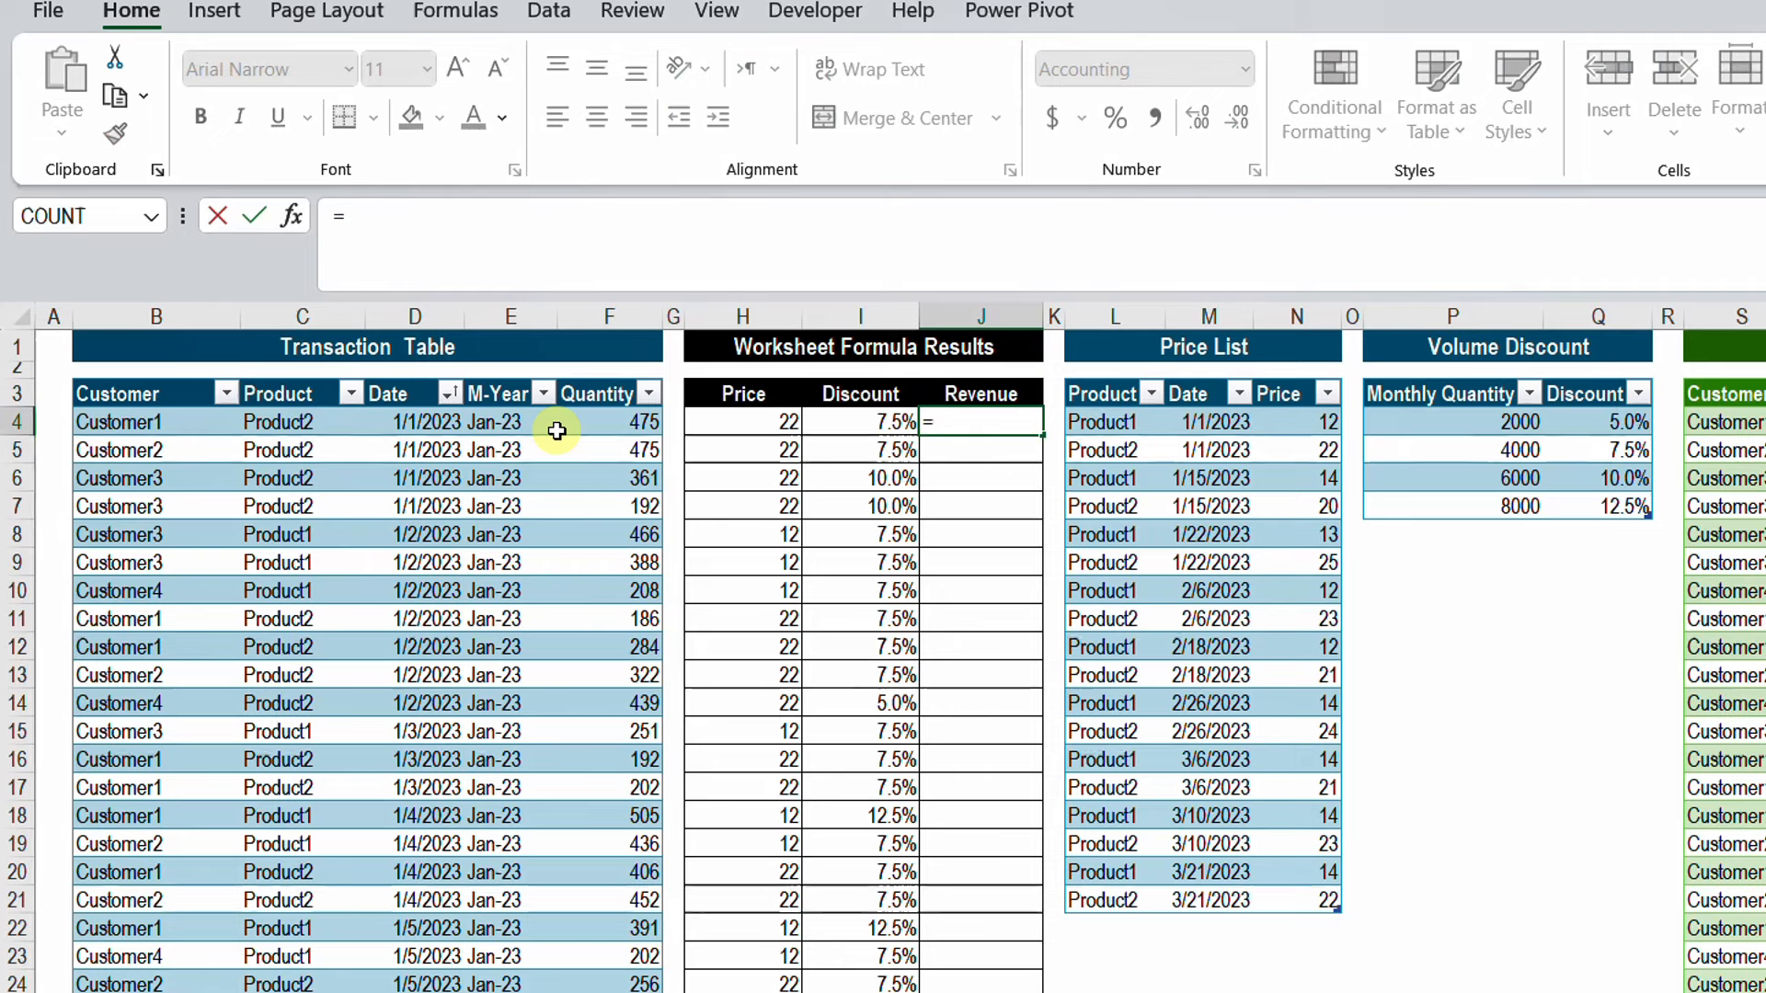
pyautogui.press('Left')
pyautogui.press('Left')
pyautogui.press('Left')
pyautogui.press('Left')
pyautogui.write('*')
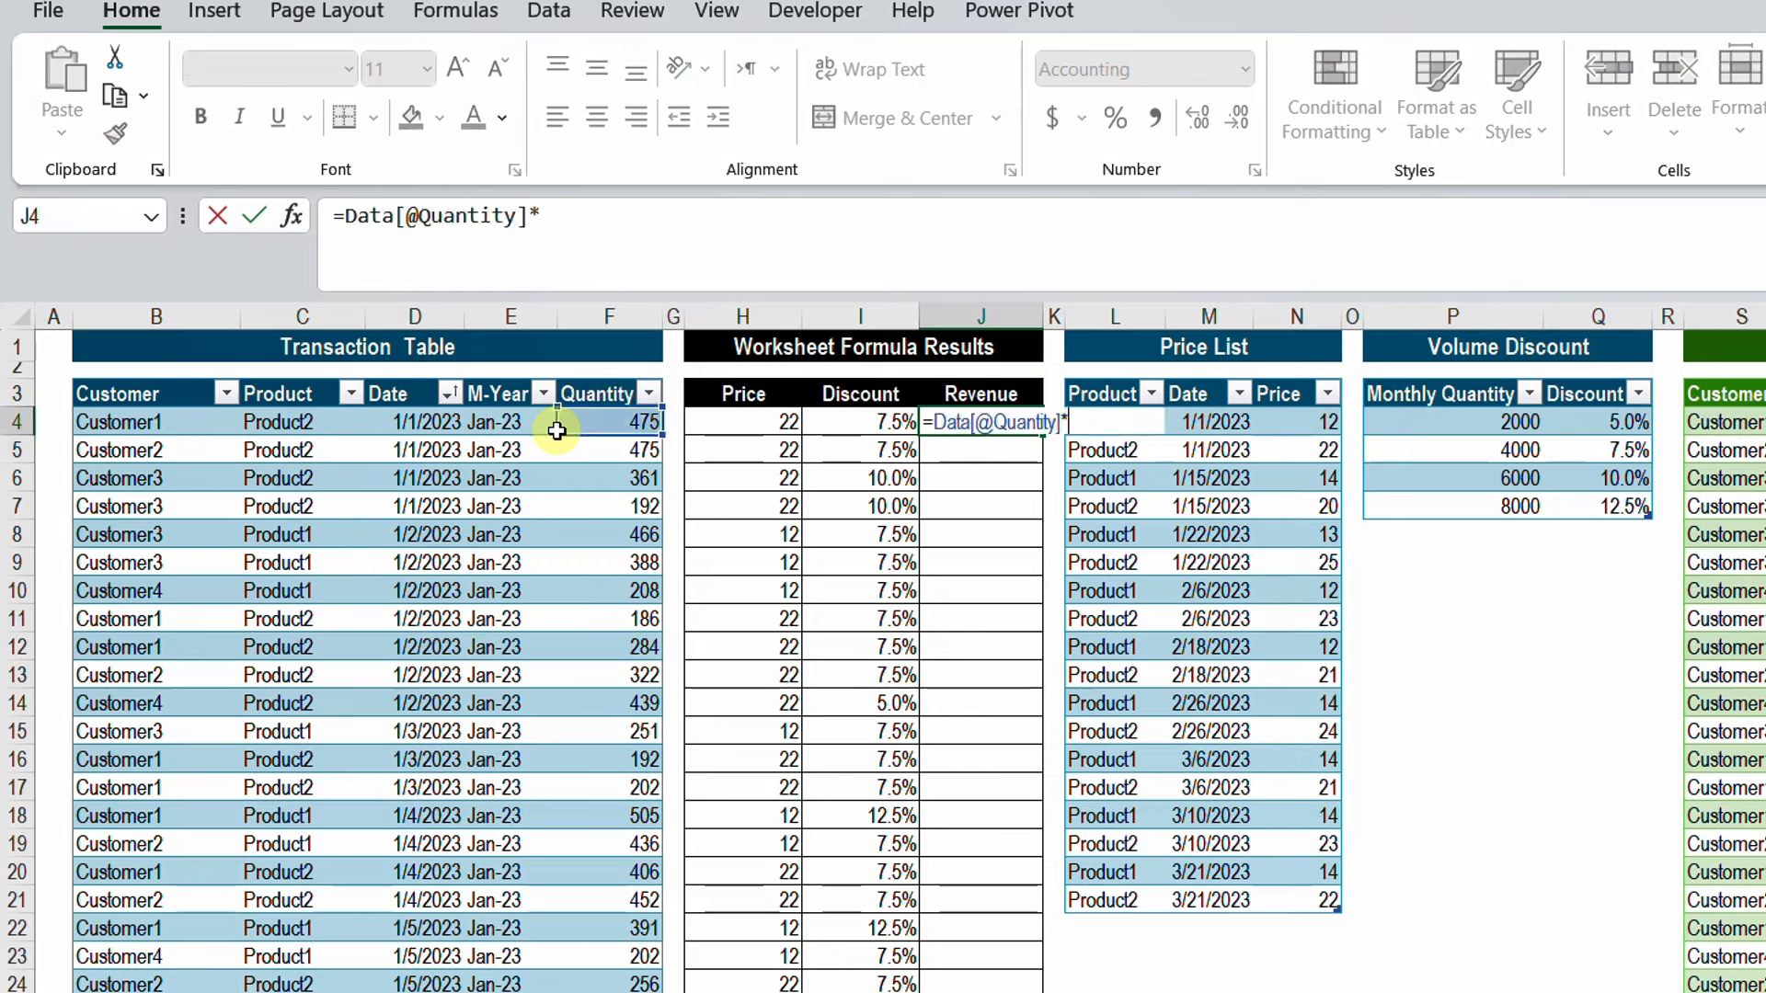
pyautogui.press('Left')
pyautogui.press('Left')
pyautogui.write('*')
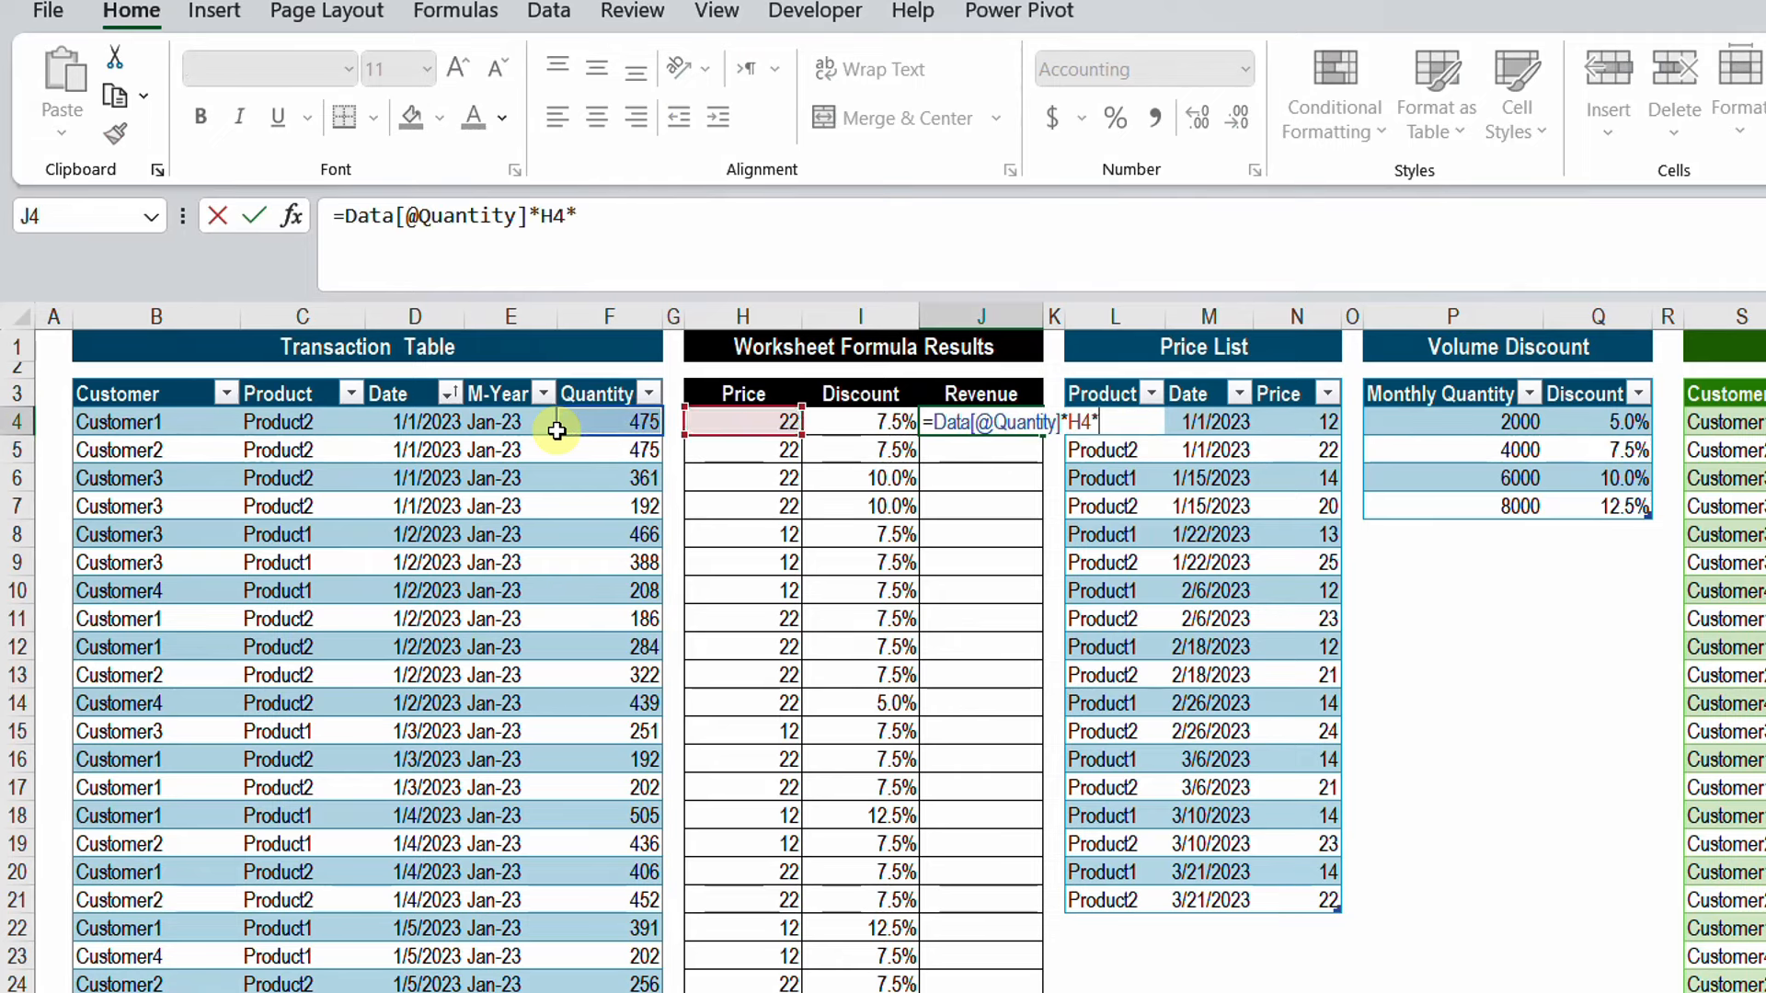
# Complete the J4 product with the net-of-discount factor (1-I4) and enter the formula
pyautogui.write('(1-')
pyautogui.click(888, 419)
pyautogui.write(')')
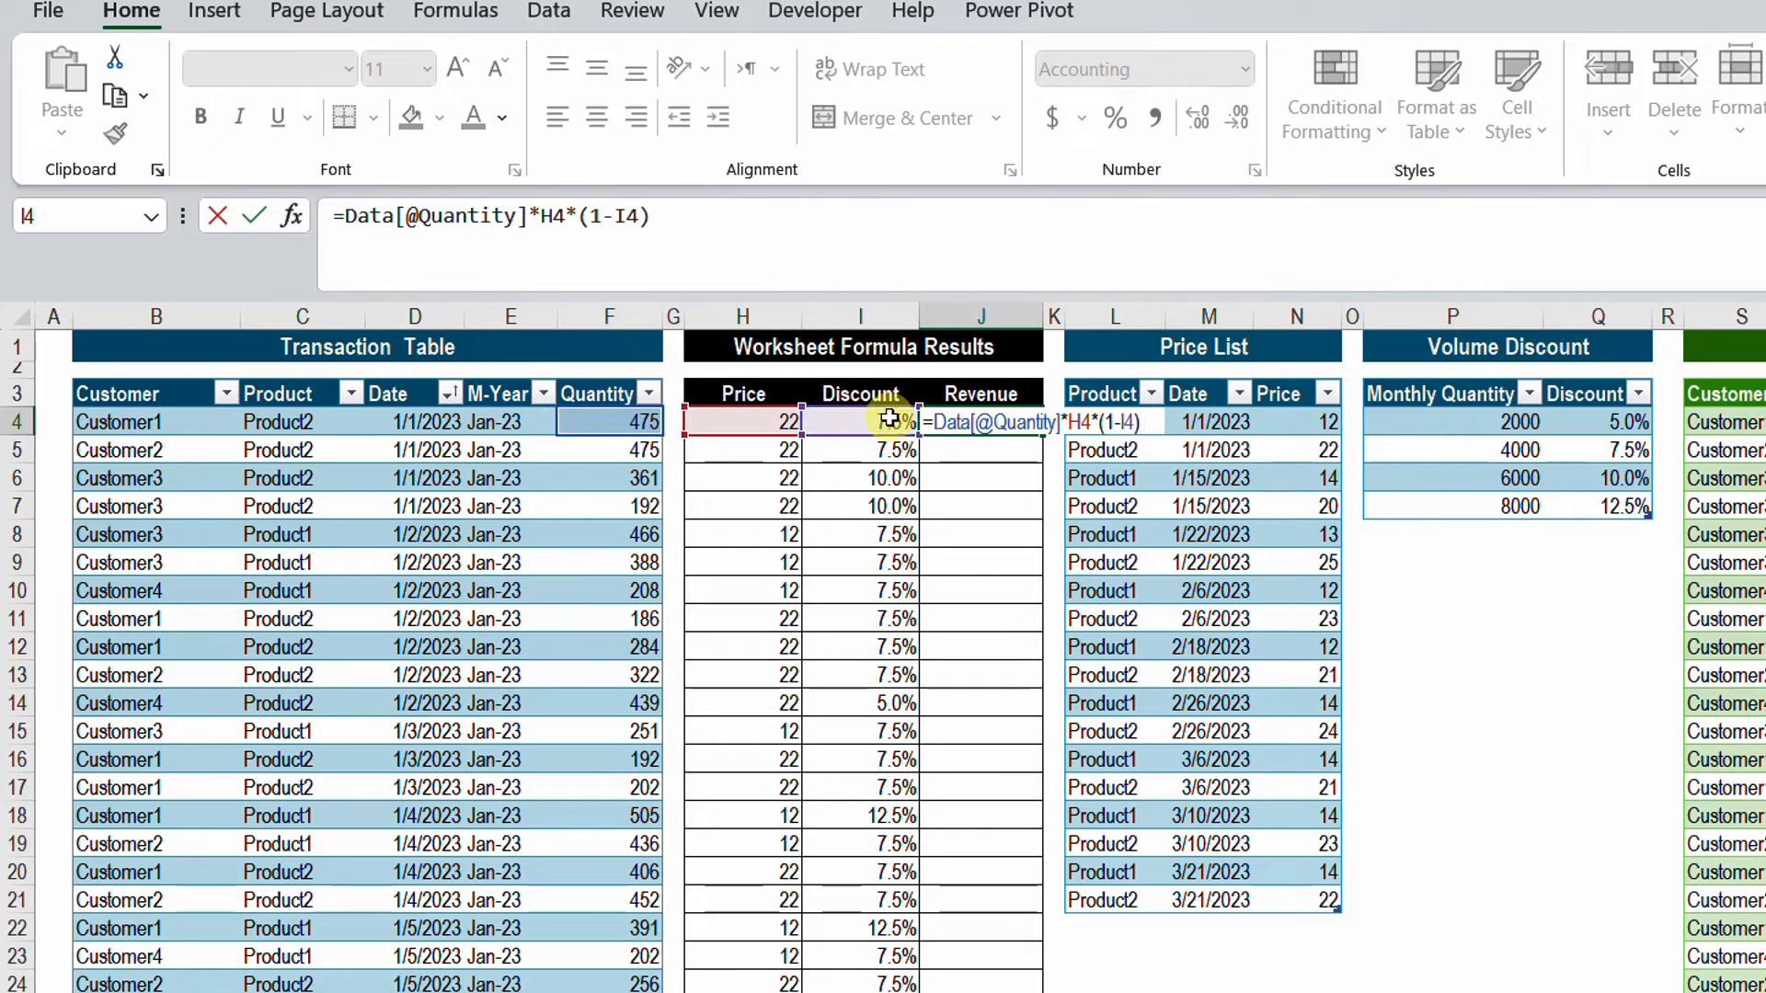
pyautogui.press('Return')
pyautogui.press('Up')
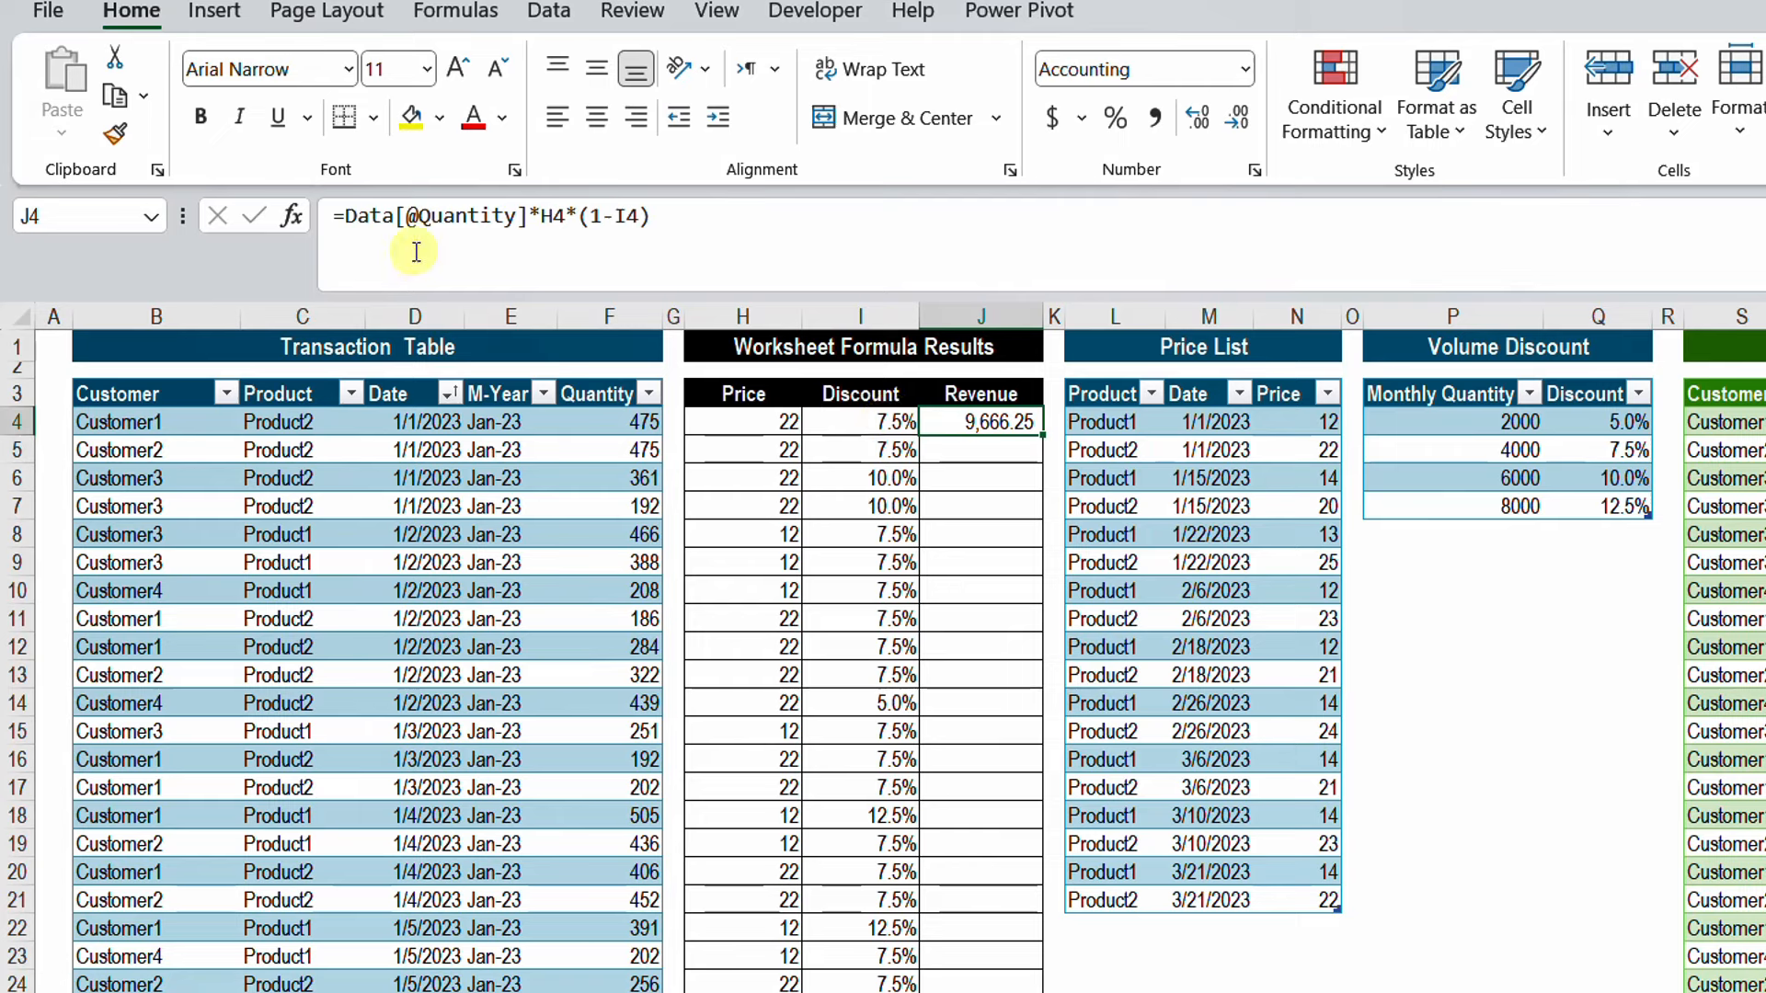
# Wrap the J4 revenue formula in ROUND with 2 digits and fill it down the whole Revenue column
pyautogui.click(340, 217)
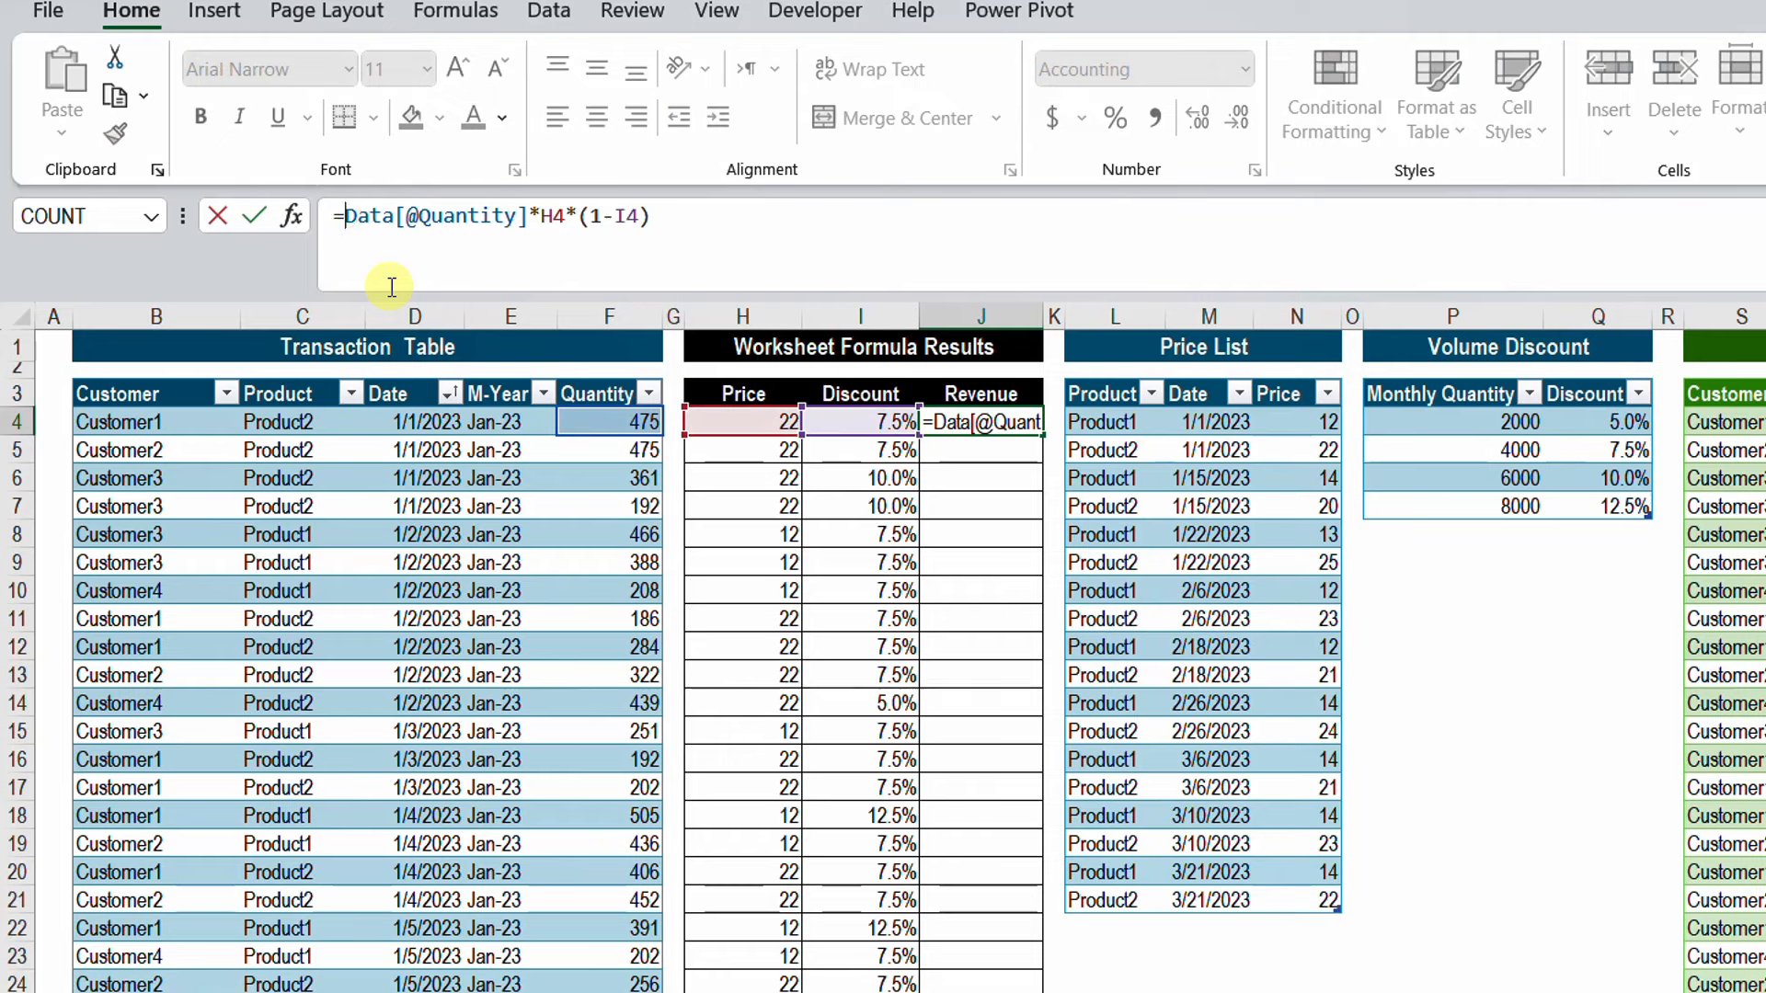
pyautogui.write('Roun')
pyautogui.press('Tab')
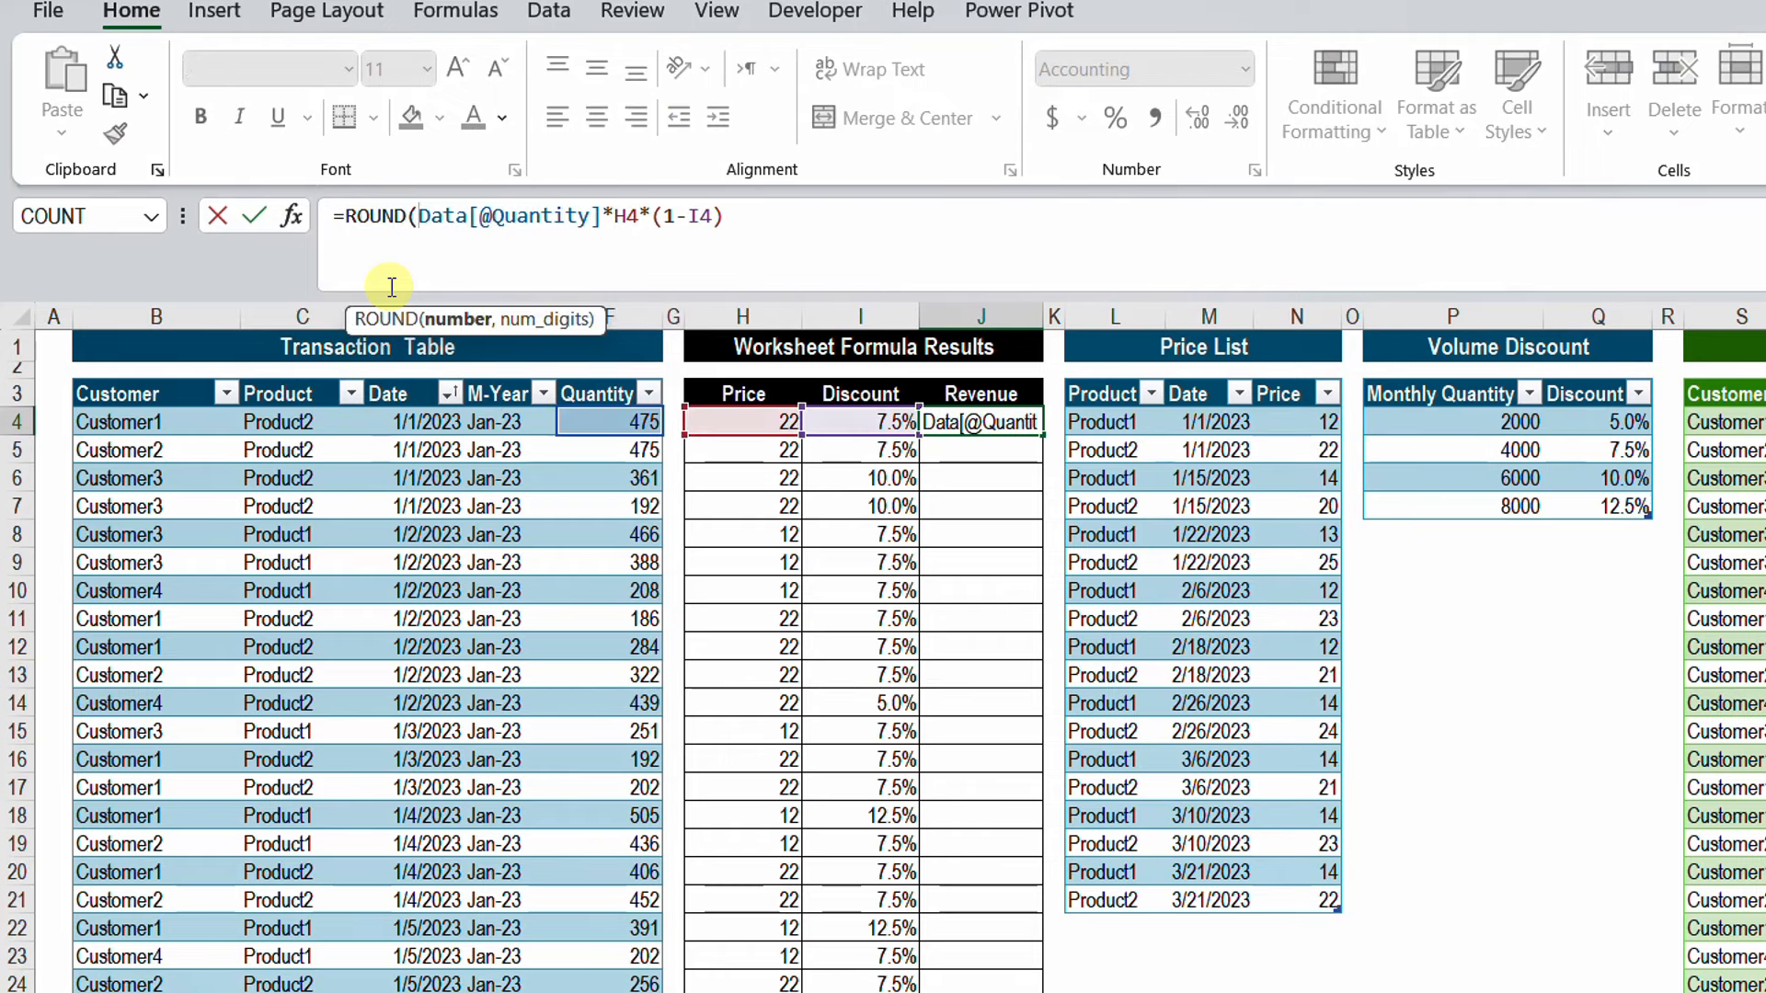
pyautogui.click(756, 222)
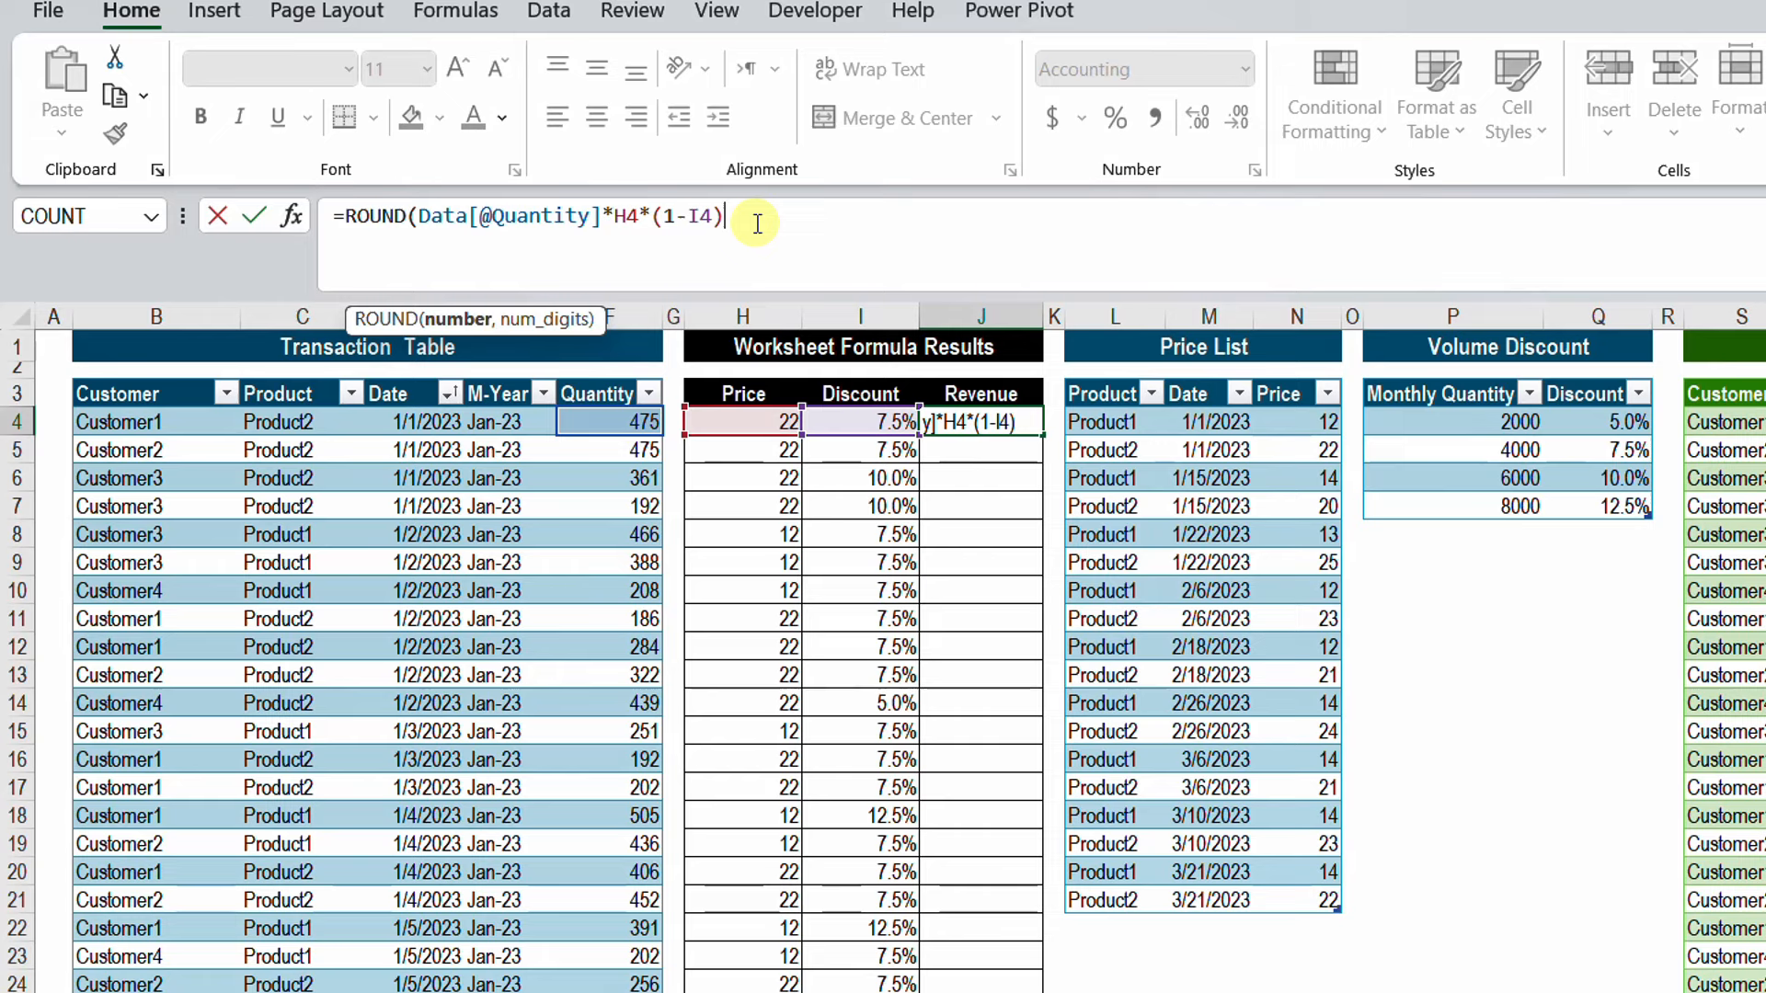
pyautogui.write(',2')
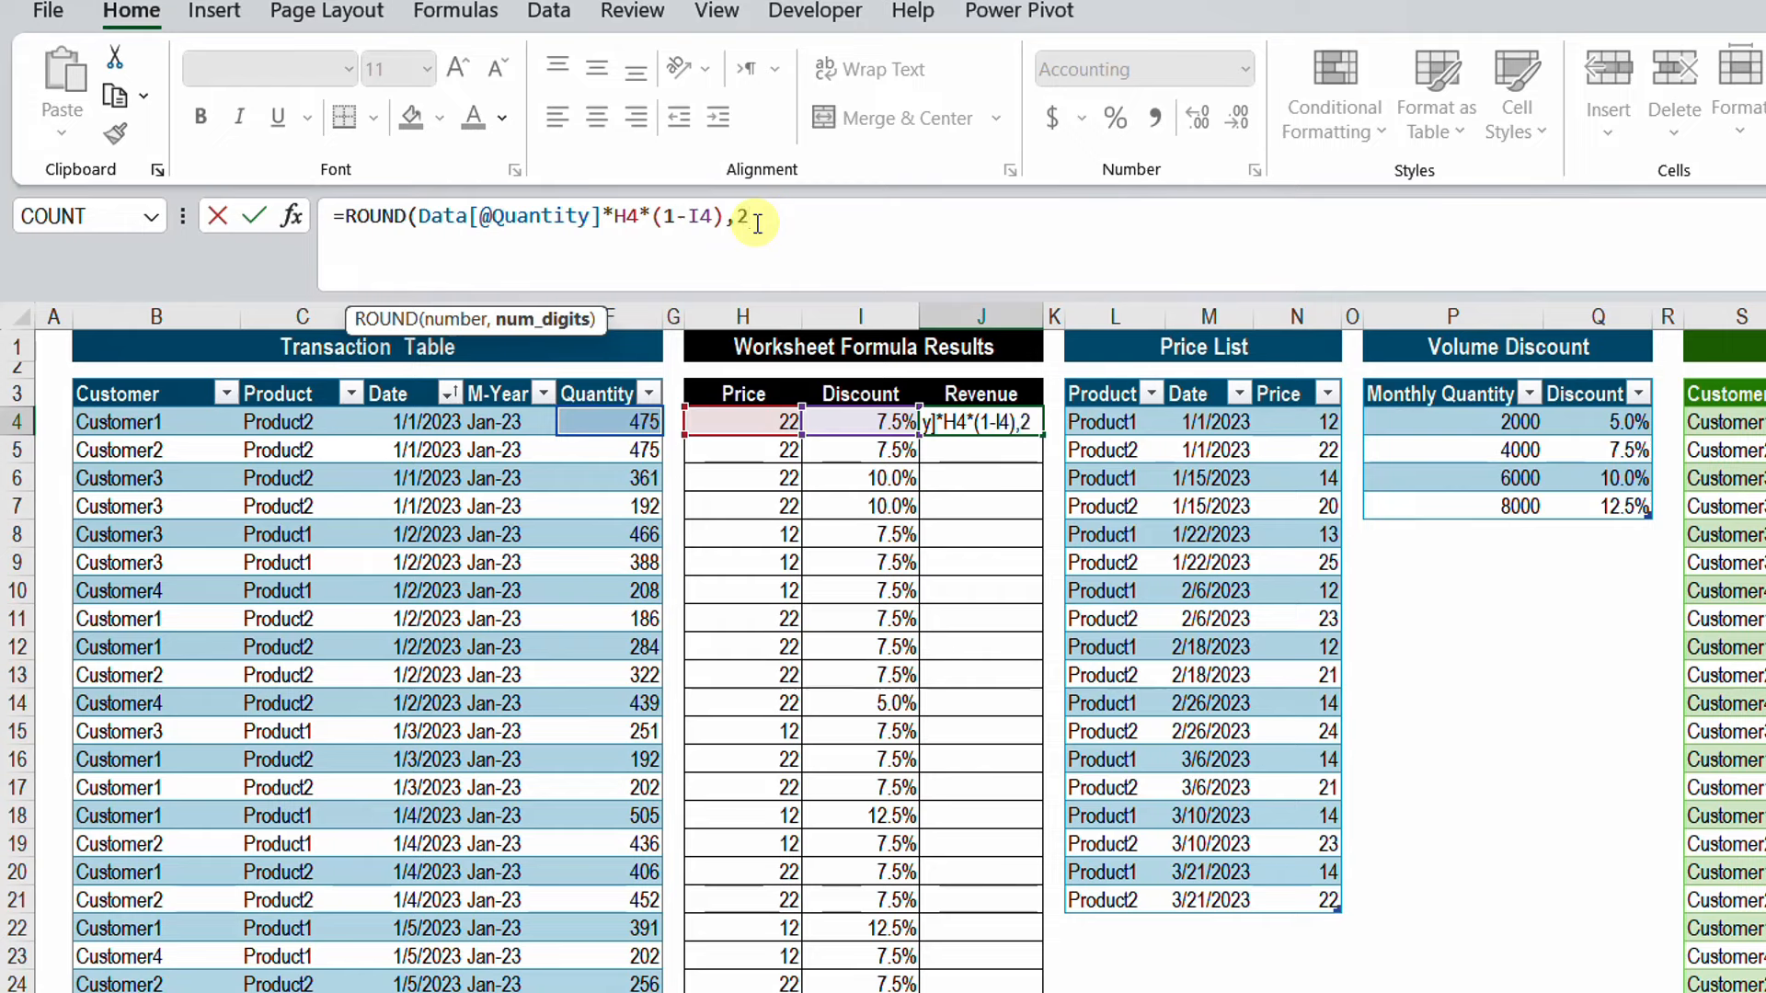
pyautogui.write(')')
pyautogui.press('Return')
pyautogui.press('Up')
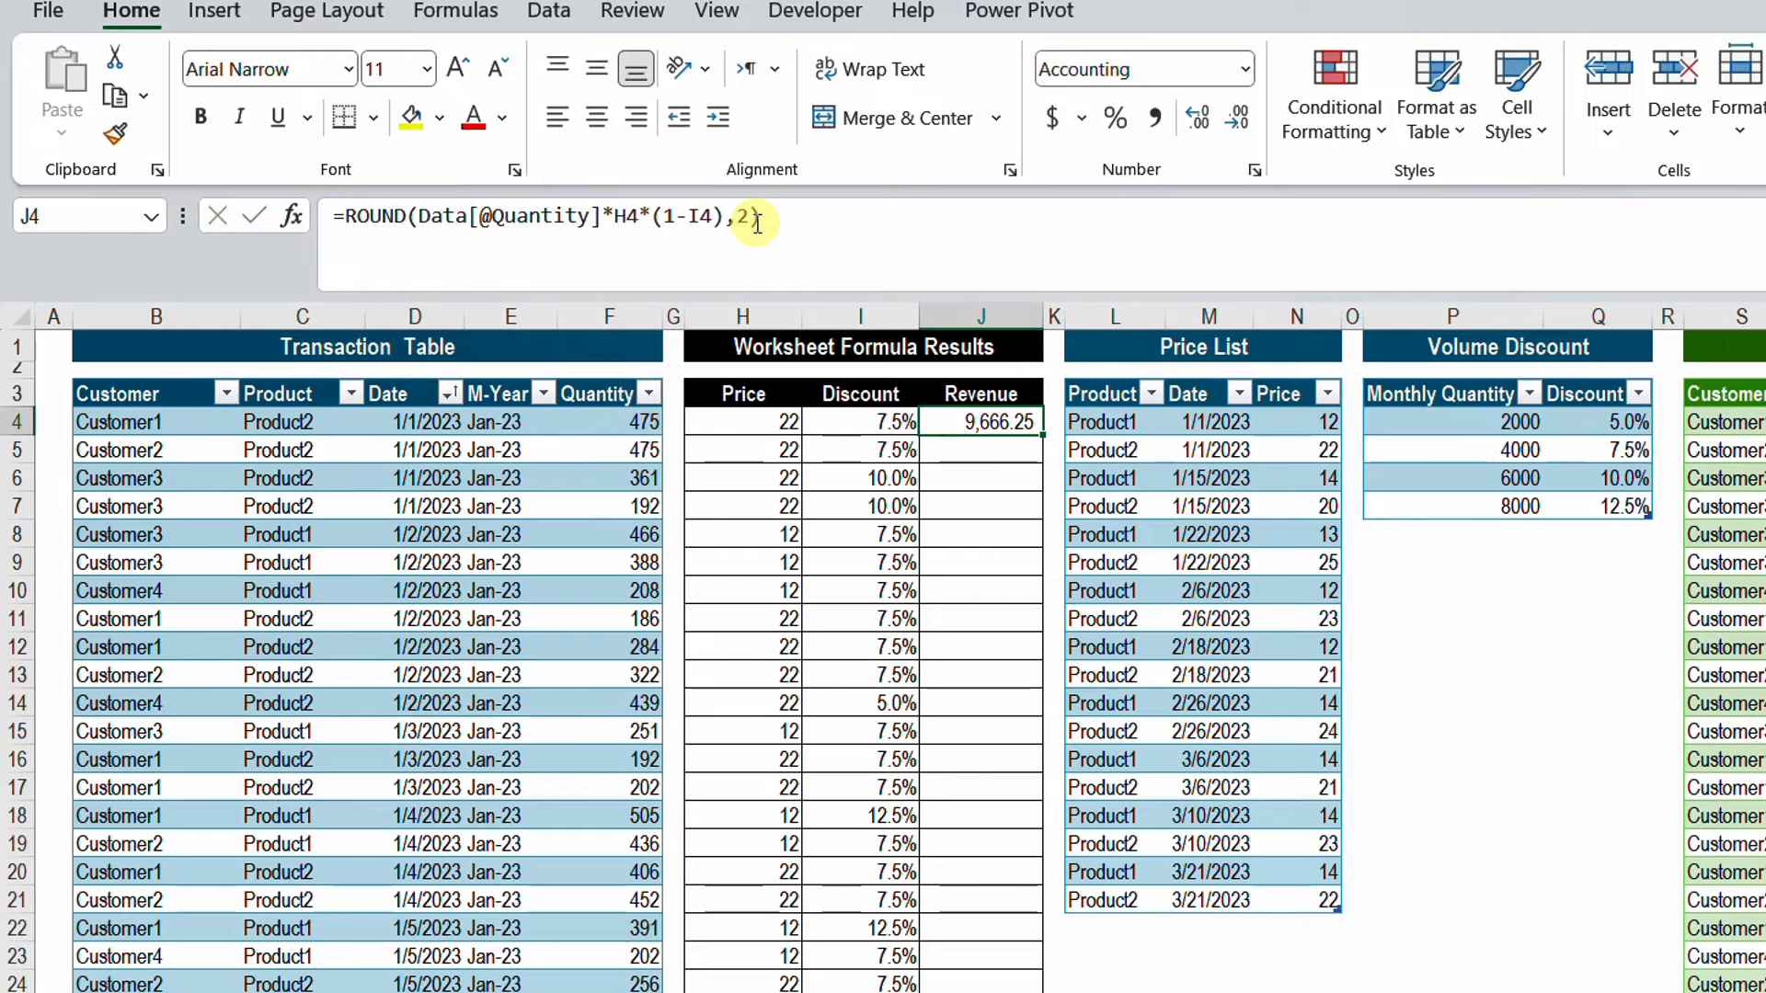
pyautogui.doubleClick(1041, 435)
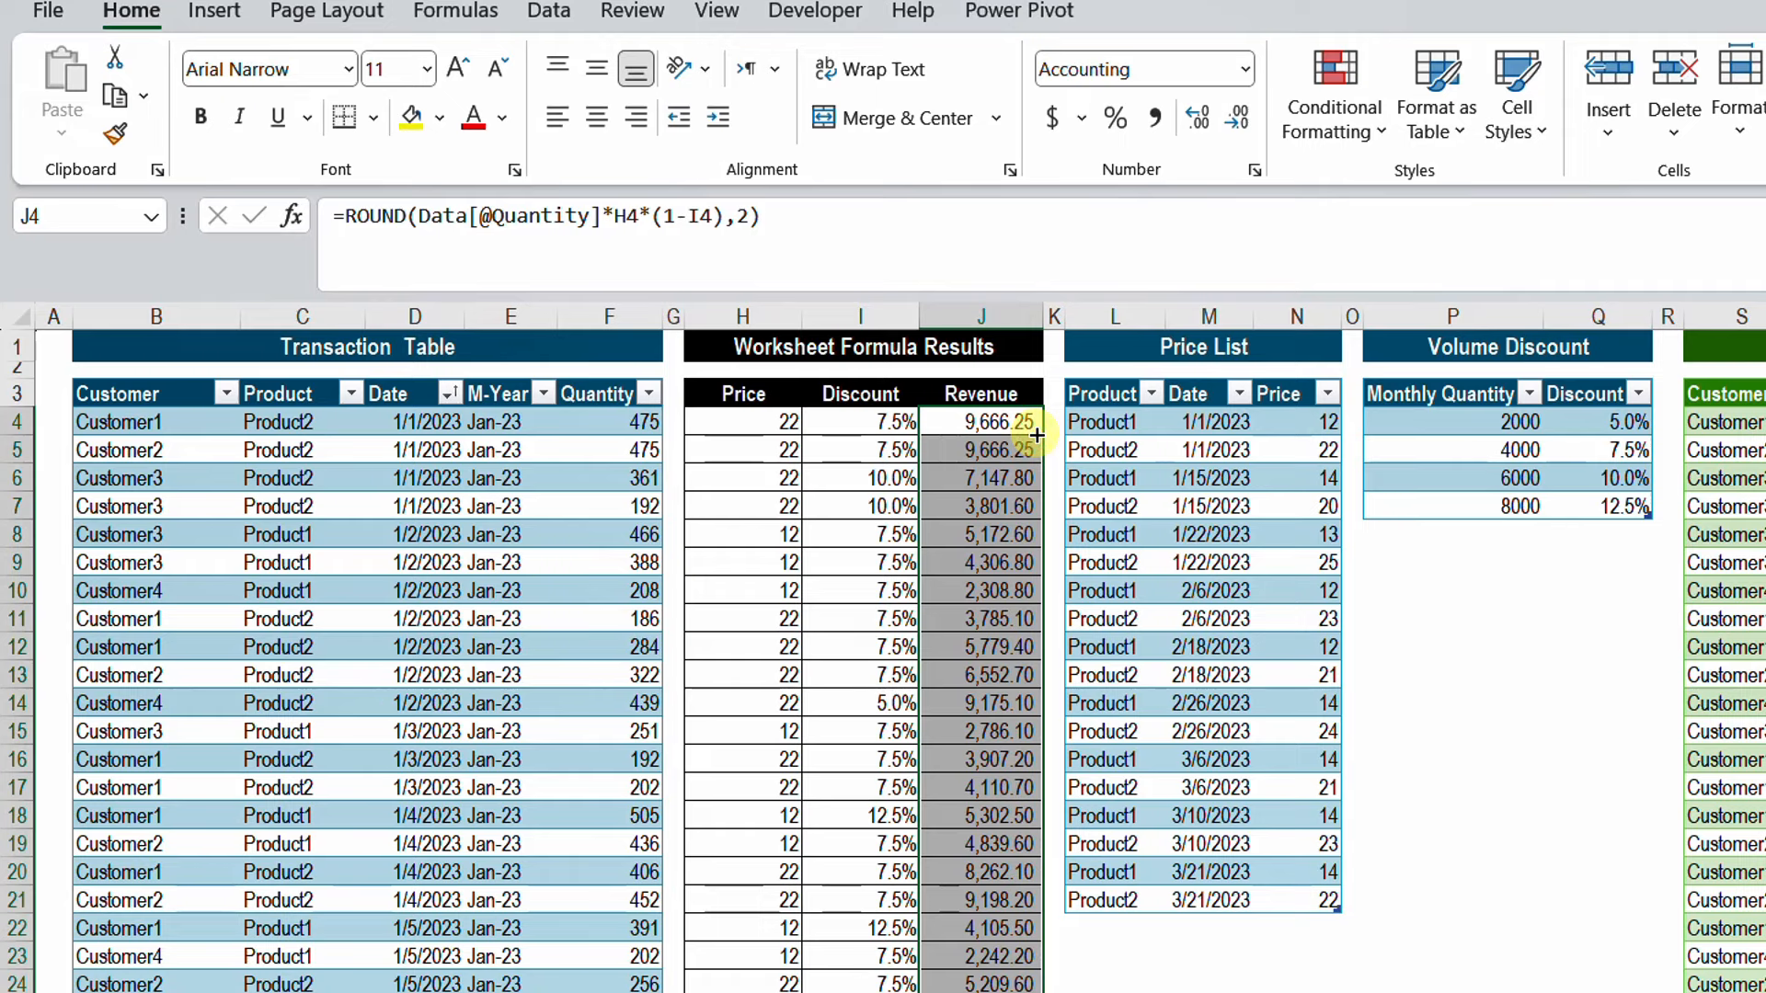
# Total the Revenue column with a SUM of J4:J364 two rows below its last entry
pyautogui.hotkey('ctrl', 'Down')
pyautogui.press('Down')
pyautogui.press('Down')
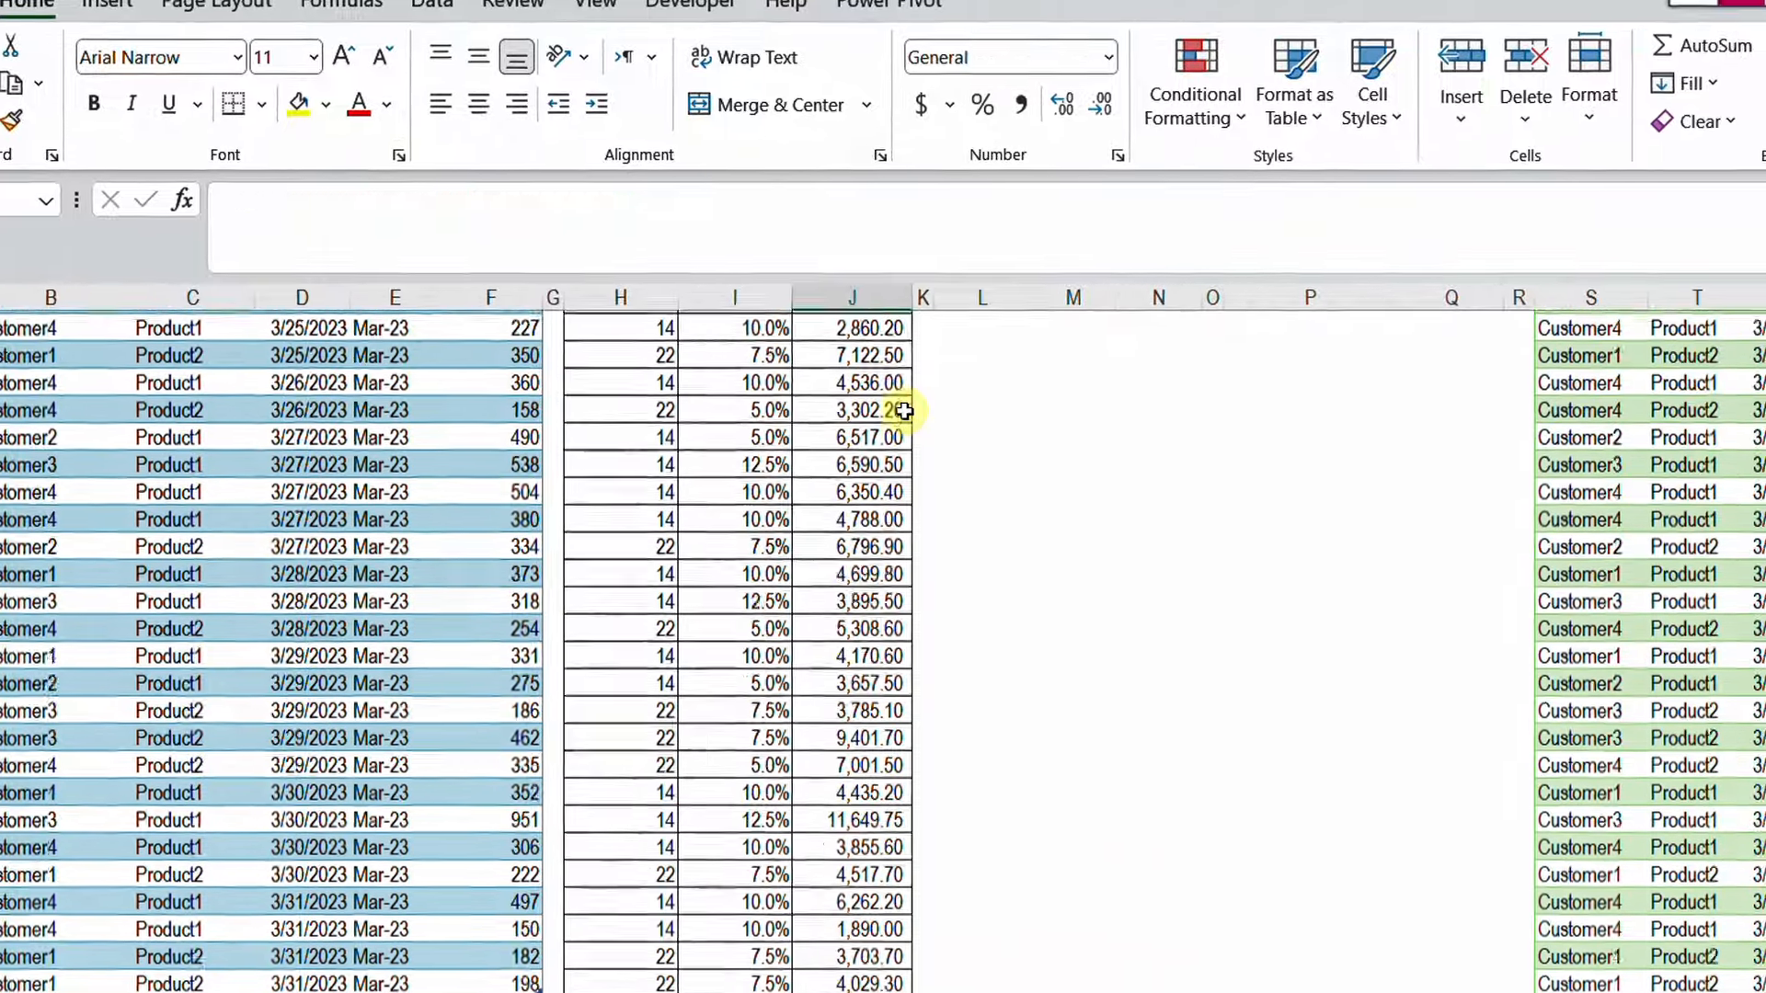
pyautogui.hotkey('alt', '=')
pyautogui.press('Return')
pyautogui.press('Up')
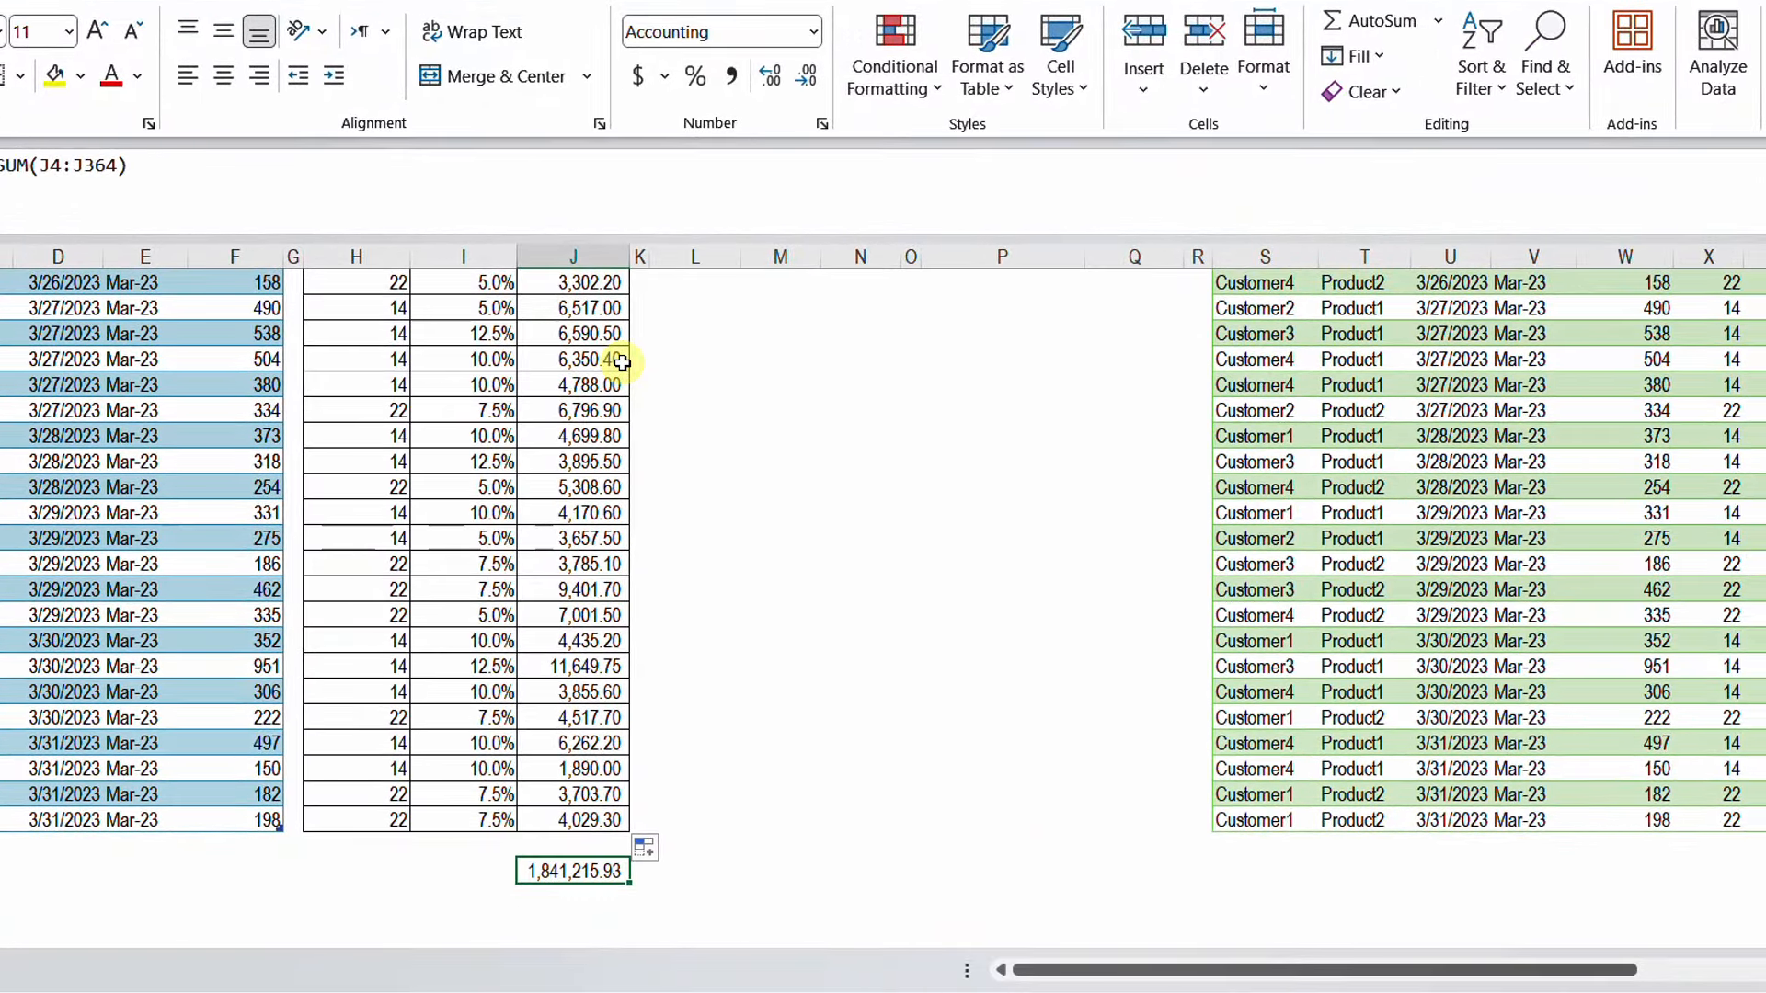
# Compare the worksheet revenue total with the Power Query revenue total below column Z
pyautogui.press('Right')
pyautogui.press('Right')
pyautogui.press('Right')
pyautogui.press('Right')
pyautogui.press('Right')
pyautogui.press('Right')
pyautogui.press('Right')
pyautogui.press('Right')
pyautogui.press('Right')
pyautogui.press('Right')
pyautogui.press('Right')
pyautogui.press('Right')
pyautogui.press('Right')
pyautogui.press('Right')
pyautogui.press('Right')
pyautogui.press('Right')
pyautogui.press('Right')
pyautogui.press('Right')
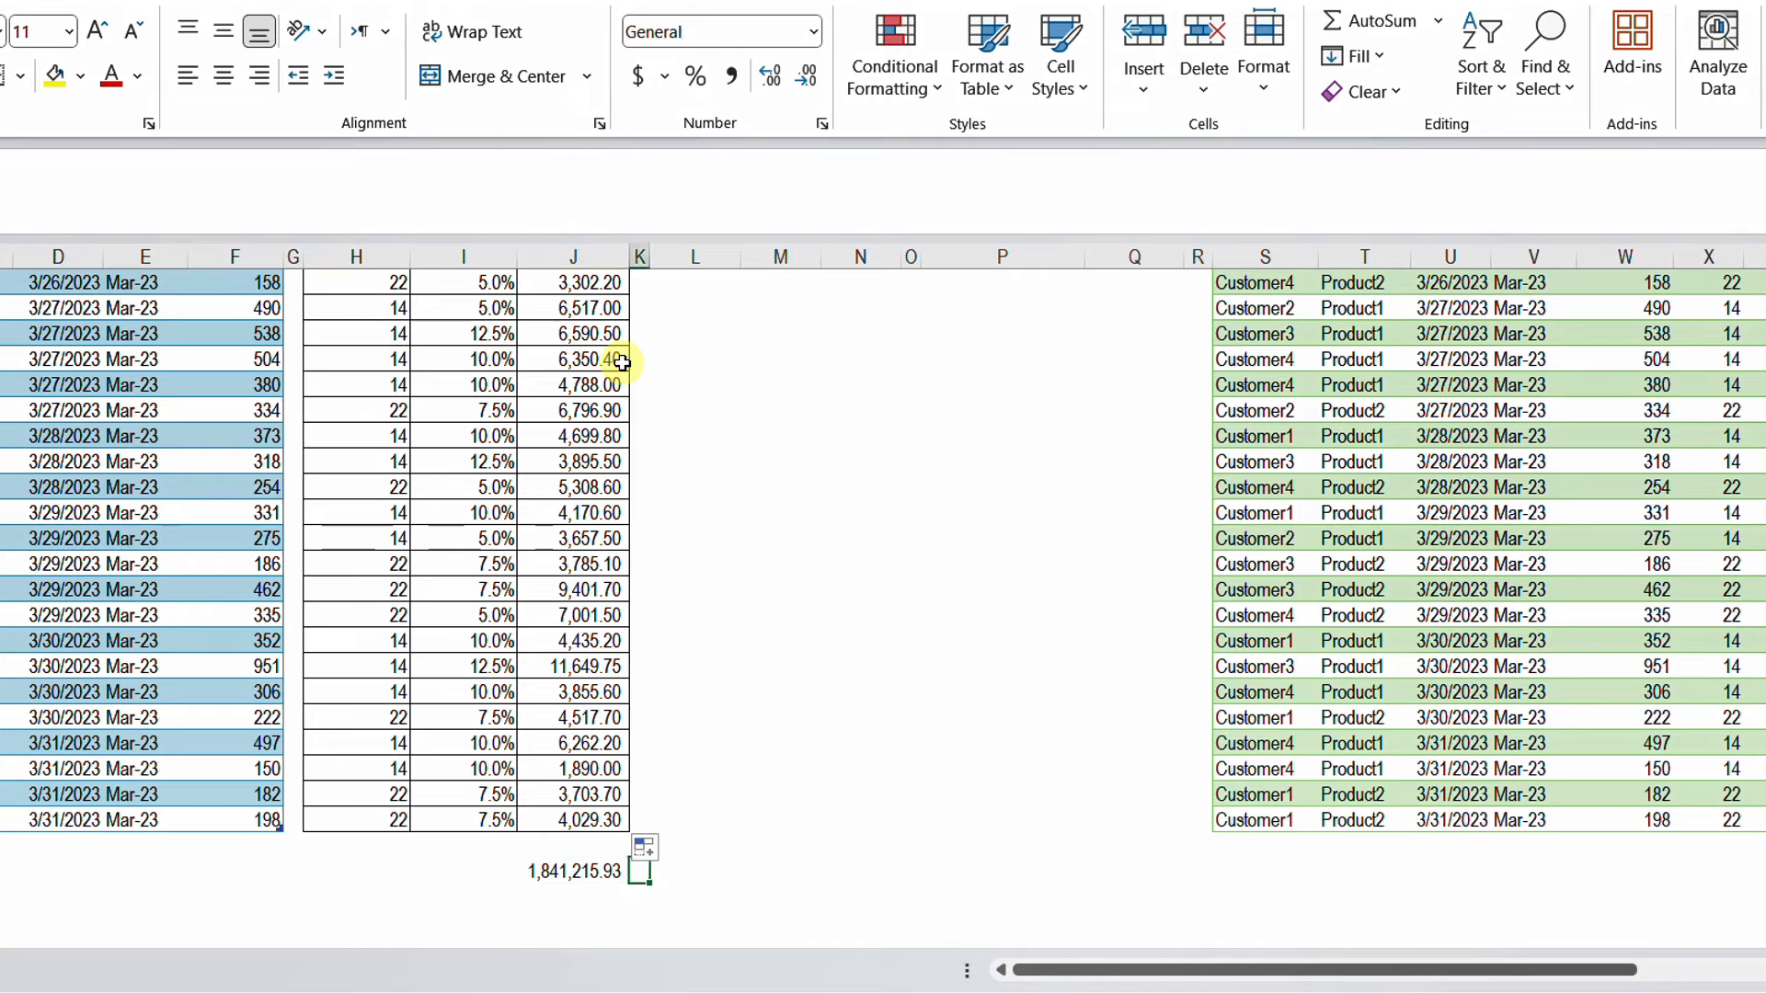
pyautogui.press('Left')
pyautogui.press('Left')
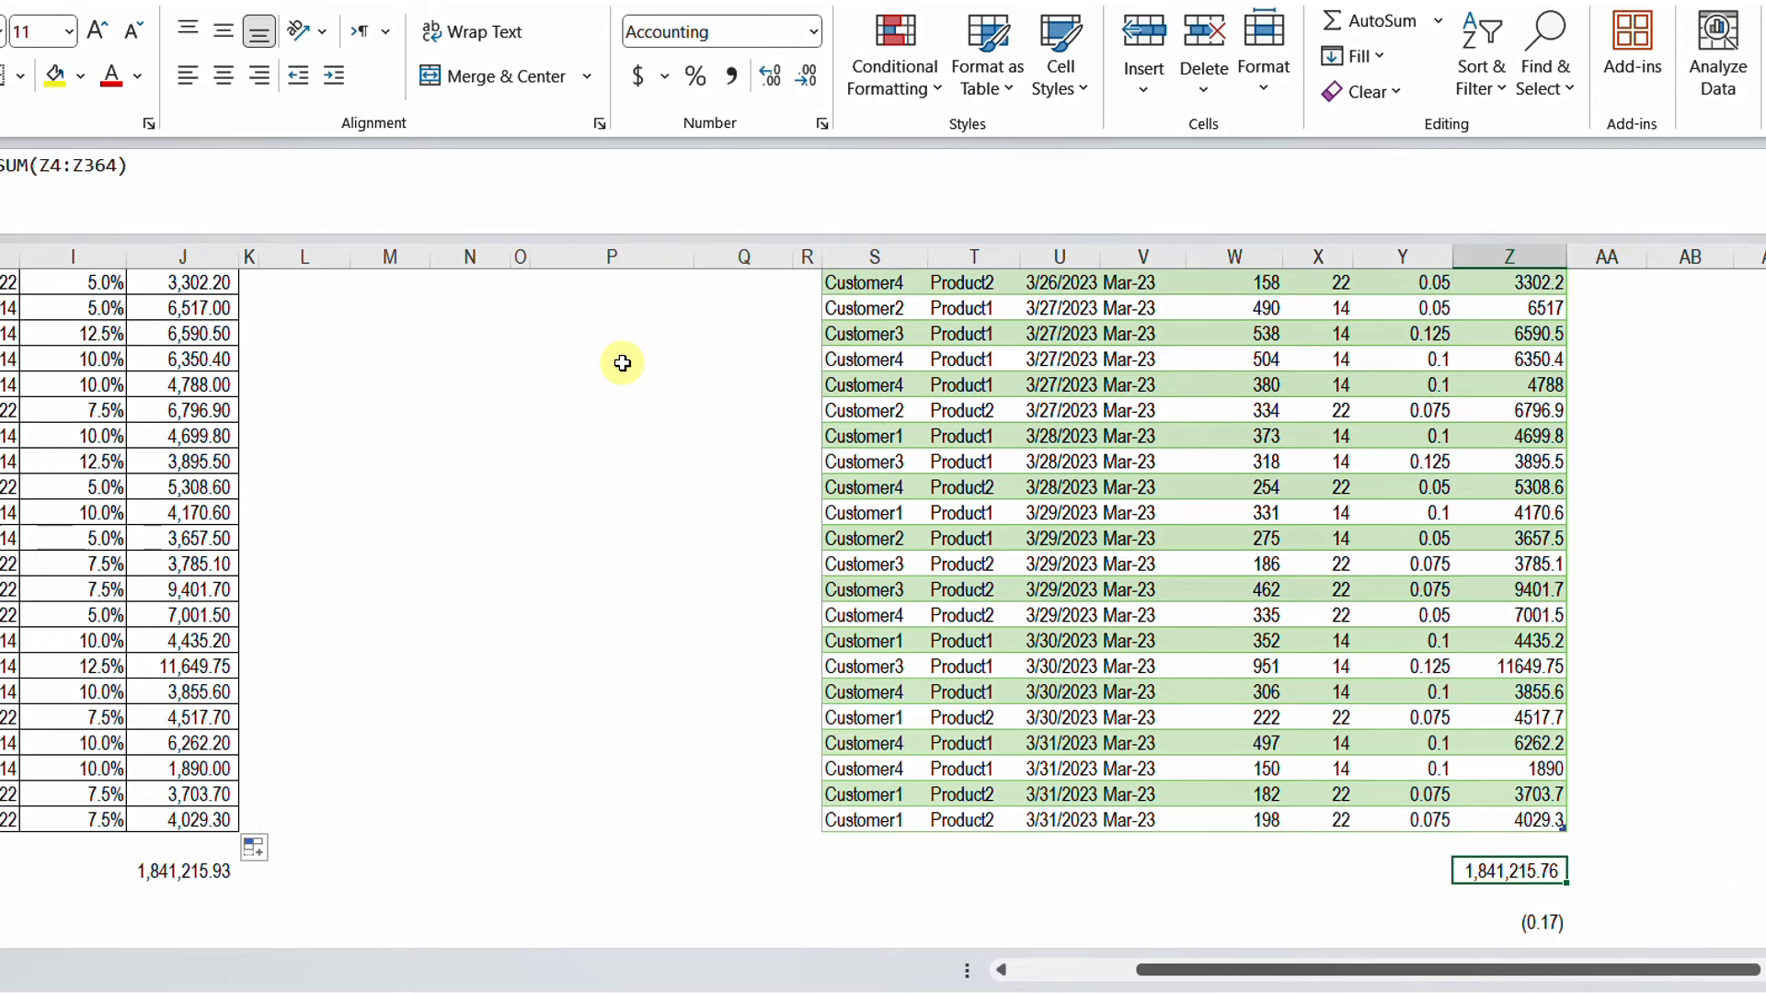
# In AB4, enter a formula subtracting the worksheet revenue in J4 from the Power Query revenue on the same row
pyautogui.press('Down')
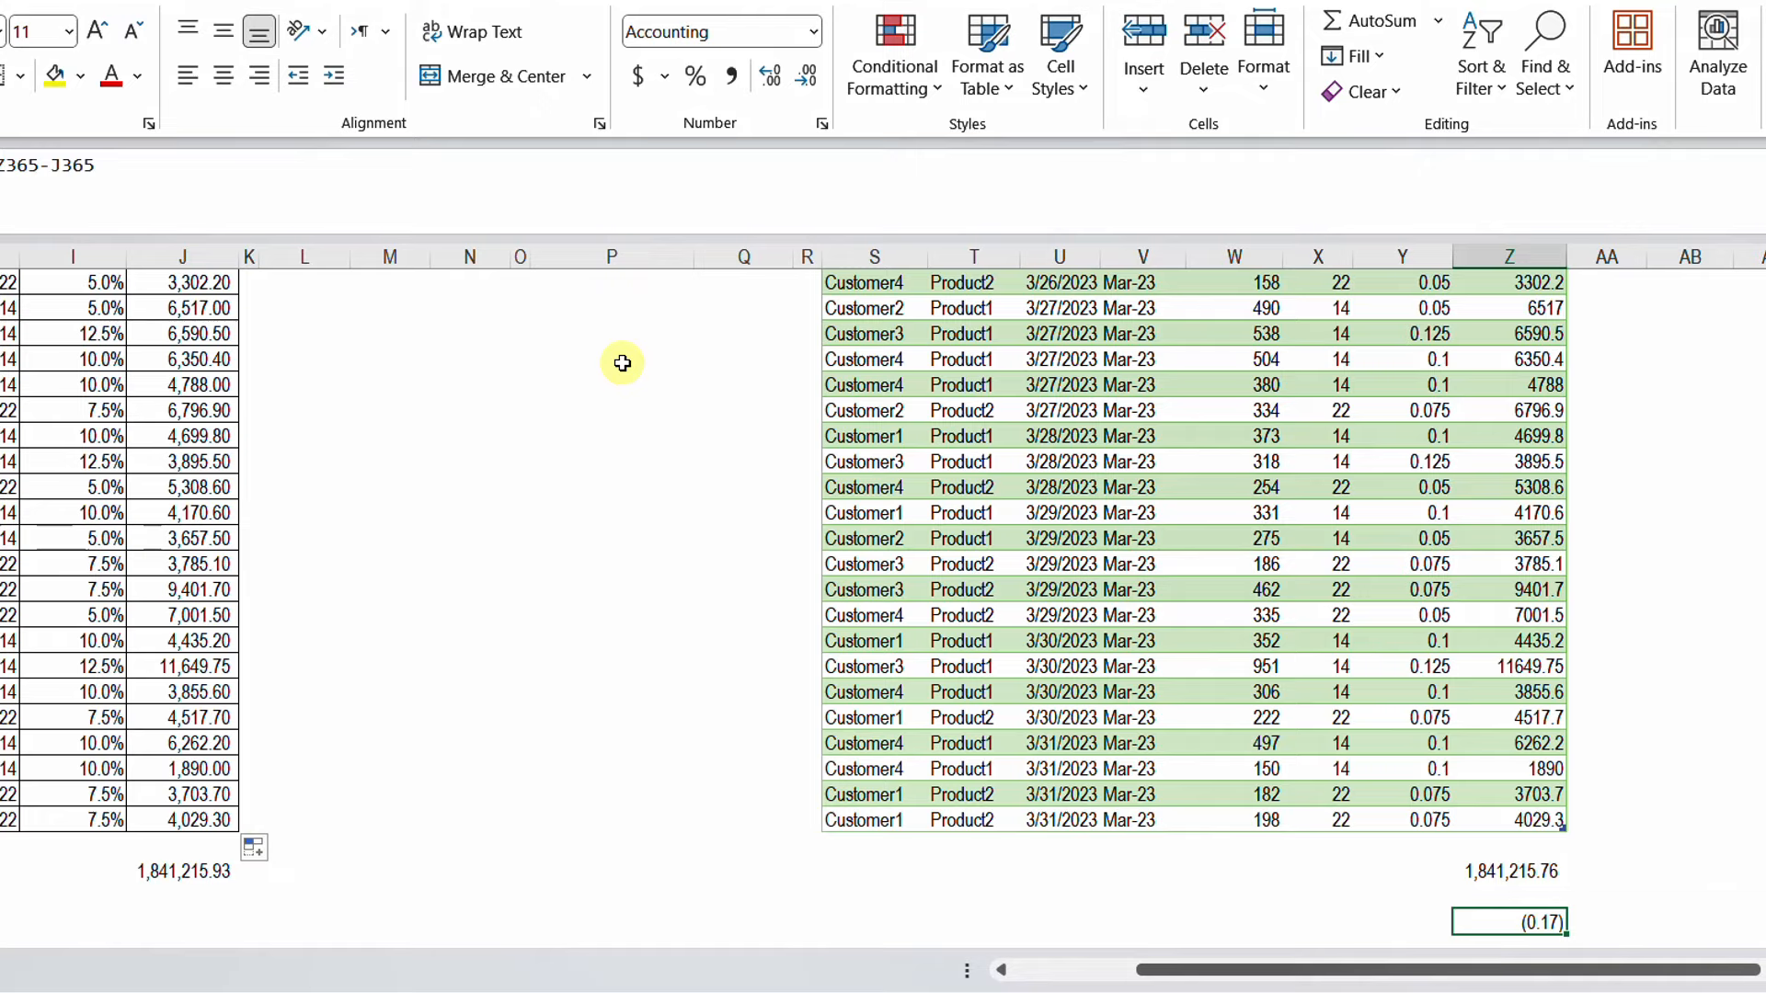
pyautogui.press('Right')
pyautogui.hotkey('ctrl', 'Up')
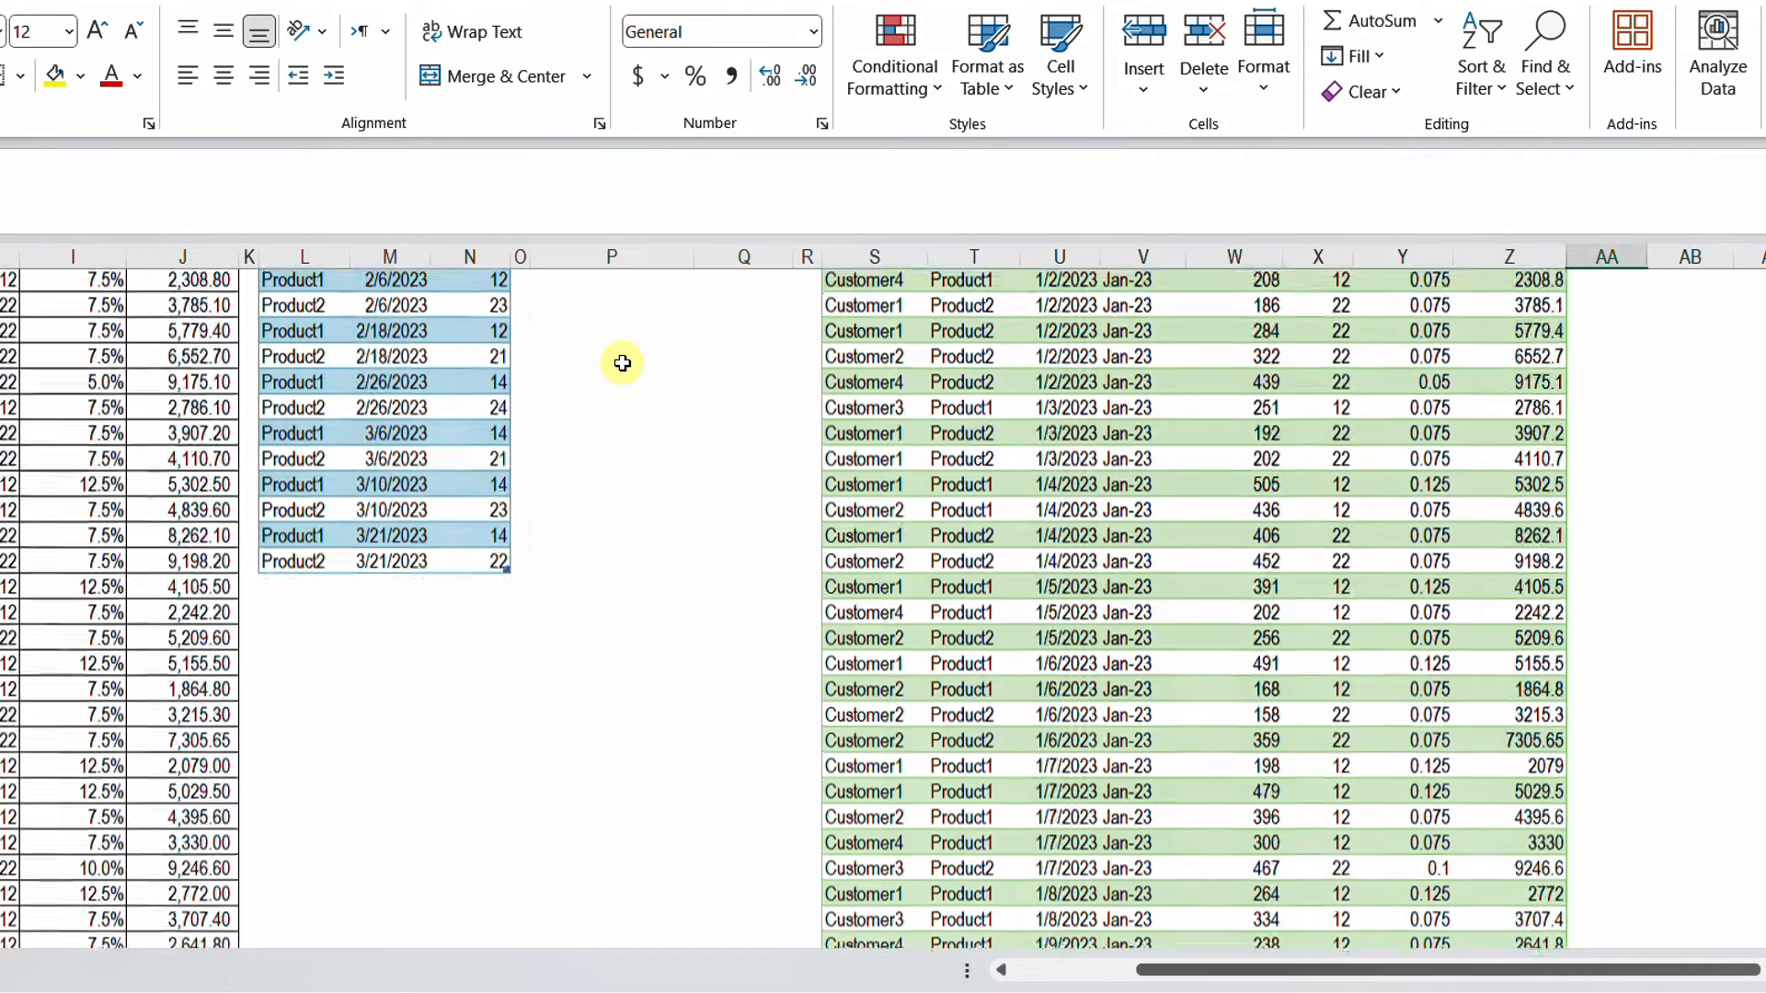
pyautogui.press('Down')
pyautogui.press('Down')
pyautogui.press('Down')
pyautogui.press('Right')
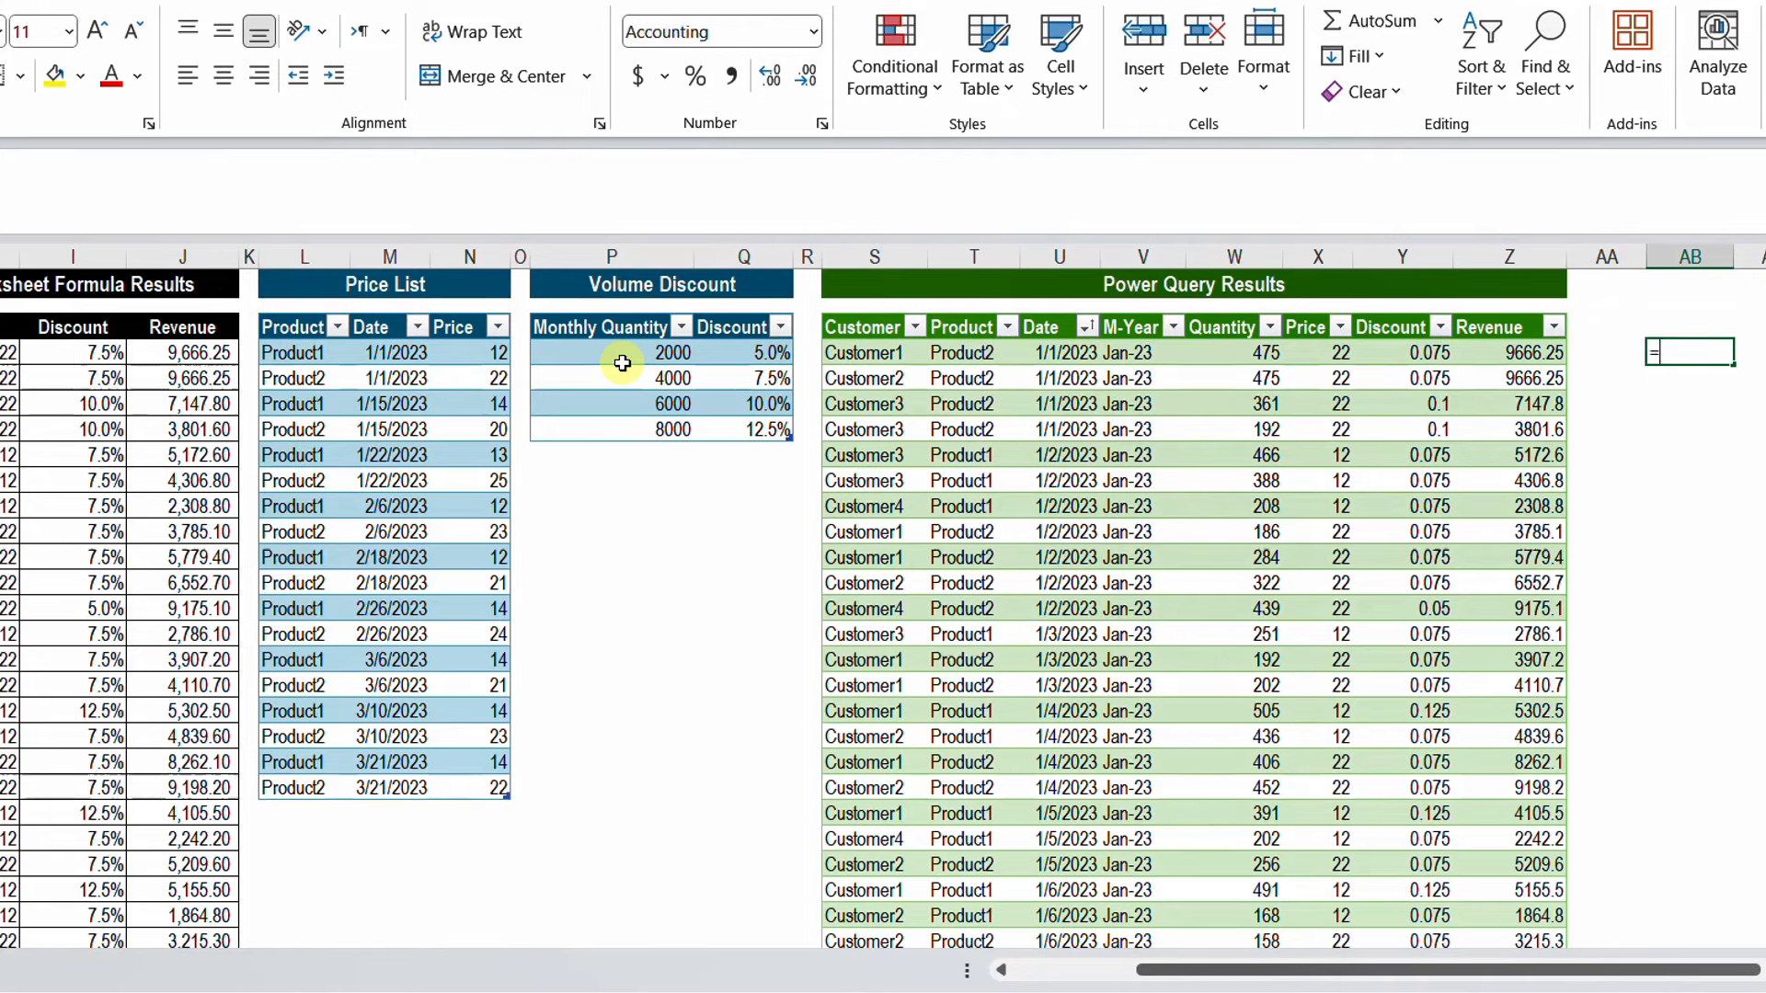
pyautogui.write('=')
pyautogui.press('Left')
pyautogui.press('Left')
pyautogui.write('-')
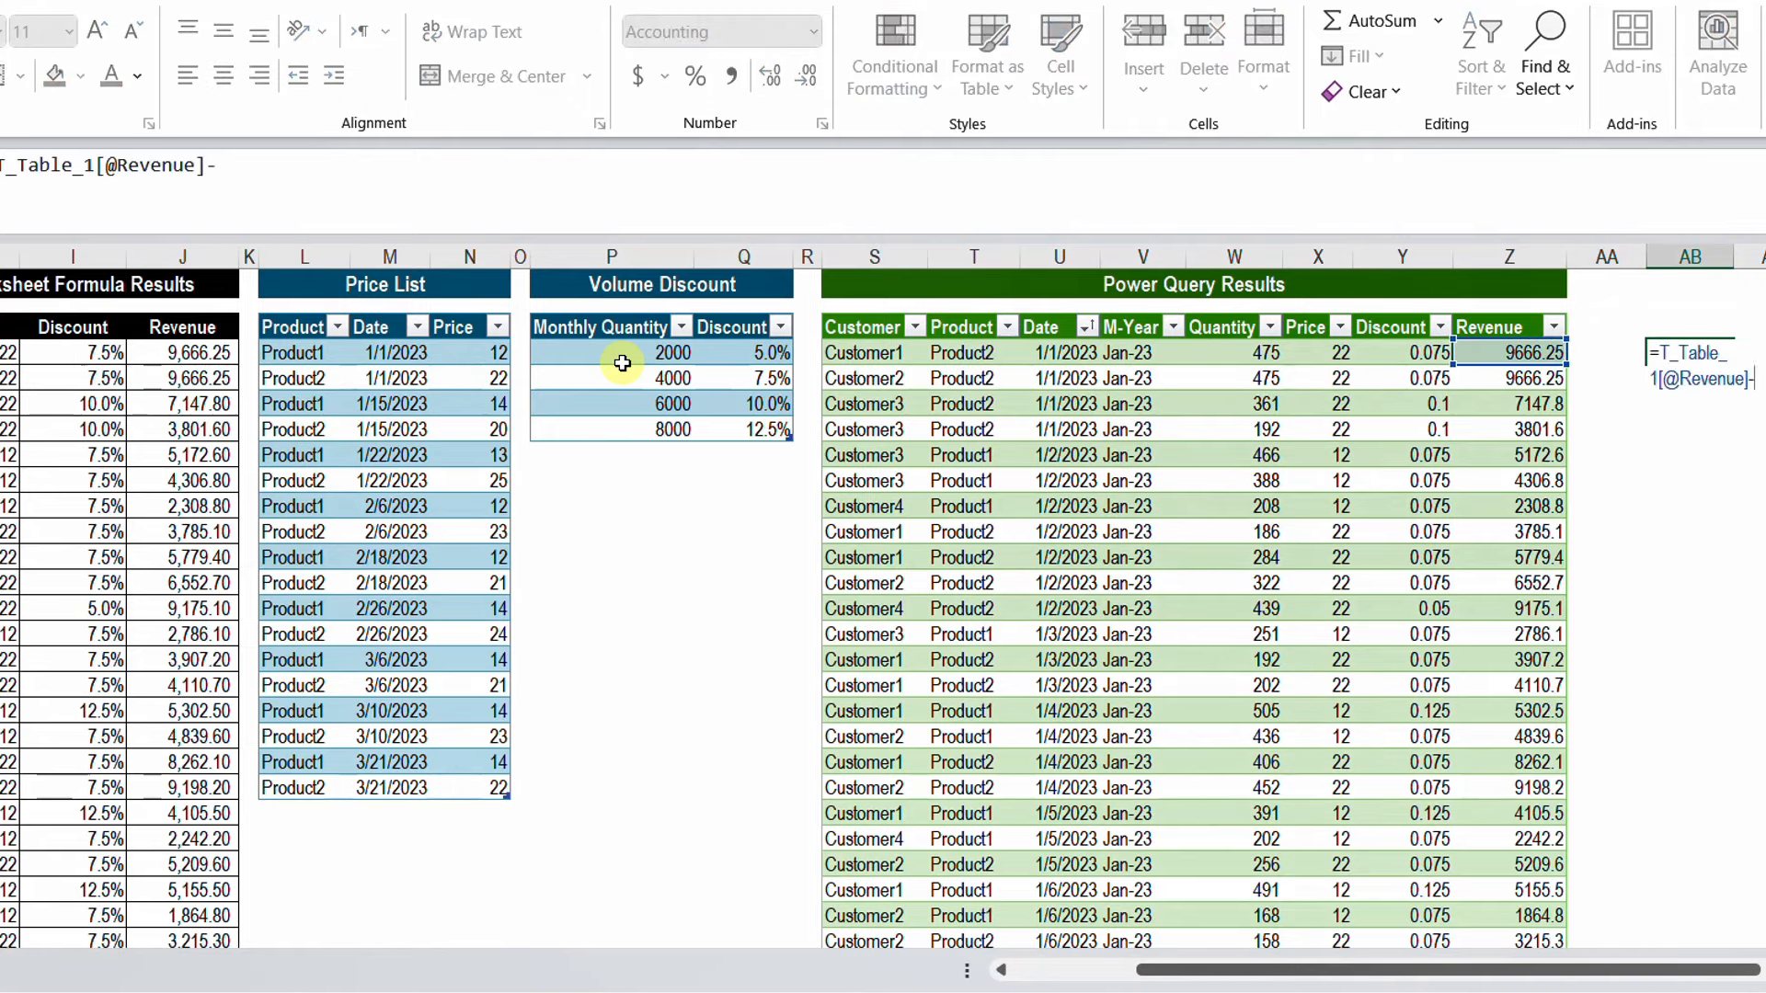
pyautogui.press('Left')
pyautogui.press('Left')
pyautogui.press('Left')
pyautogui.press('Left')
pyautogui.press('Left')
pyautogui.press('Left')
pyautogui.press('Left')
pyautogui.press('Left')
pyautogui.press('Left')
pyautogui.press('Left')
pyautogui.press('Left')
pyautogui.press('Left')
pyautogui.press('Left')
pyautogui.press('Left')
pyautogui.press('Left')
pyautogui.press('Left')
pyautogui.press('Left')
pyautogui.press('Left')
pyautogui.press('Left')
pyautogui.press('Left')
pyautogui.press('Left')
pyautogui.press('Right')
pyautogui.press('Right')
pyautogui.press('Right')
pyautogui.press('Return')
pyautogui.press('Up')
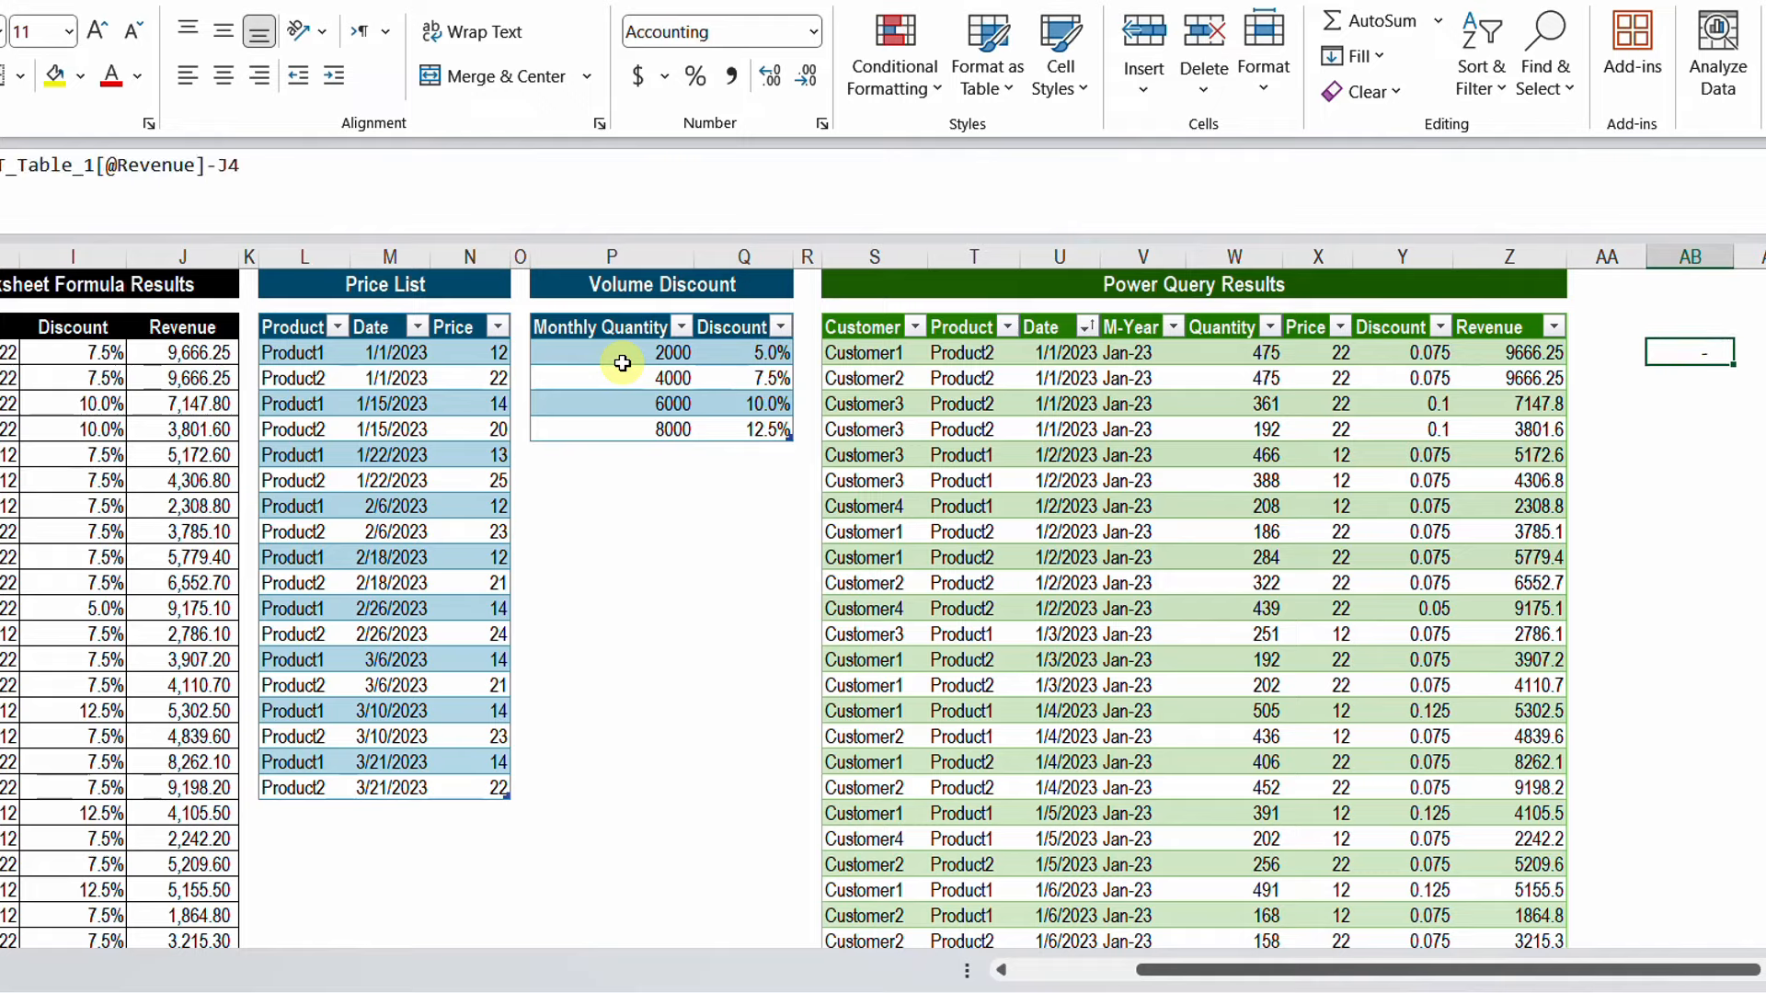
# Fill the AB4 difference formula down column AB through row 363, the last transaction row
pyautogui.press('Left')
pyautogui.press('Left')
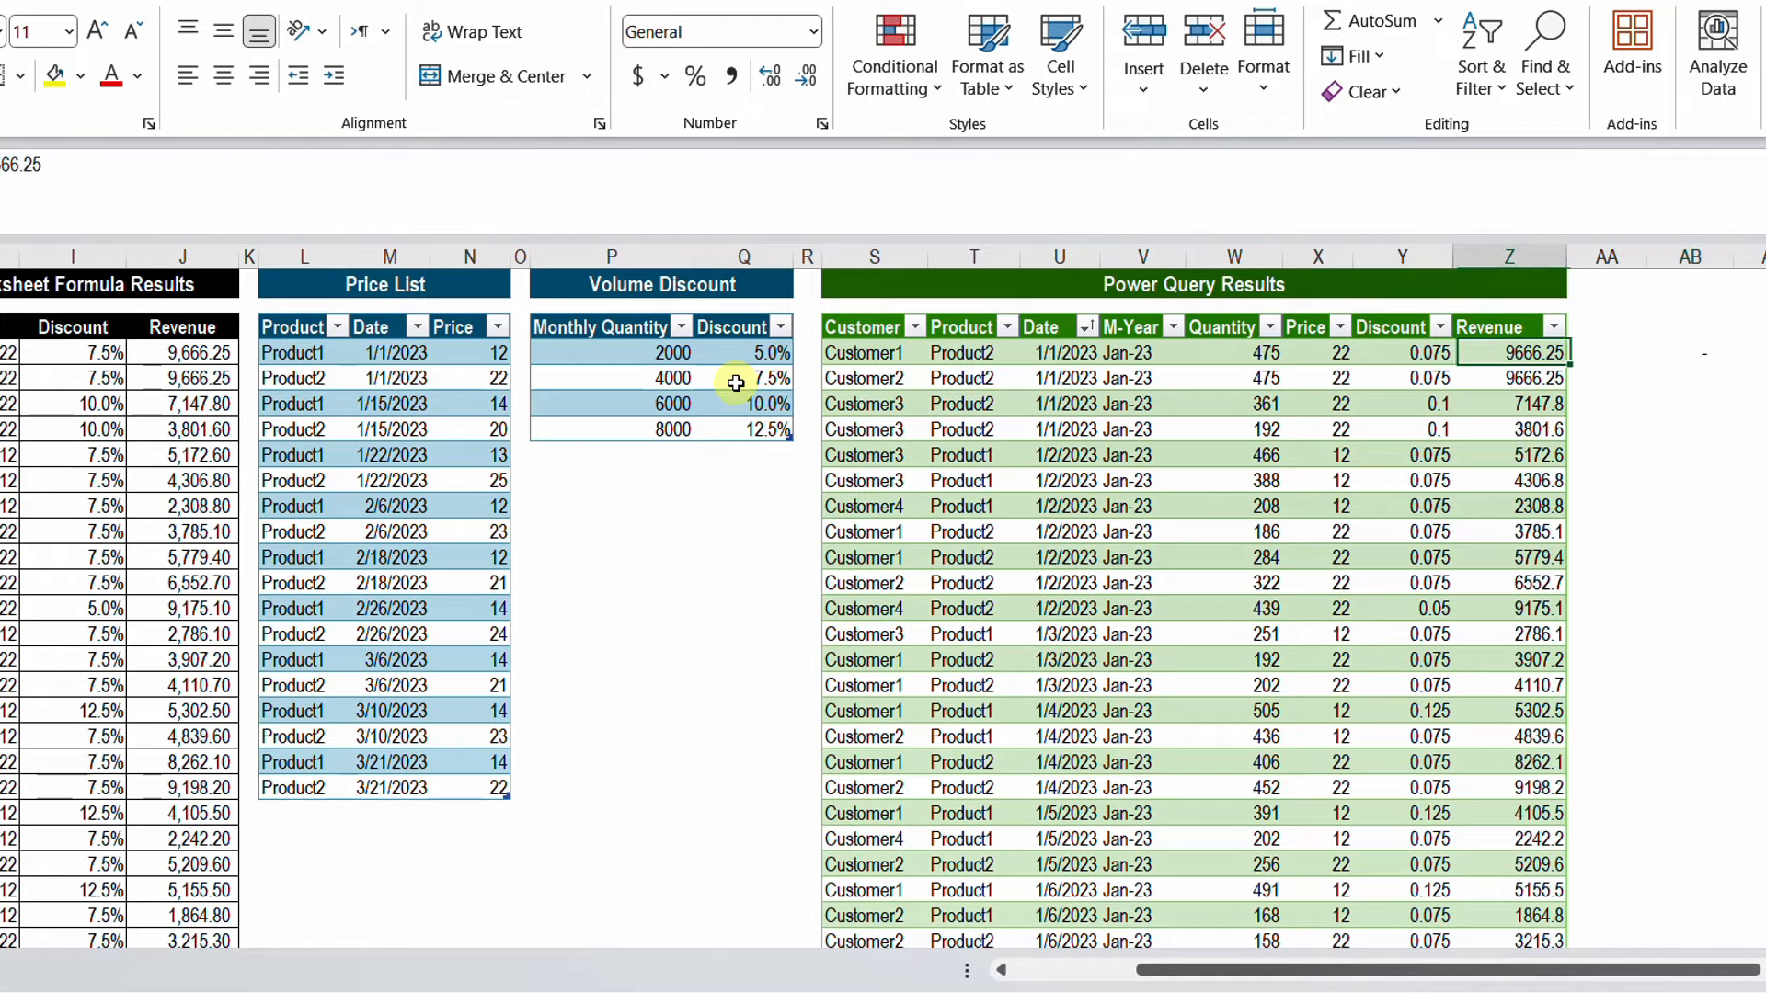
pyautogui.hotkey('ctrl', 'Down')
pyautogui.press('Right')
pyautogui.press('Right')
pyautogui.hotkey('ctrl', 'shift', 'Up')
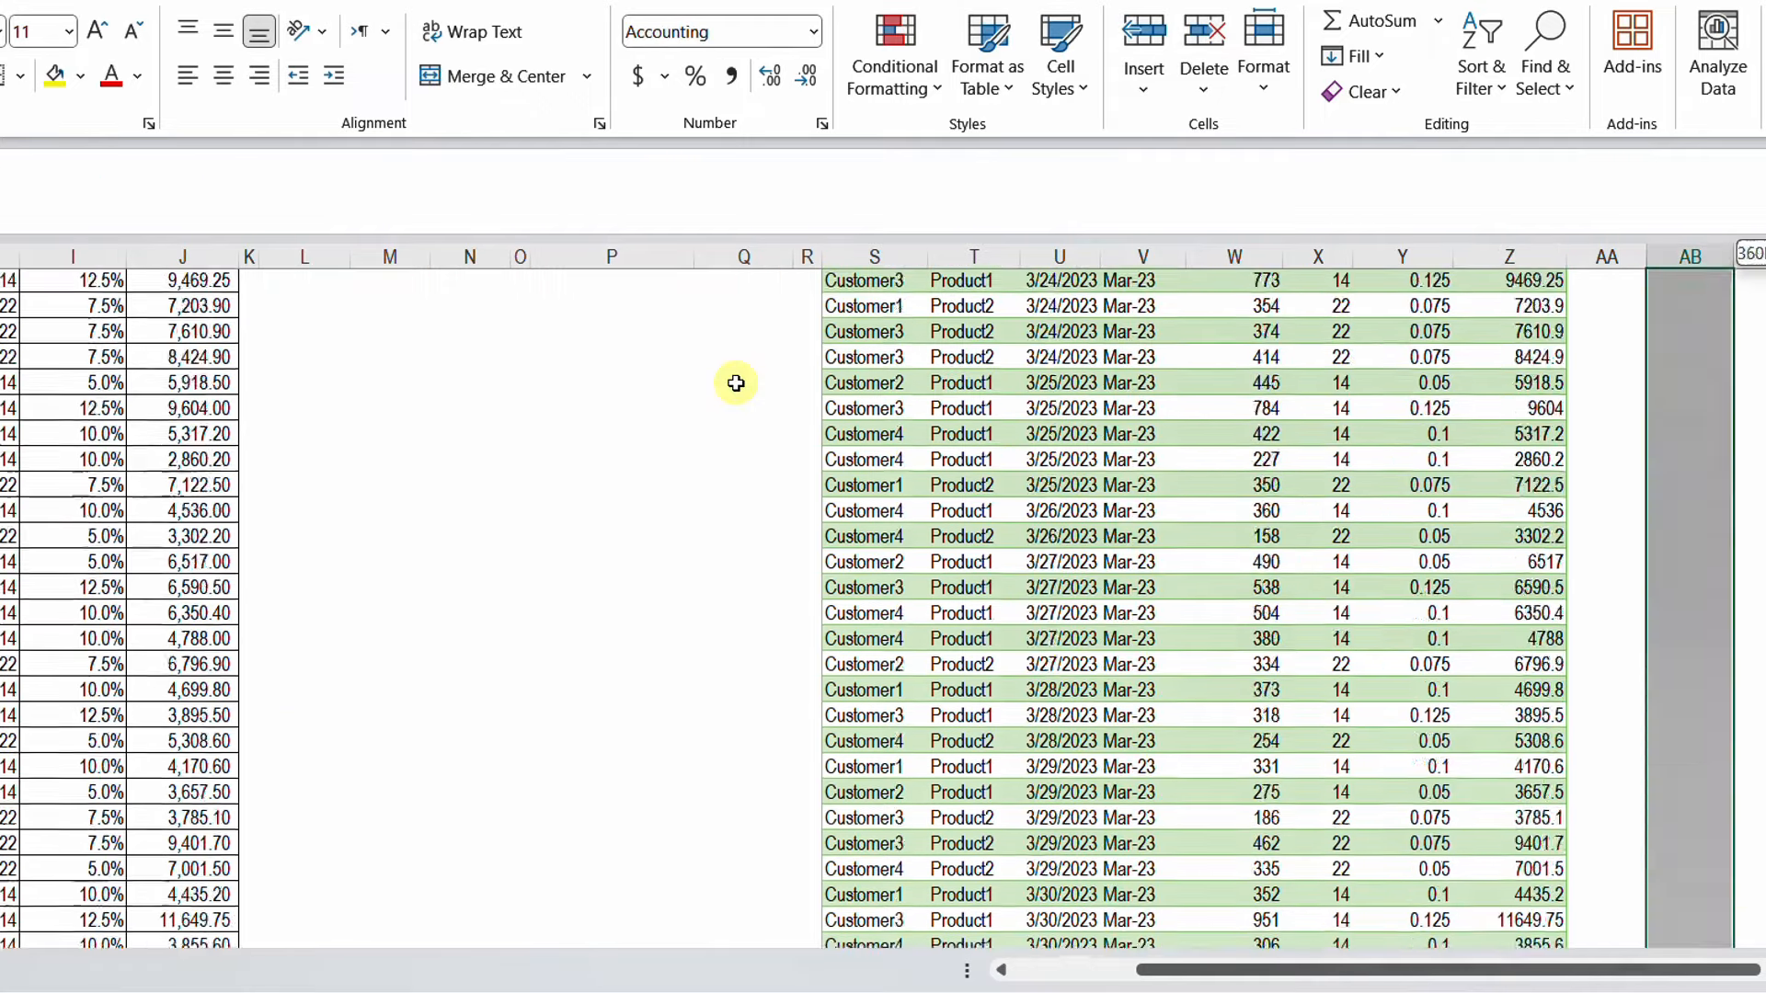
pyautogui.hotkey('ctrl', 'd')
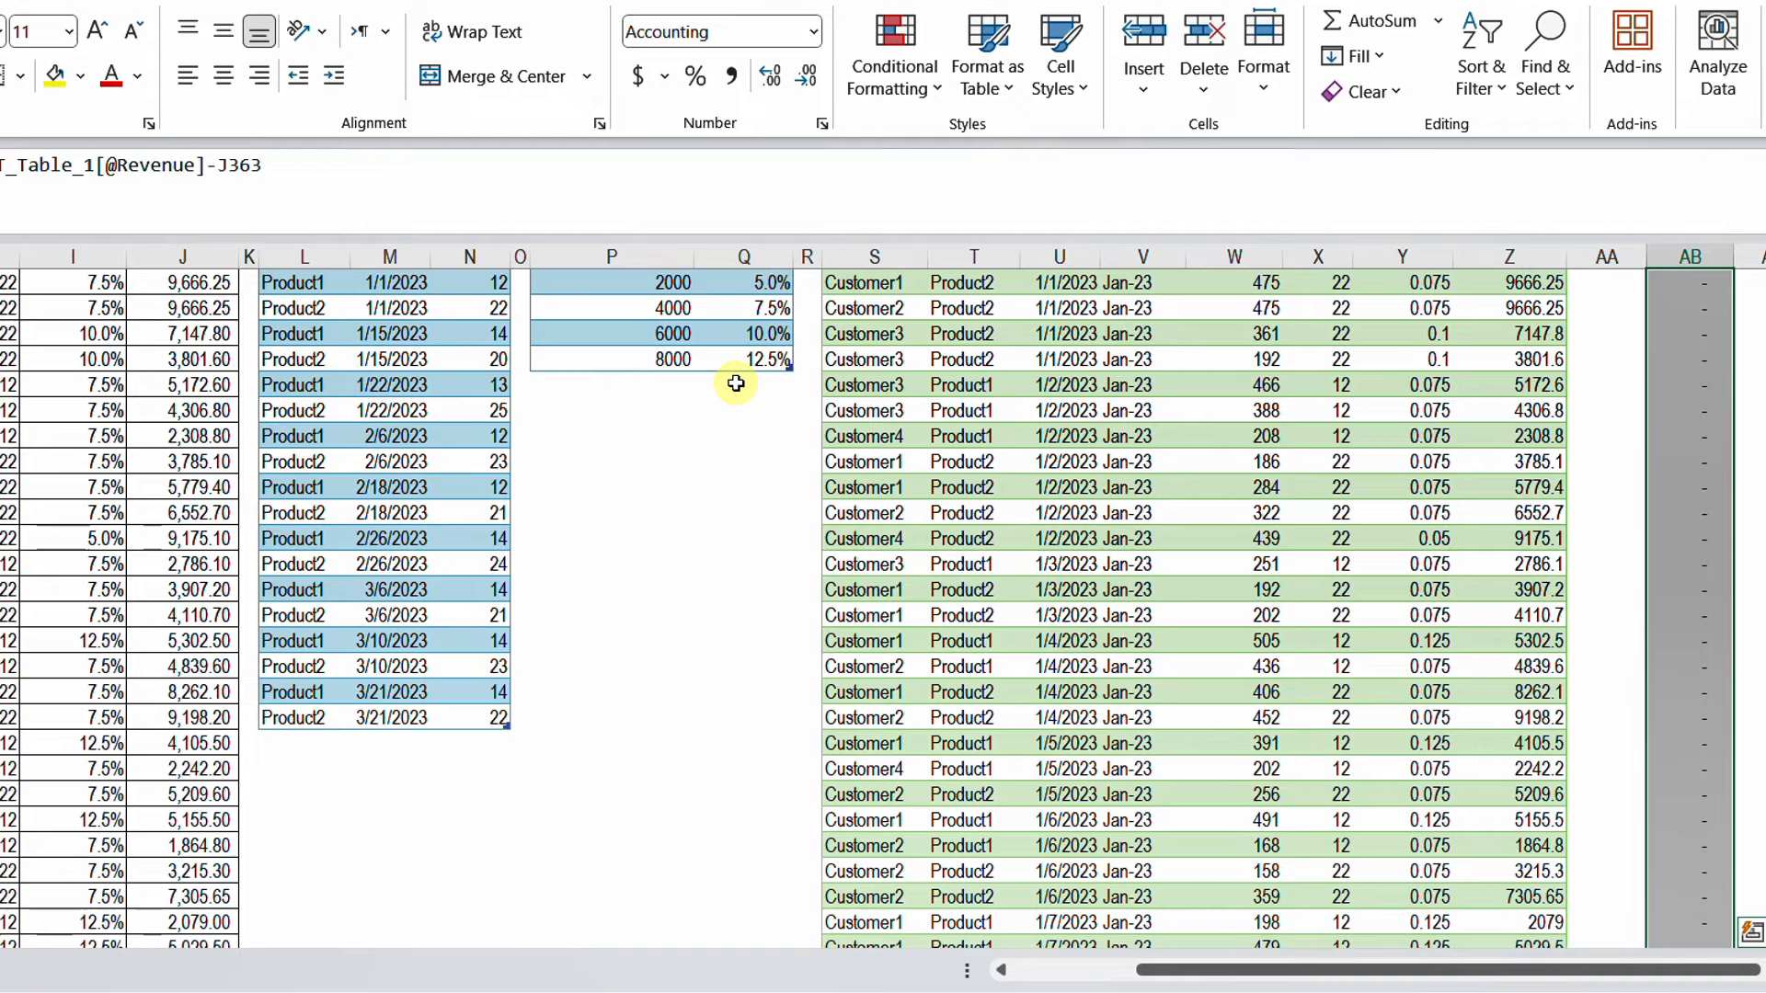
pyautogui.scroll(1, 1573, 492)
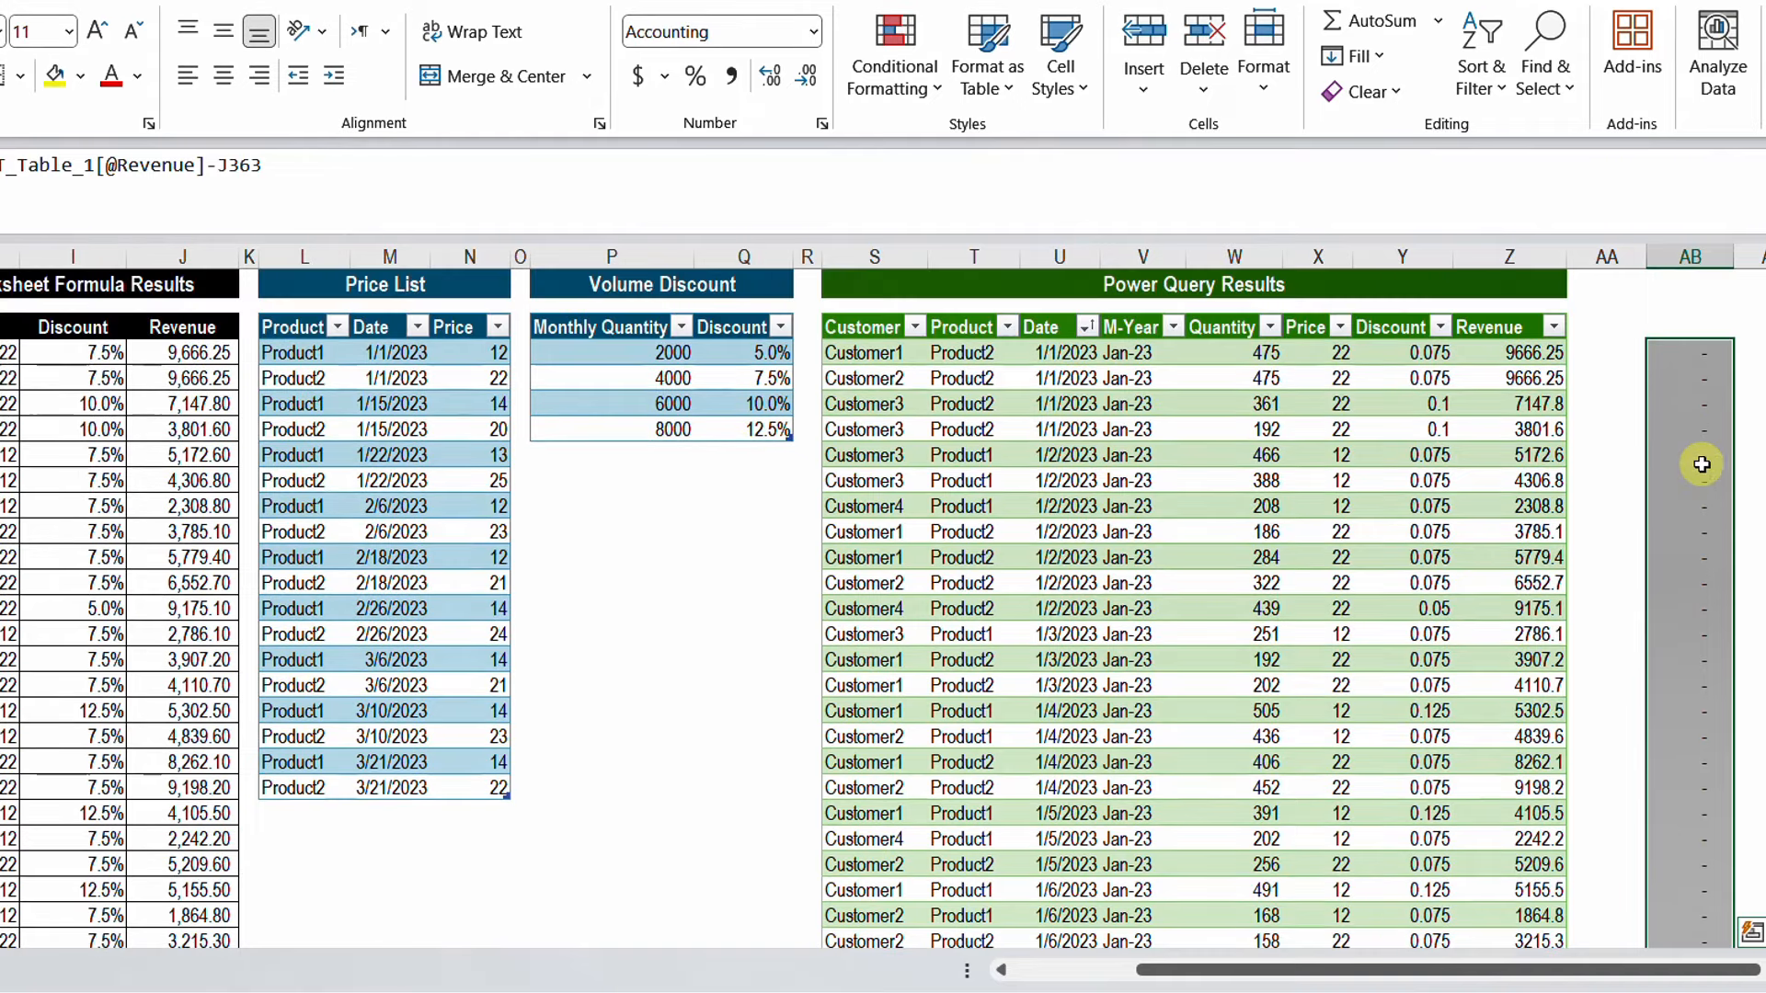
# Filter the column AB differences to only the (0.01) rows and check them against the total revenue difference below column Z
pyautogui.click(1710, 318)
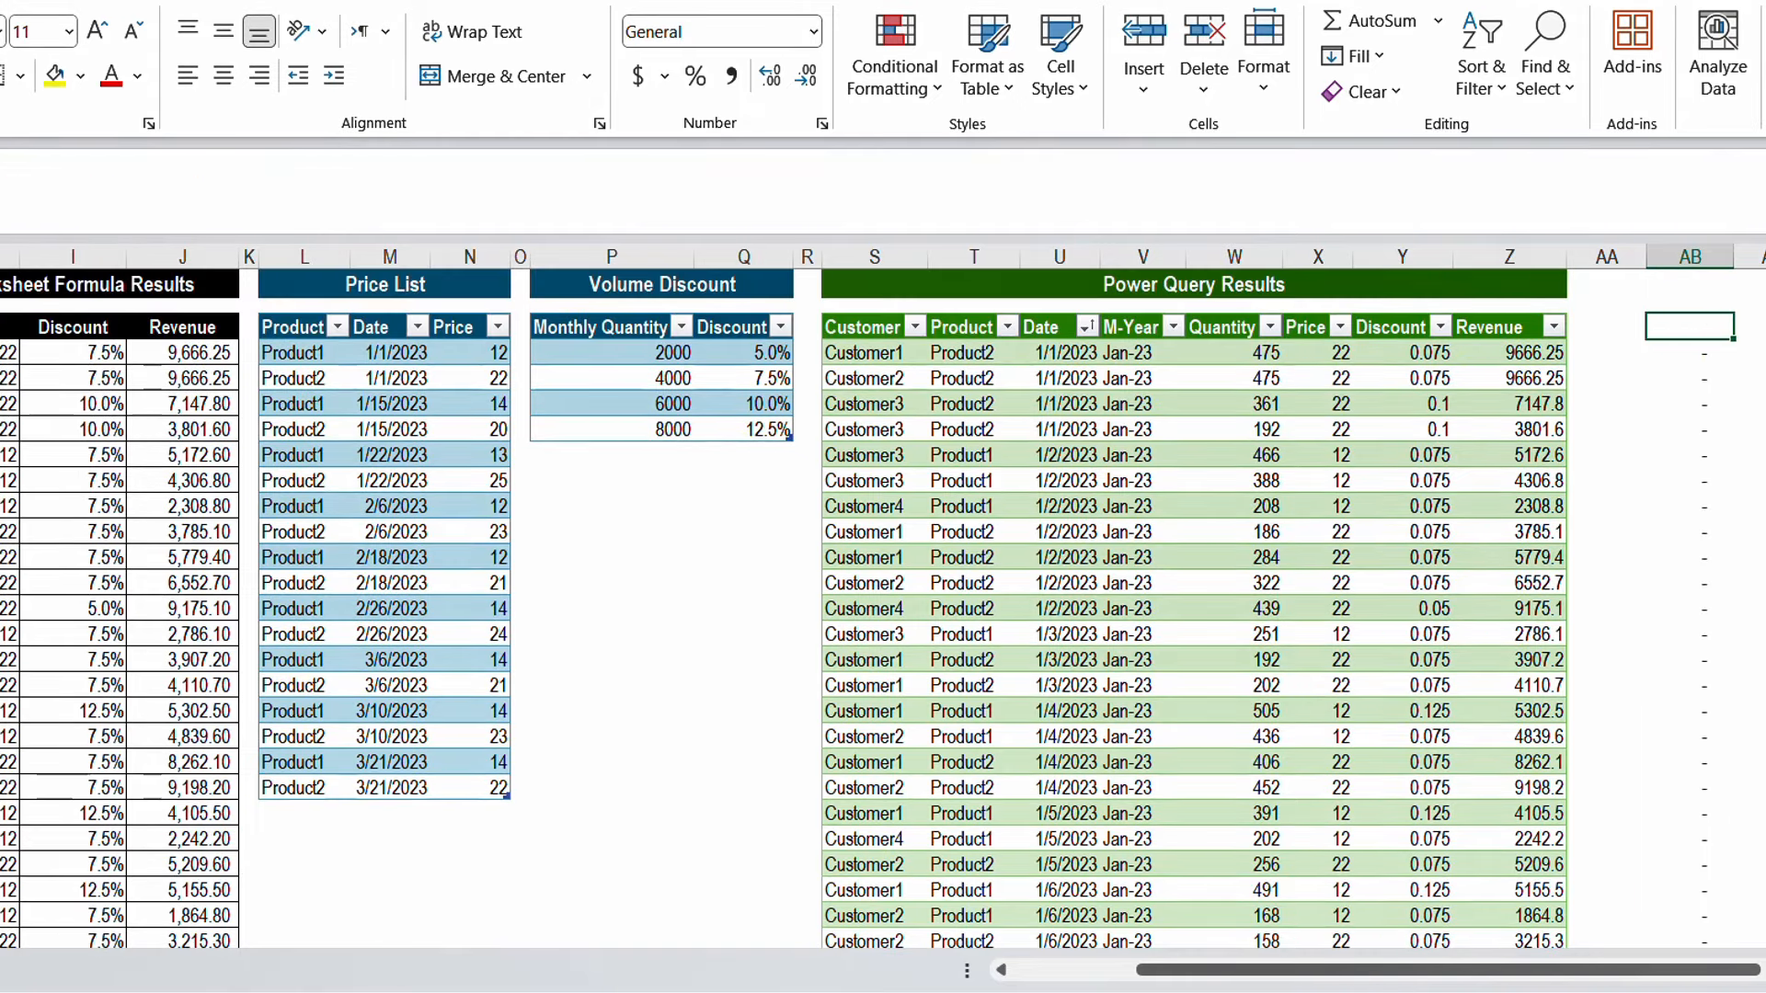
pyautogui.click(414, 2)
pyautogui.click(880, 44)
pyautogui.click(1720, 347)
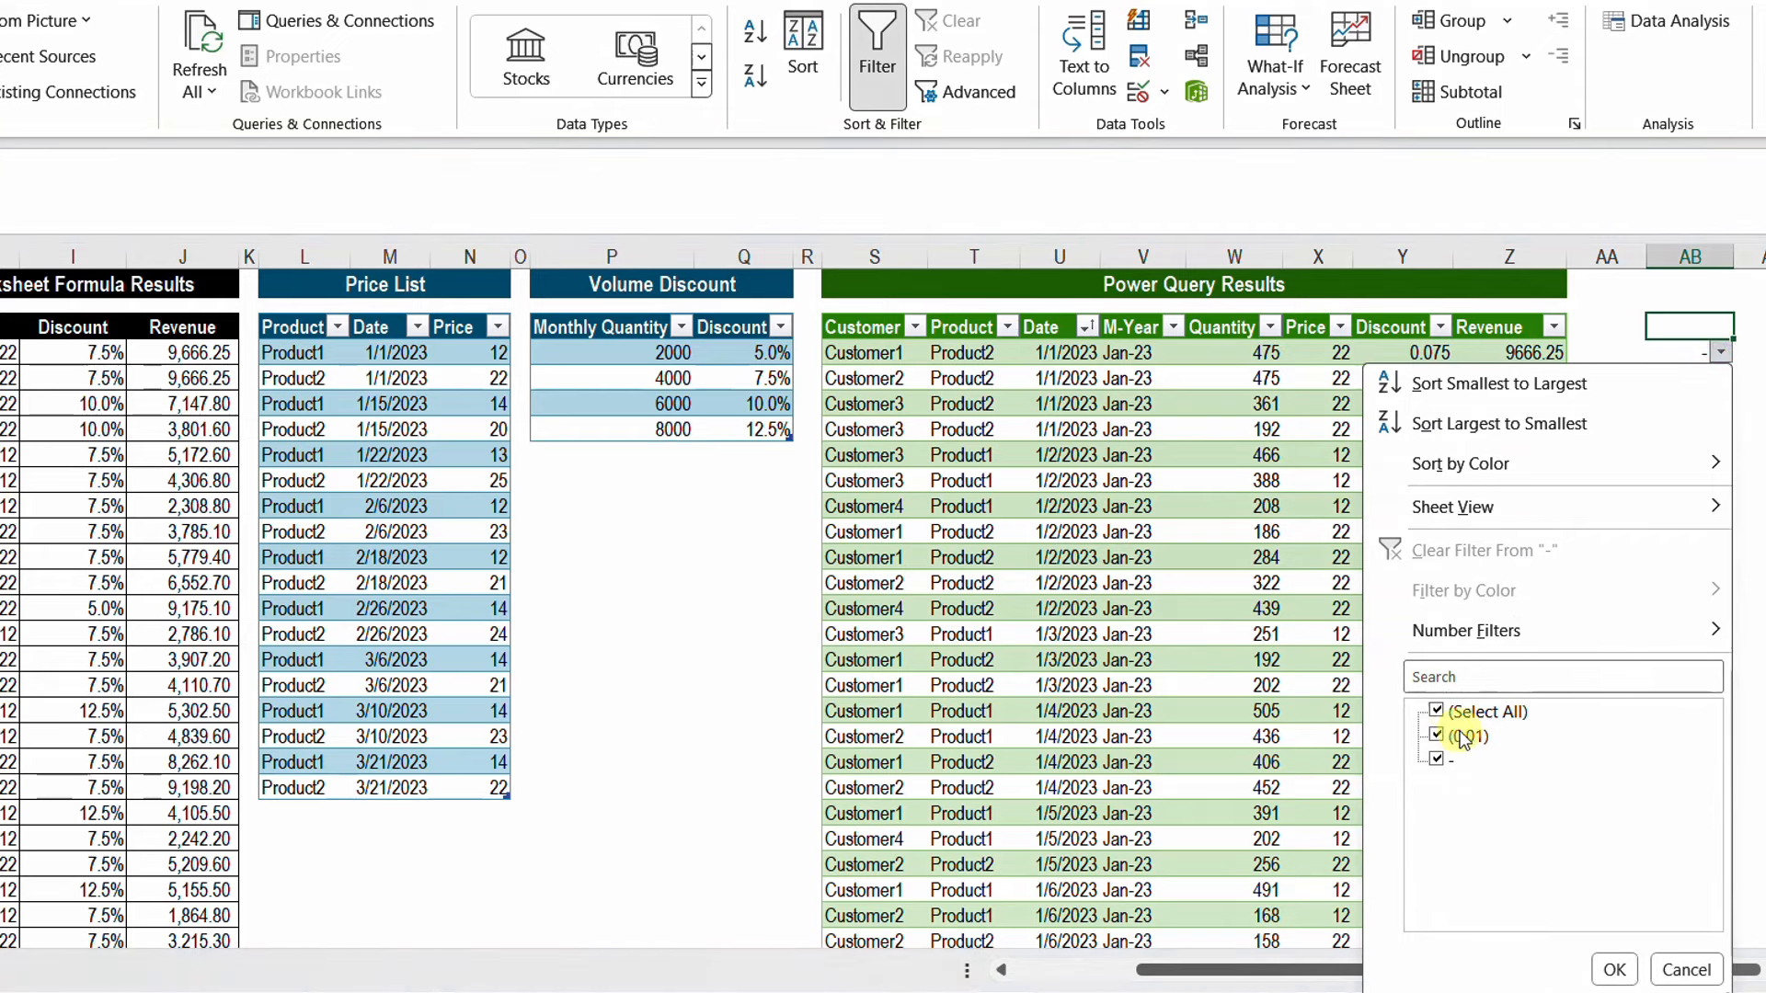
pyautogui.click(1437, 711)
pyautogui.click(1436, 736)
pyautogui.click(1614, 970)
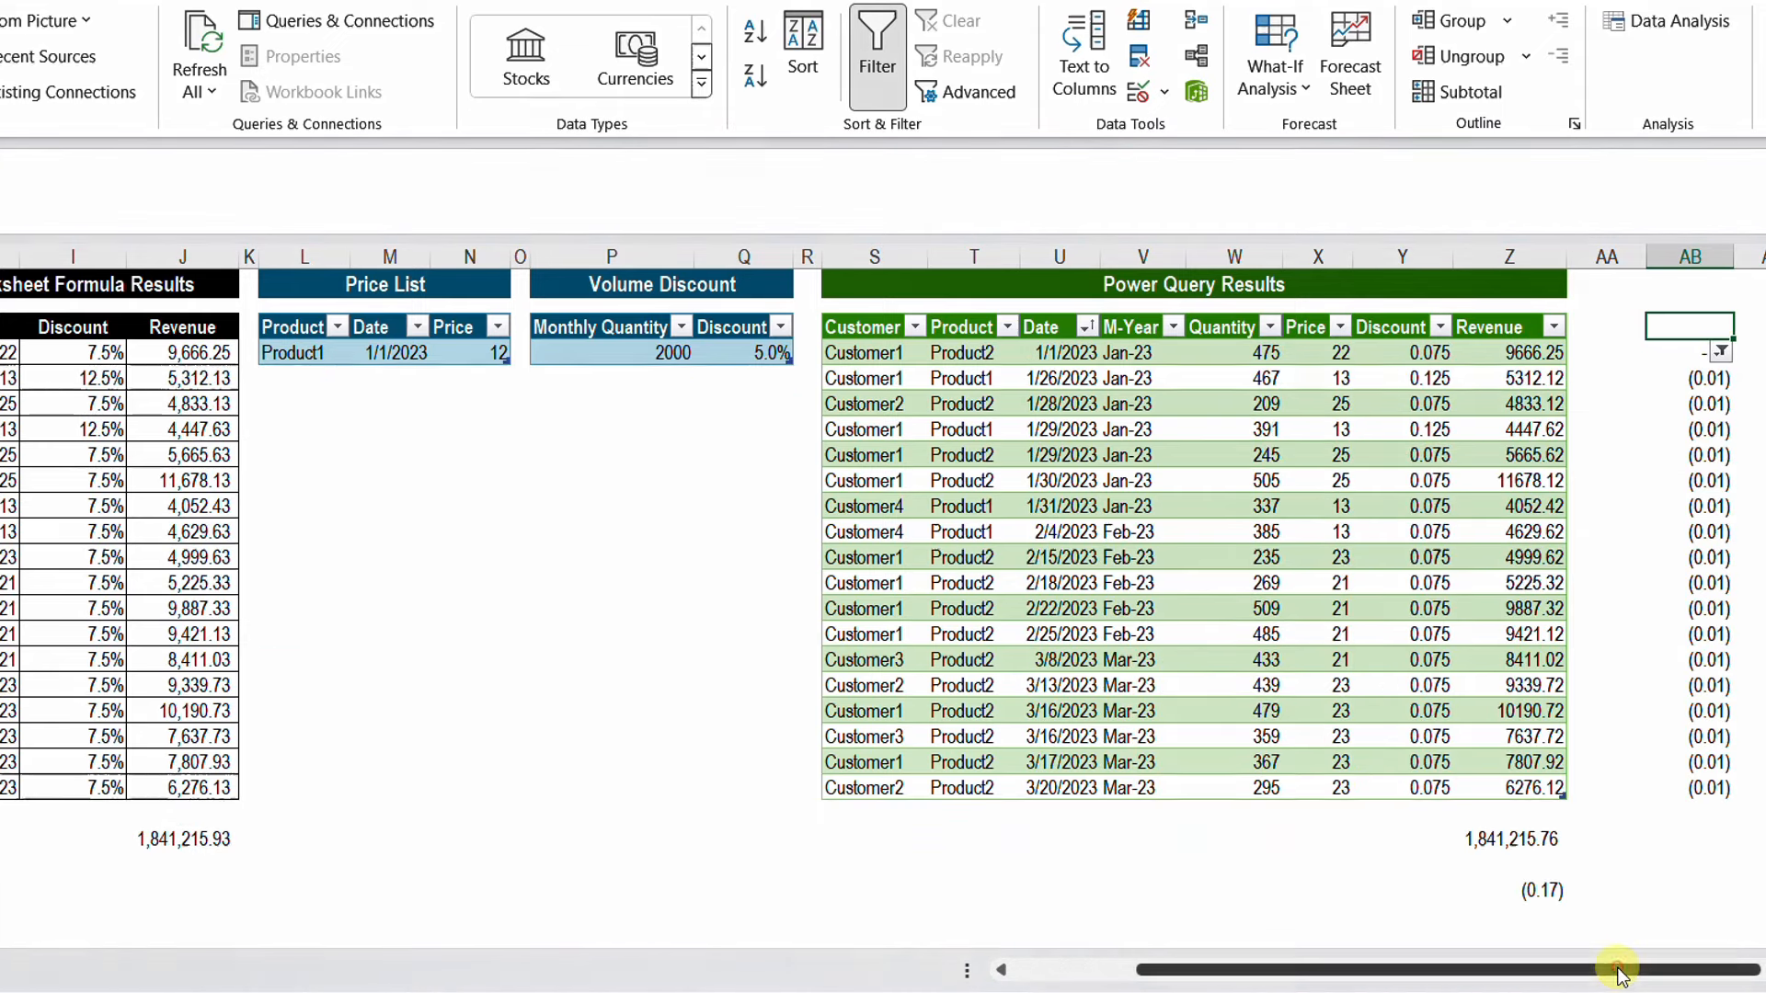
pyautogui.moveTo(1709, 378); pyautogui.dragTo(1705, 784)
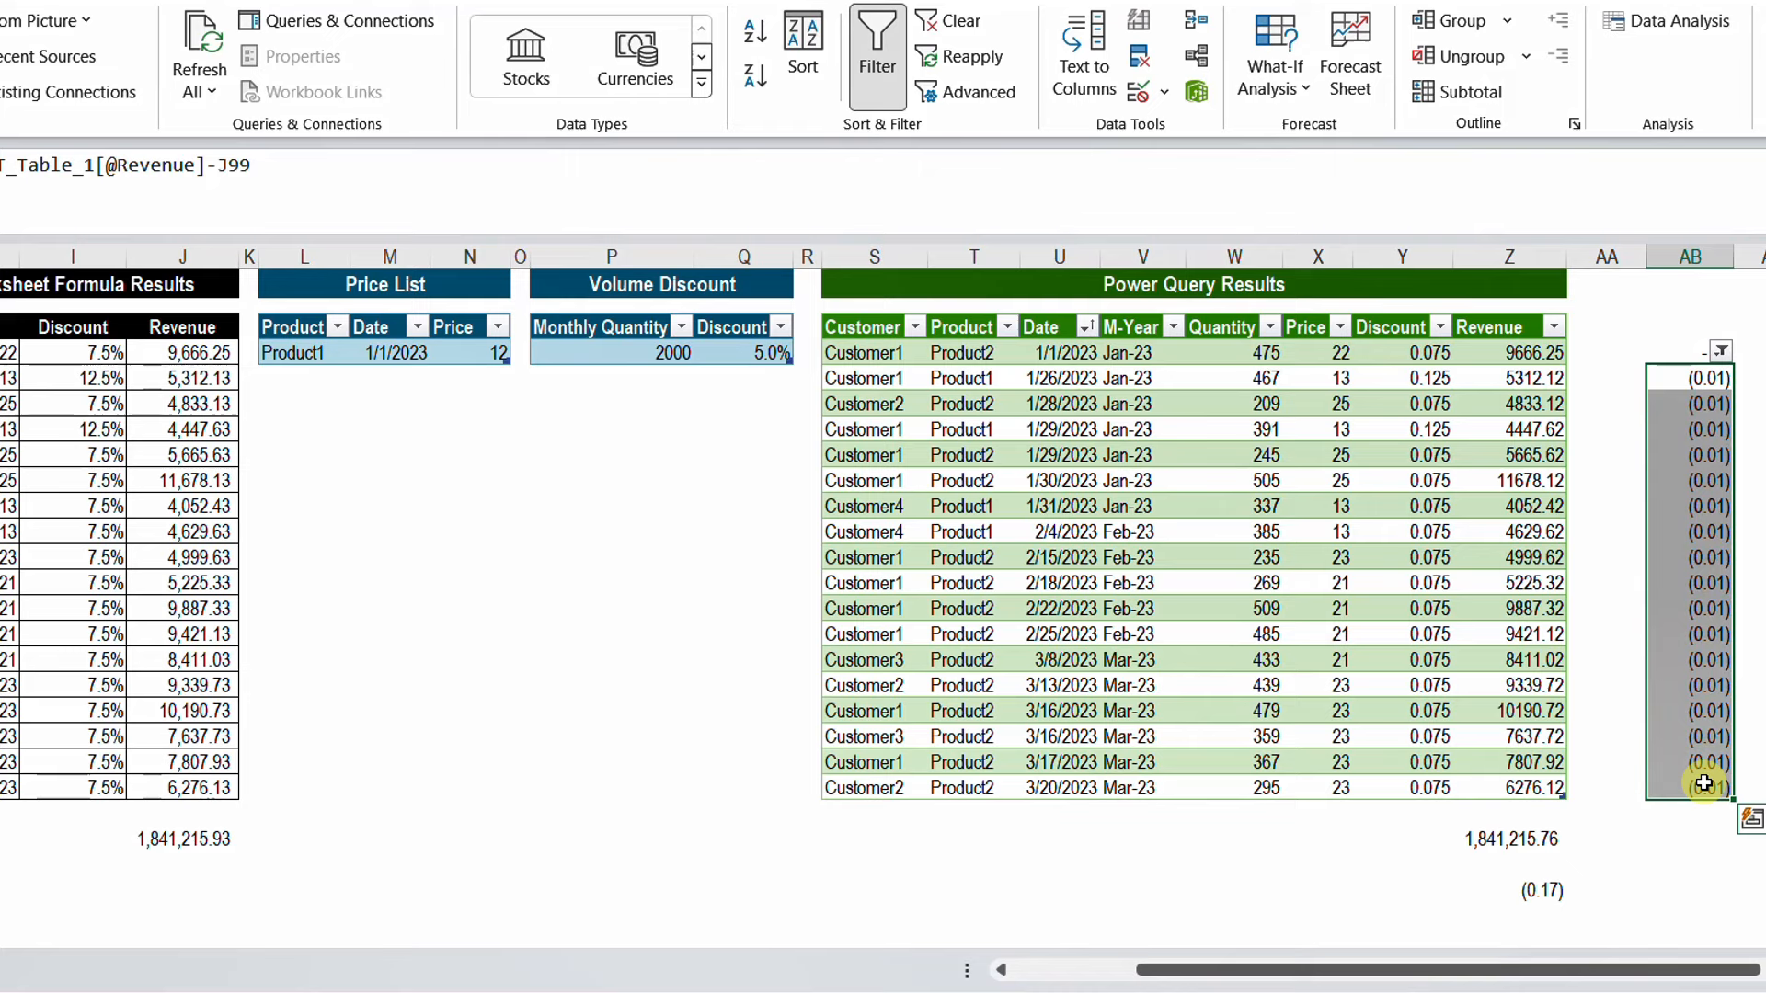
pyautogui.click(1541, 888)
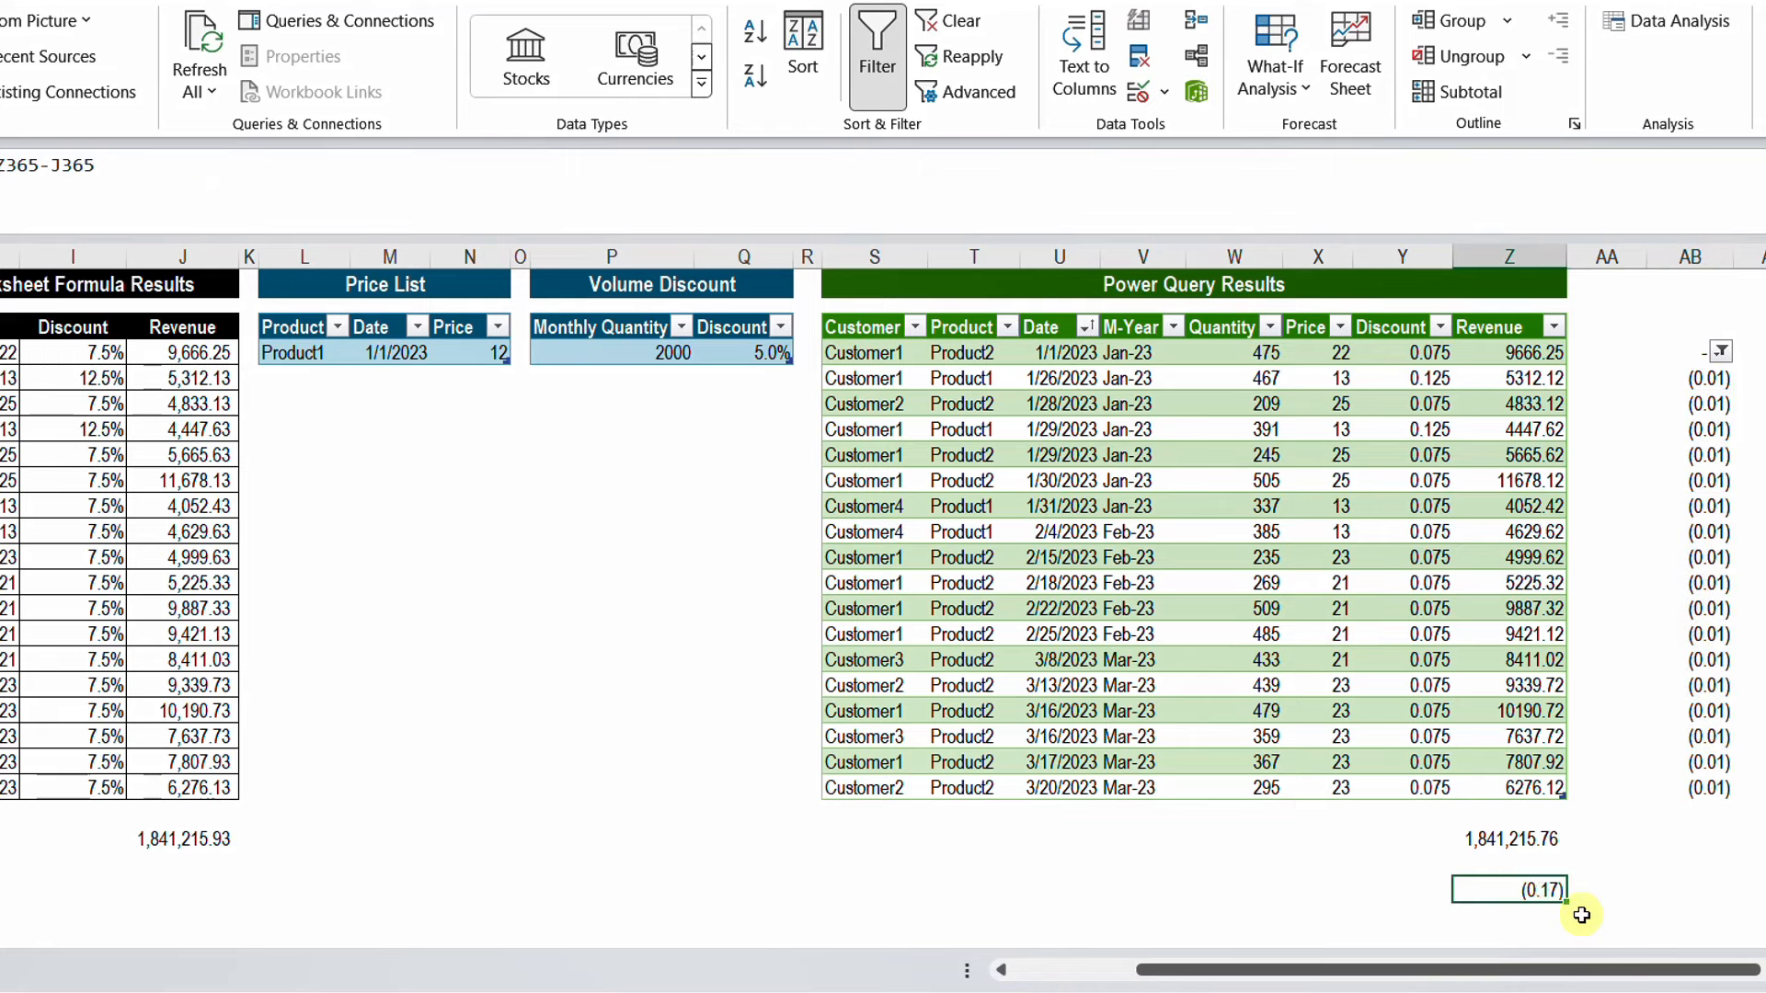
# Clear the filter on the column AB differences to show all transactions and return to the Power Query results
pyautogui.click(1719, 353)
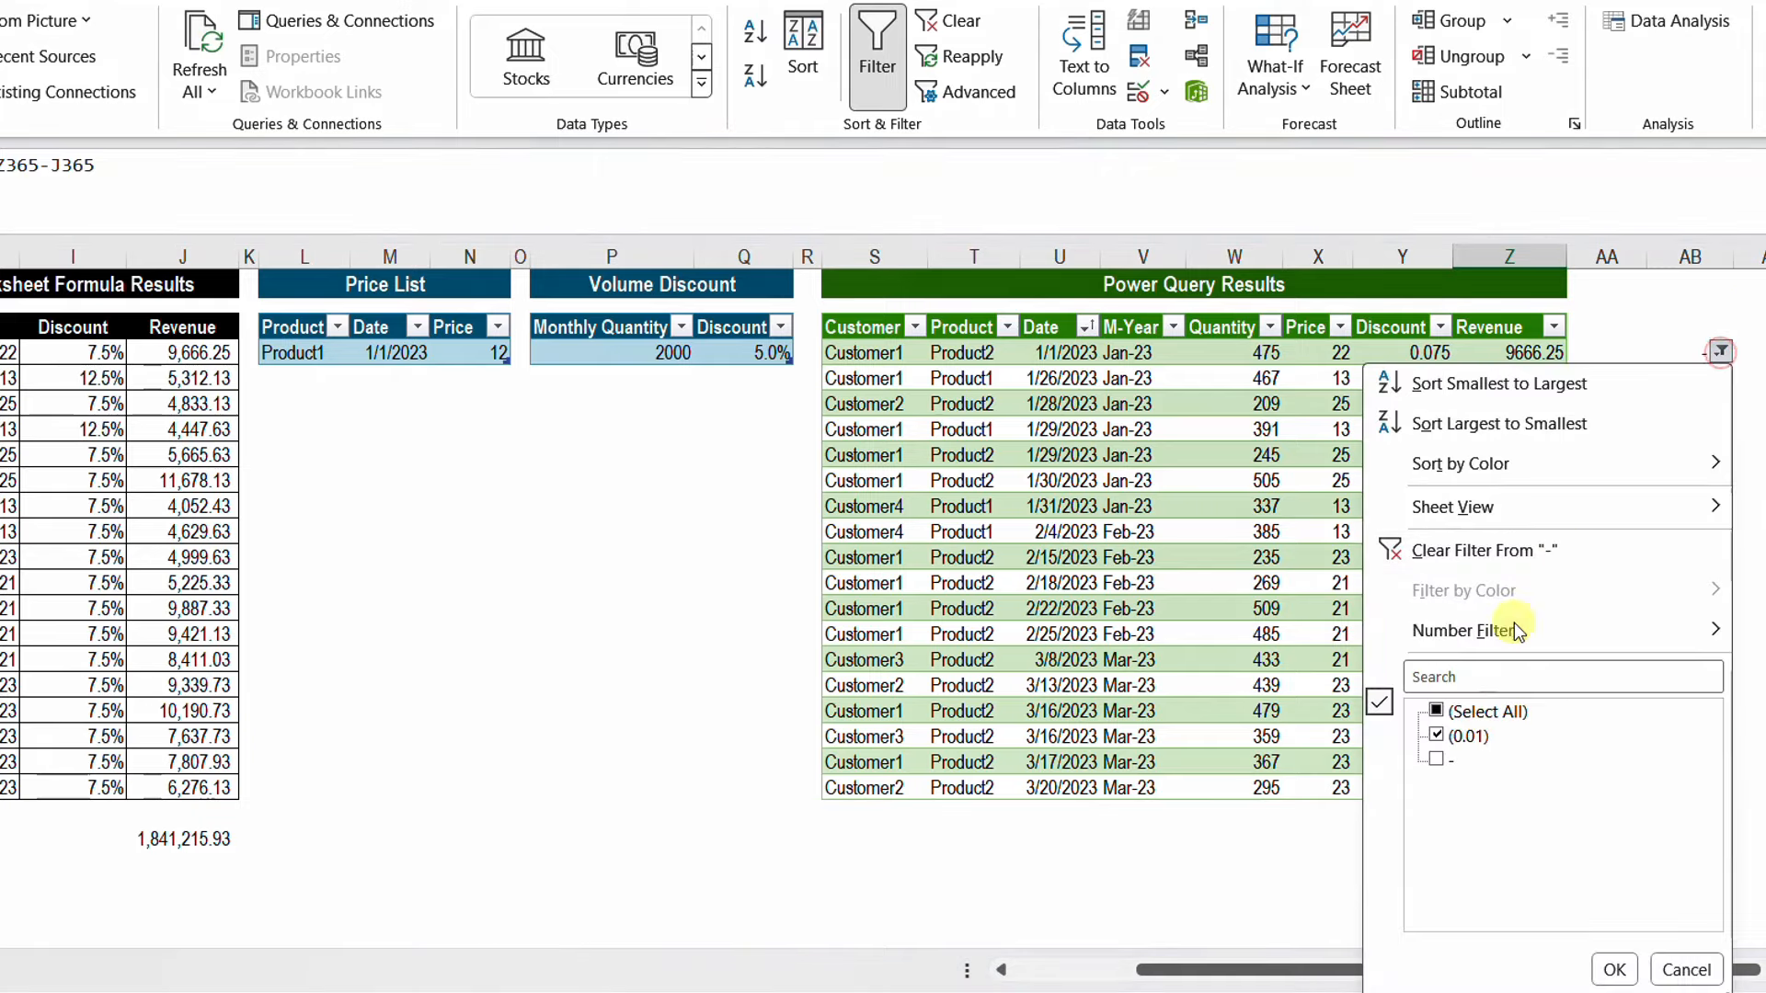
pyautogui.click(1615, 969)
pyautogui.hotkey('ctrl', 'Left')
pyautogui.hotkey('ctrl', 'Left')
pyautogui.hotkey('ctrl', 'Left')
pyautogui.hotkey('ctrl', 'Left')
pyautogui.hotkey('ctrl', 'Left')
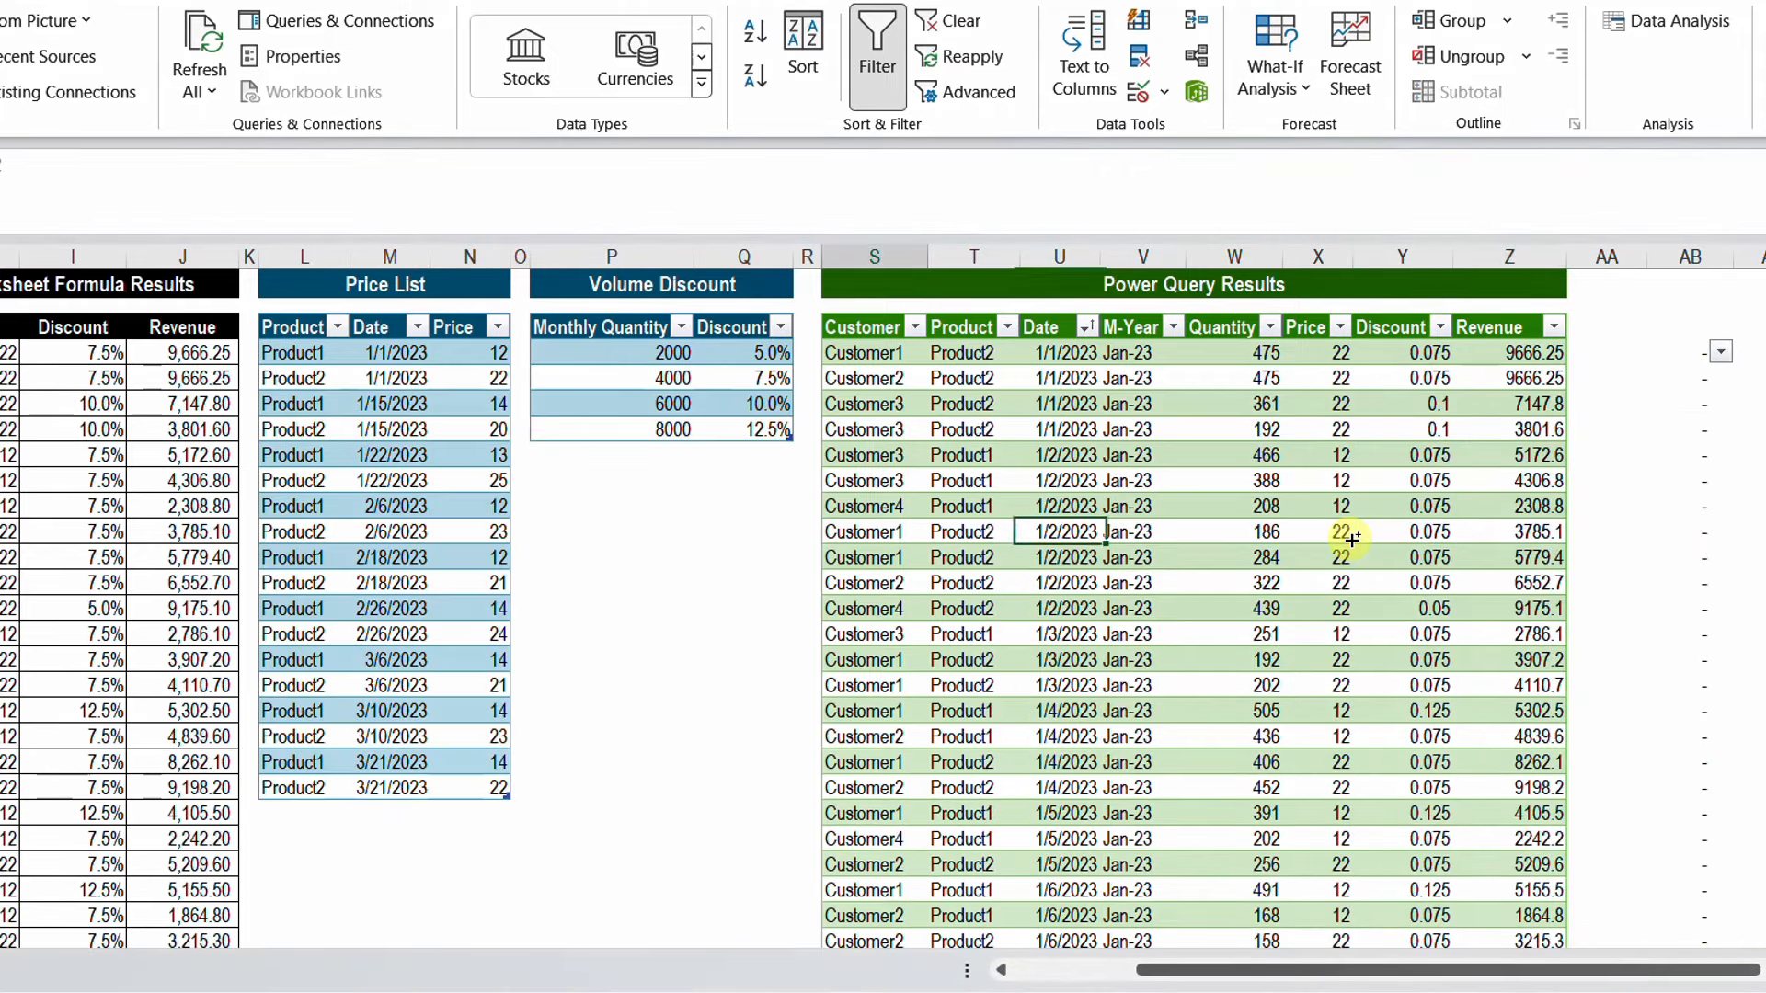